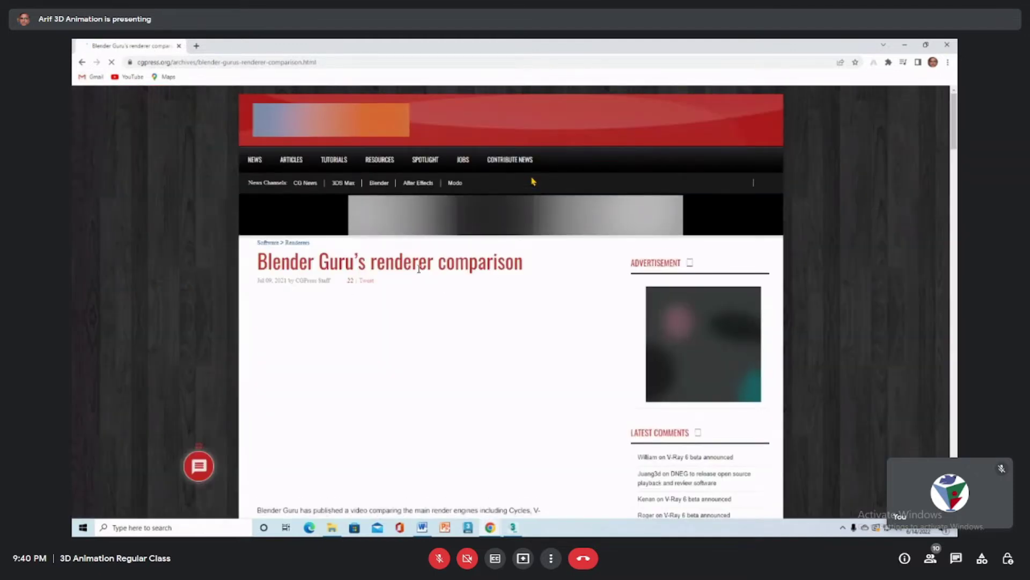
Read through the CGPress article's comments, then return to the 'render engine comparison' Google results
scroll(489, 272, "down", 7)
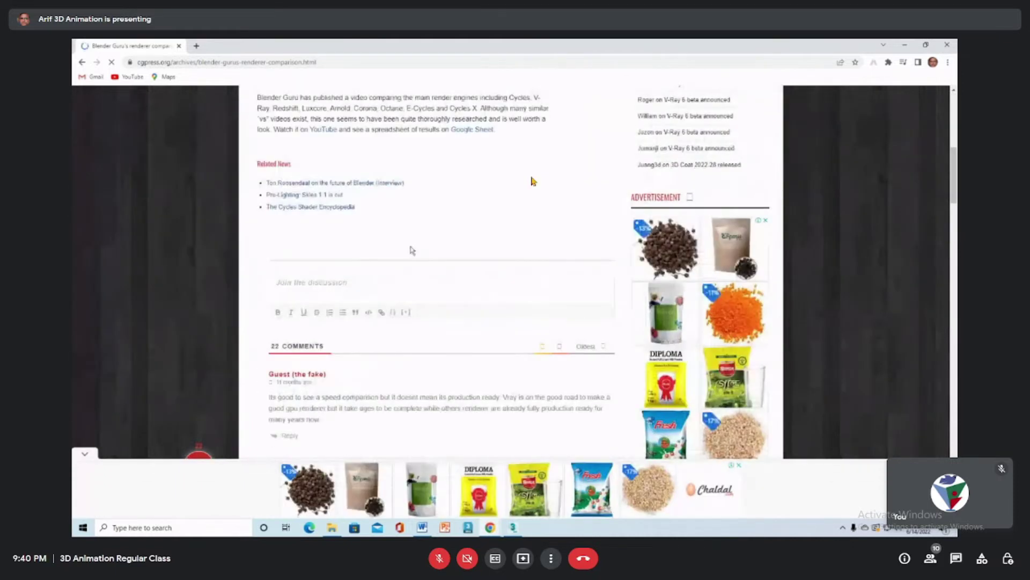
scroll(415, 242, "down", 6)
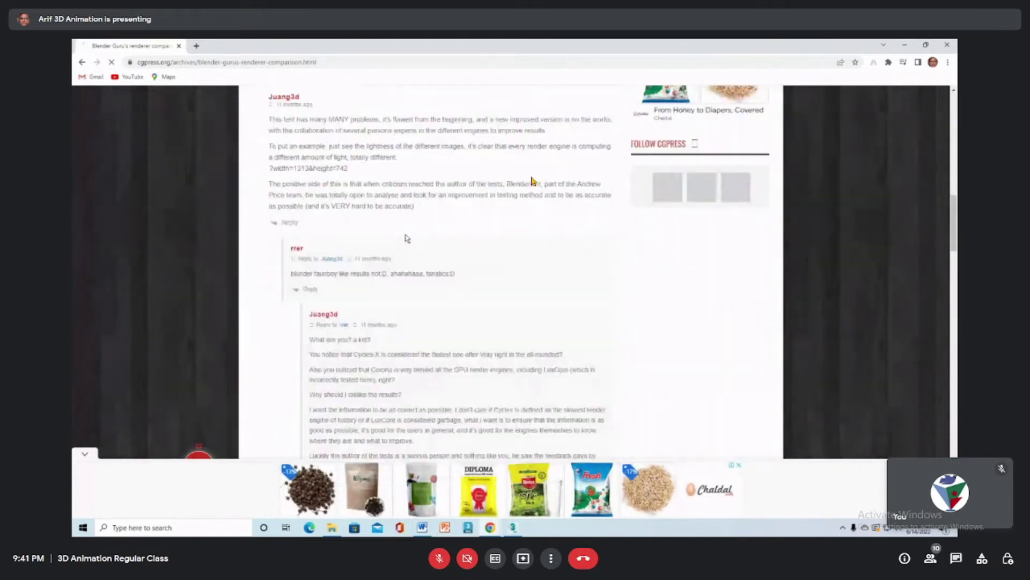
scroll(419, 223, "down", 6)
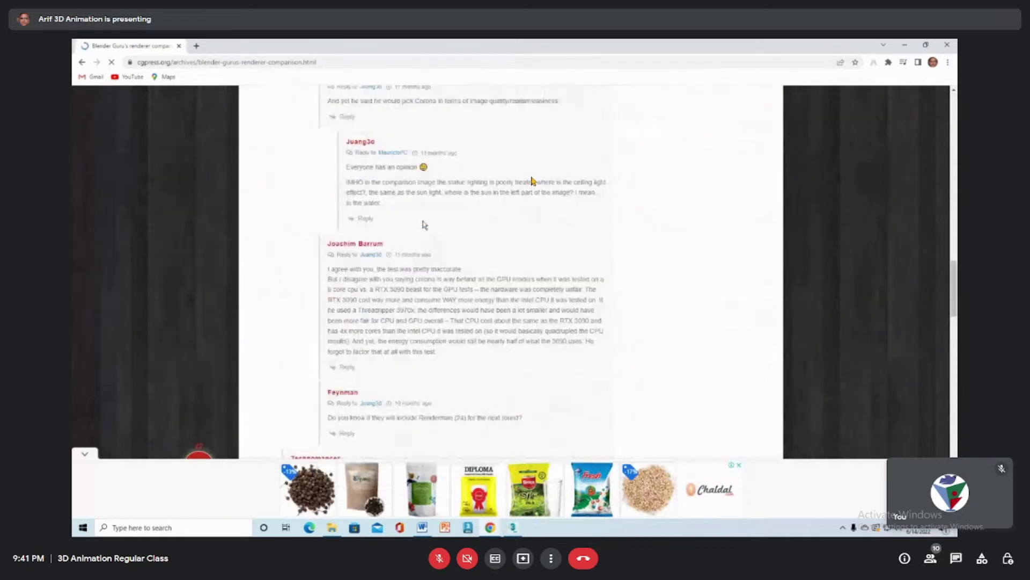
scroll(424, 225, "down", 10)
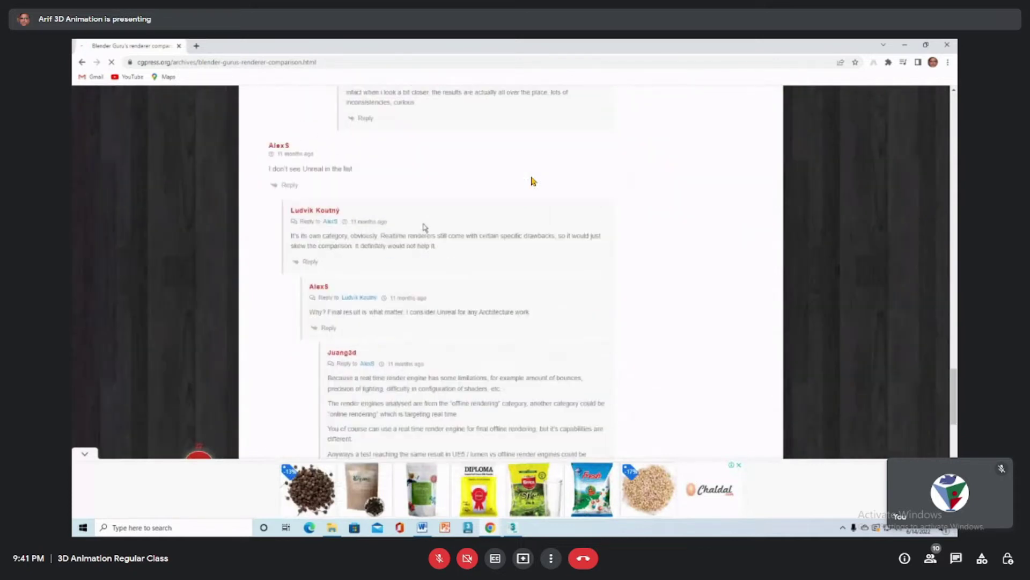
scroll(425, 227, "down", 10)
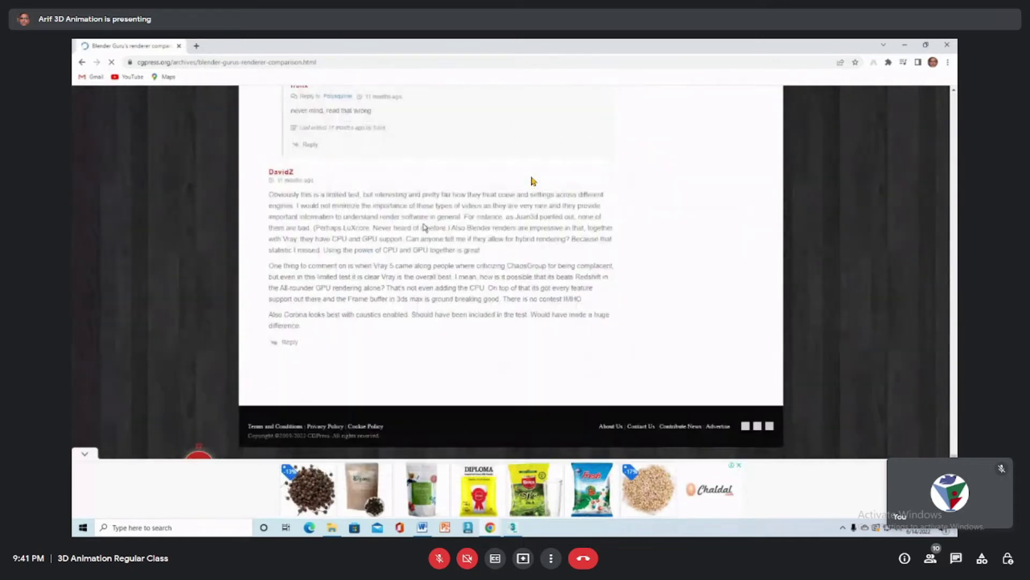
scroll(422, 237, "up", 5)
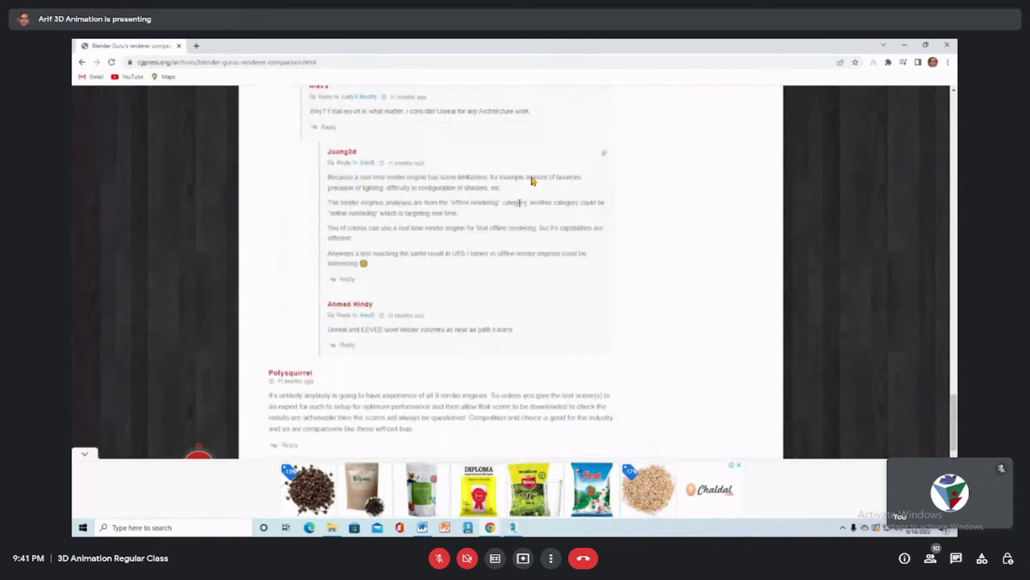
scroll(533, 181, "up", 5)
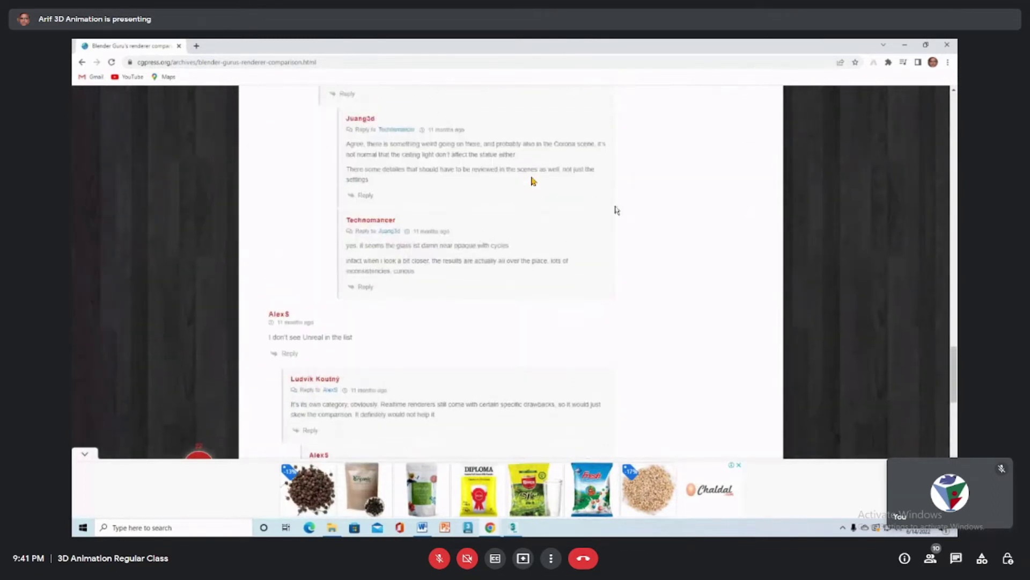
scroll(533, 181, "up", 5)
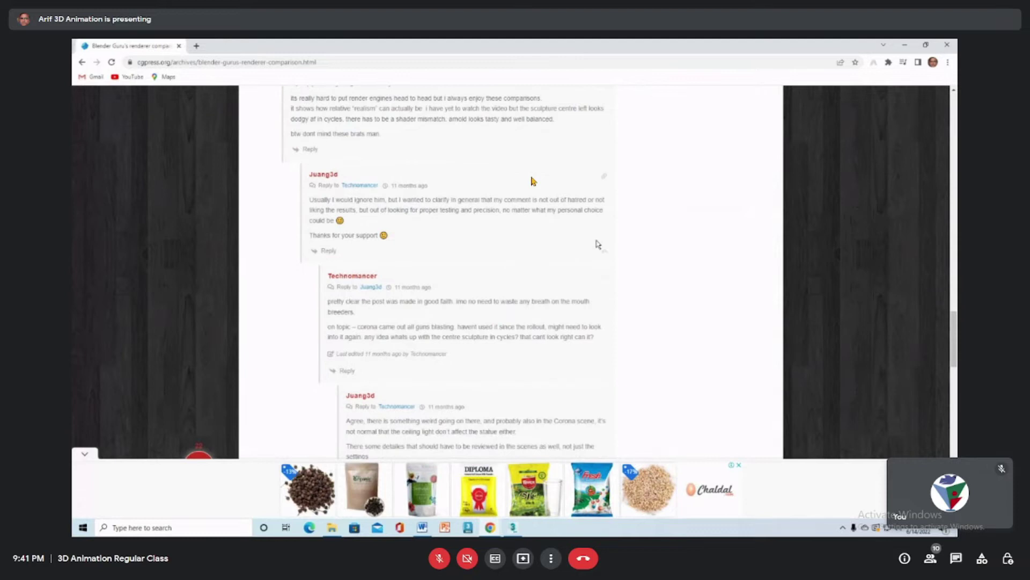
scroll(533, 181, "up", 5)
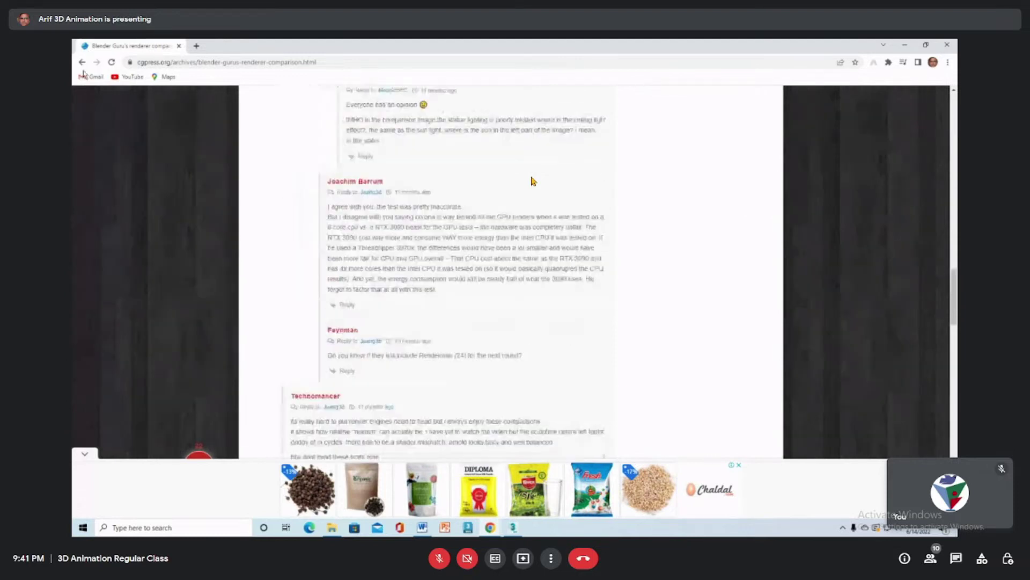
left_click(84, 63)
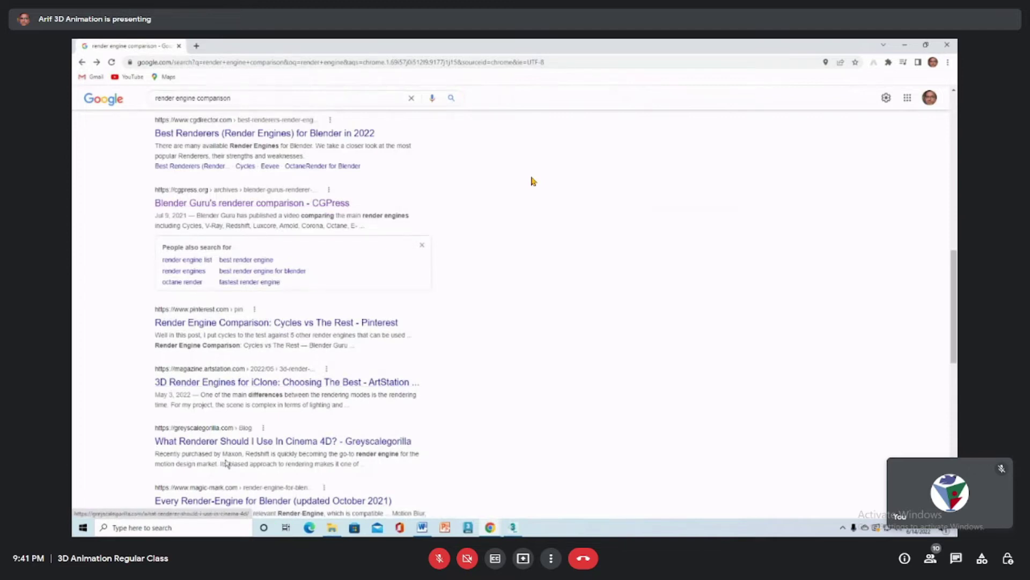
Search 'best render engine' and open CGDirector's 'What's the Best 3D Render Engine' article
scroll(333, 449, "down", 4)
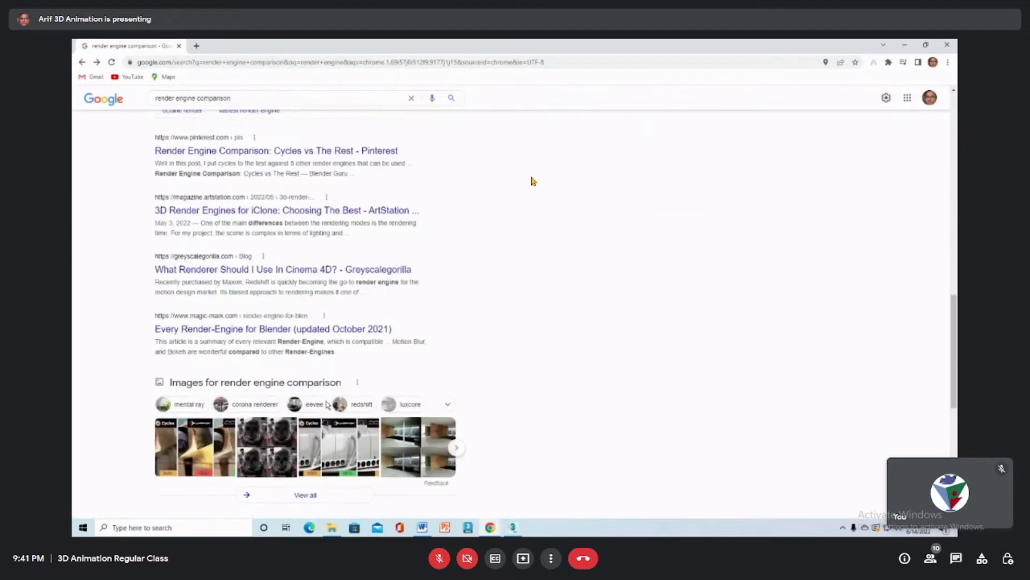
scroll(173, 210, "up", 6)
scroll(173, 210, "up", 5)
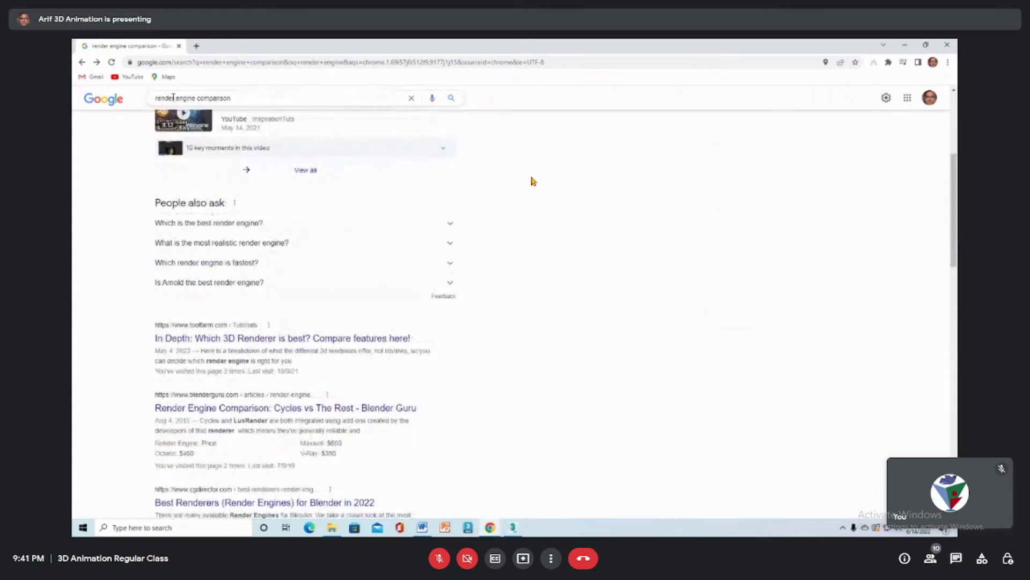
left_click(164, 100)
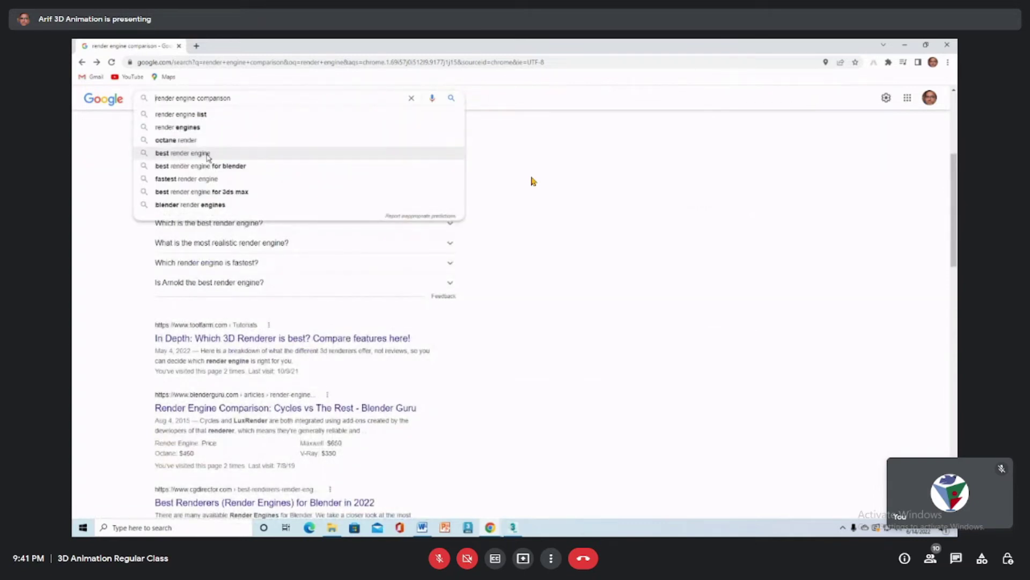
left_click(207, 154)
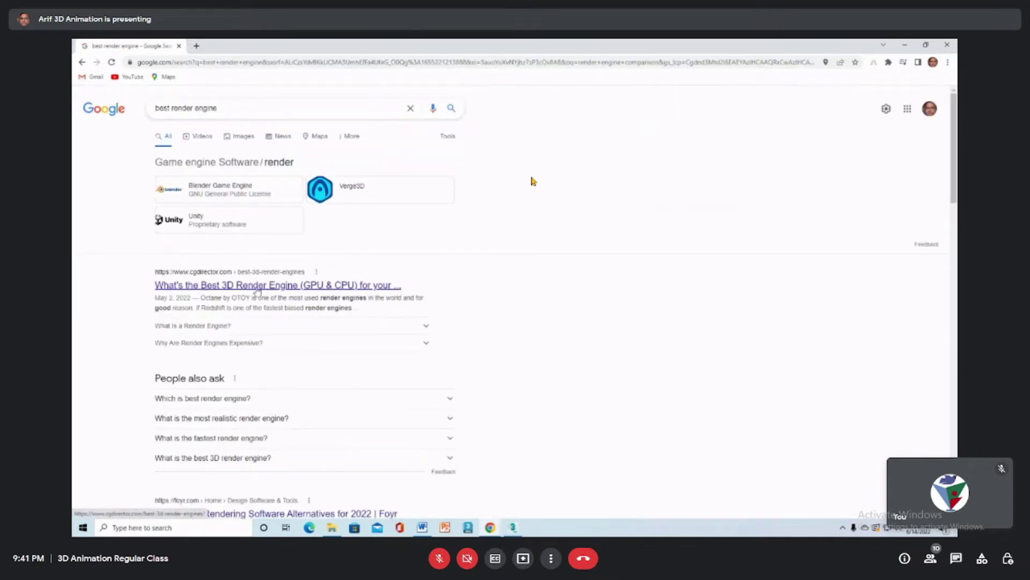
left_click(262, 287)
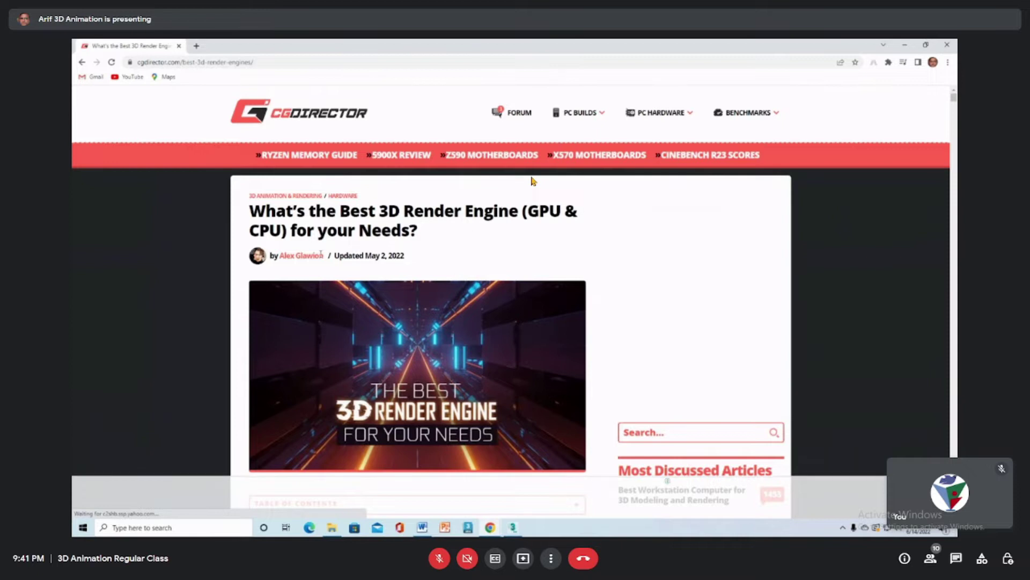
scroll(533, 181, "down", 5)
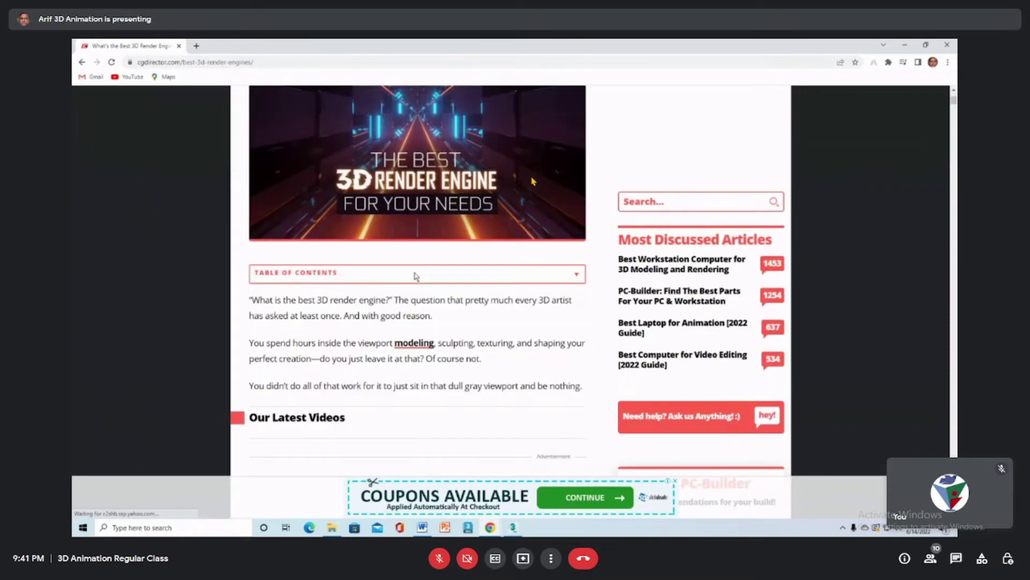
scroll(533, 180, "down", 3)
scroll(533, 181, "down", 3)
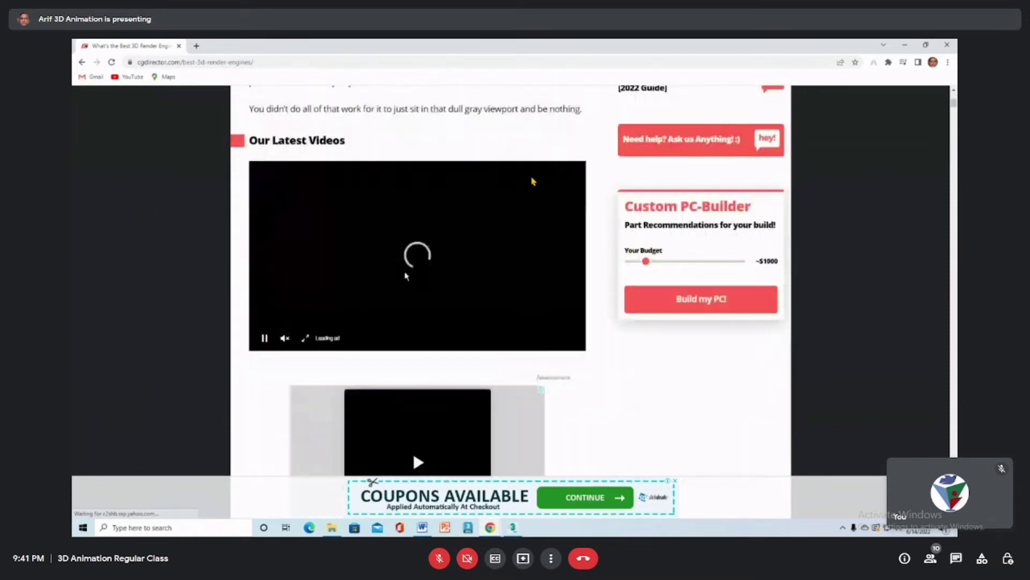
scroll(533, 181, "down", 5)
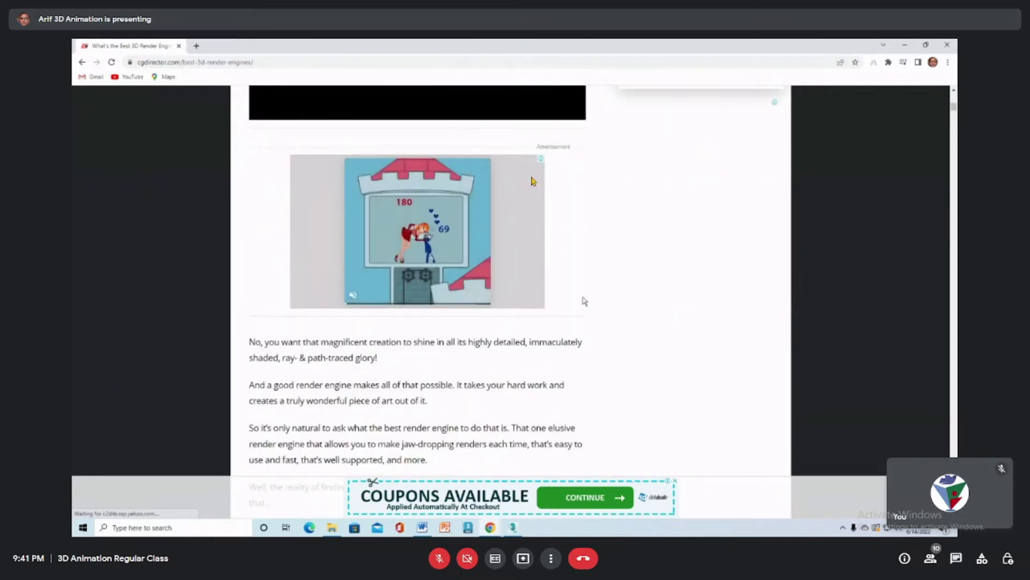
scroll(533, 181, "down", 5)
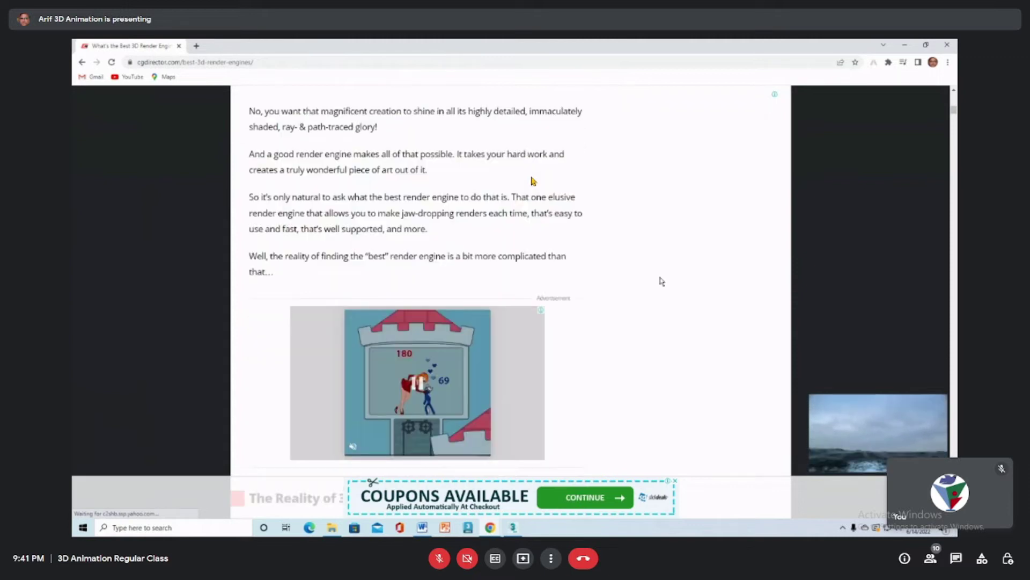
scroll(533, 181, "down", 5)
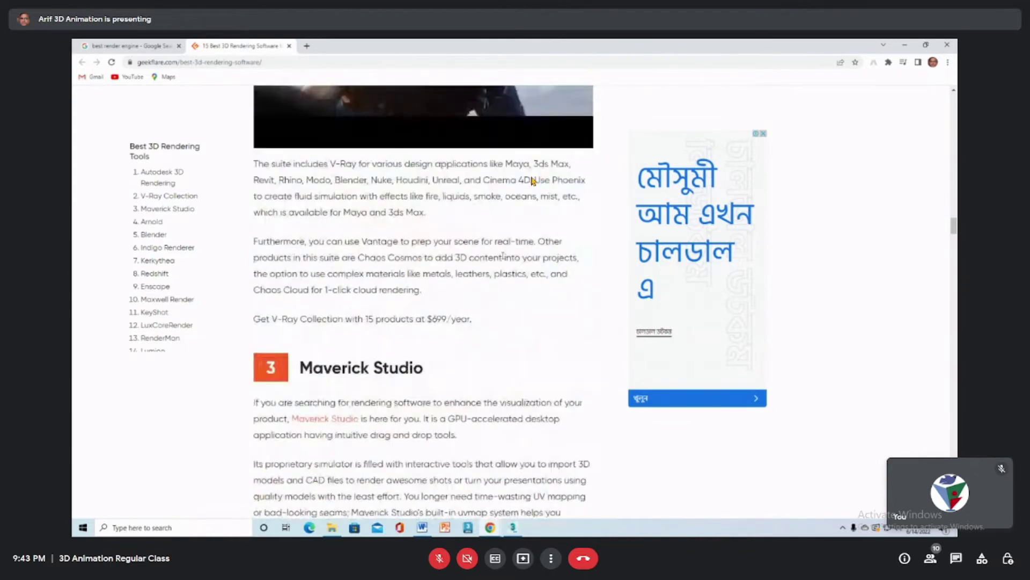
Scroll the Geekflare article past Arnold, Blender, Indigo Renderer and Kerkythea to #8 Redshift
scroll(503, 261, "down", 1)
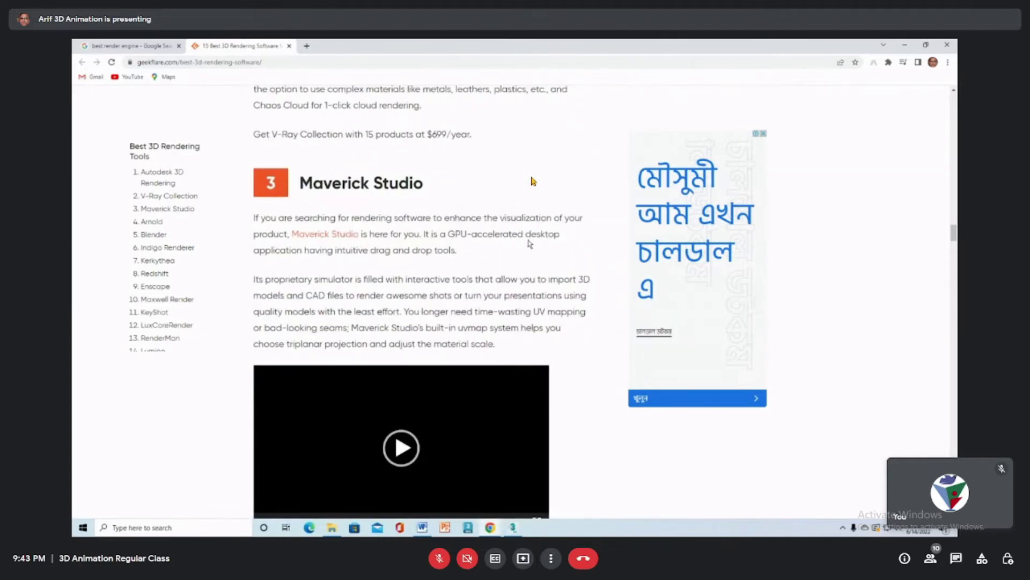
scroll(528, 245, "down", 10)
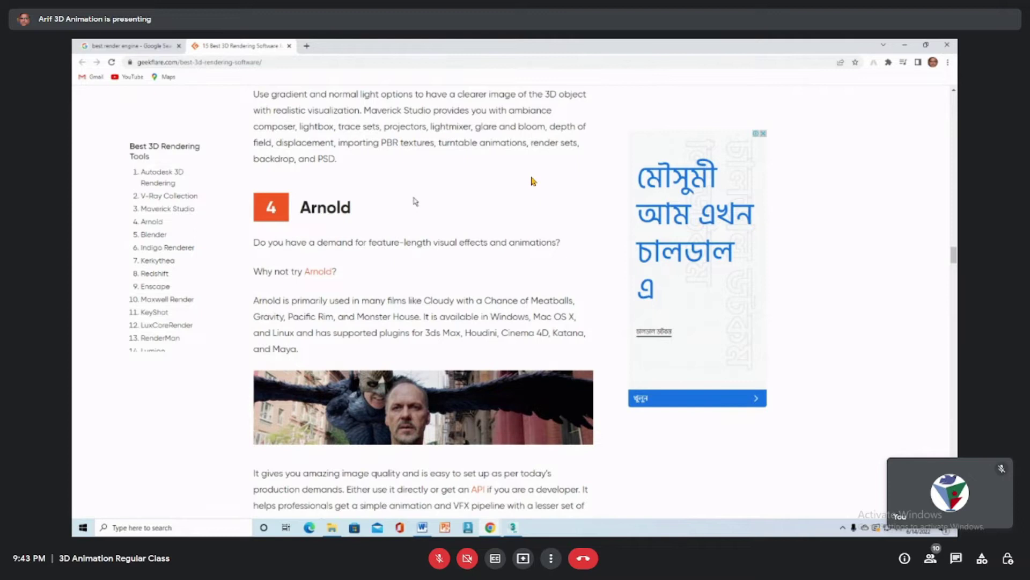
scroll(415, 201, "down", 5)
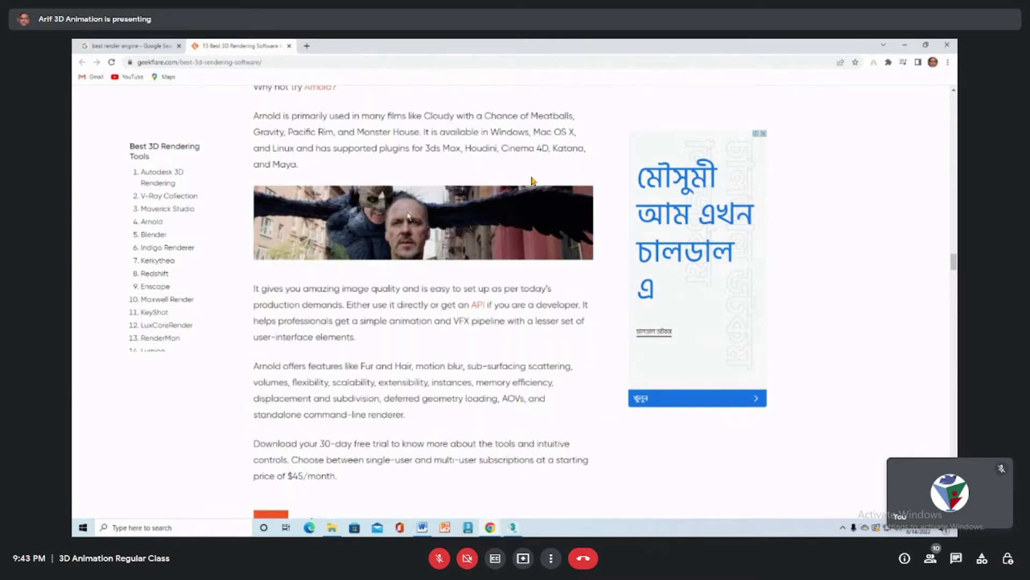
scroll(394, 182, "up", 2)
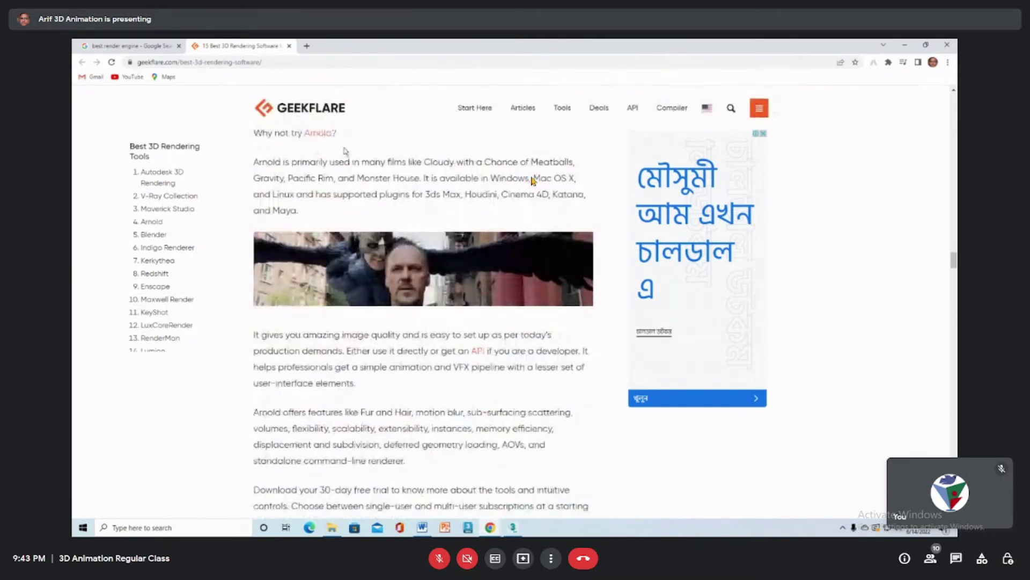
scroll(473, 196, "down", 3)
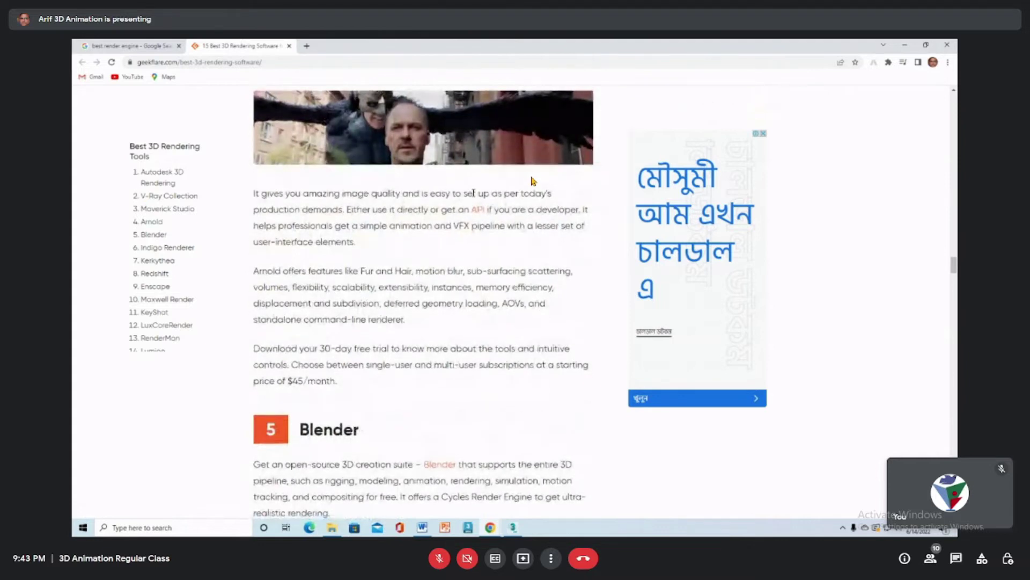
scroll(474, 197, "down", 1)
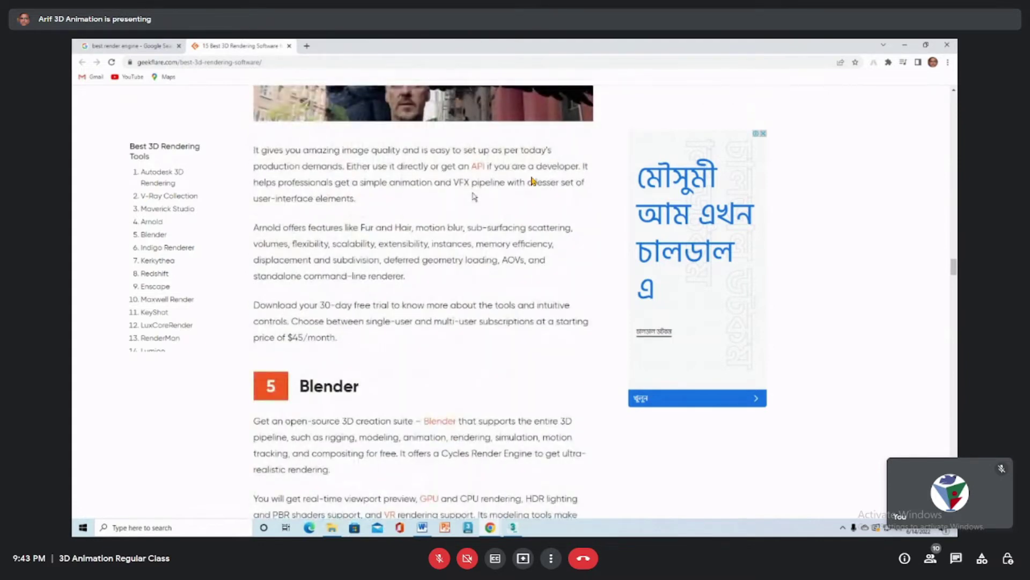
scroll(339, 215, "up", 7)
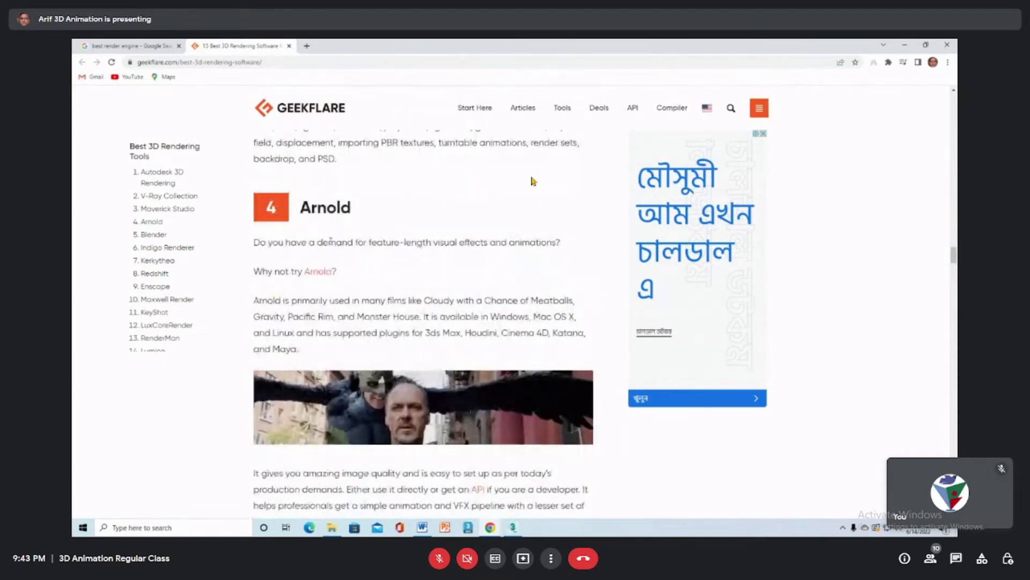
scroll(411, 270, "down", 4)
scroll(507, 299, "down", 20)
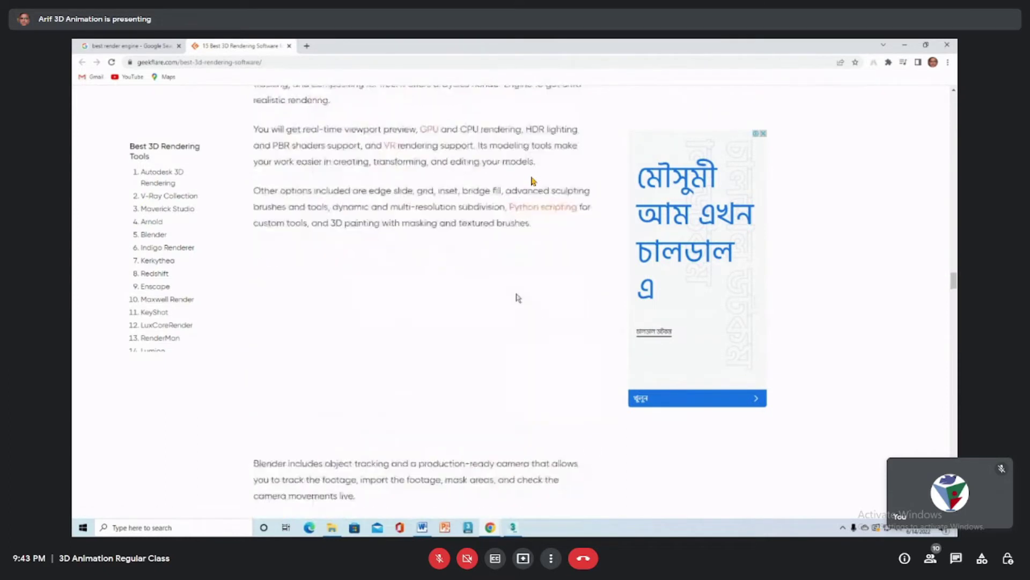
scroll(499, 292, "down", 9)
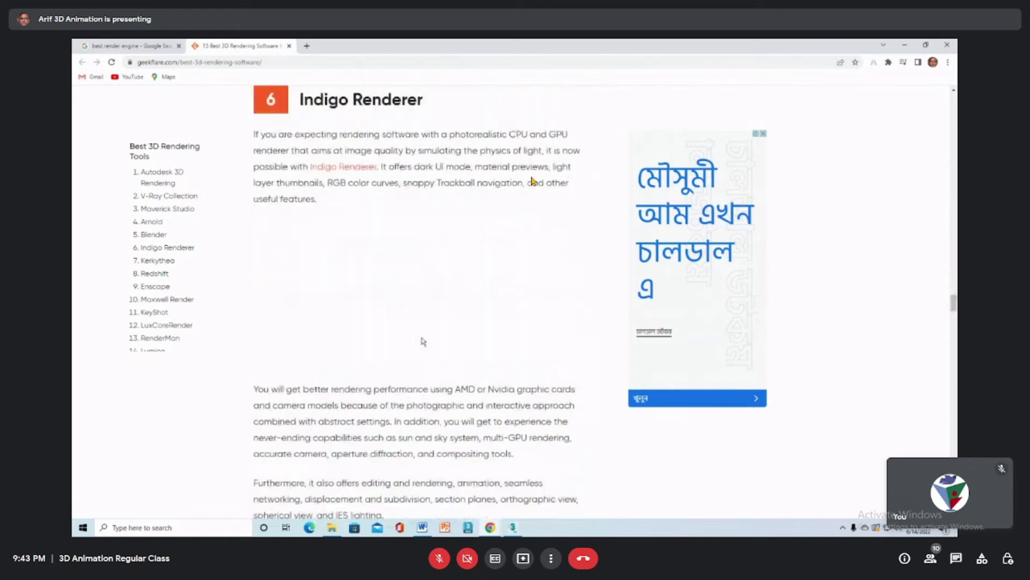
scroll(488, 287, "down", 9)
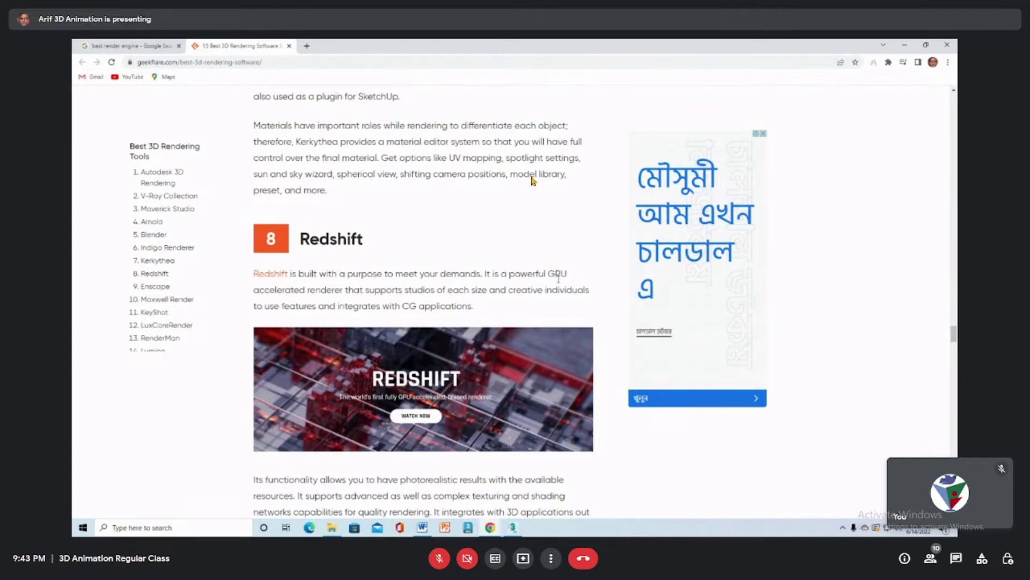
Highlight 'GPU' in the Redshift paragraph and continue reading down the article
left_click_drag(548, 275, 568, 279)
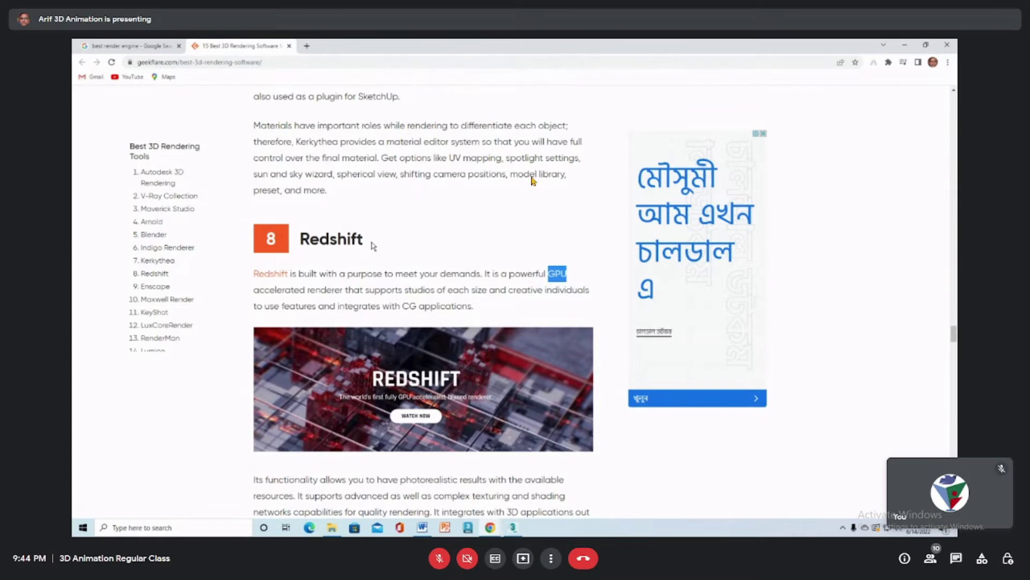
scroll(478, 322, "down", 3)
scroll(472, 309, "down", 8)
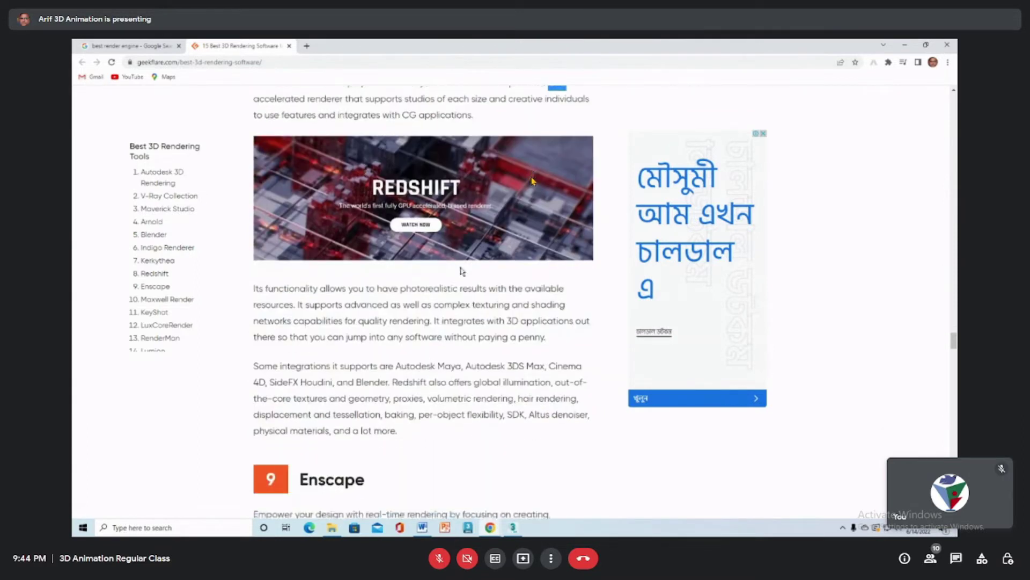
scroll(510, 275, "down", 5)
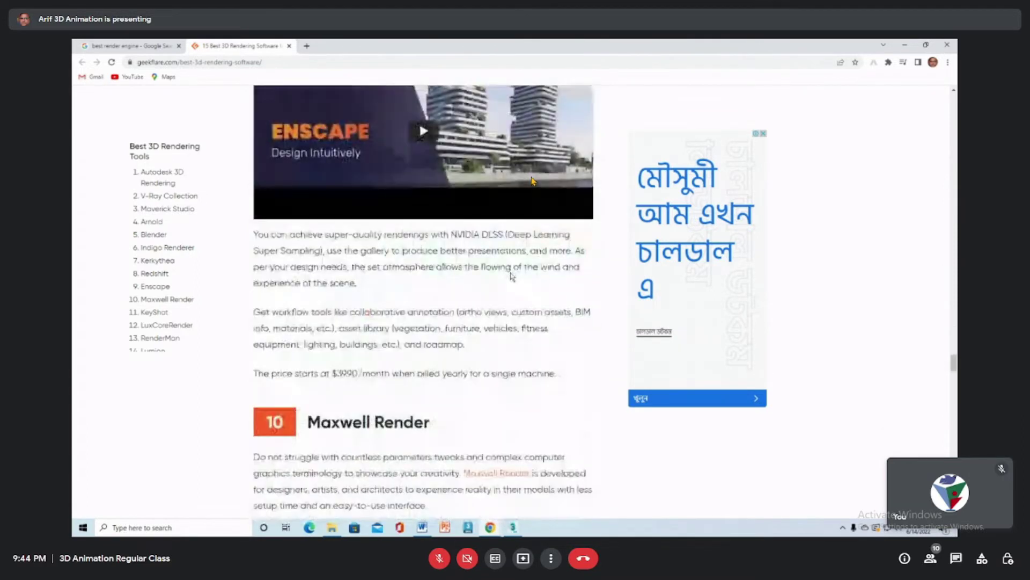
scroll(422, 302, "down", 3)
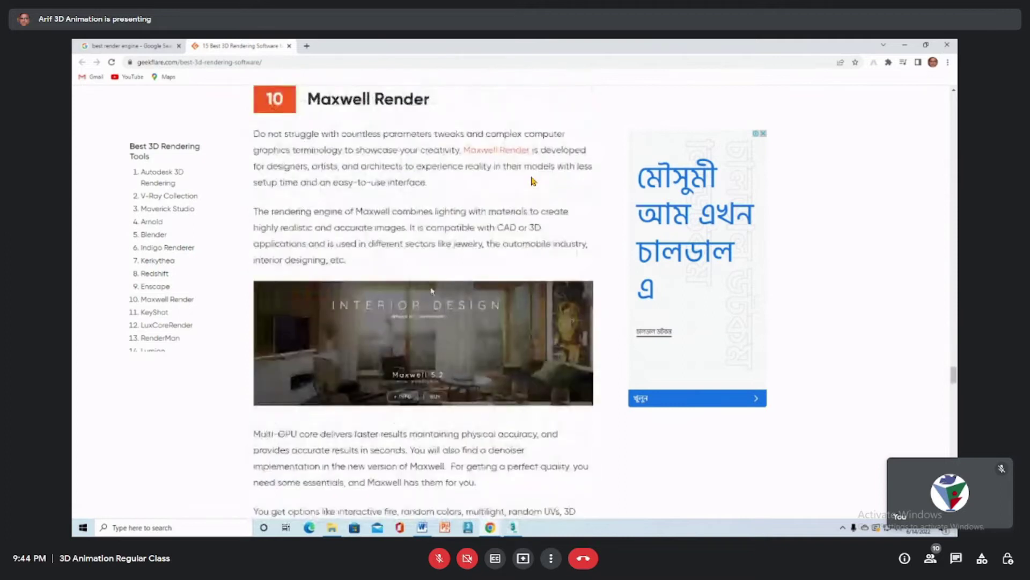
scroll(434, 307, "down", 3)
scroll(360, 256, "down", 6)
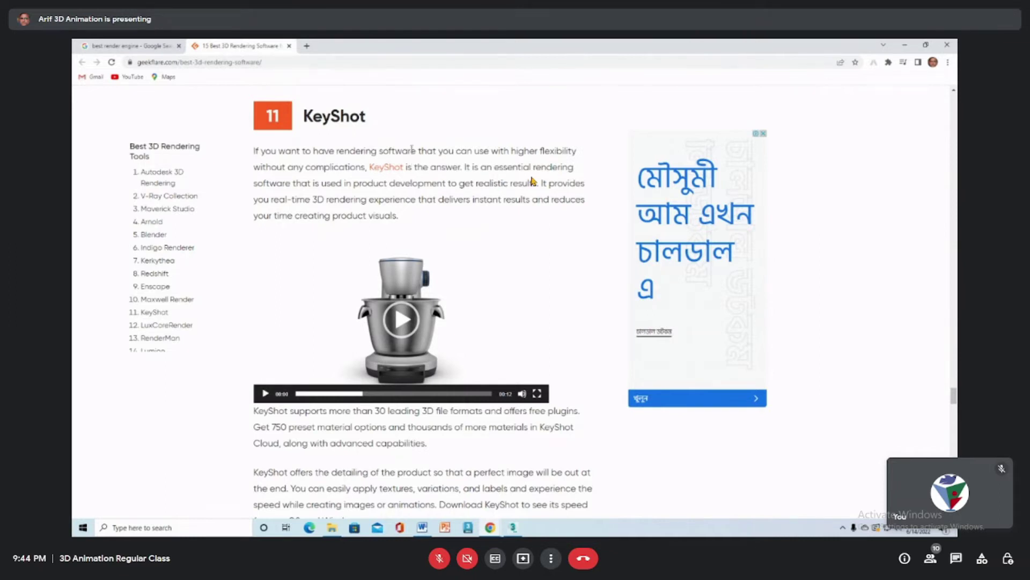
Read on to #15 Marmoset and the page end, then settle on the #13 RenderMan entry
scroll(412, 148, "down", 5)
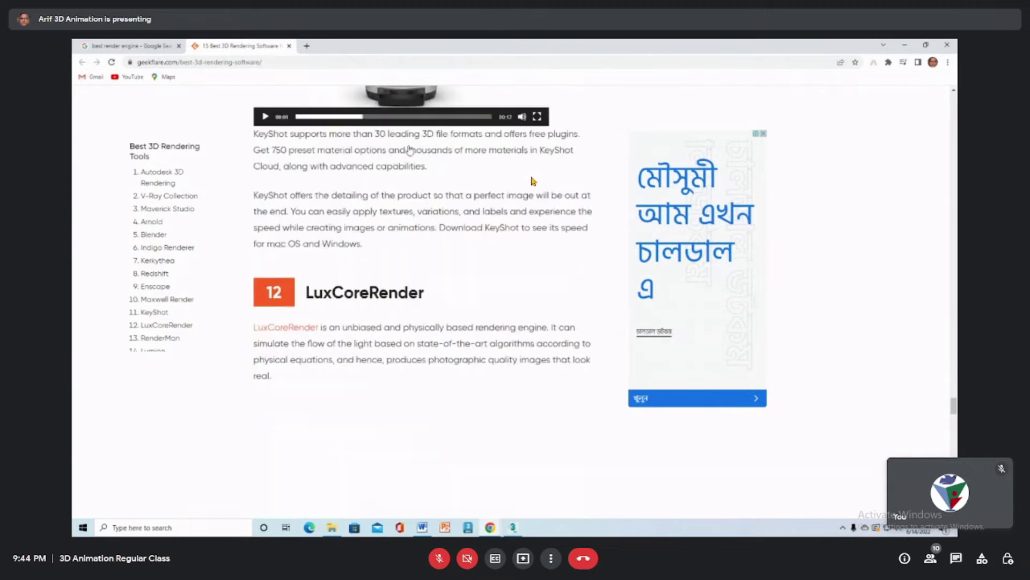
scroll(409, 147, "down", 6)
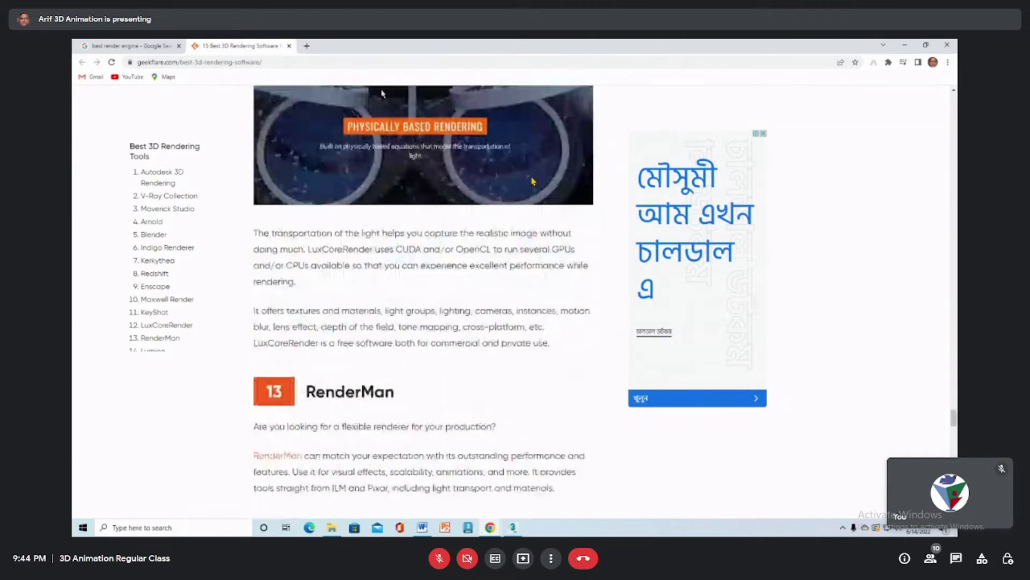
scroll(456, 379, "down", 5)
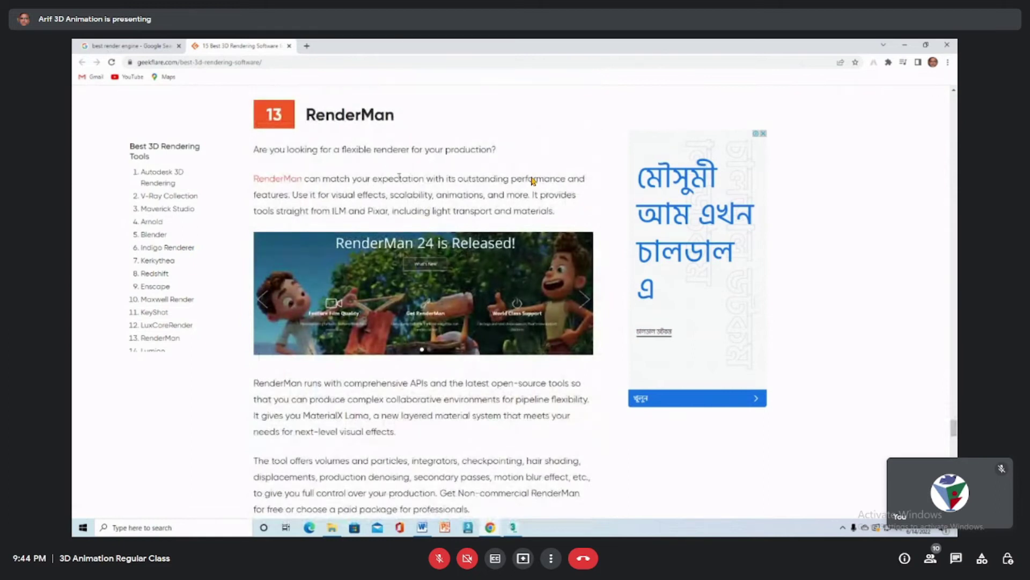
scroll(533, 181, "down", 6)
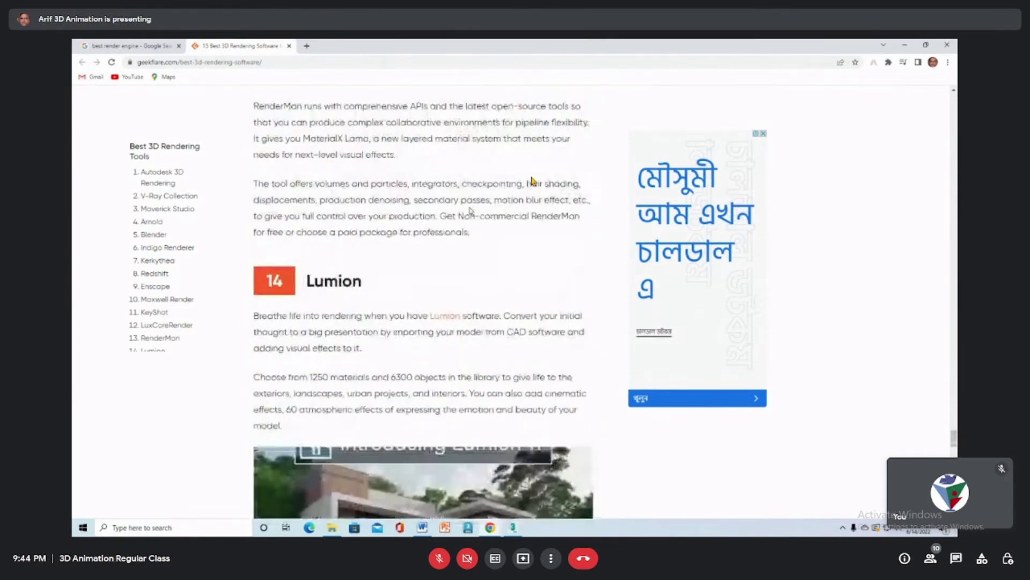
scroll(533, 181, "down", 6)
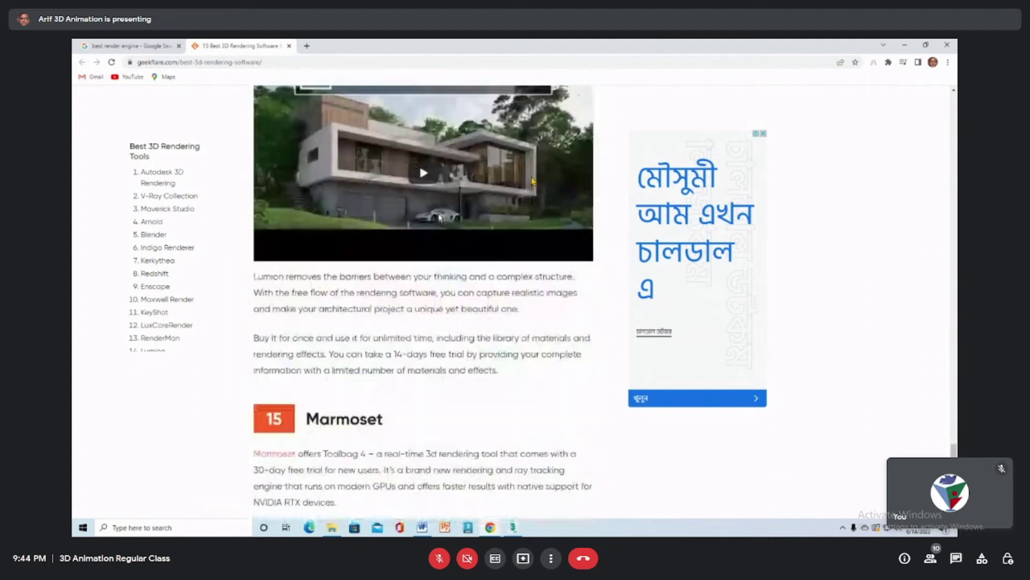
scroll(533, 181, "down", 3)
scroll(533, 180, "down", 5)
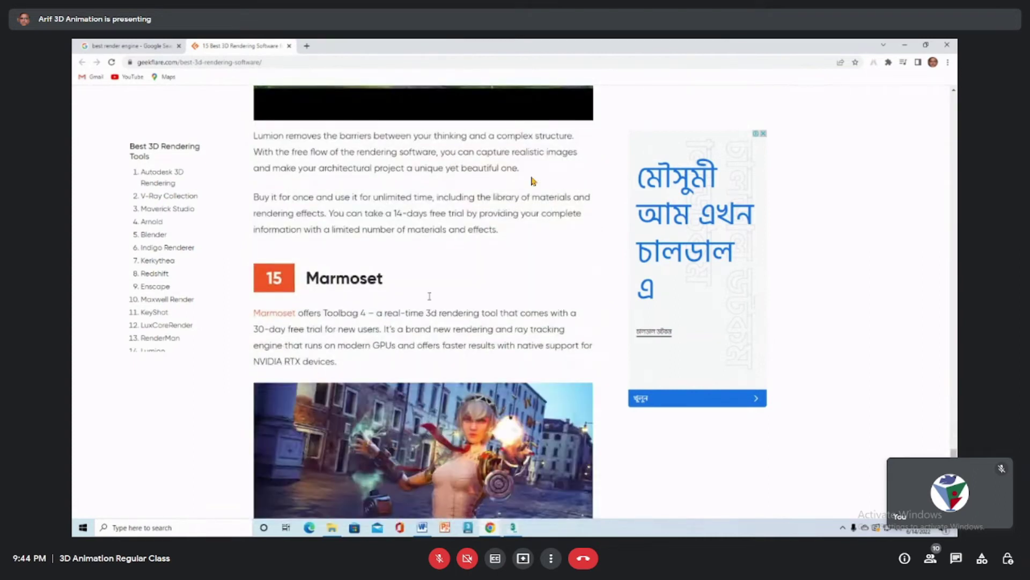
scroll(533, 181, "down", 10)
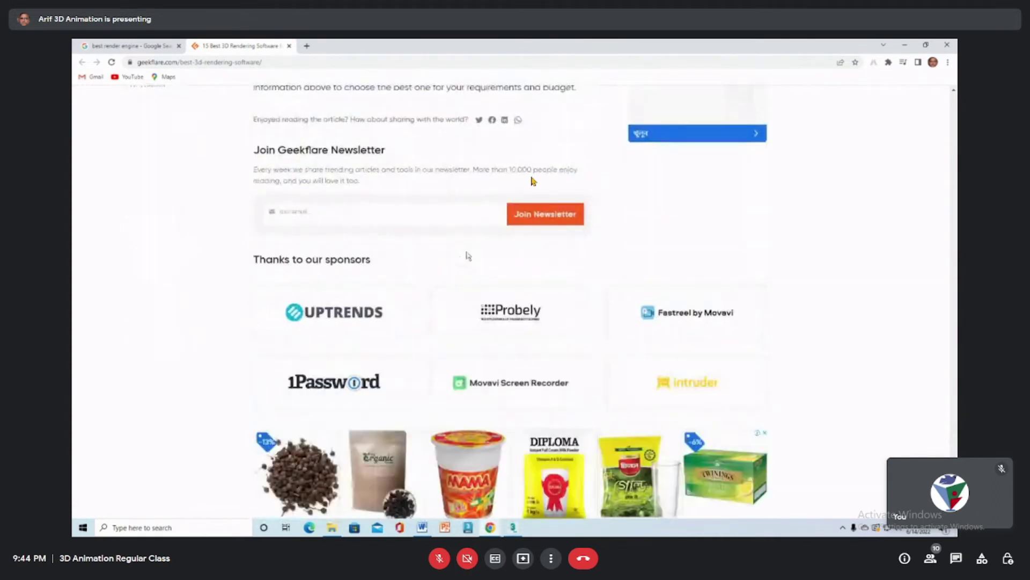
scroll(533, 181, "up", 20)
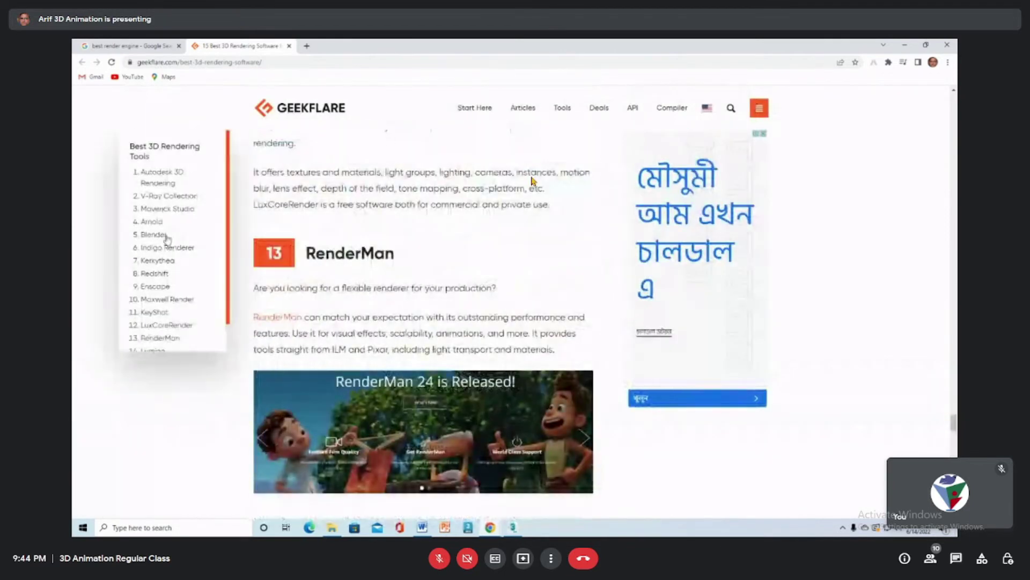
scroll(533, 181, "down", 1)
scroll(196, 308, "down", 2)
scroll(200, 276, "up", 1)
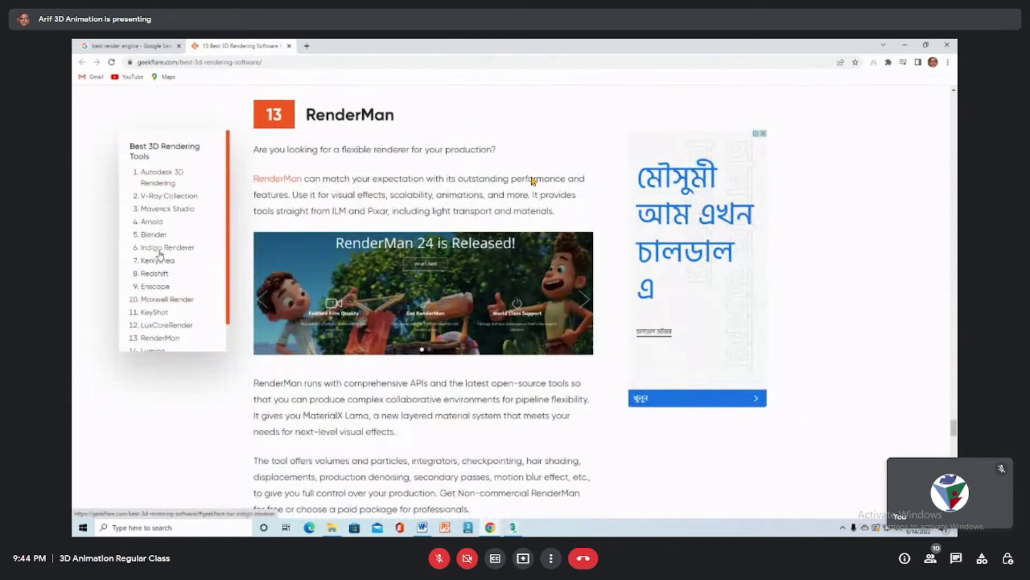
scroll(161, 285, "down", 1)
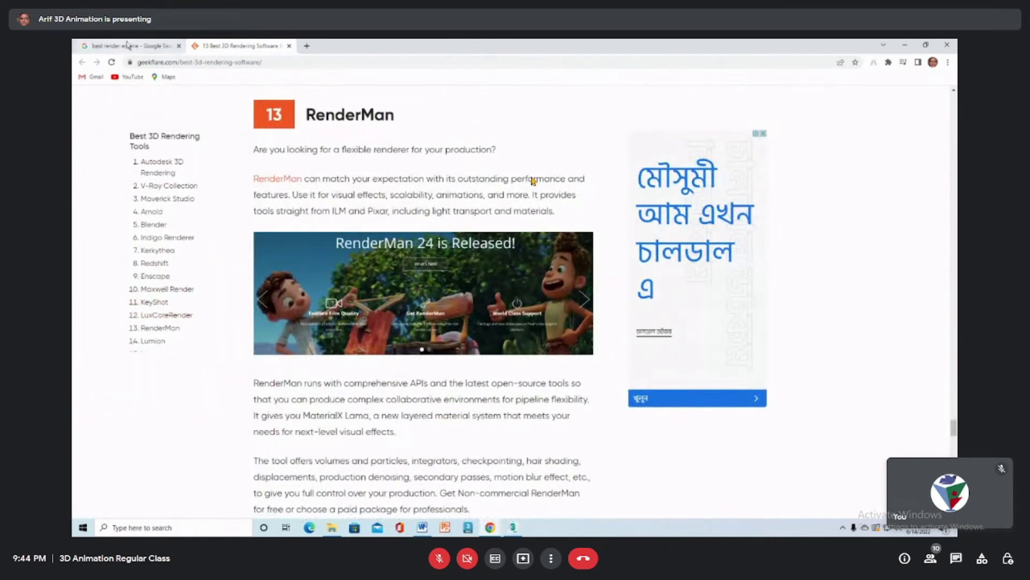
Switch to the 'best render engine' search tab, then minimize Chrome to reveal the empty 3ds Max scene
left_click(128, 45)
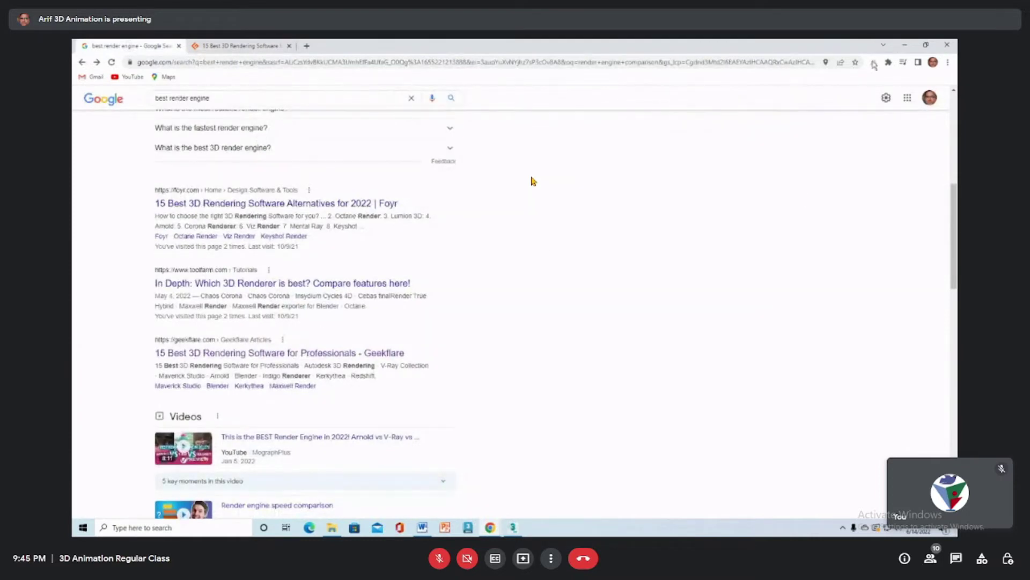
left_click(905, 44)
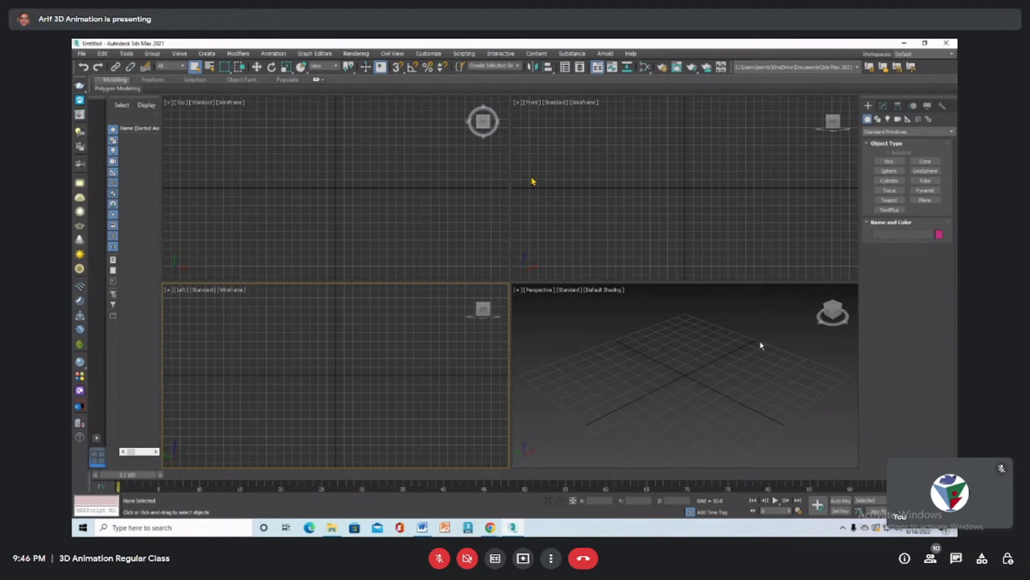
Create a large ground plane and maximize the Perspective viewport
left_click(925, 200)
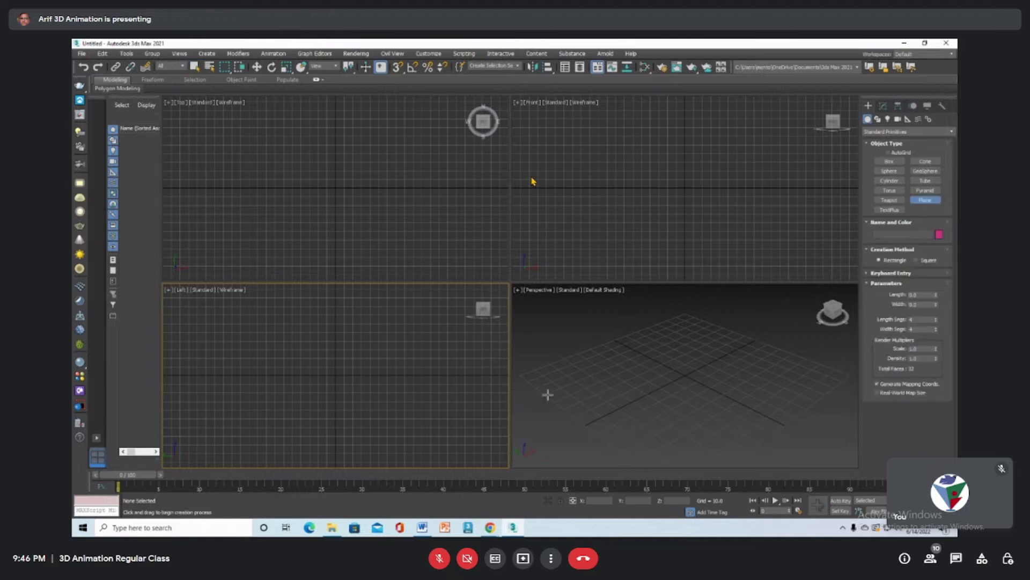
left_click_drag(522, 375, 844, 362)
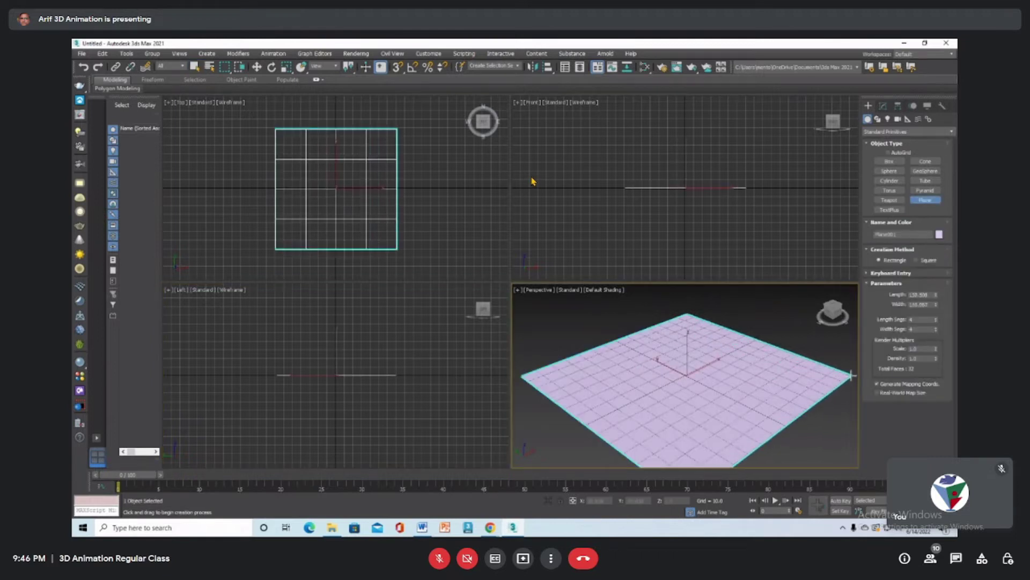
right_click(713, 378)
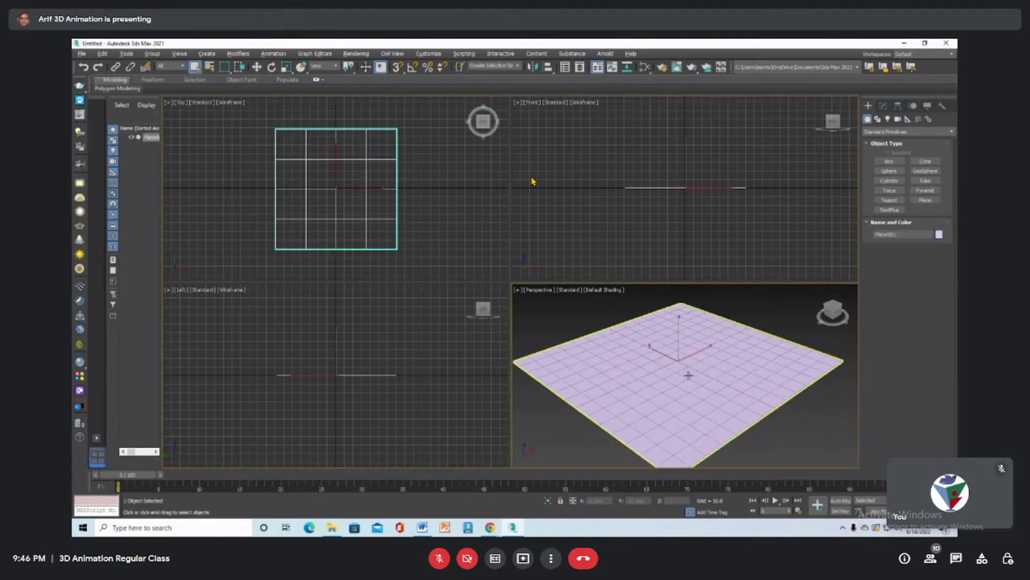
key("alt+w")
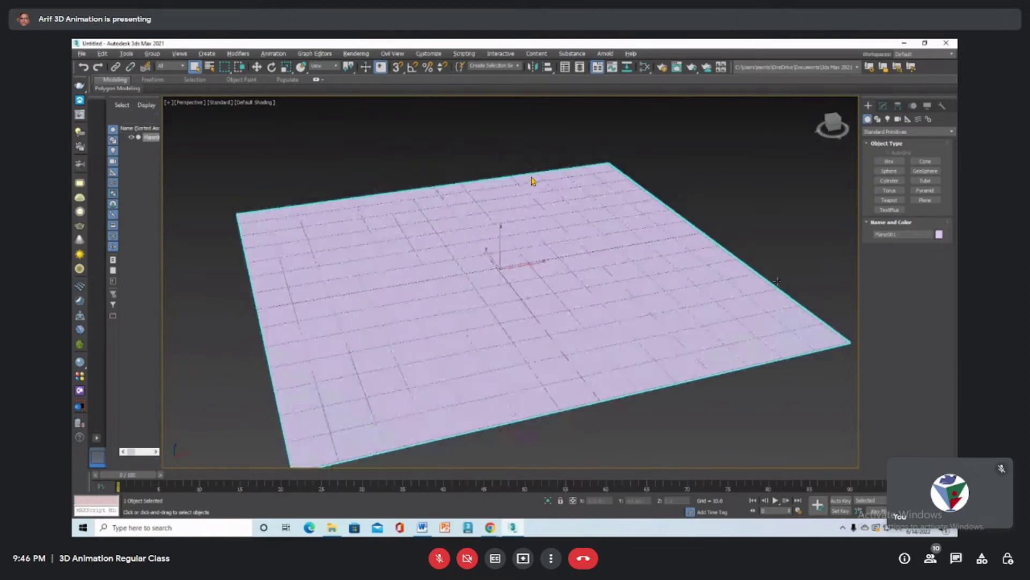
Create a flat box in the centre of the plane
left_click(890, 161)
left_click_drag(402, 264, 641, 301)
left_click(622, 279)
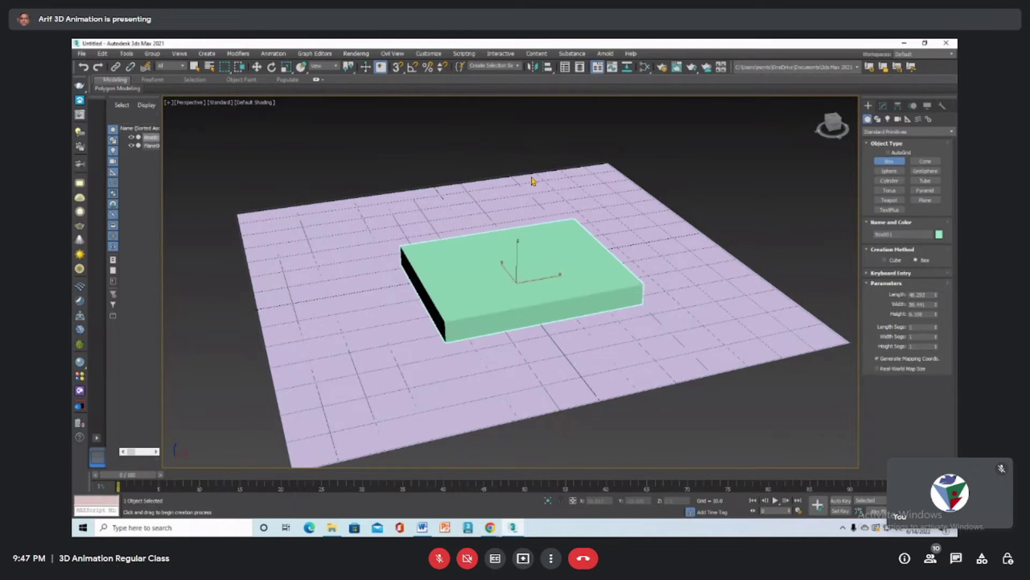
right_click(575, 322)
middle_click_drag(575, 322, 615, 308, "alt")
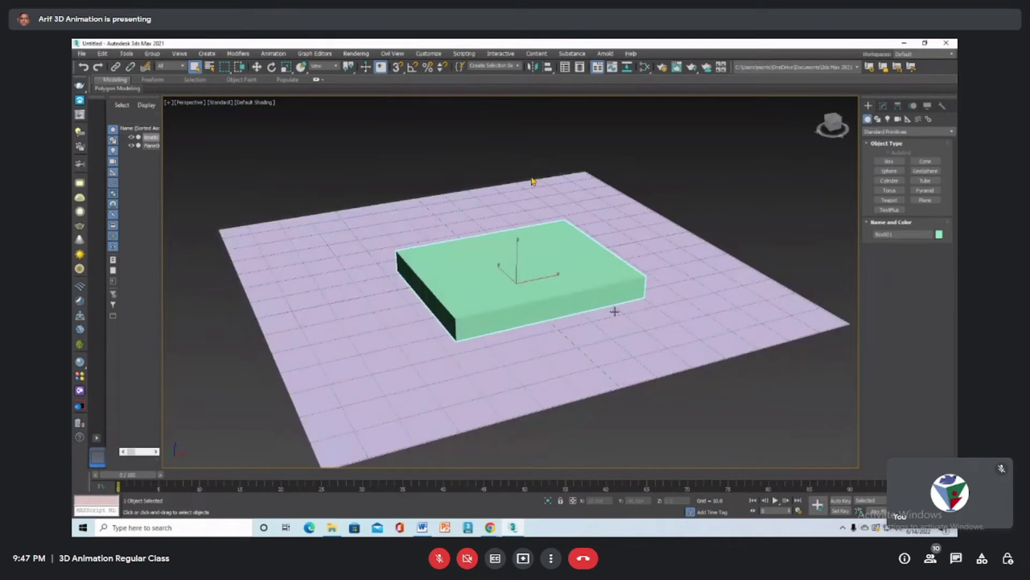
Create a cylinder with AutoGrid on the box's top centre
left_click(889, 180)
left_click(888, 152)
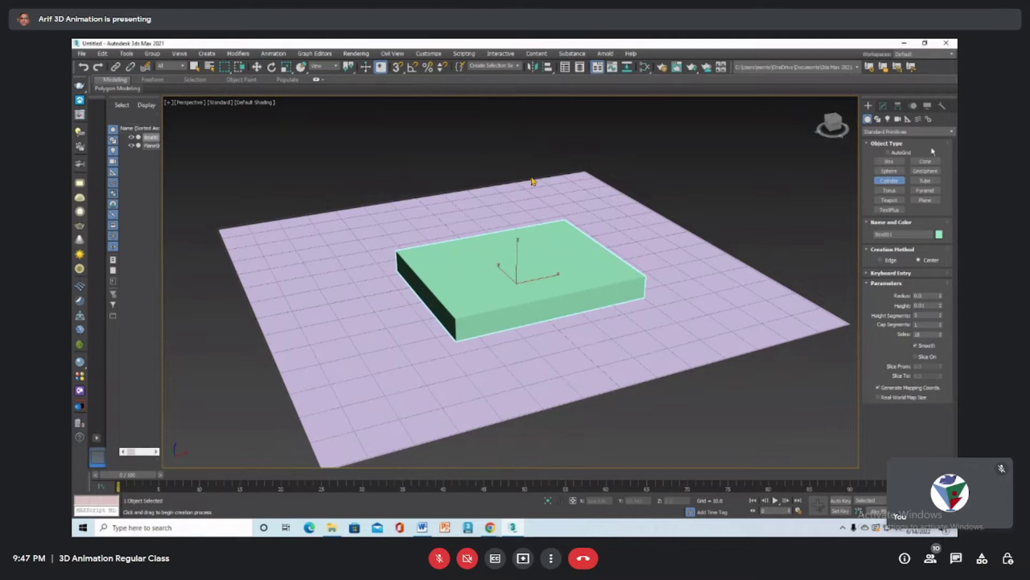
left_click_drag(515, 268, 530, 287)
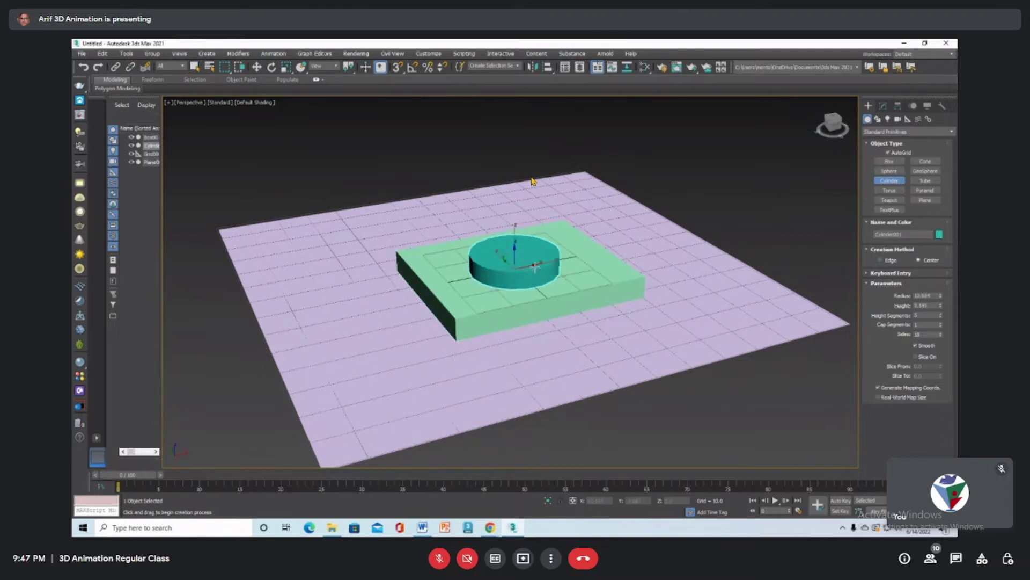
left_click(589, 253)
Create a teapot on top of the cylinder and adjust its segment count
right_click(689, 177)
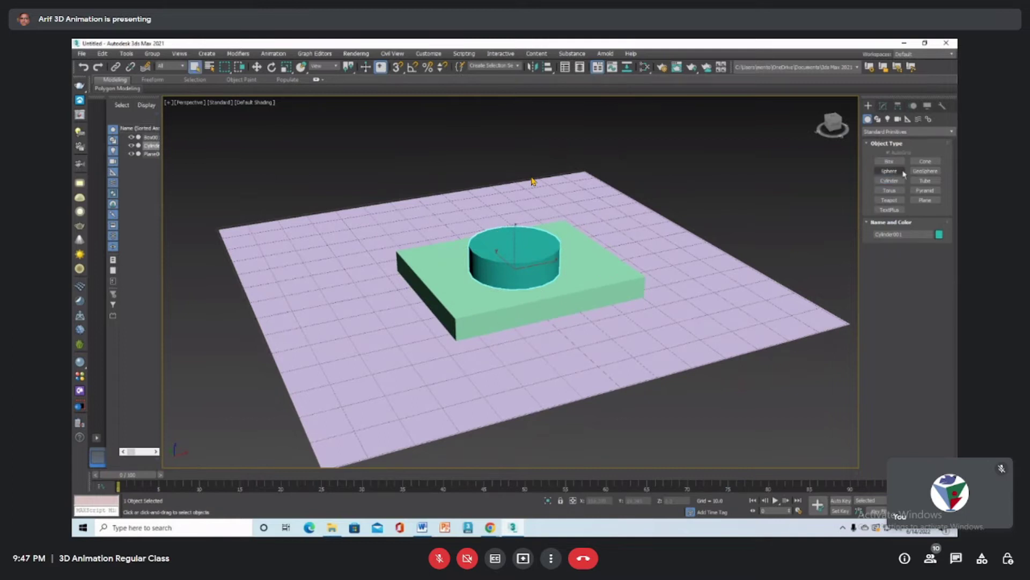
left_click(889, 200)
left_click_drag(516, 253, 518, 262)
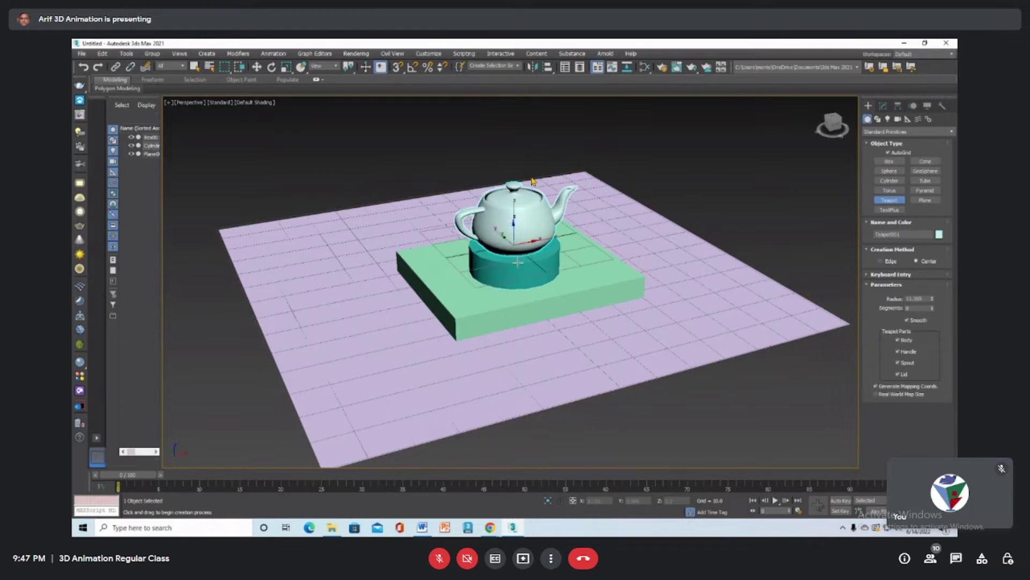
right_click(533, 181)
left_click(883, 106)
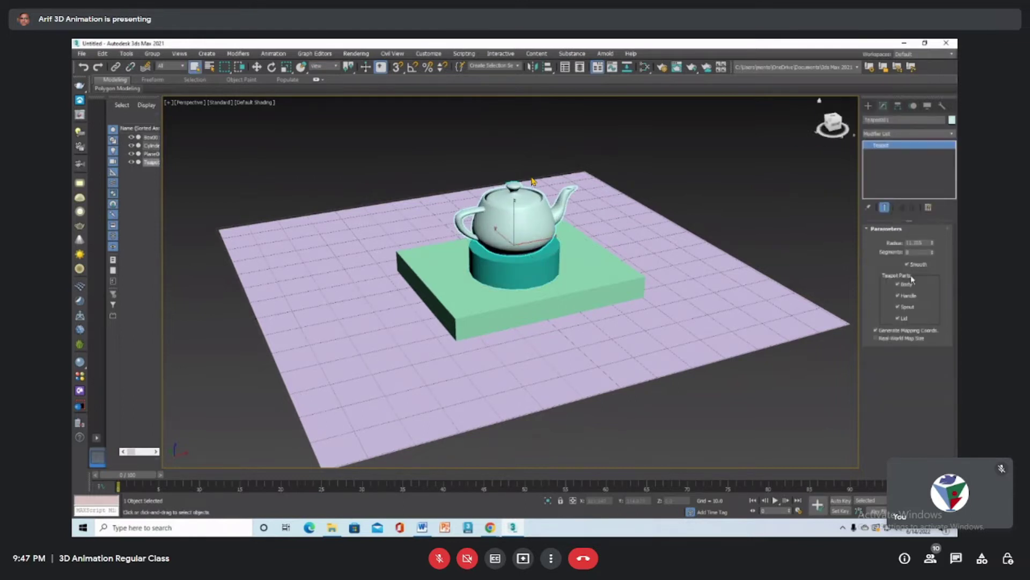
double_click(919, 252)
Convert the teapot to an Editable Poly
right_click(634, 138)
left_click(650, 148)
middle_click_drag(623, 231, 542, 248, "alt")
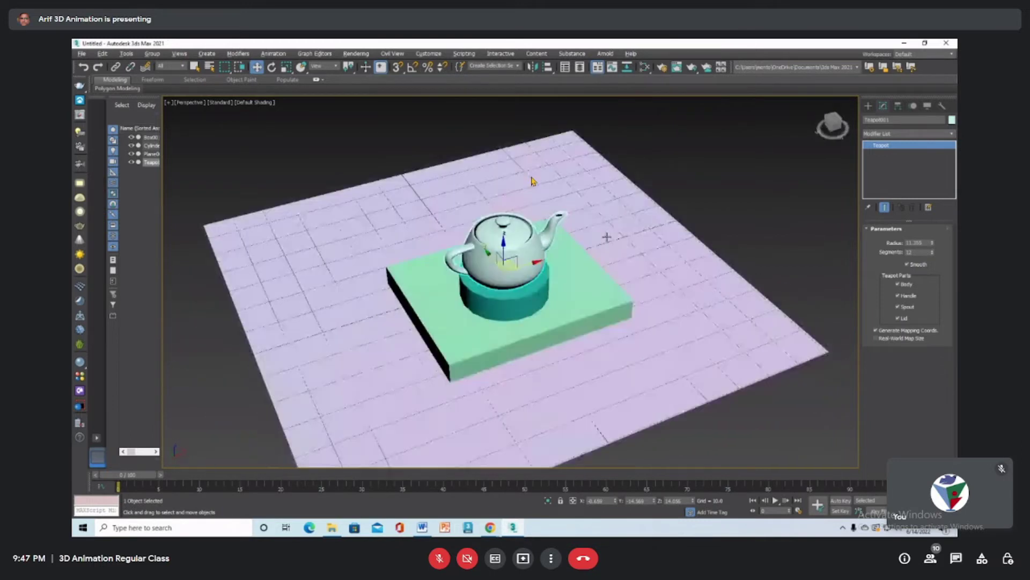
scroll(543, 248, "up", 5)
right_click(542, 247)
mouse_move(532, 321)
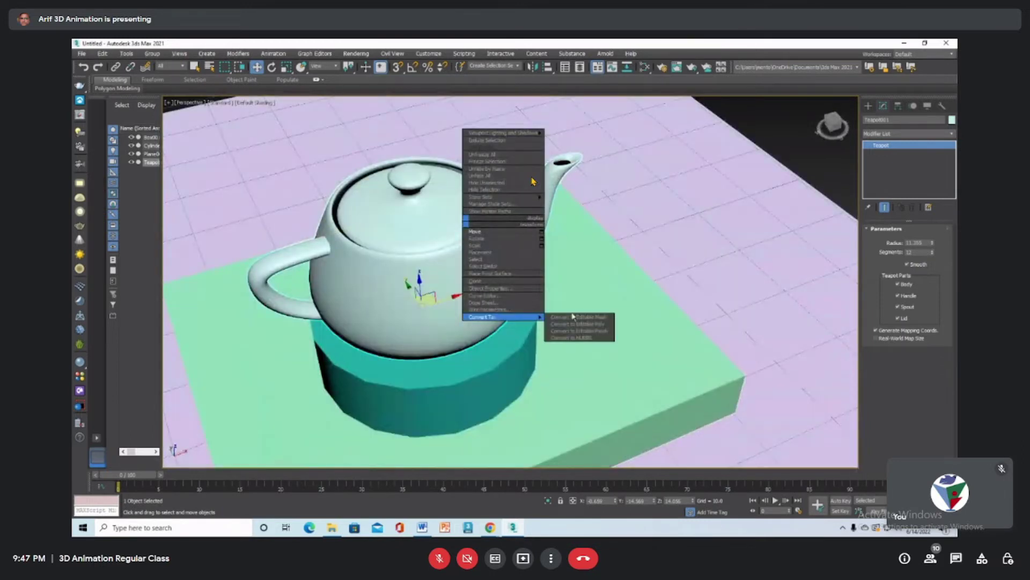
left_click(582, 323)
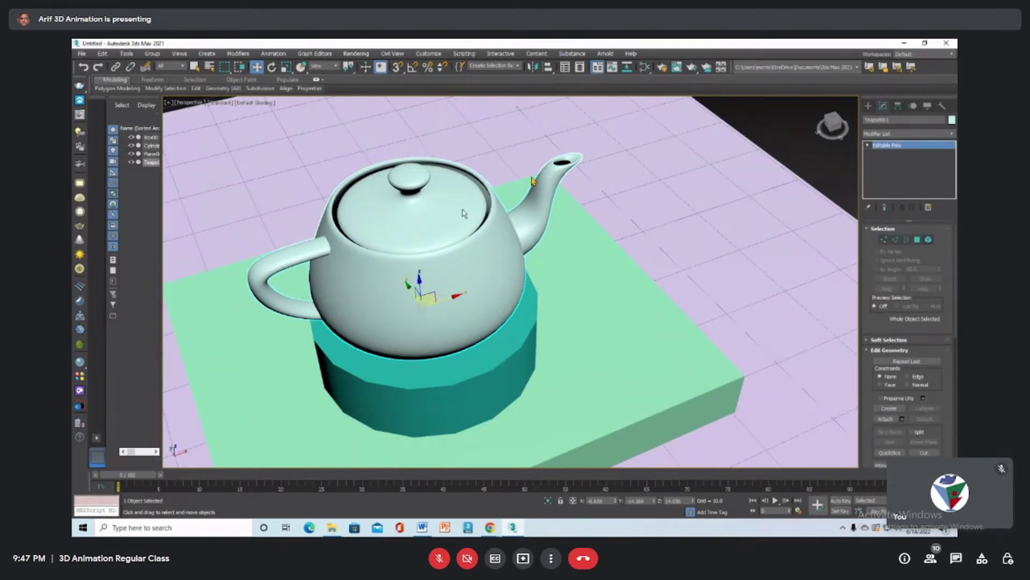
Select the teapot's lid element, enlarge it slightly and raise it above the body
key("5")
left_click(435, 219)
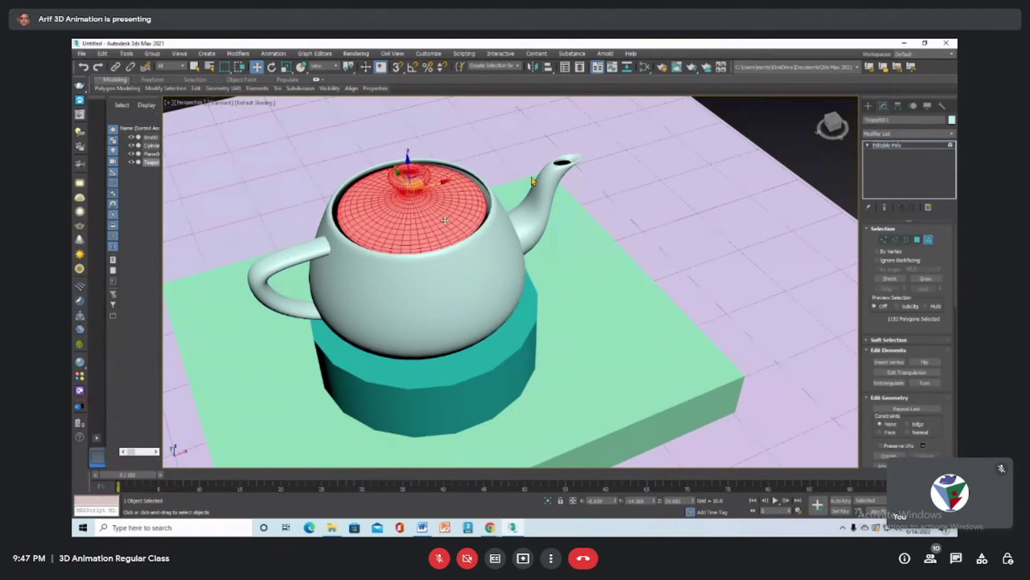
key("r")
left_click_drag(409, 191, 412, 184)
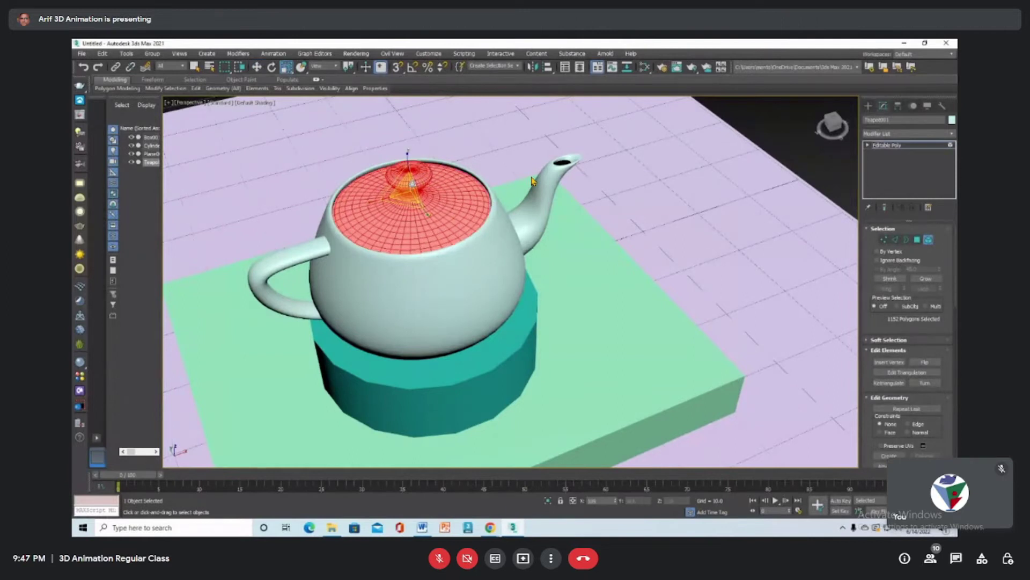
key("w")
middle_click_drag(533, 182, 534, 183, "alt")
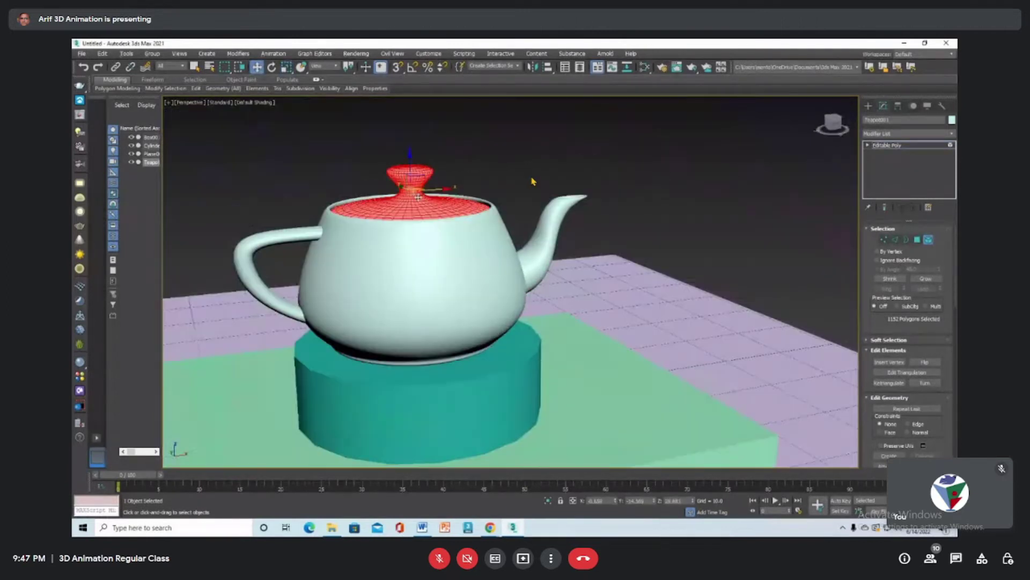
left_click_drag(411, 171, 410, 161)
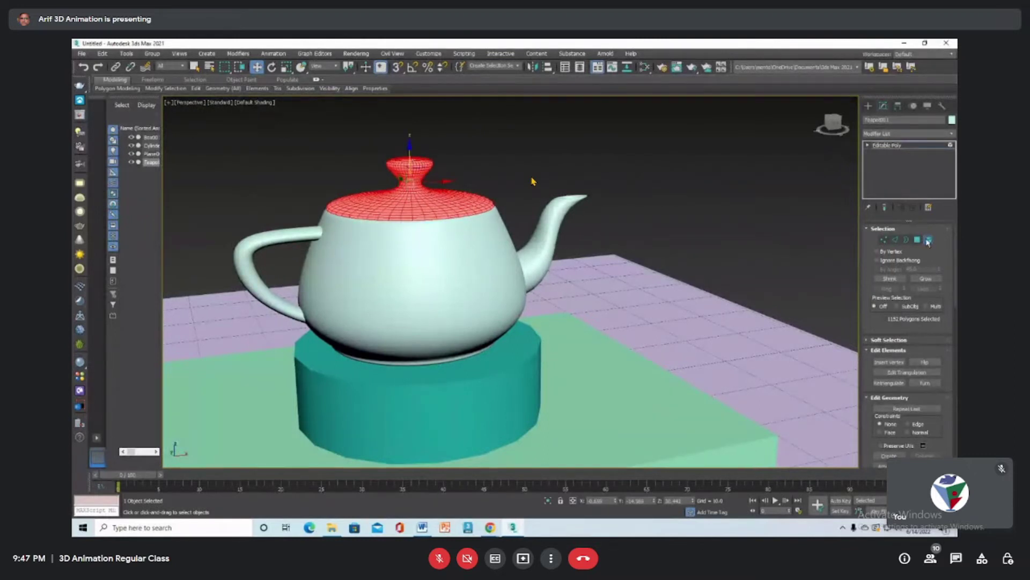
left_click(929, 240)
middle_click_drag(620, 306, 646, 272, "alt")
scroll(620, 306, "down", 5)
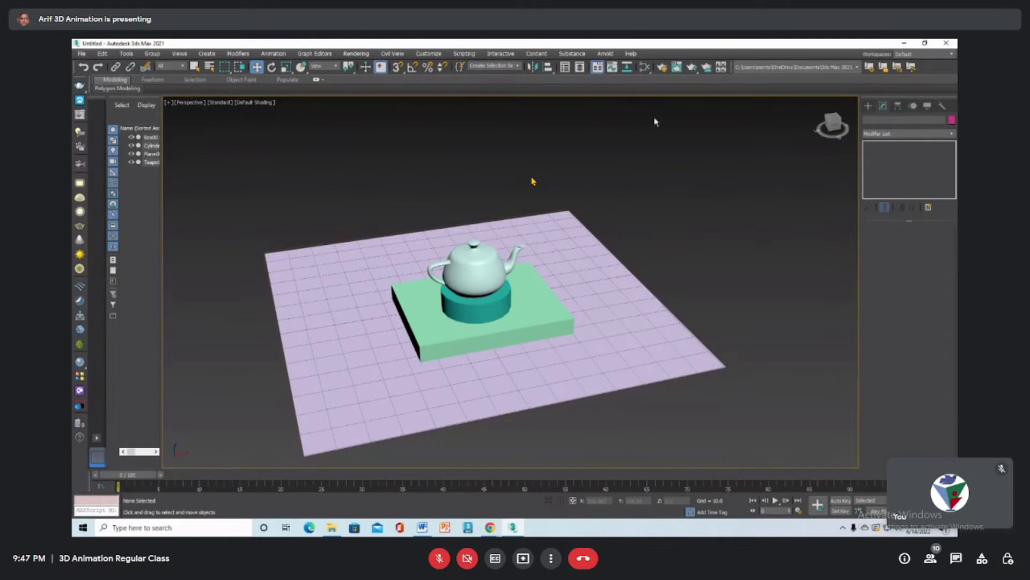
Switch the renderer from Arnold to V-Ray 5, update 2, dismissing the Substance prompt, and reopen Render Setup
left_click(661, 67)
left_click_drag(407, 155, 699, 143)
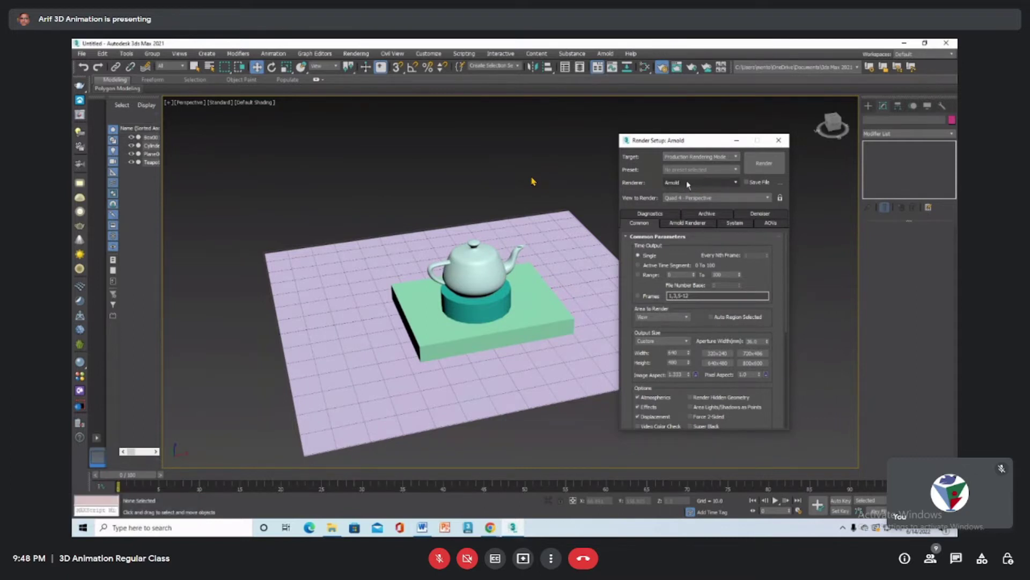
left_click(700, 183)
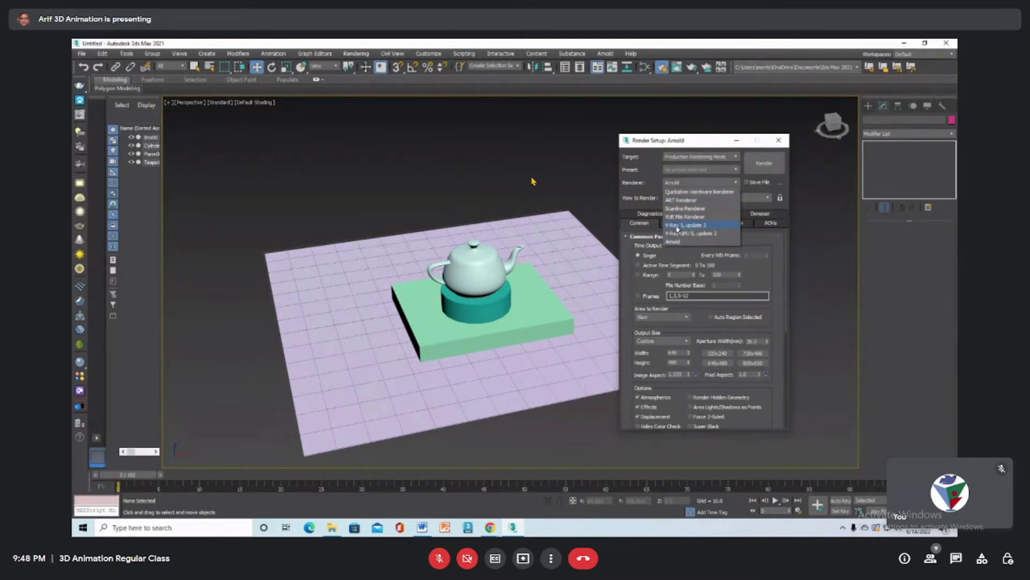
left_click(692, 226)
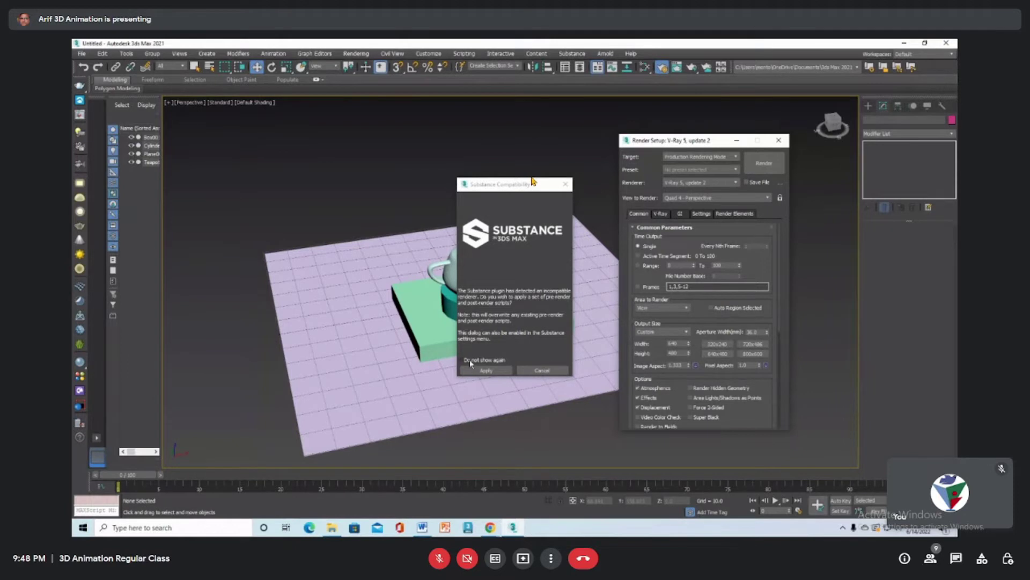
left_click(486, 370)
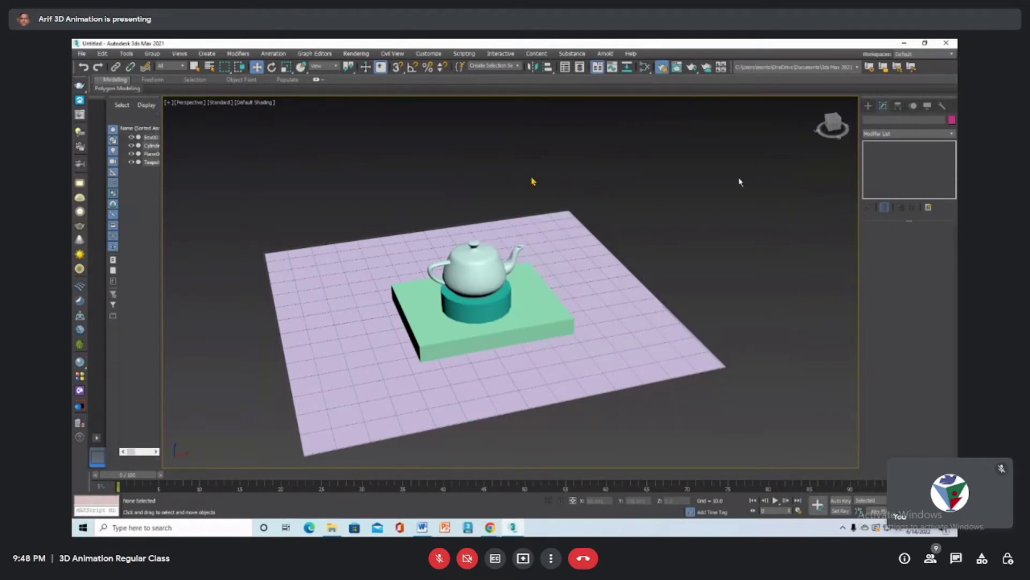
key("F10")
left_click_drag(684, 138, 599, 136)
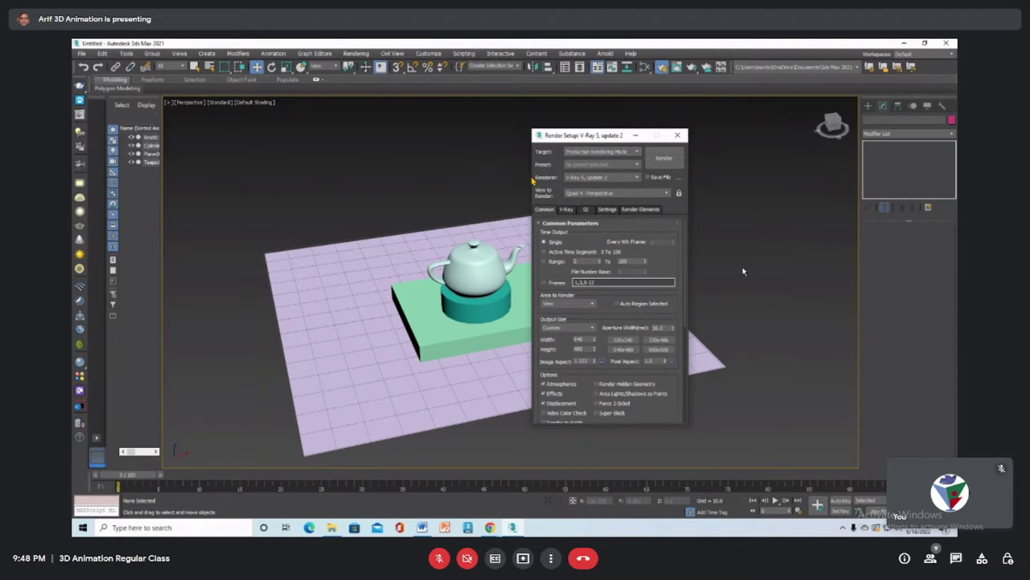
left_click_drag(578, 141, 574, 125)
left_click_drag(680, 405, 691, 450)
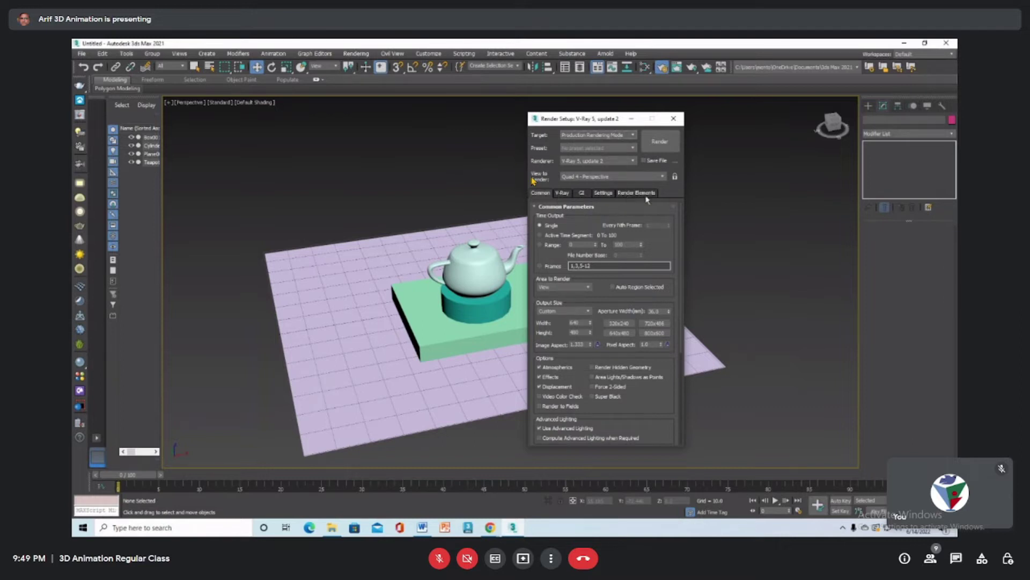
Expand the Frame buffer rollout on the V-Ray tab
left_click(562, 195)
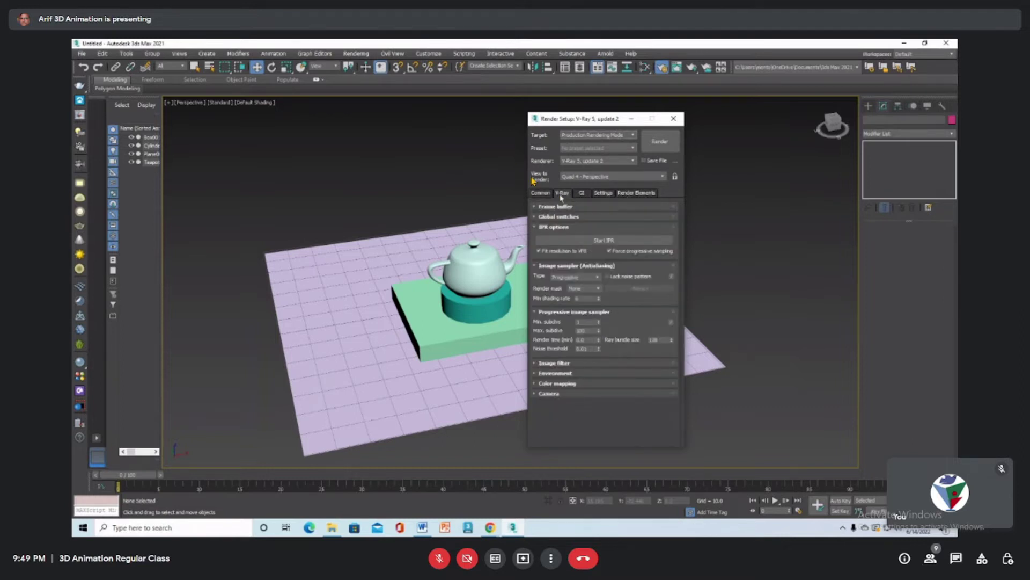
left_click(558, 207)
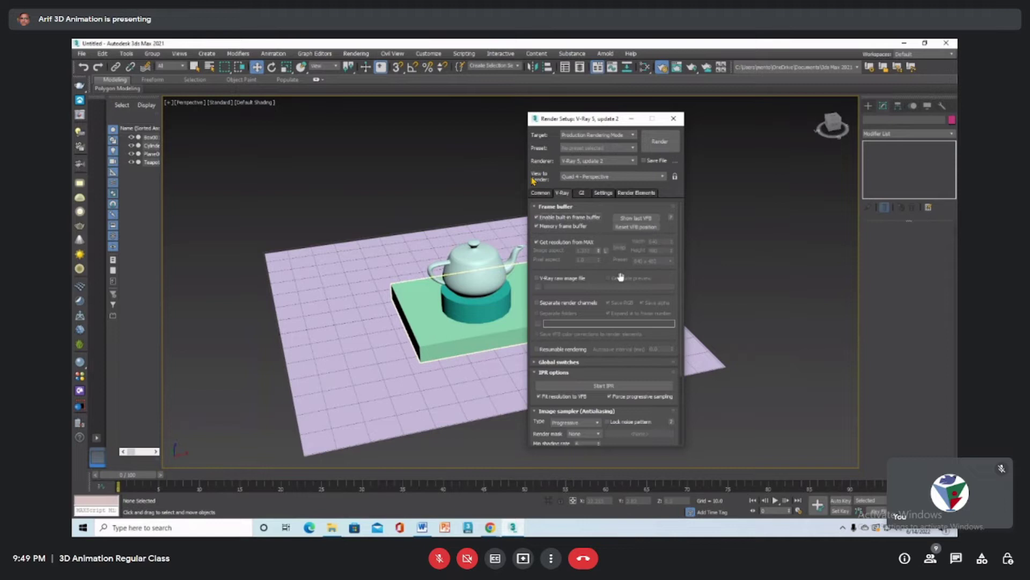
left_click_drag(580, 265, 578, 222)
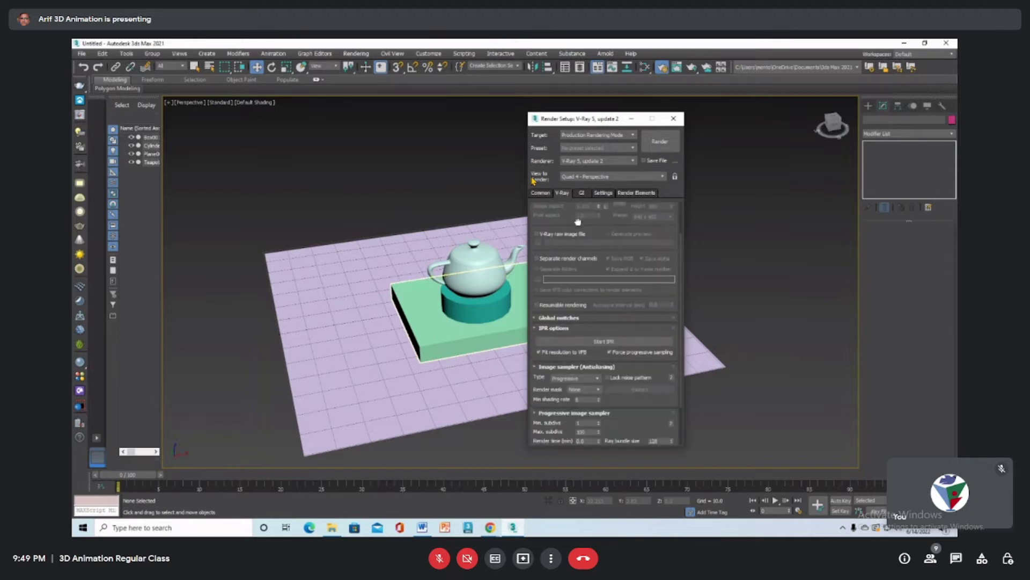
Set Global switches to Advanced mode and turn off Hidden lights
left_click(560, 317)
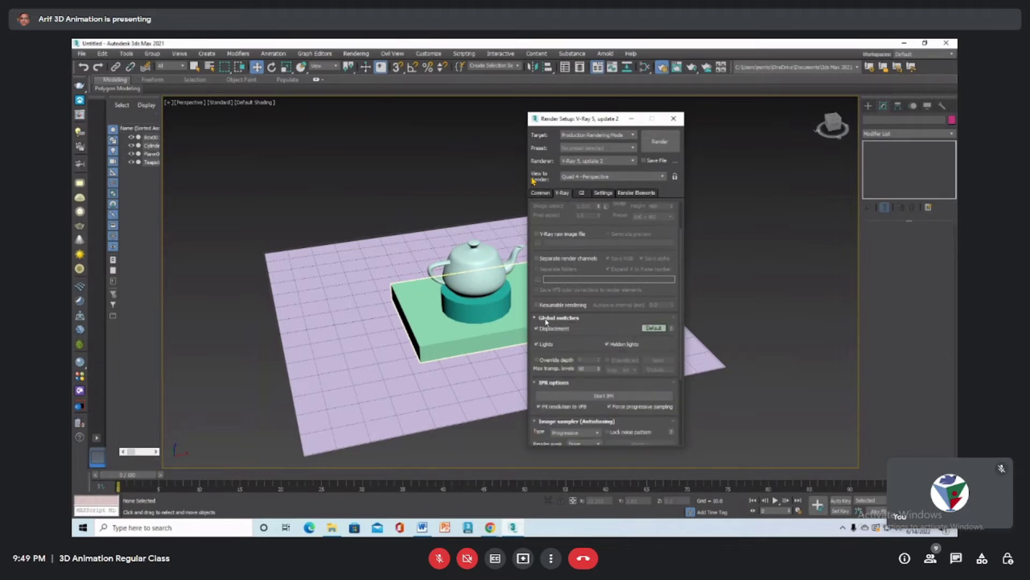
left_click(656, 328)
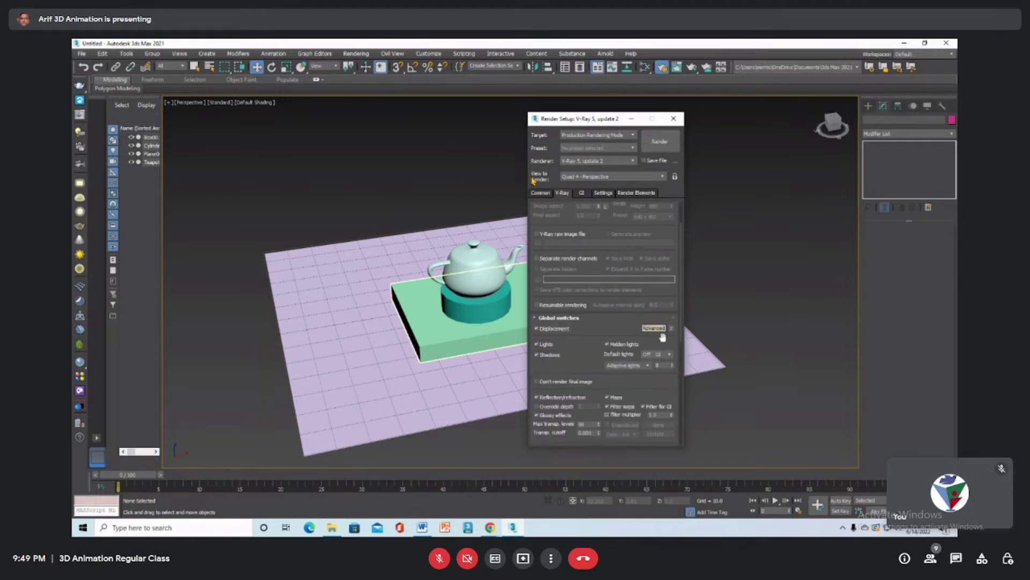
left_click(656, 328)
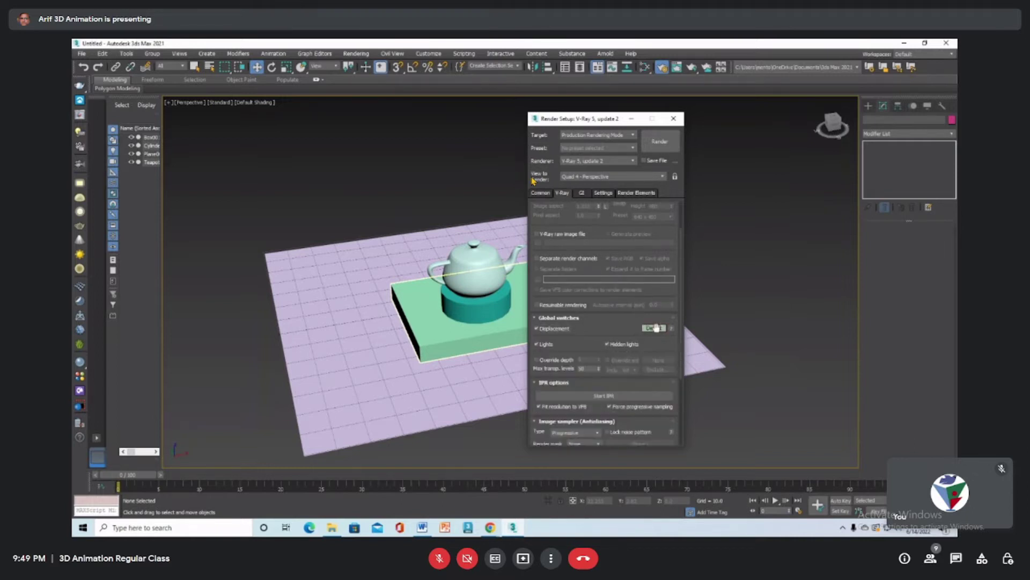
left_click(656, 327)
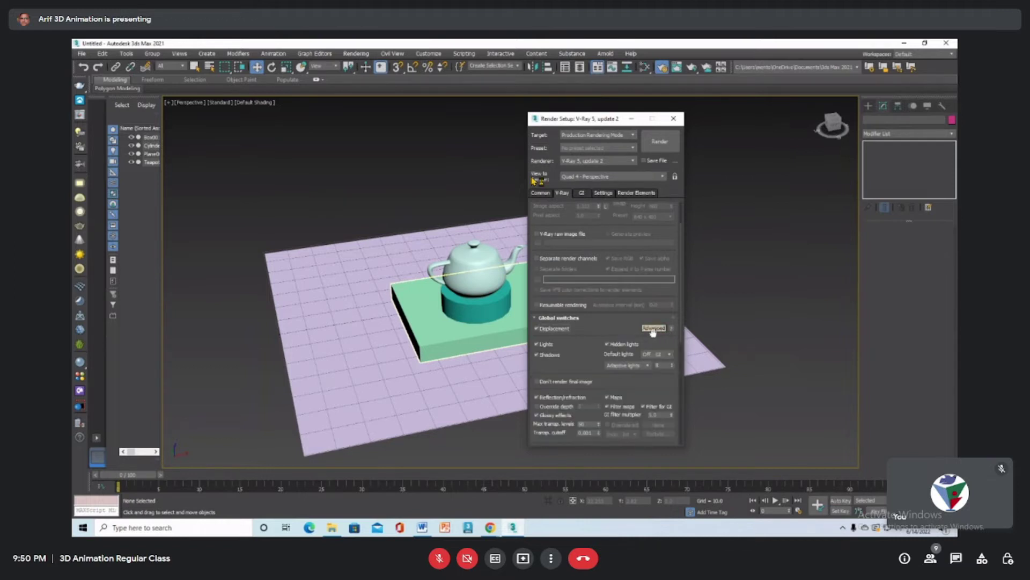
left_click(608, 345)
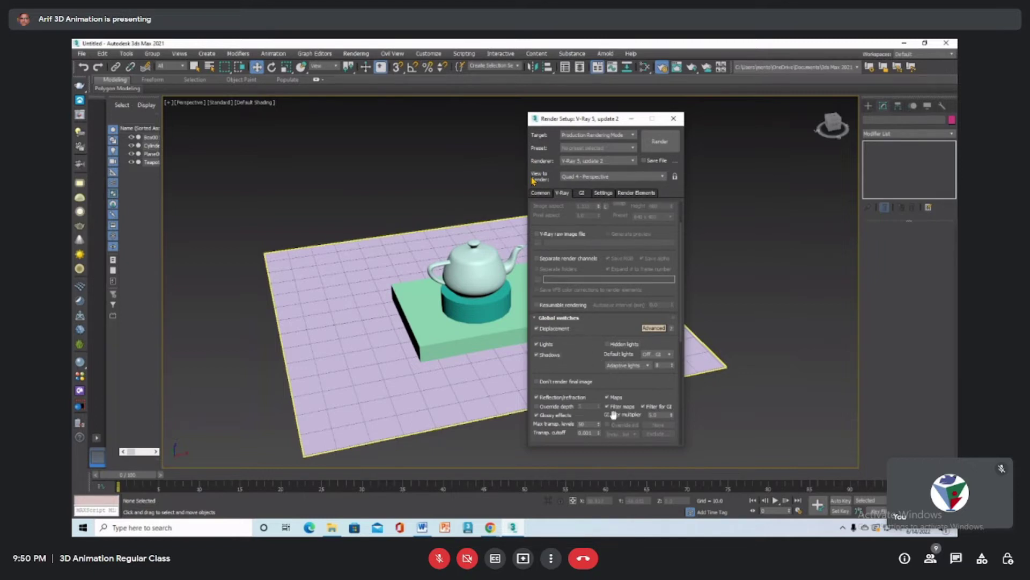
Review the IPR options and start an interactive render preview
scroll(638, 402, "down", 3)
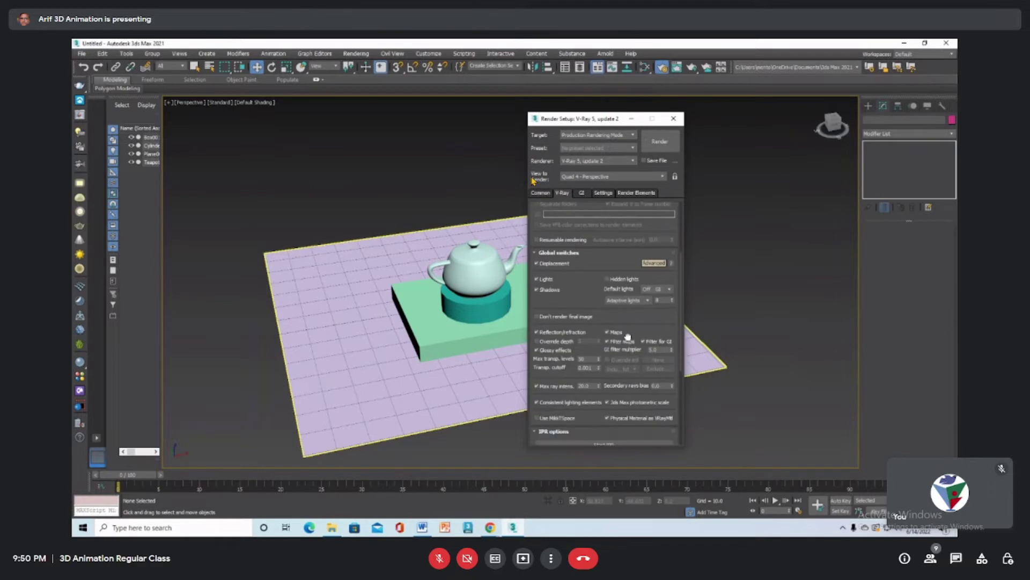
left_click_drag(534, 397, 545, 302)
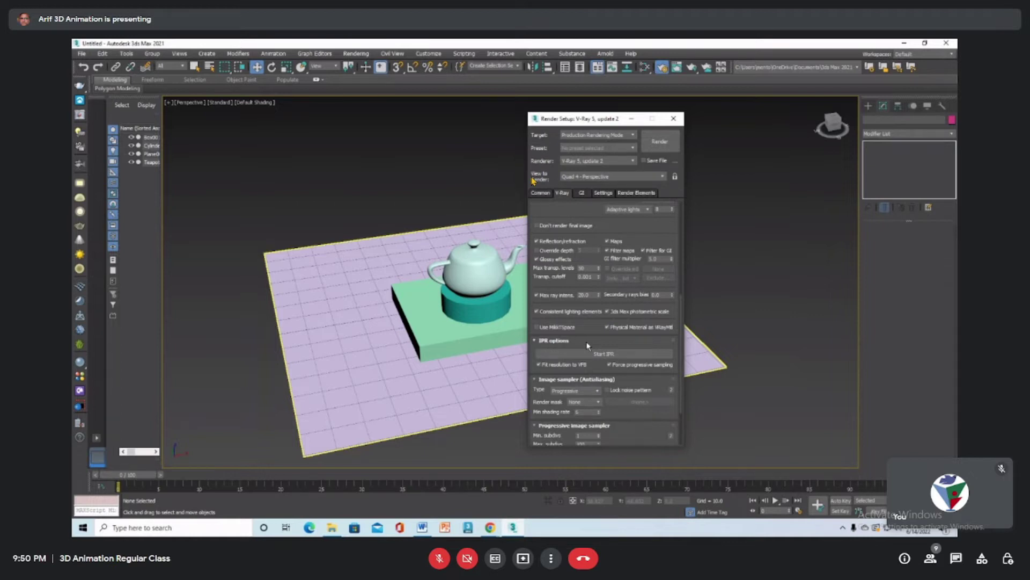
left_click(611, 354)
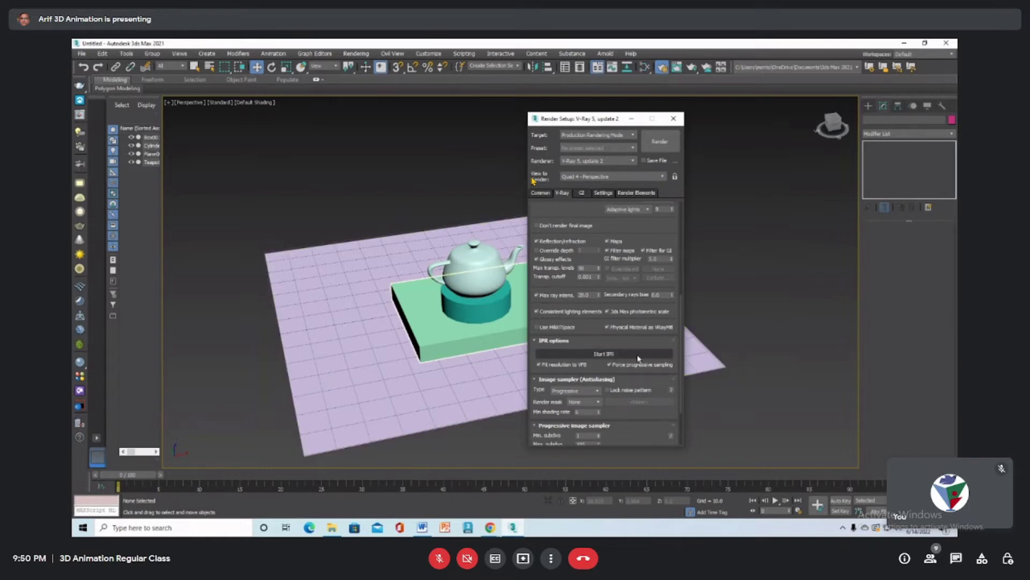
left_click_drag(634, 385, 631, 324)
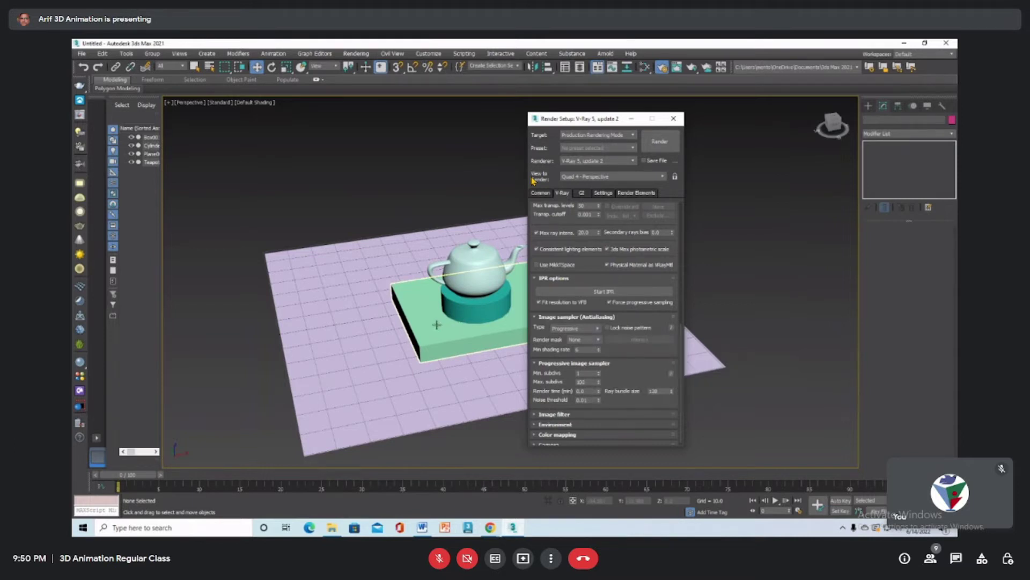
left_click(386, 285)
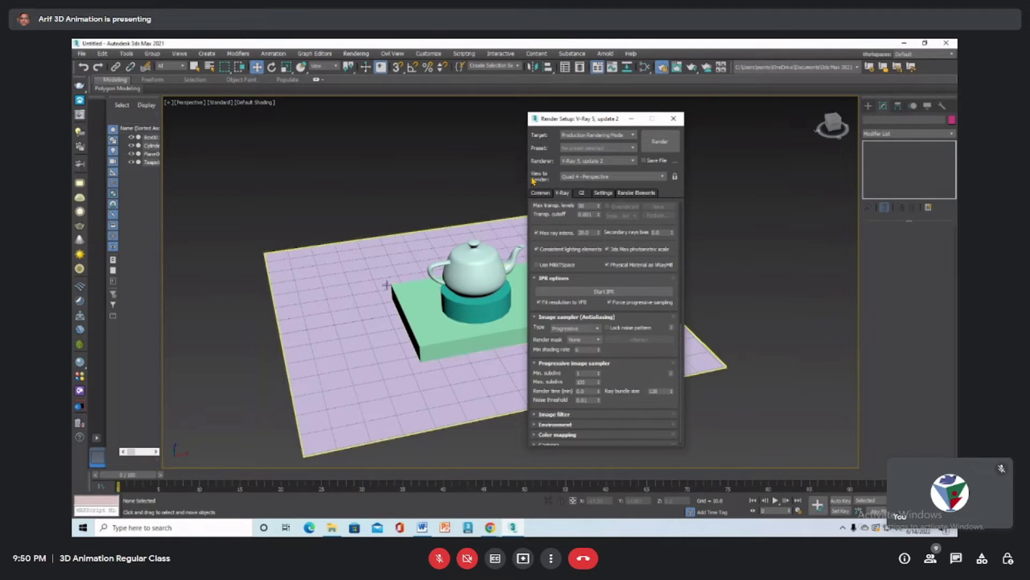
left_click(265, 263)
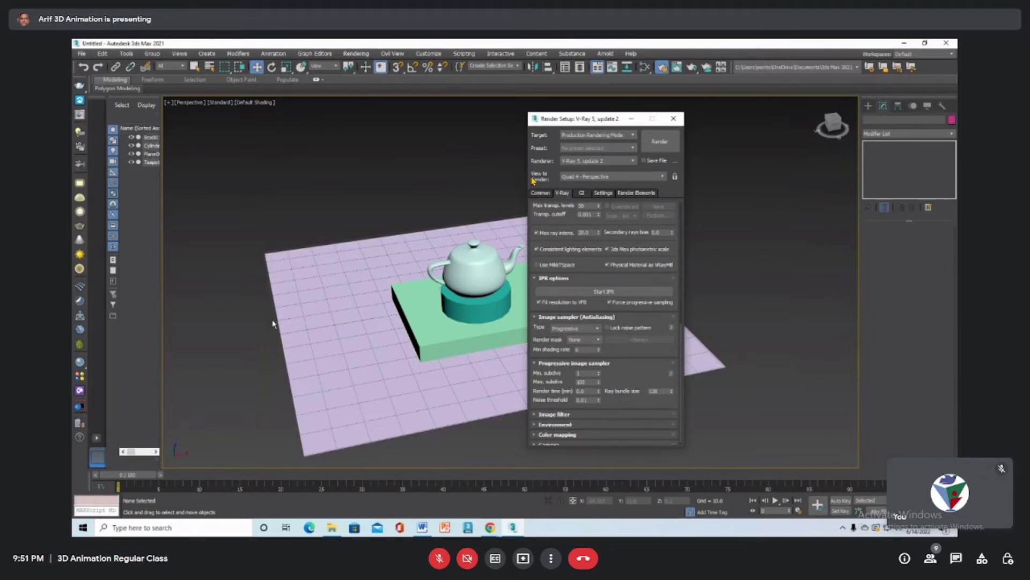
left_click(295, 333)
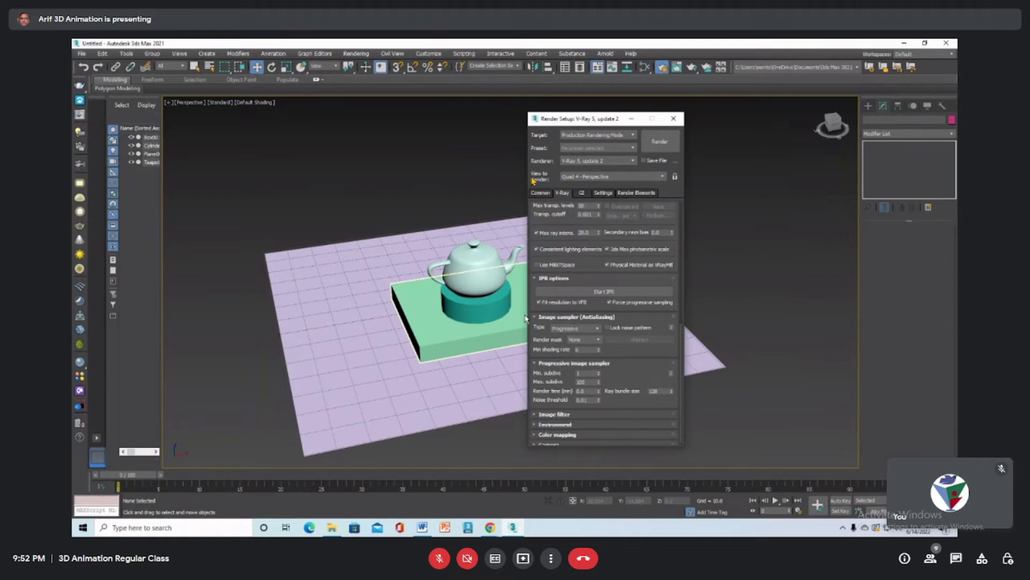
left_click(599, 327)
left_click(564, 343)
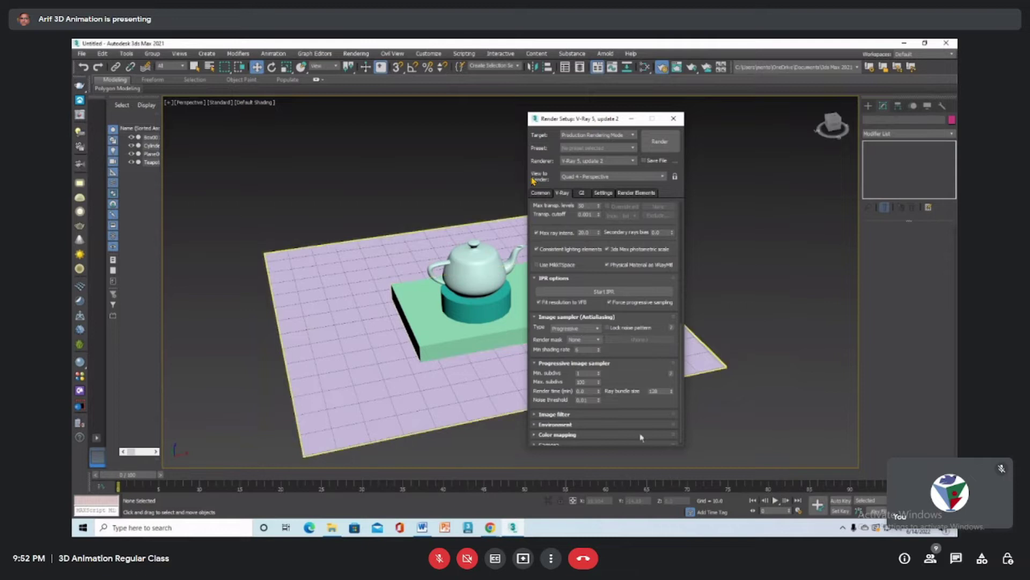
left_click(587, 328)
left_click(591, 329)
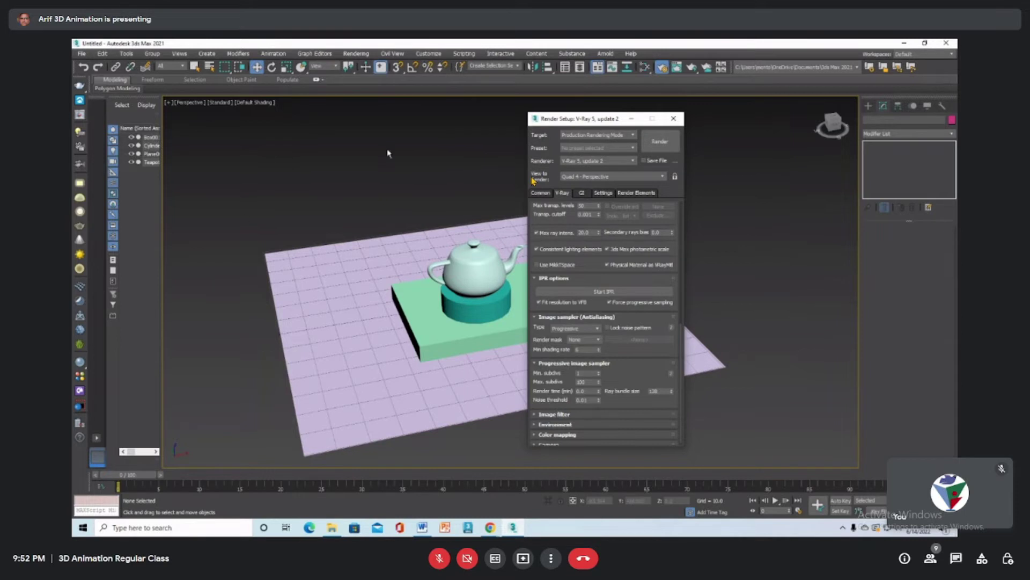
left_click(588, 329)
left_click(588, 331)
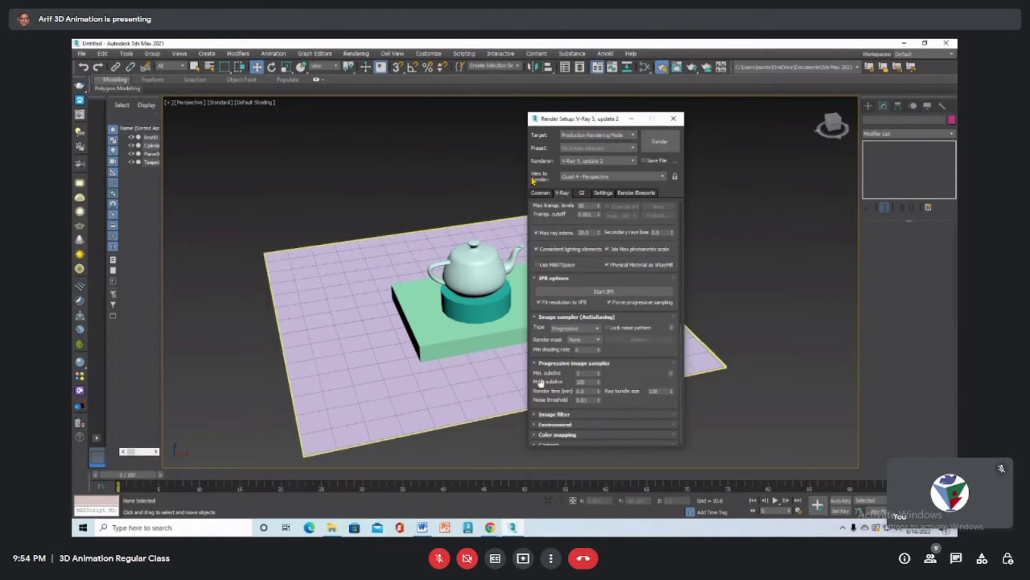
Leave the render mask set to None
left_click(590, 341)
left_click(592, 344)
scroll(626, 372, "down", 1)
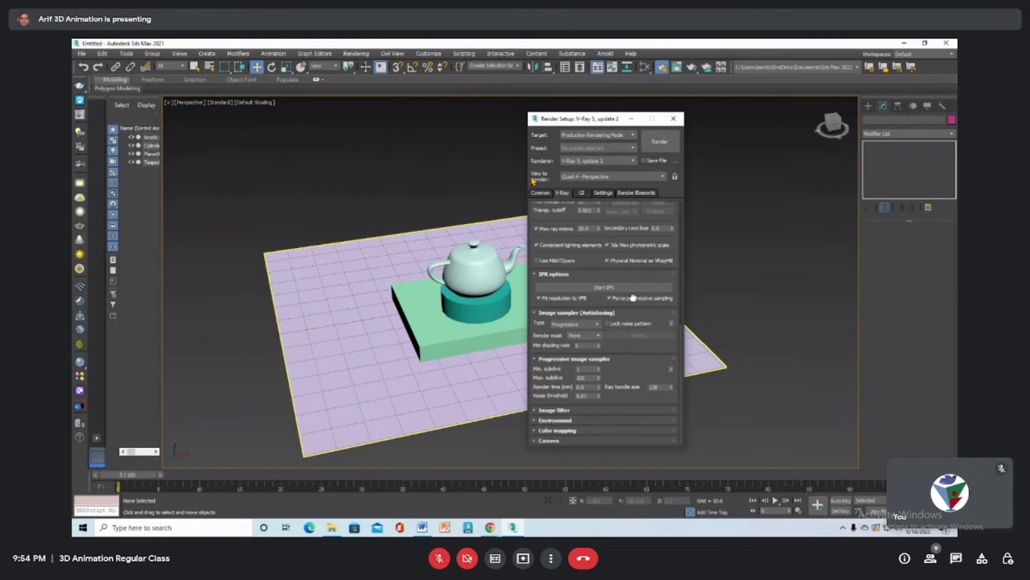
Expand Image filter and keep VRayLanczosFilter at size 2.0 after browsing the filter types
left_click(564, 410)
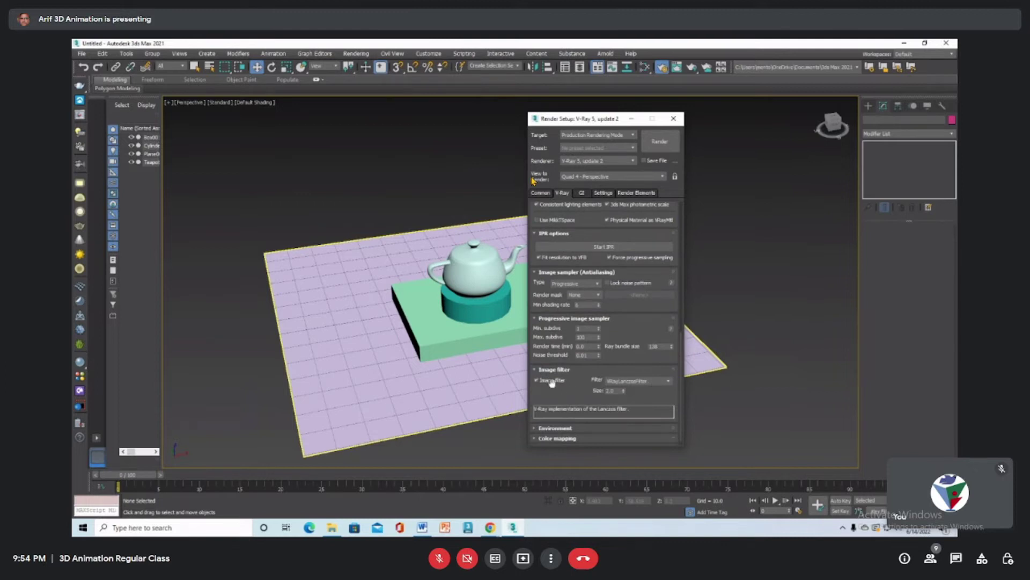
left_click(664, 381)
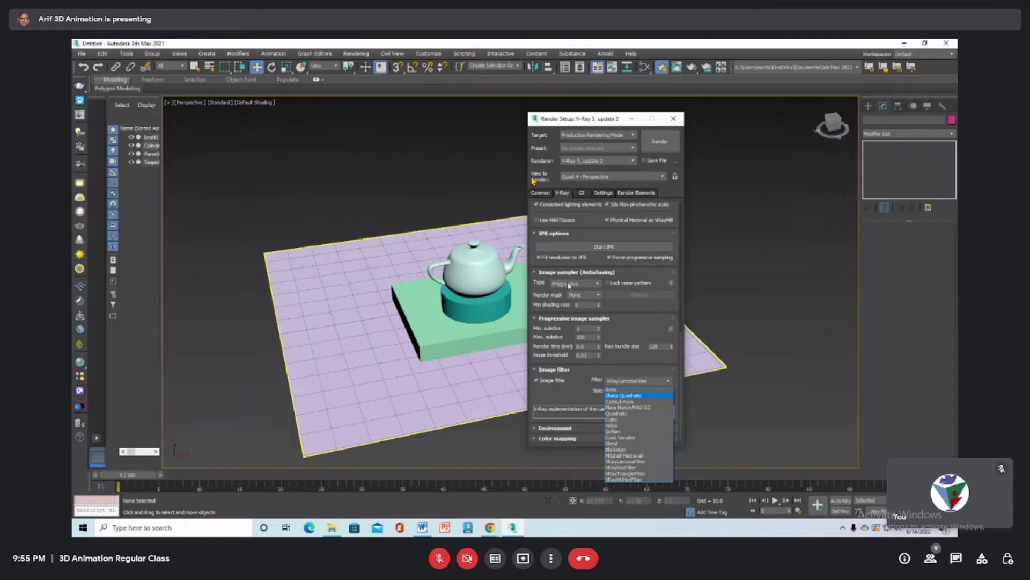
left_click(631, 356)
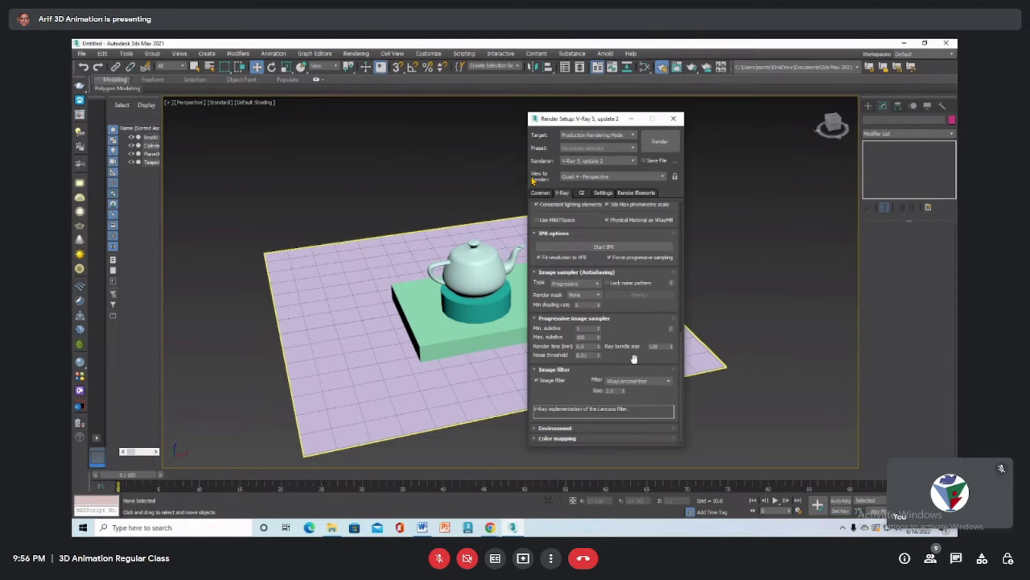
scroll(634, 368, "down", 1)
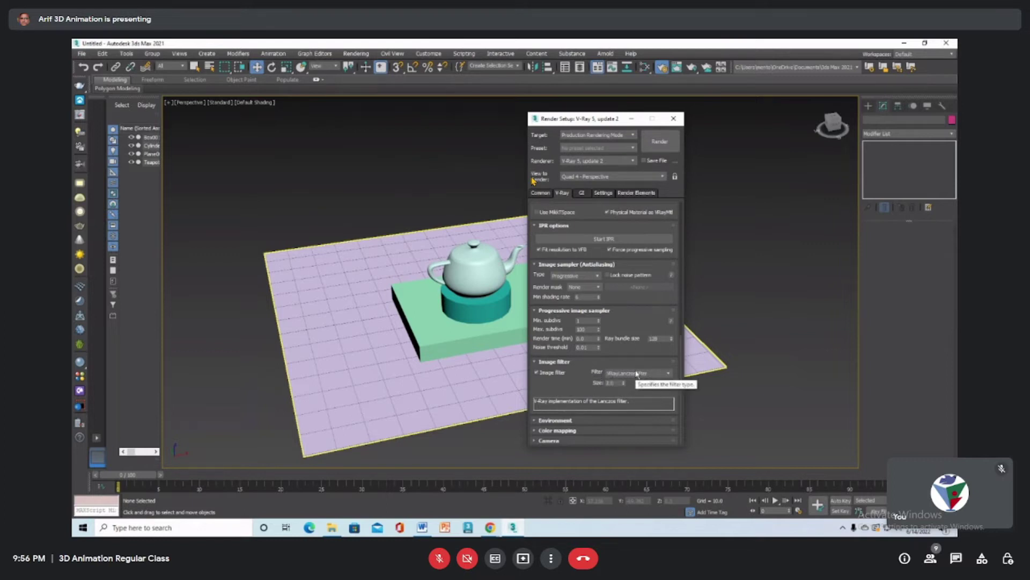
left_click(657, 374)
left_click(657, 374)
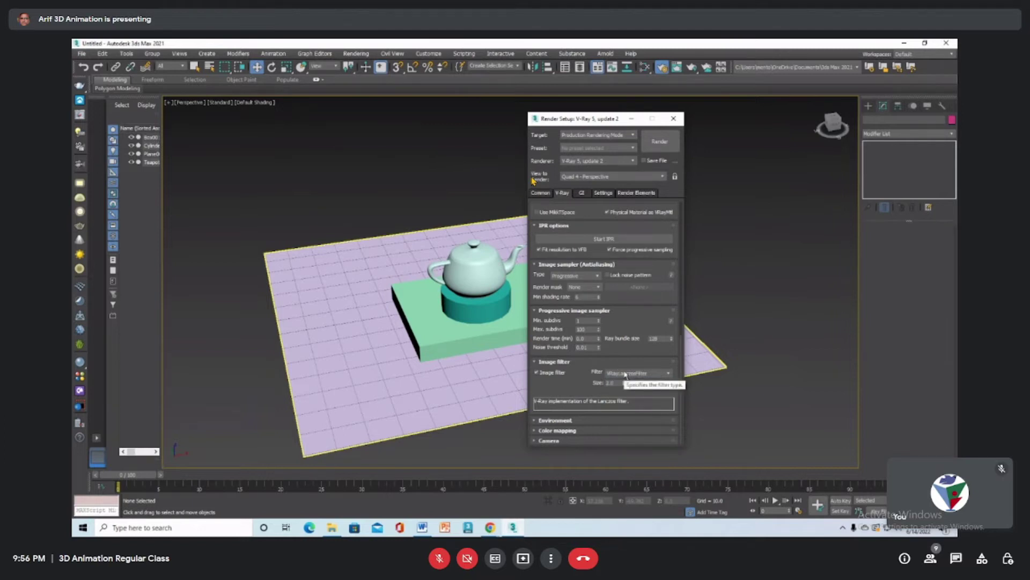
left_click(552, 420)
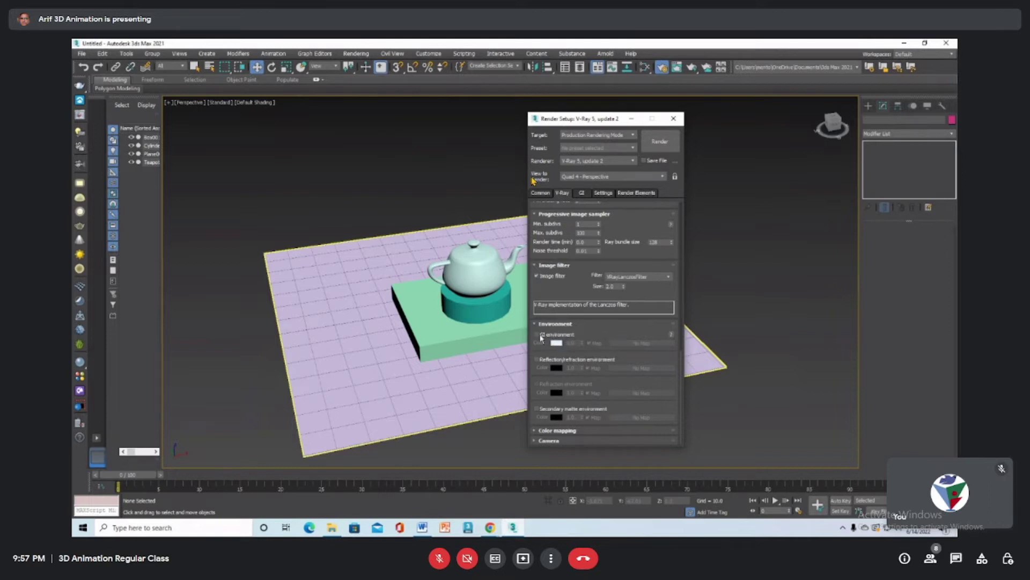
scroll(570, 434, "down", 1)
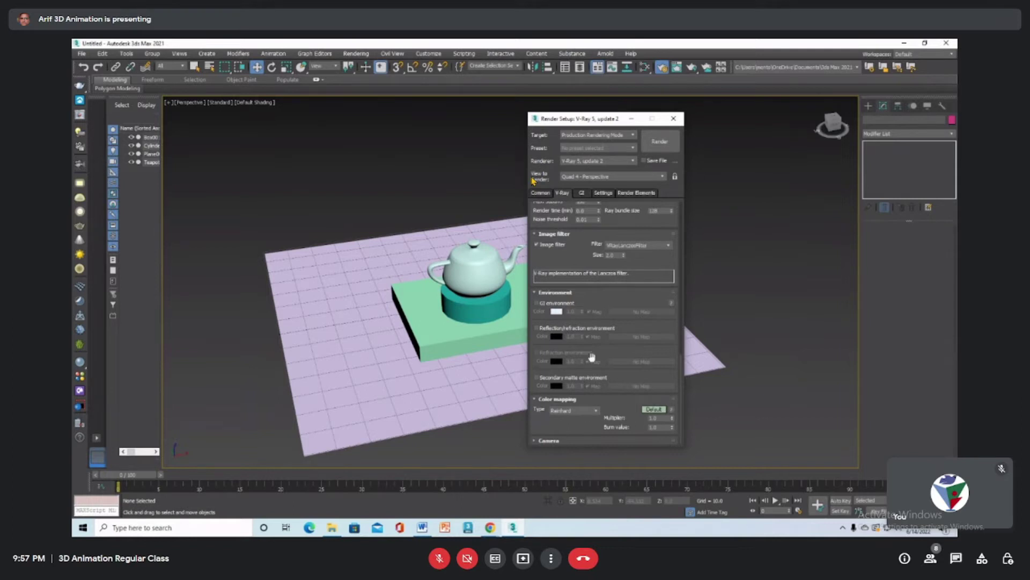
scroll(615, 300, "up", 4)
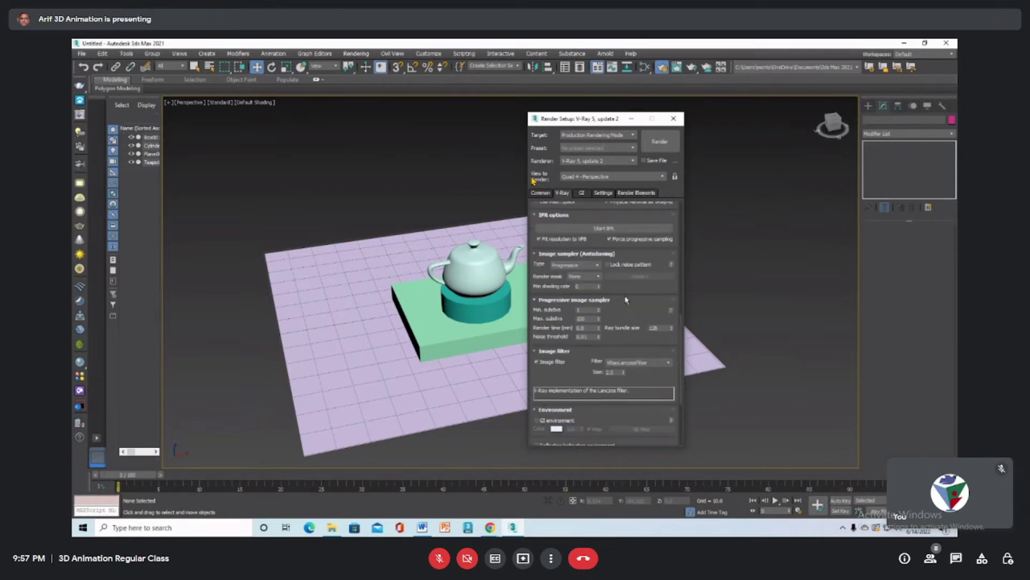
scroll(625, 295, "up", 4)
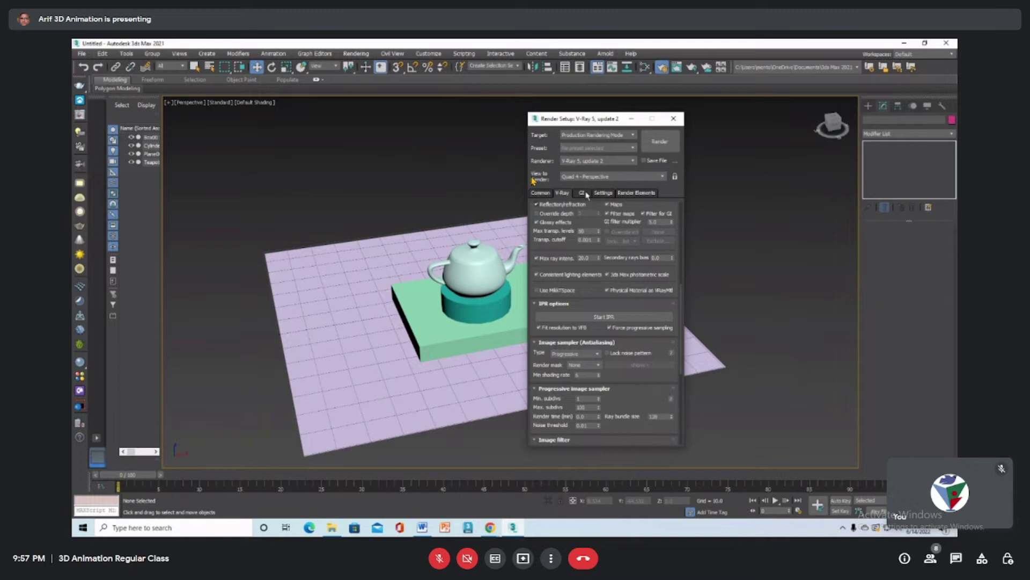
Open Notepad and type 'GI-Global Illumination', capitalising the G in Global
left_click(183, 528)
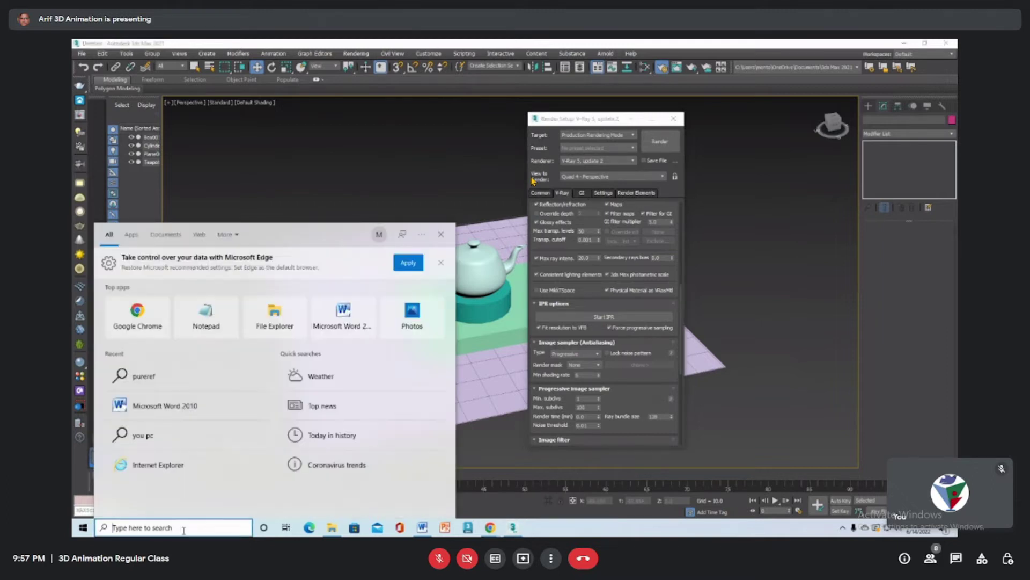
left_click(216, 310)
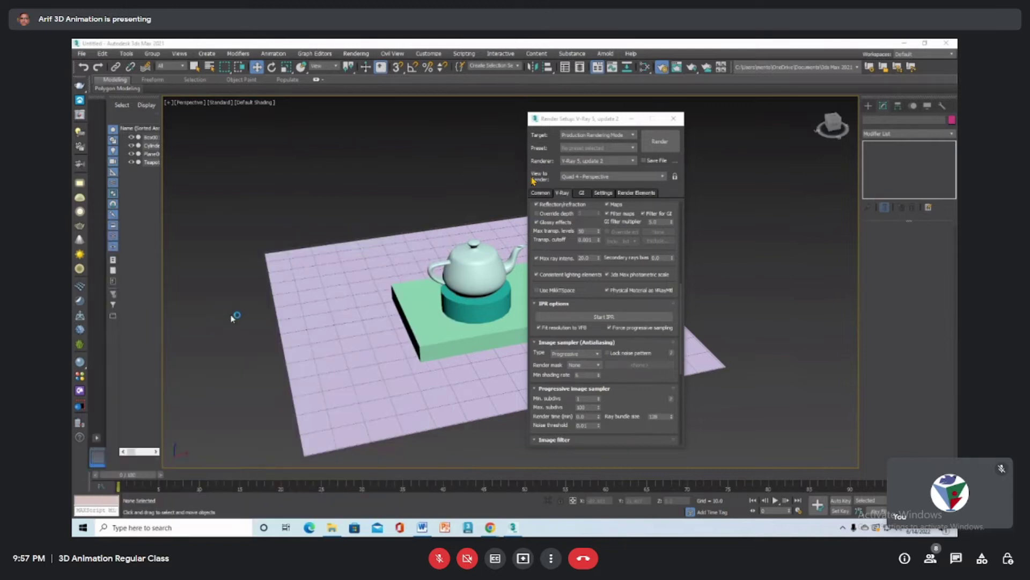
type("GI")
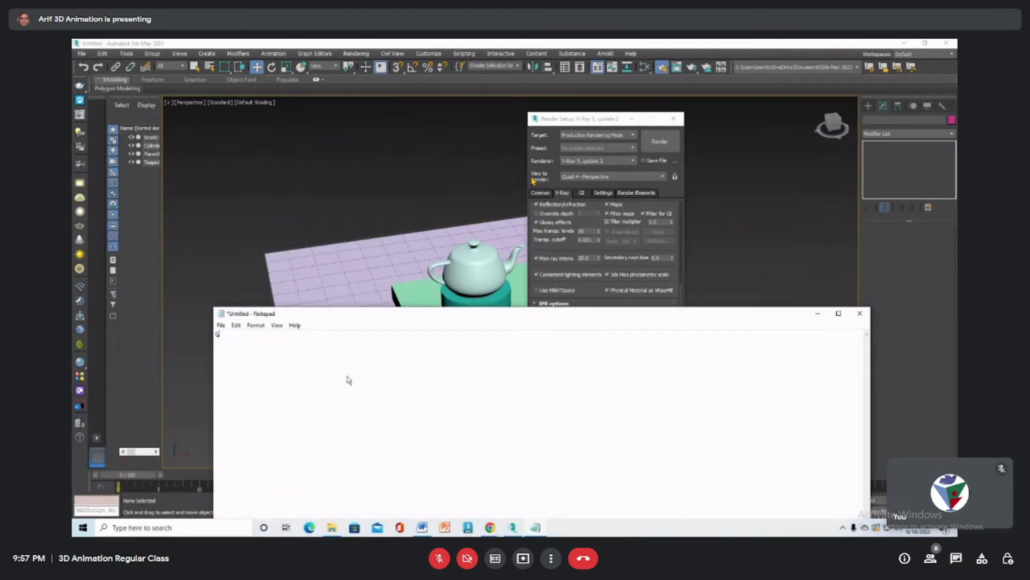
type("-global")
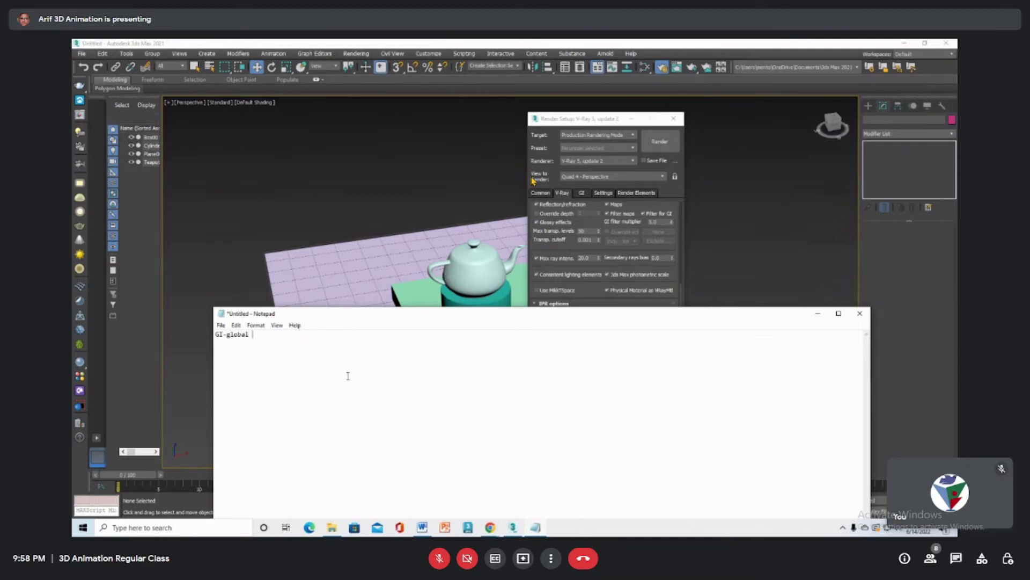
type(" Illumination")
left_click_drag(231, 335, 226, 335)
type("G")
Add 'Photon- Light particle' on a new line below, fixing the mistyped first letter
left_click(302, 337)
key("Return")
type("0hoton")
left_click_drag(219, 350, 211, 352)
type("Photon- Light particle")
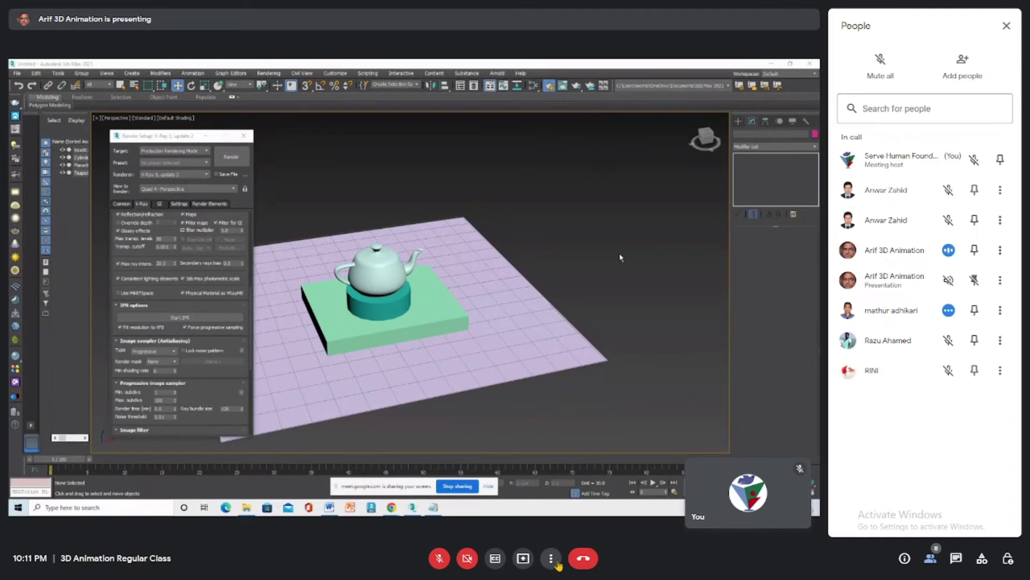
Leave the Meet layout unchanged, exit full screen, close People, and make the shared screen full screen
left_click(551, 559)
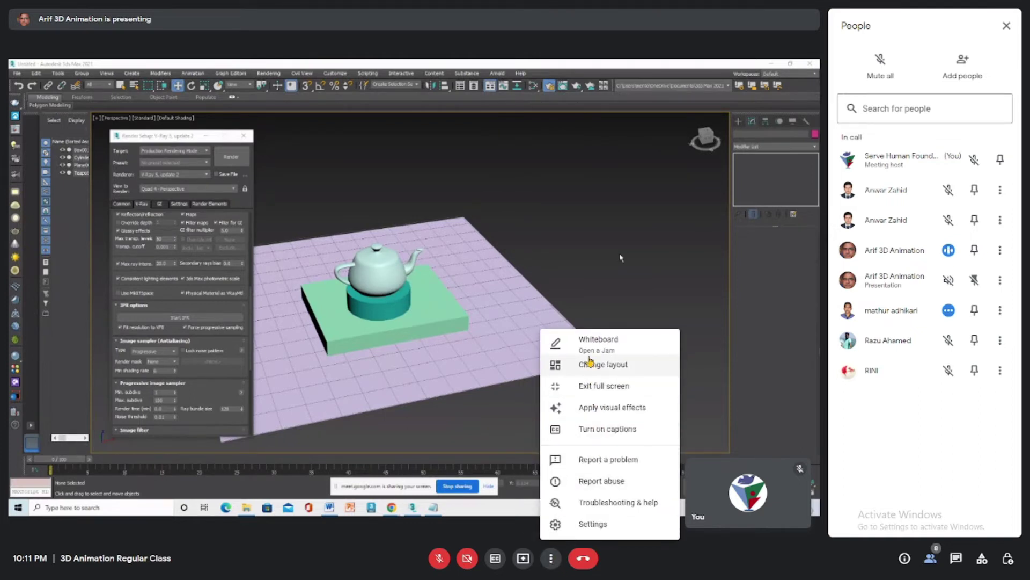
left_click(590, 363)
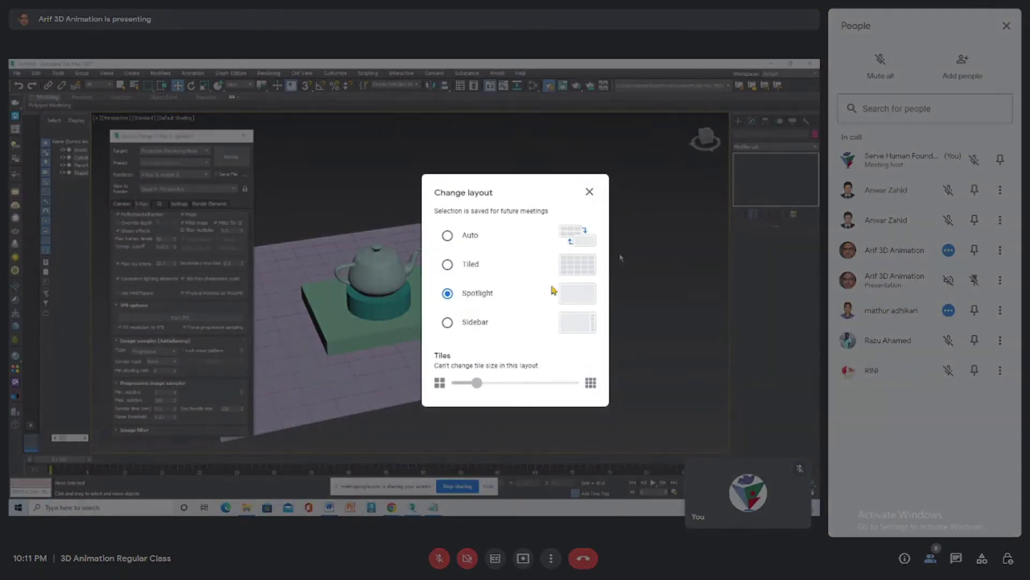
left_click(676, 315)
key("Escape")
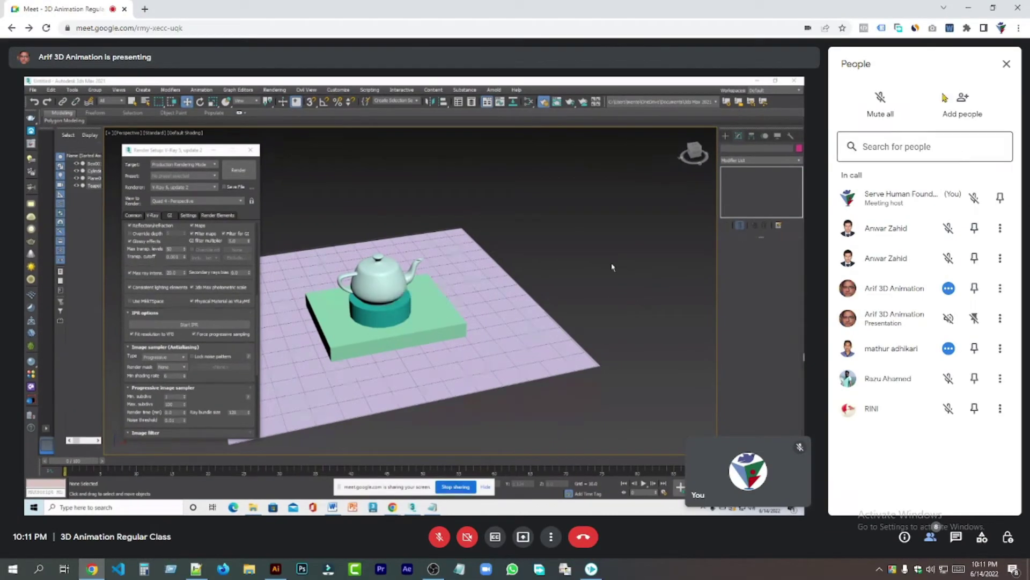
left_click(1009, 63)
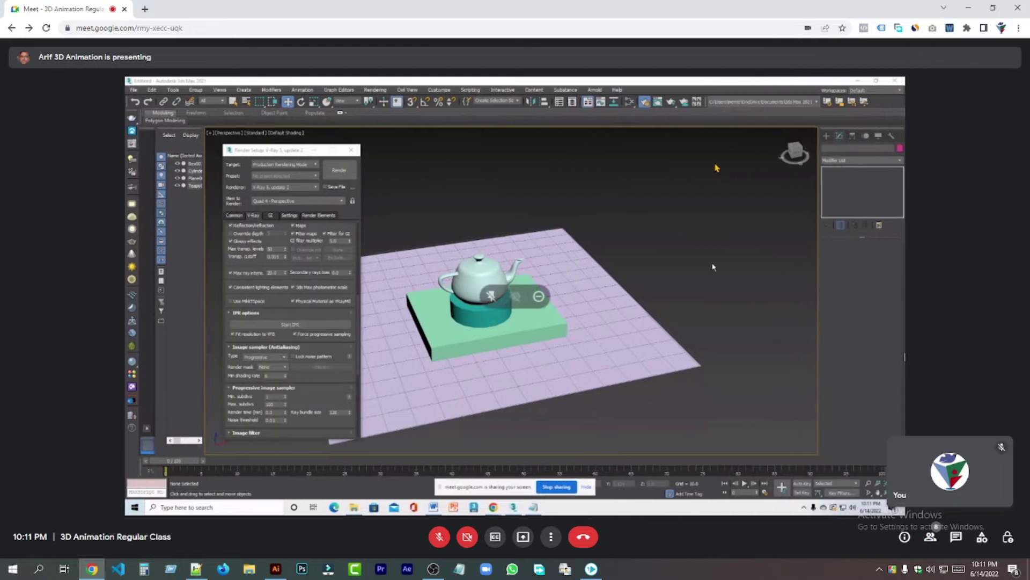
double_click(717, 175)
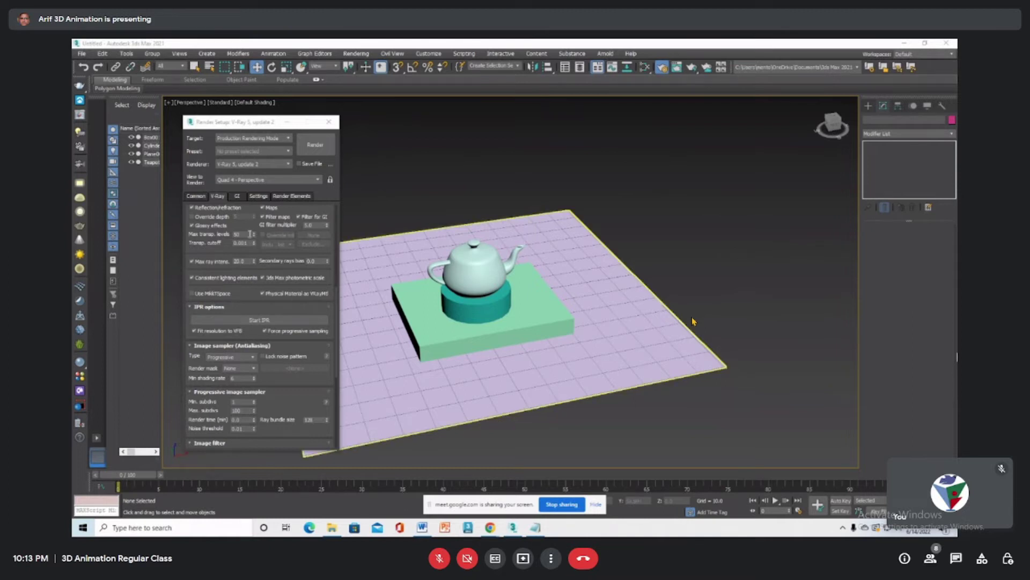
On the GI tab, keep global illumination enabled and set the primary engine to Irradiance map
left_click(238, 197)
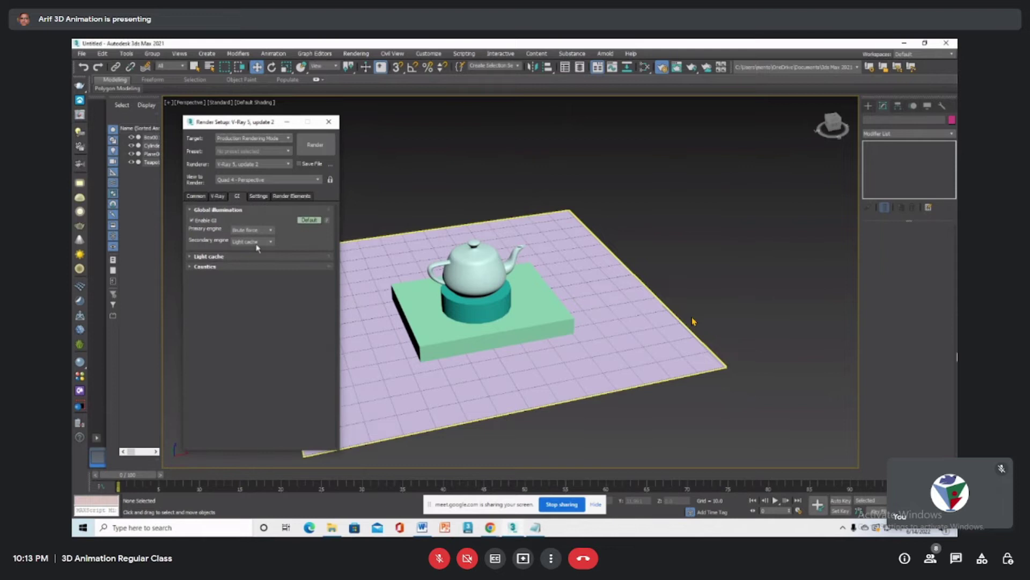
left_click(191, 221)
left_click(192, 221)
left_click(271, 231)
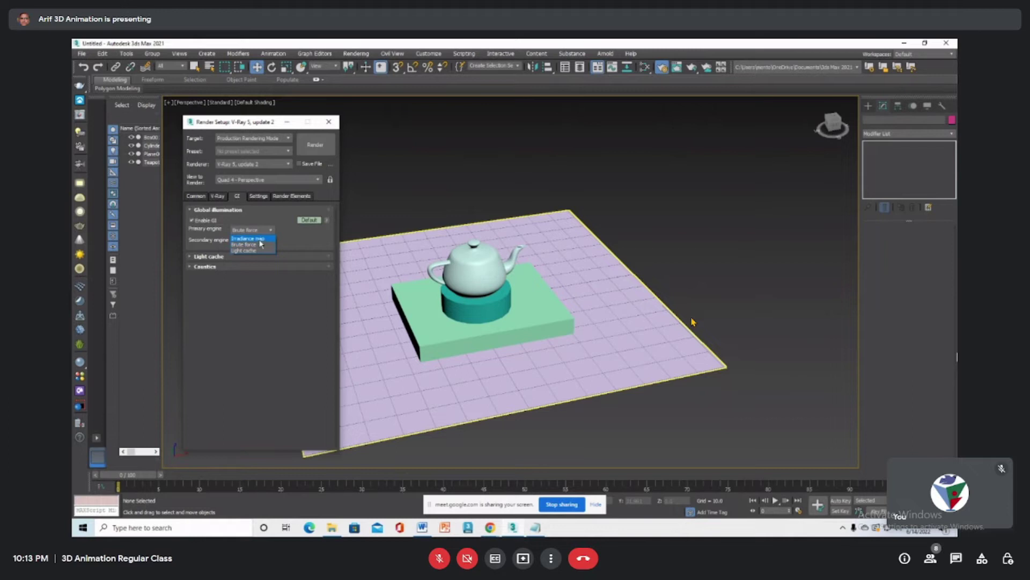
left_click(262, 239)
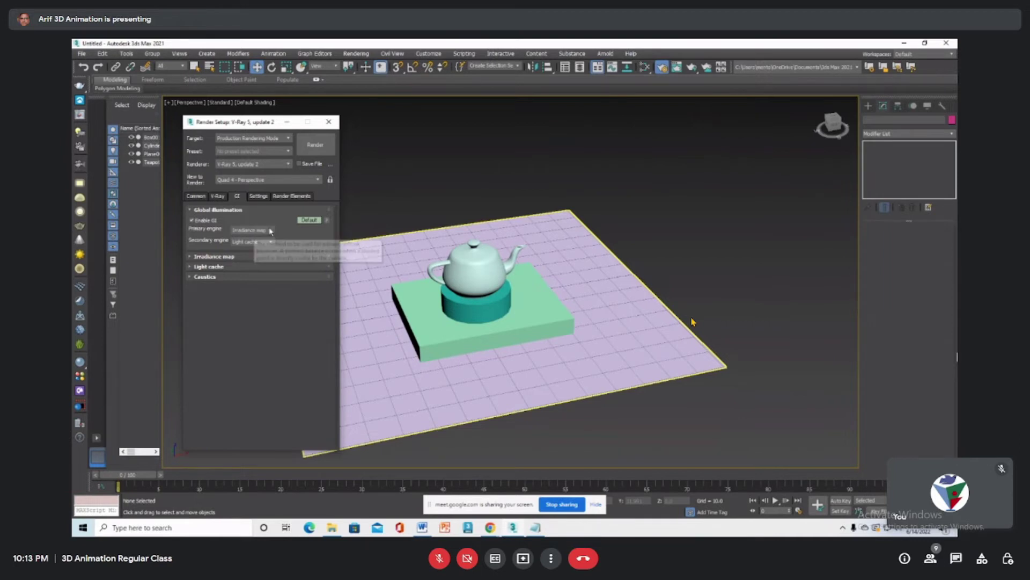
Expand the Irradiance map rollout in Advanced mode, leaving the preset at High
left_click(217, 257)
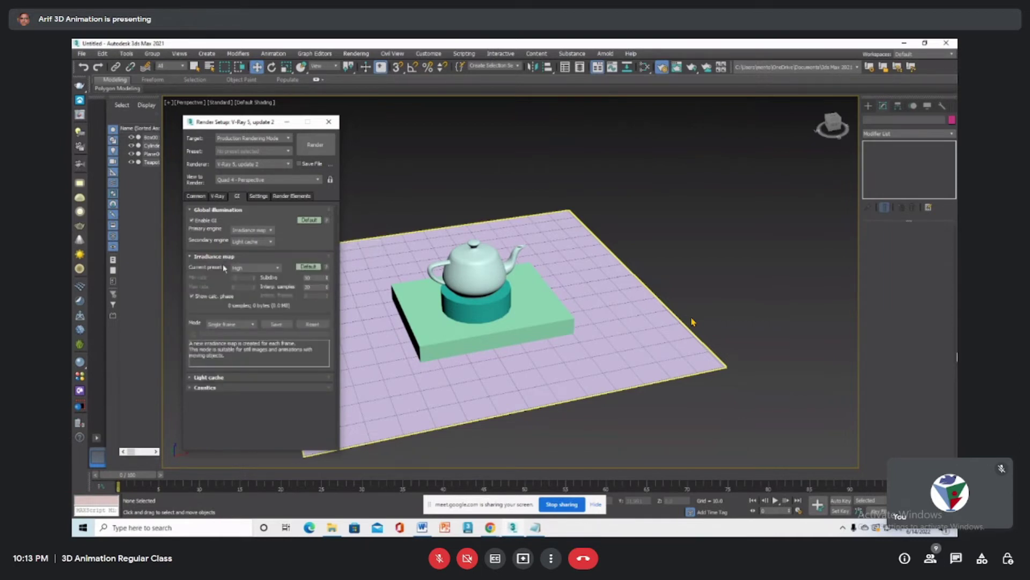
left_click(309, 267)
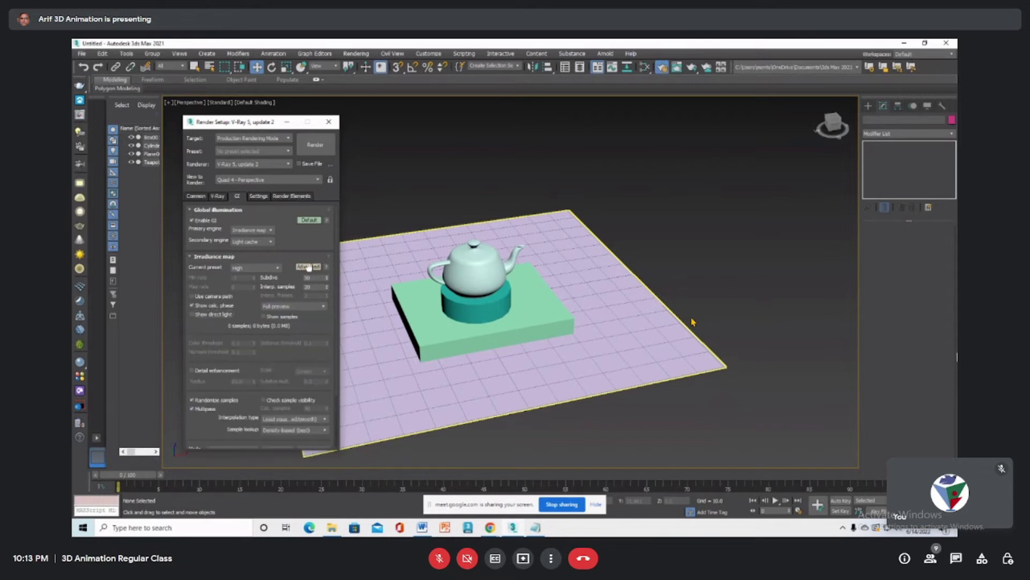
left_click(308, 267)
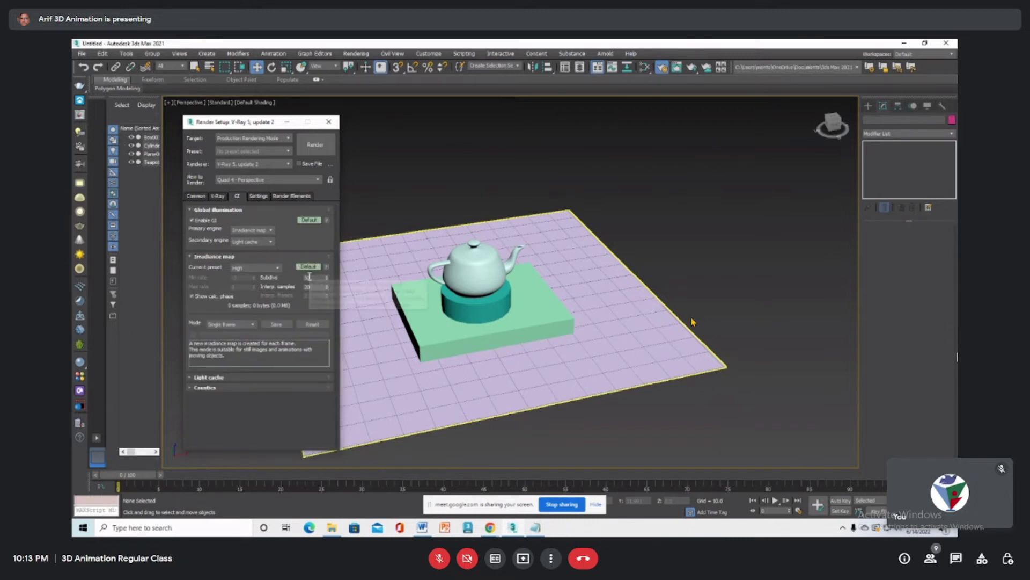
left_click(309, 266)
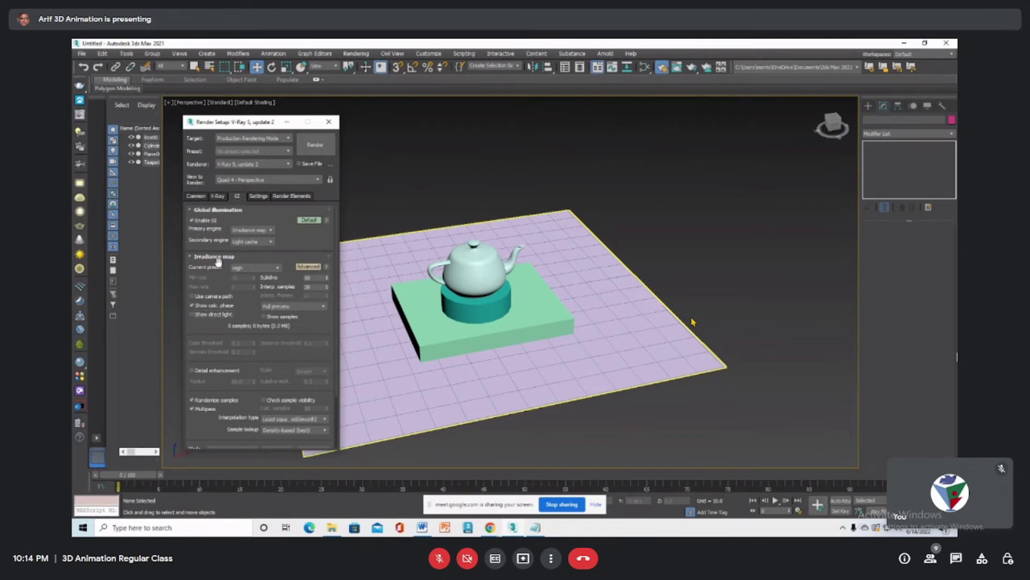
left_click(255, 268)
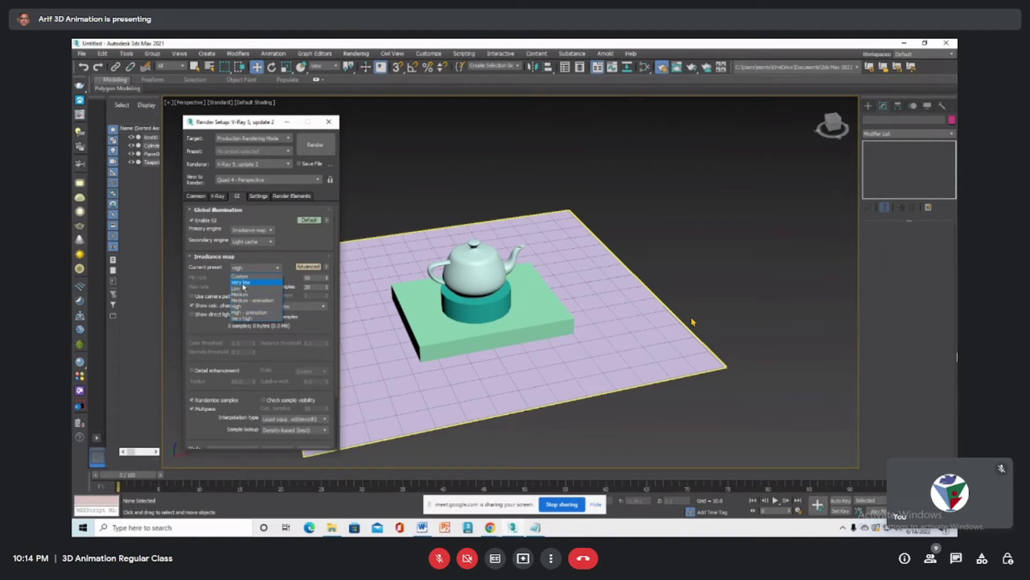
Set the Irradiance map current preset to Very low
left_click(243, 284)
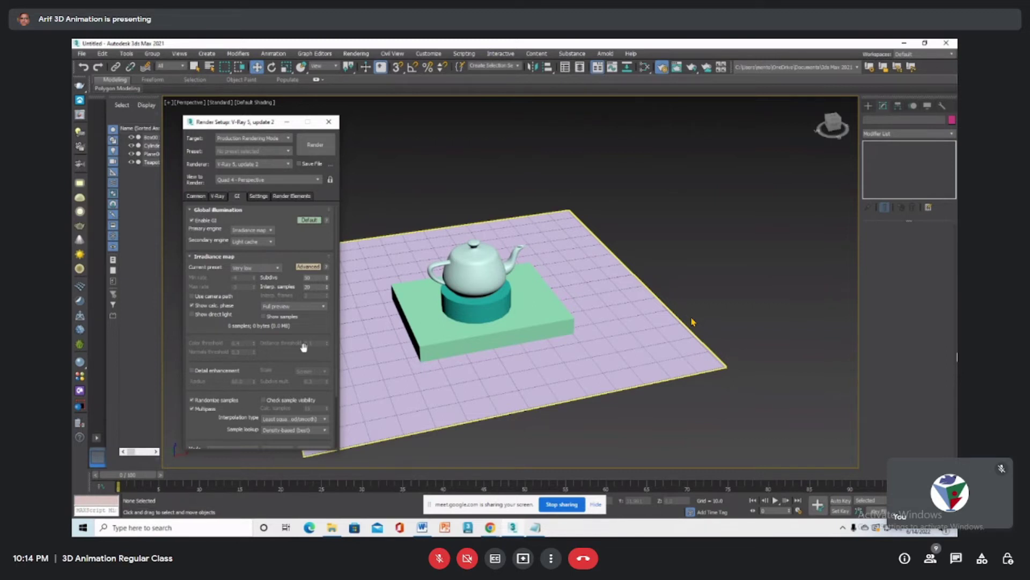
left_click(256, 268)
left_click(255, 268)
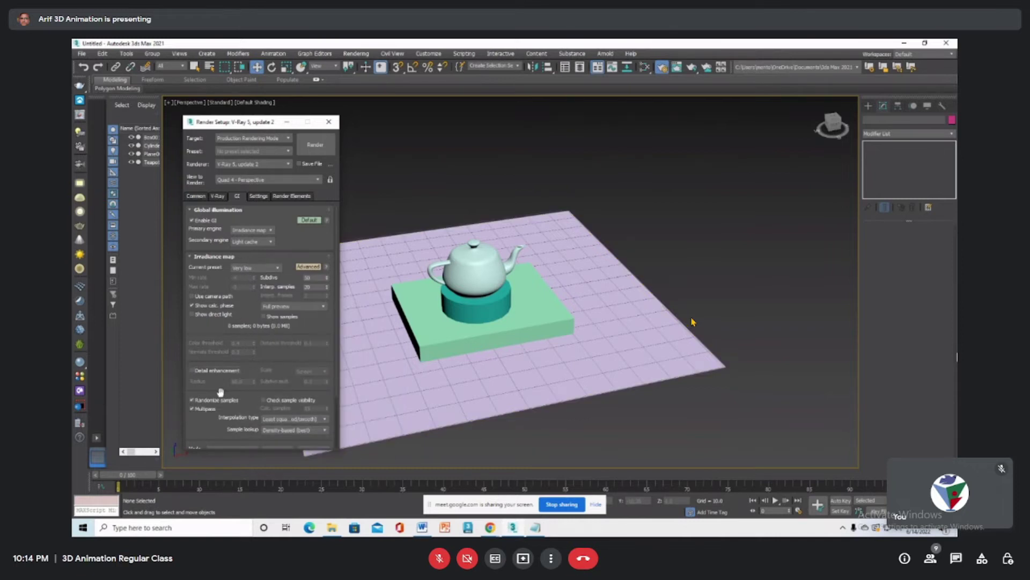
Expand the Light cache rollout, then switch to the V-Ray Settings tab with System options
scroll(221, 391, "down", 3)
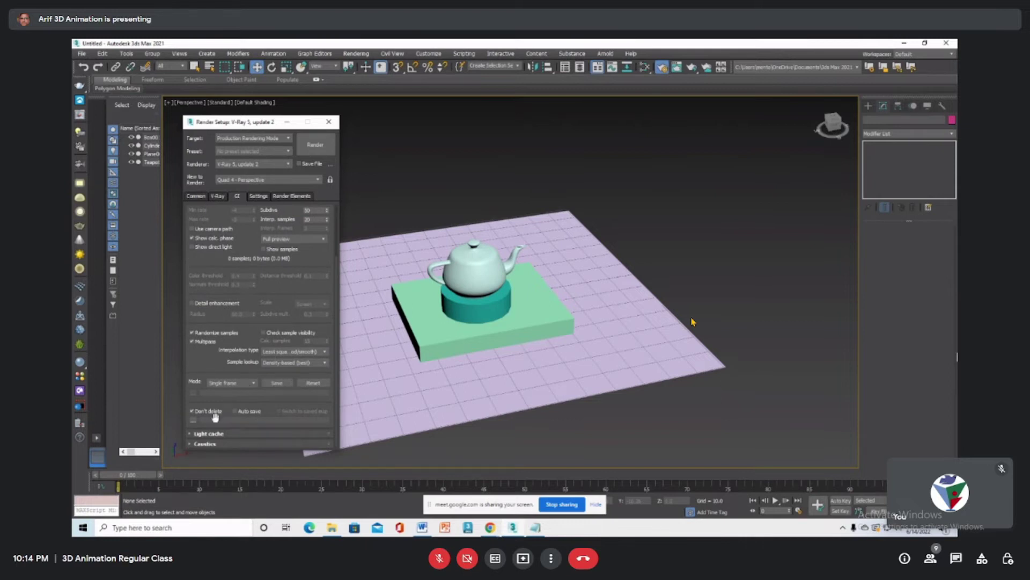
left_click(232, 434)
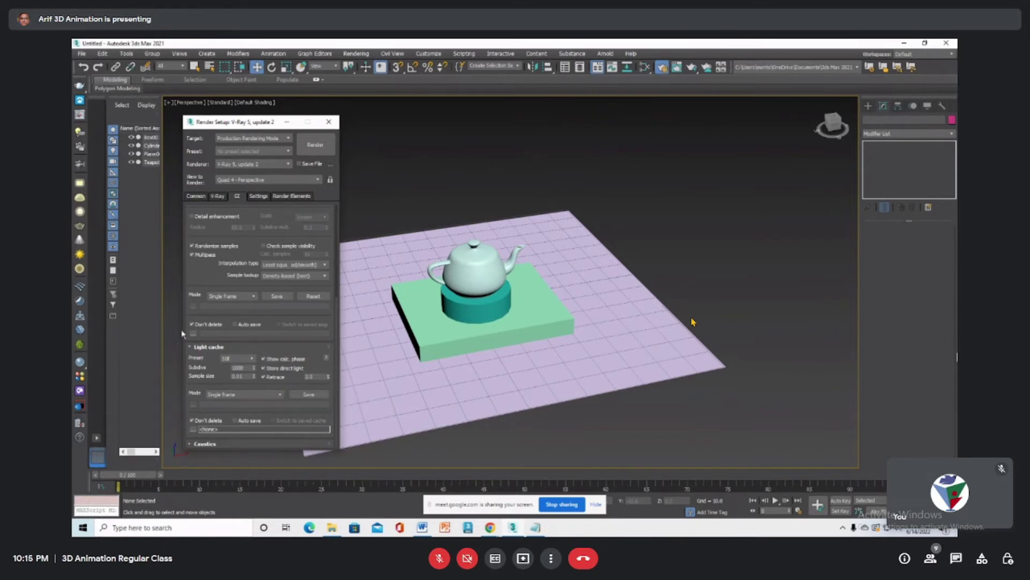
left_click_drag(218, 277, 229, 443)
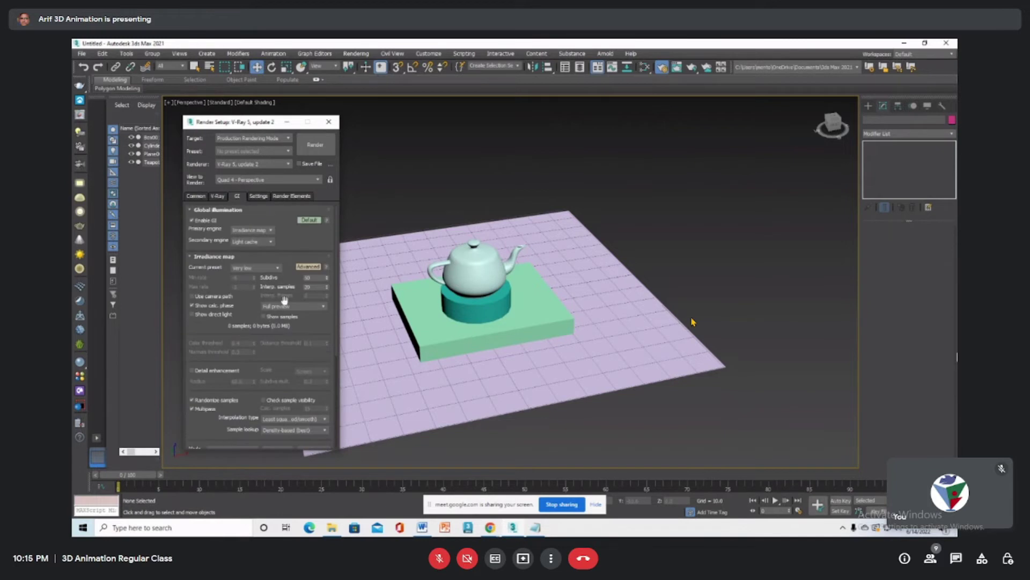
left_click(258, 196)
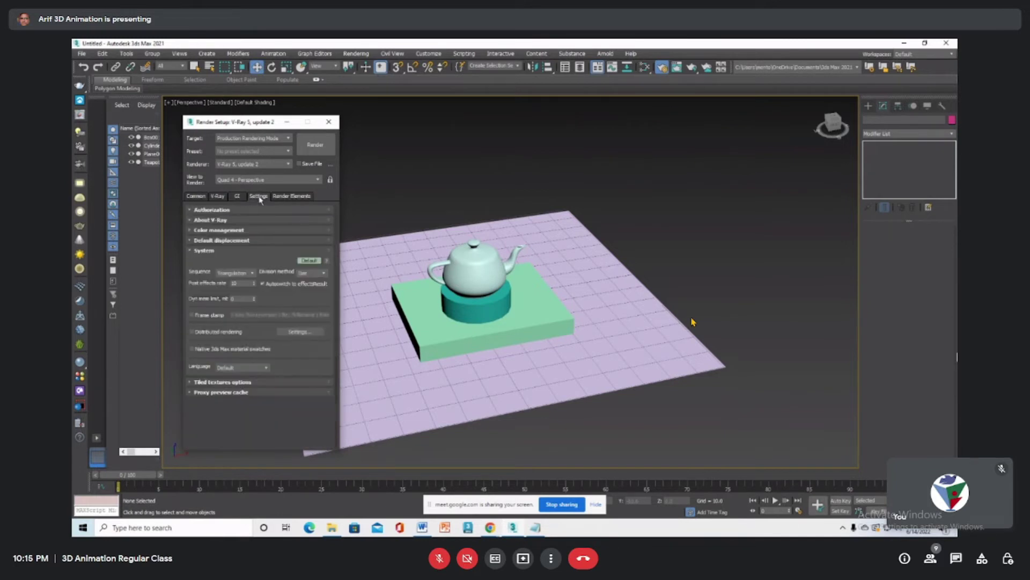
Expand Color management and Default displacement on the Settings tab, then return to the GI tab
left_click(241, 230)
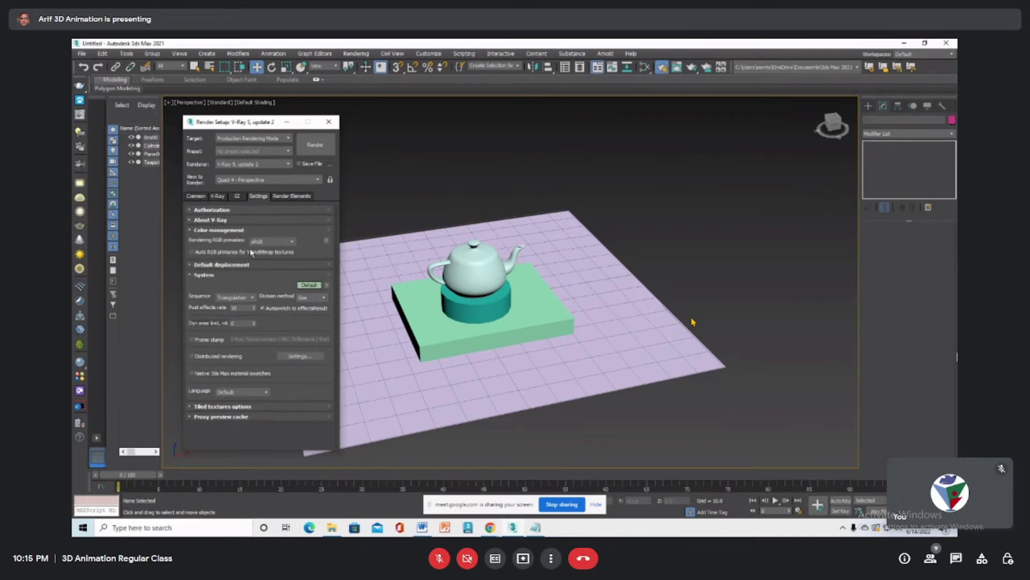
left_click(210, 265)
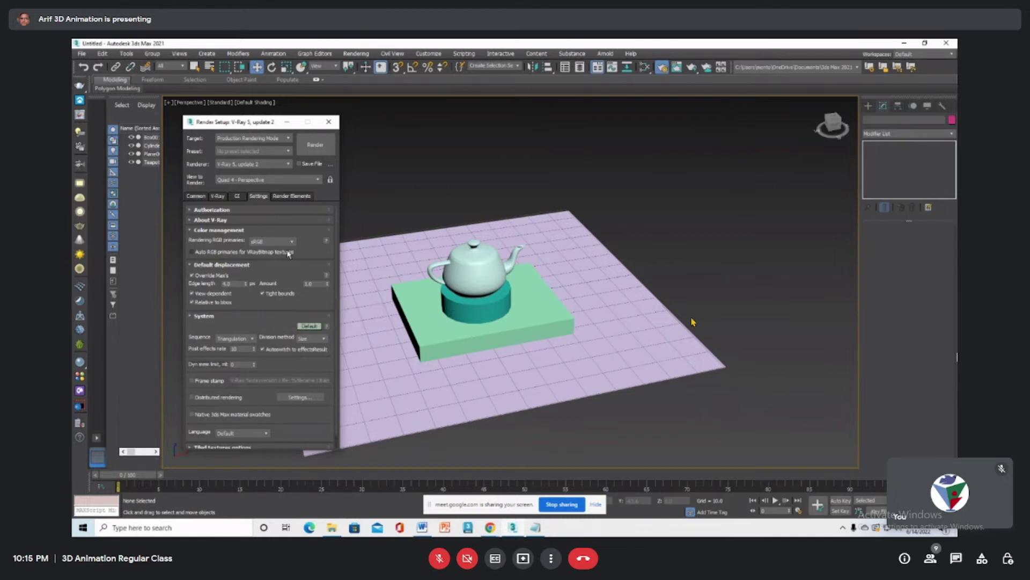
left_click(237, 196)
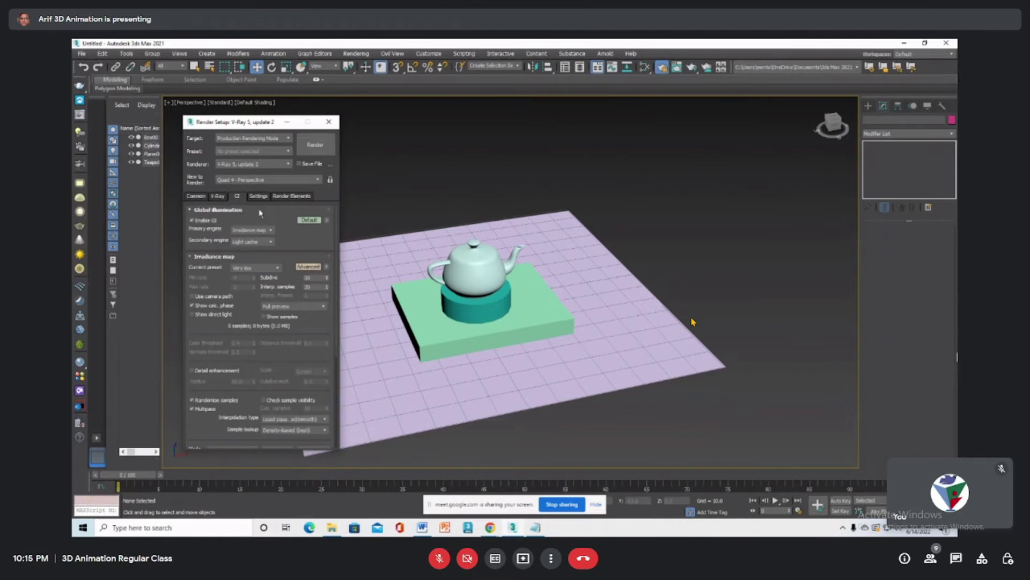
Switch the Global illumination rollout to Advanced mode, revealing GI caustics, saturation and contrast
left_click(308, 220)
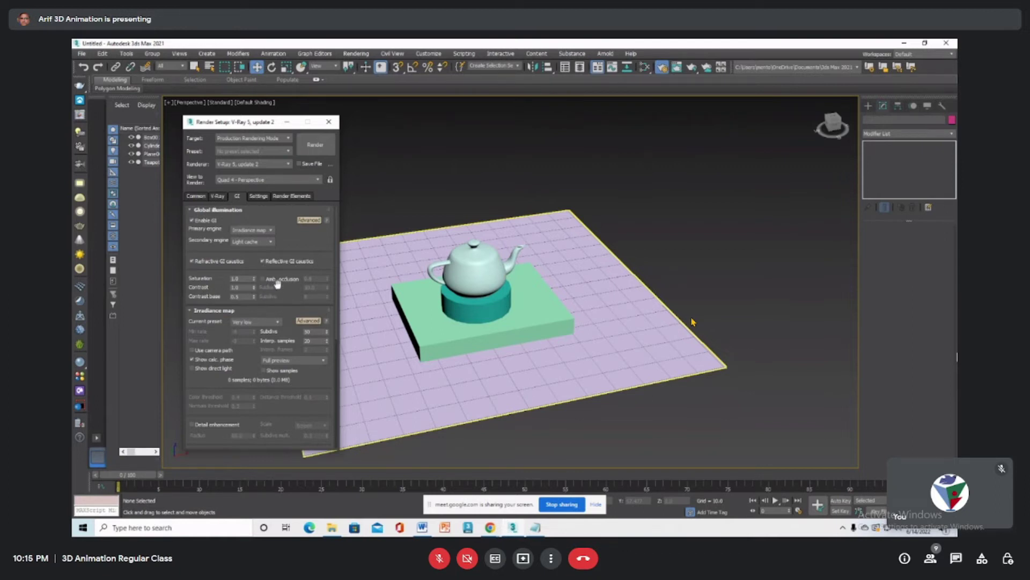
left_click(310, 220)
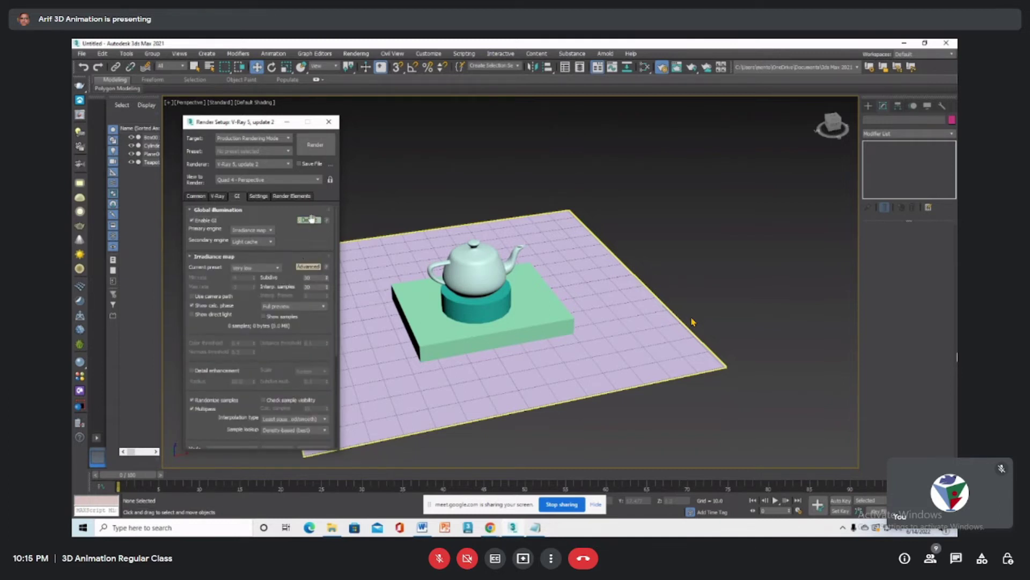
left_click(310, 219)
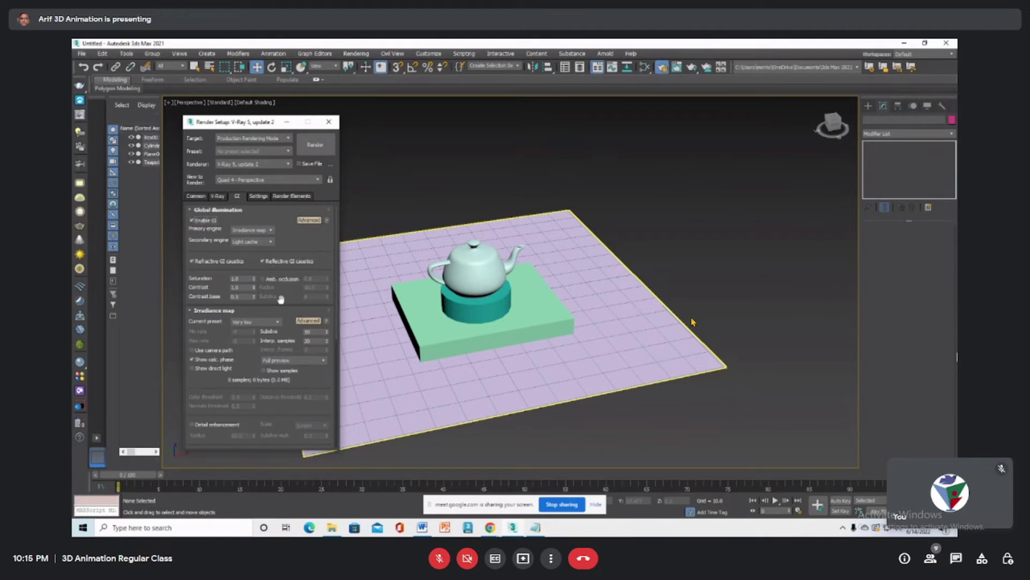
left_click(449, 193)
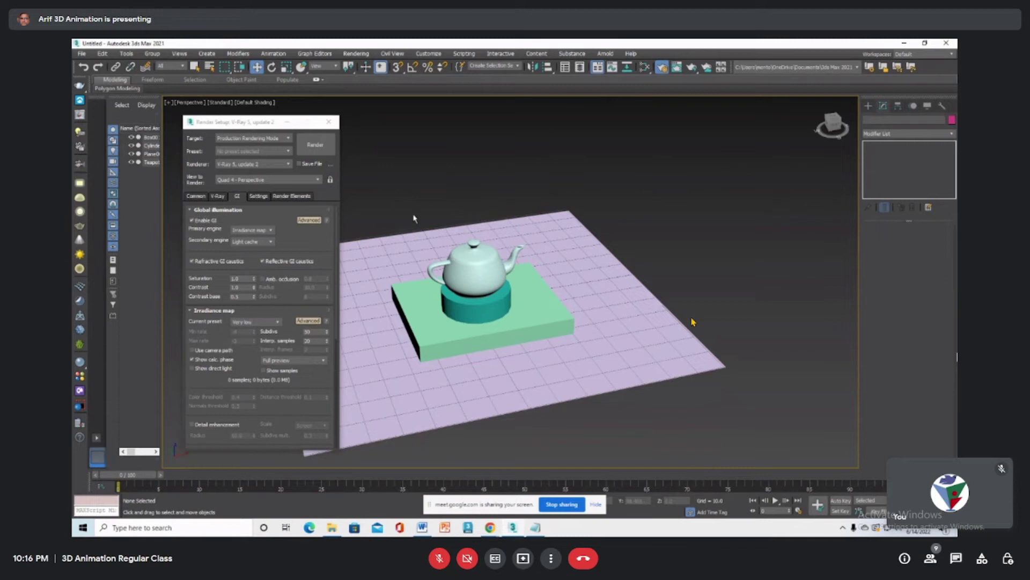
Open Environment and Effects with the 8 key, move it aside, and start a V-Ray render
key("8")
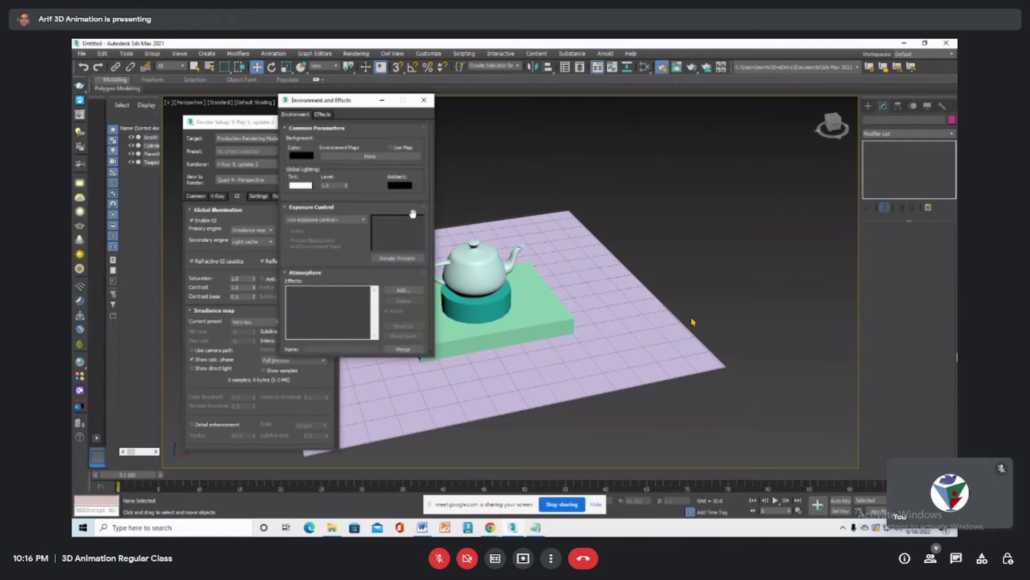
left_click_drag(355, 103, 688, 168)
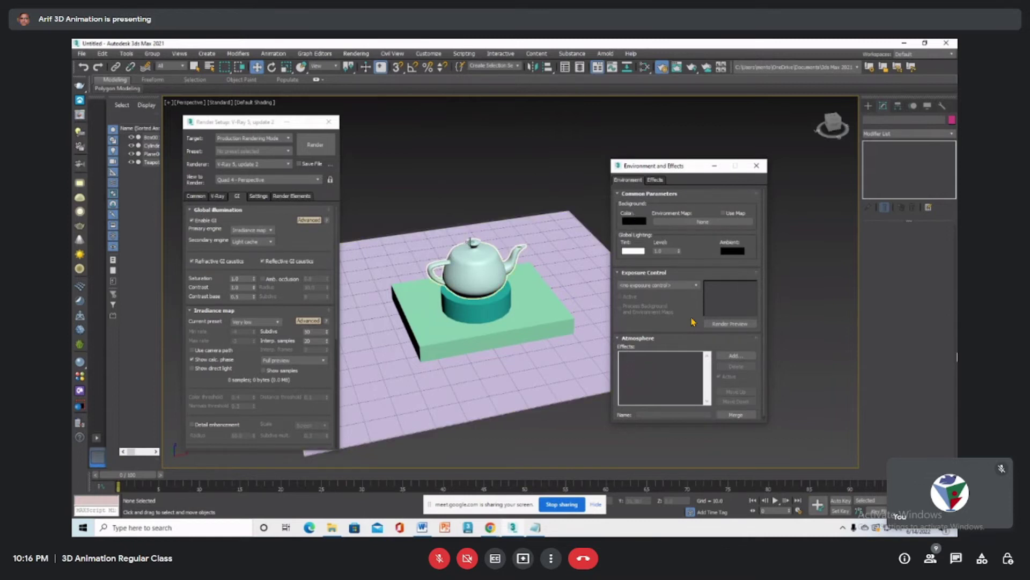
left_click(315, 145)
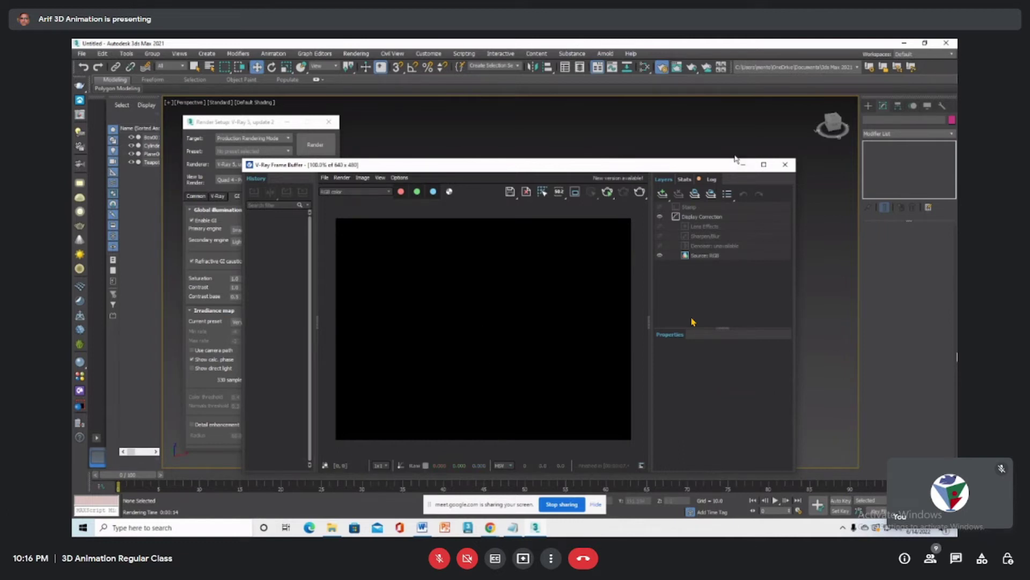
Change the environment background colour from black to a light sky blue
left_click_drag(710, 169, 726, 244)
left_click_drag(683, 166, 712, 119)
left_click(665, 174)
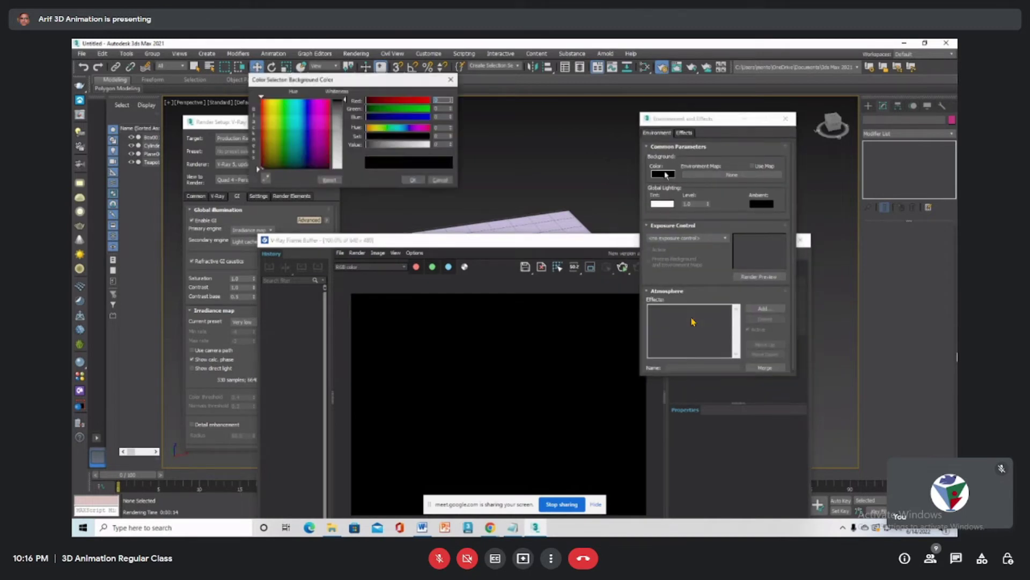
left_click(314, 119)
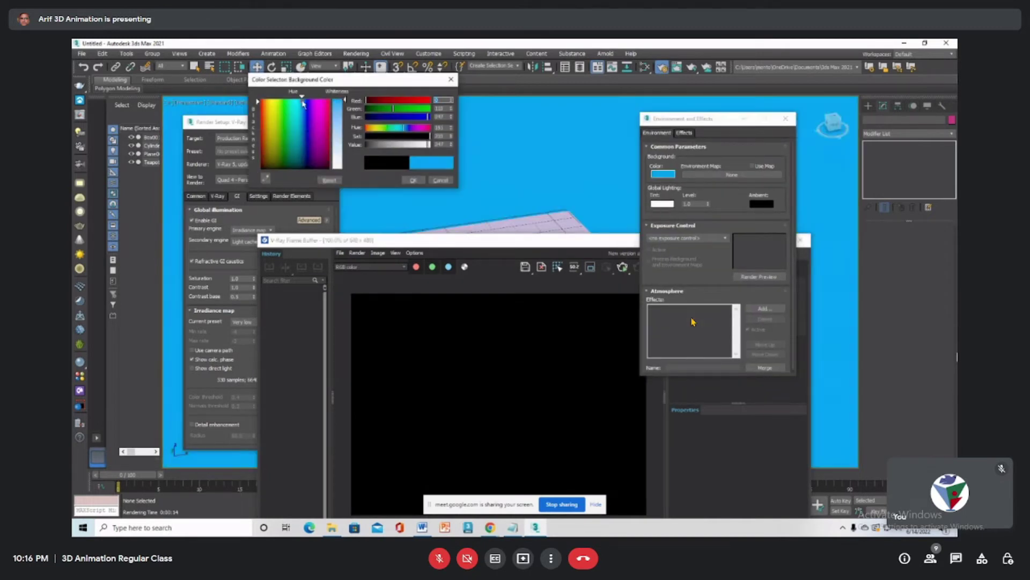
left_click(344, 140)
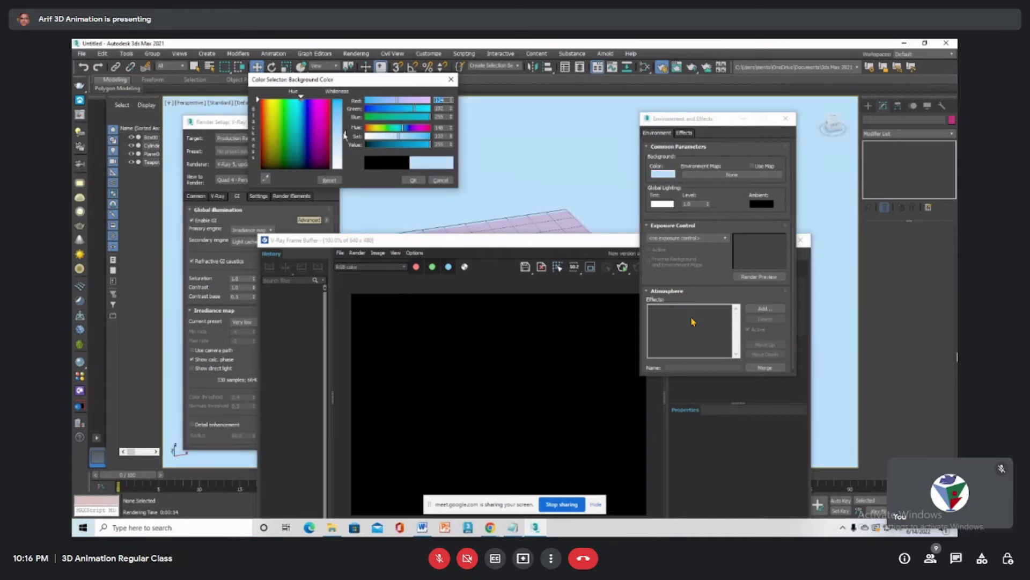
left_click(345, 134)
left_click(414, 180)
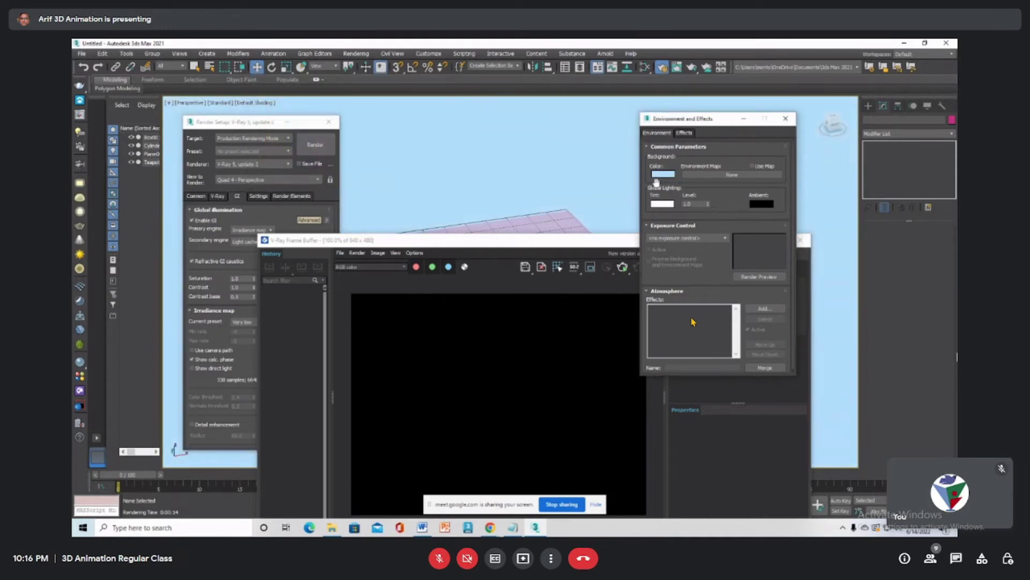
left_click_drag(599, 242, 436, 135)
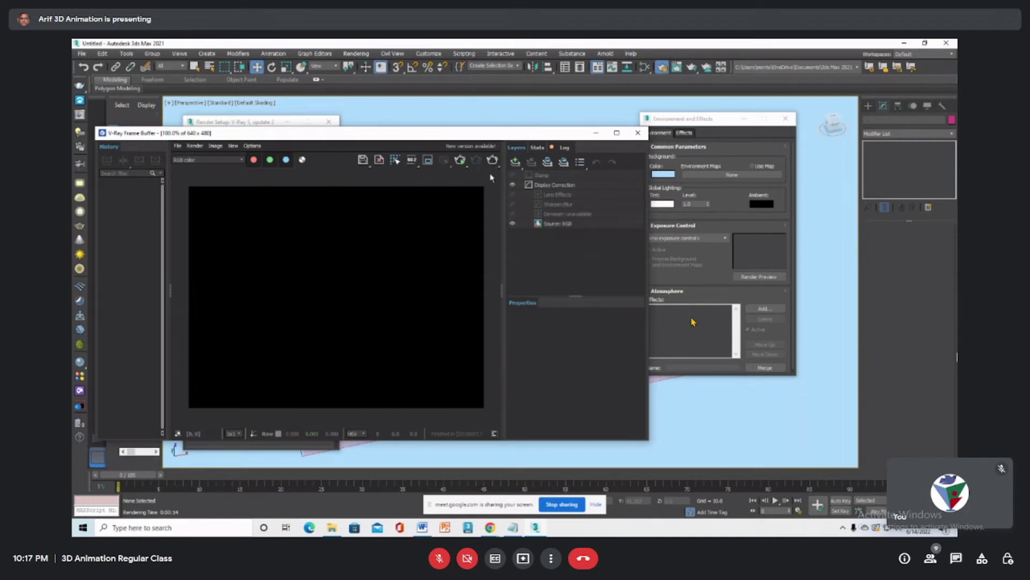
Re-render the teapot scene with a new production render after rearranging the render and environment windows
left_click(461, 160)
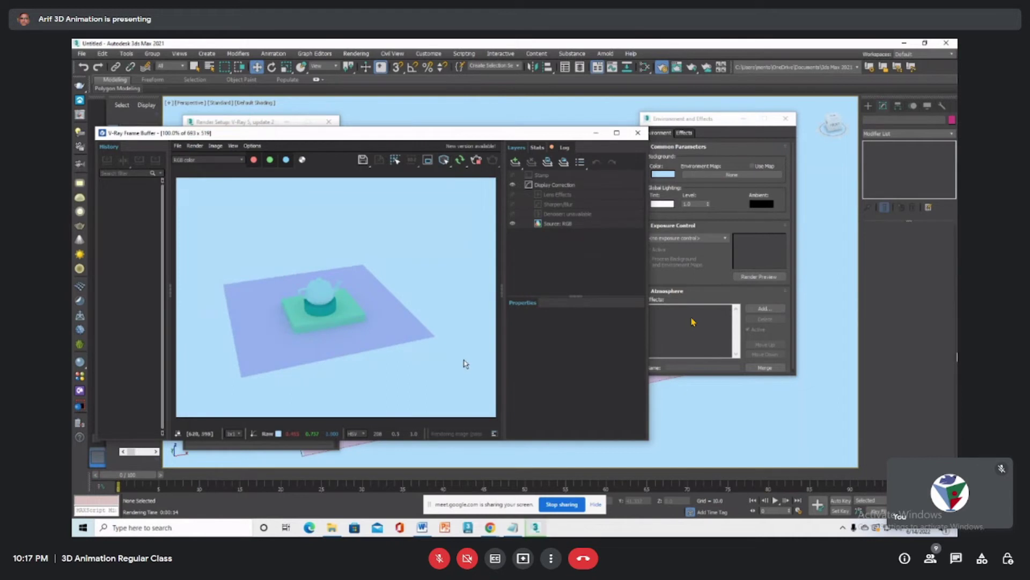
left_click_drag(677, 120, 822, 132)
left_click_drag(539, 136, 436, 145)
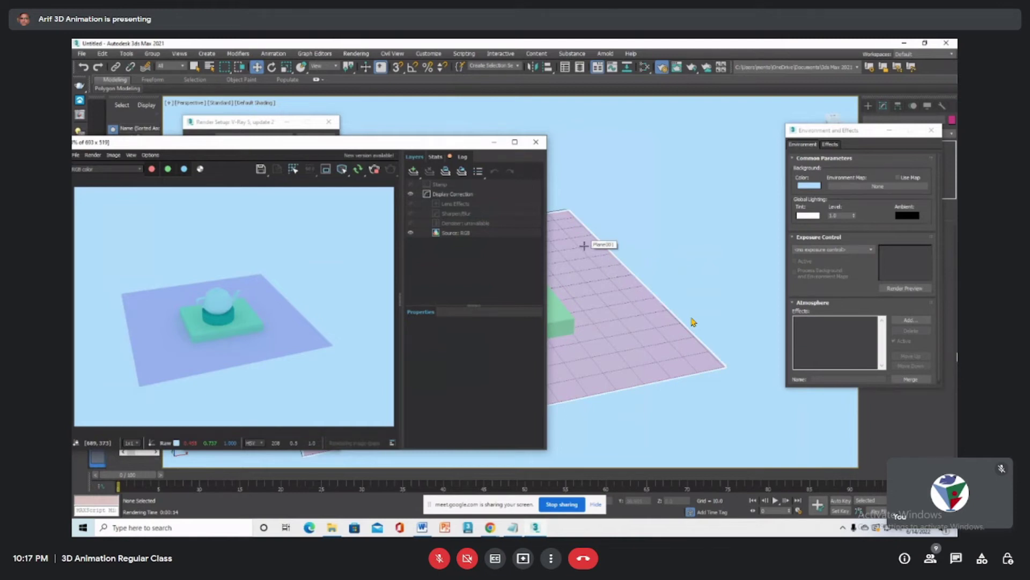
left_click(688, 196)
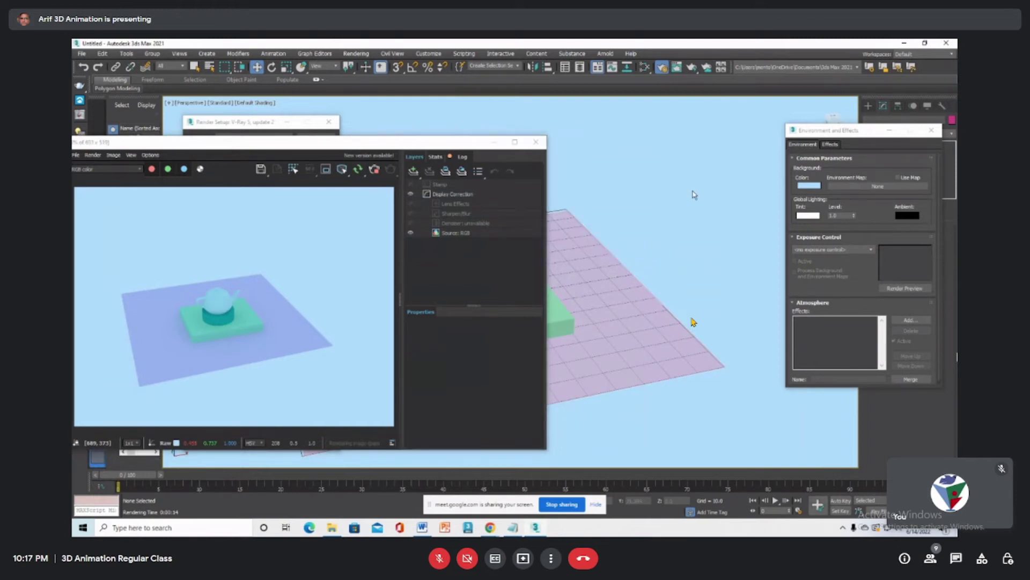
left_click_drag(437, 143, 701, 147)
scroll(567, 329, "up", 5)
key("shift+q")
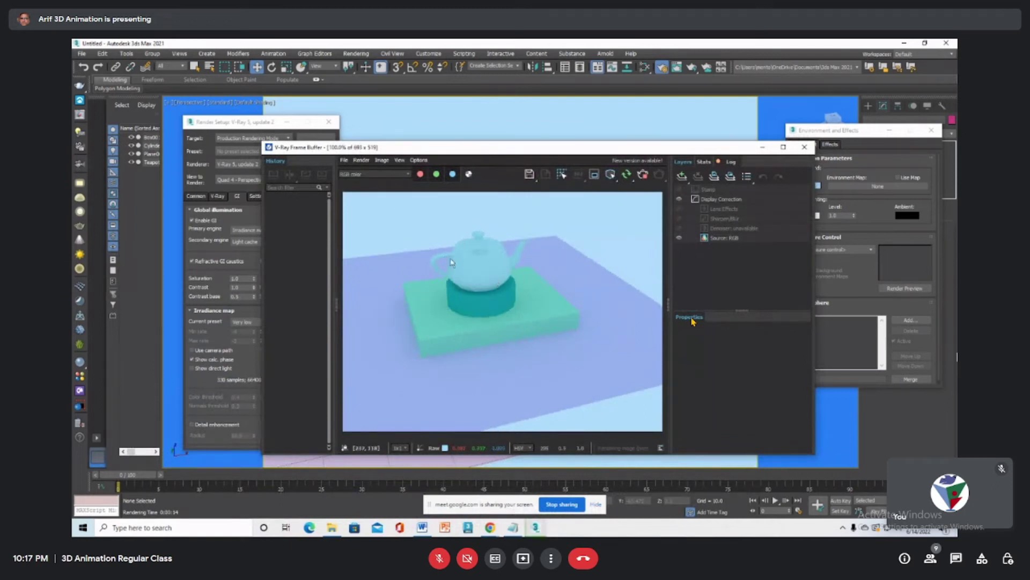
left_click_drag(650, 152, 549, 151)
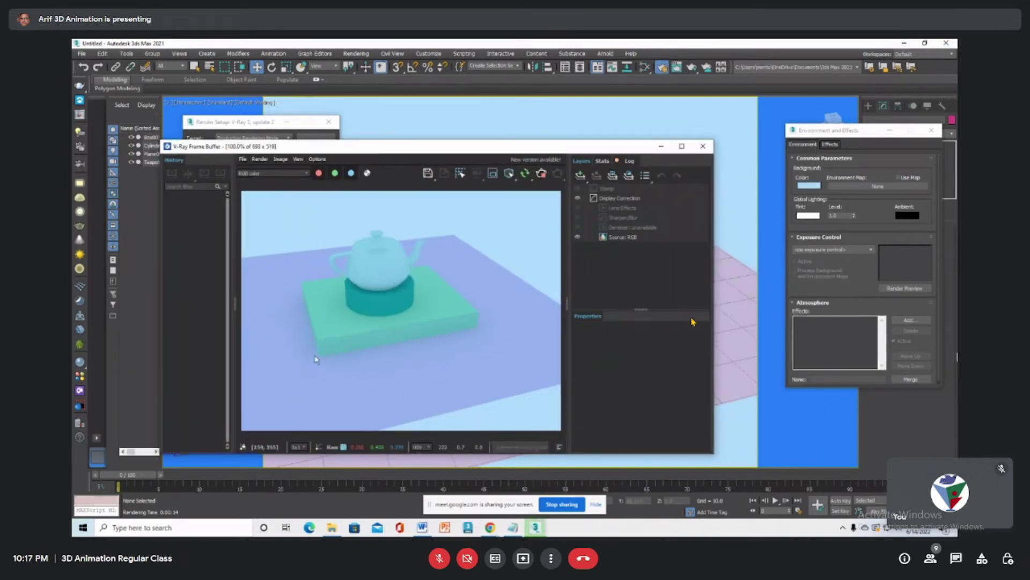
Change the ground plane Plane001's object colour to white
left_click(728, 313)
left_click_drag(873, 132, 570, 398)
left_click(953, 121)
left_click(597, 304)
left_click(560, 333)
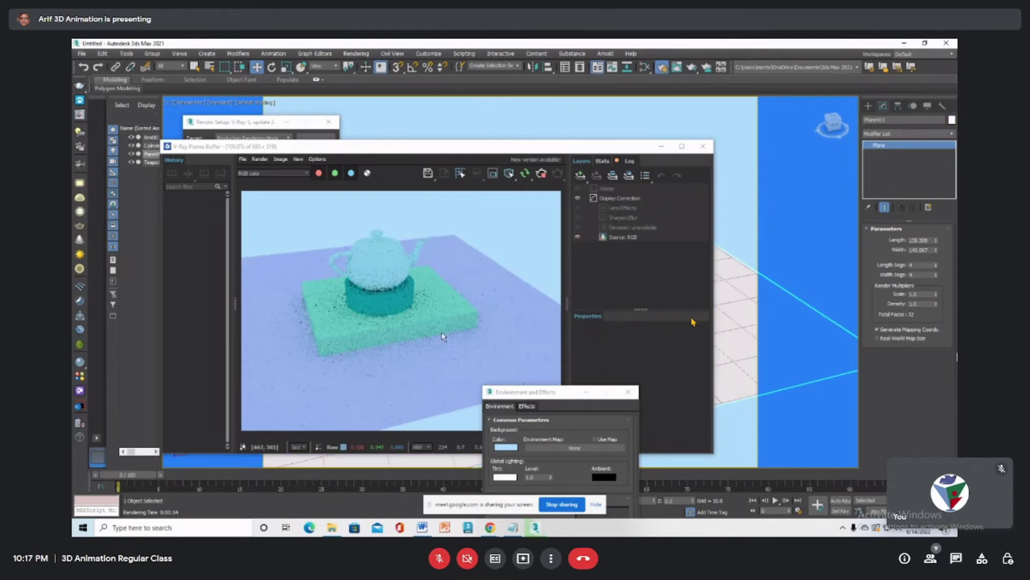
left_click(417, 319)
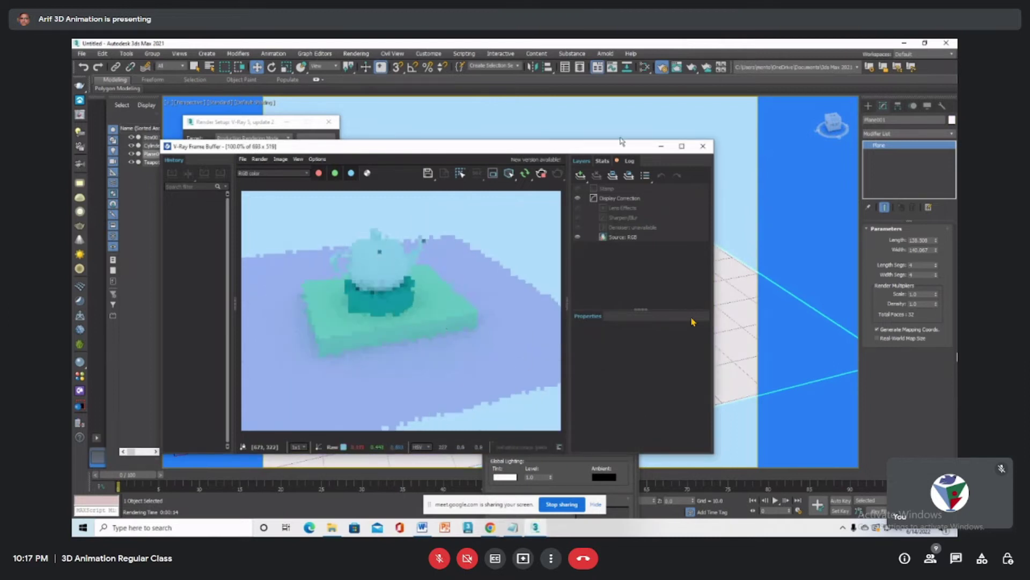
left_click_drag(620, 149, 418, 129)
Make Box001's object colour white and render the scene again
left_click(580, 257)
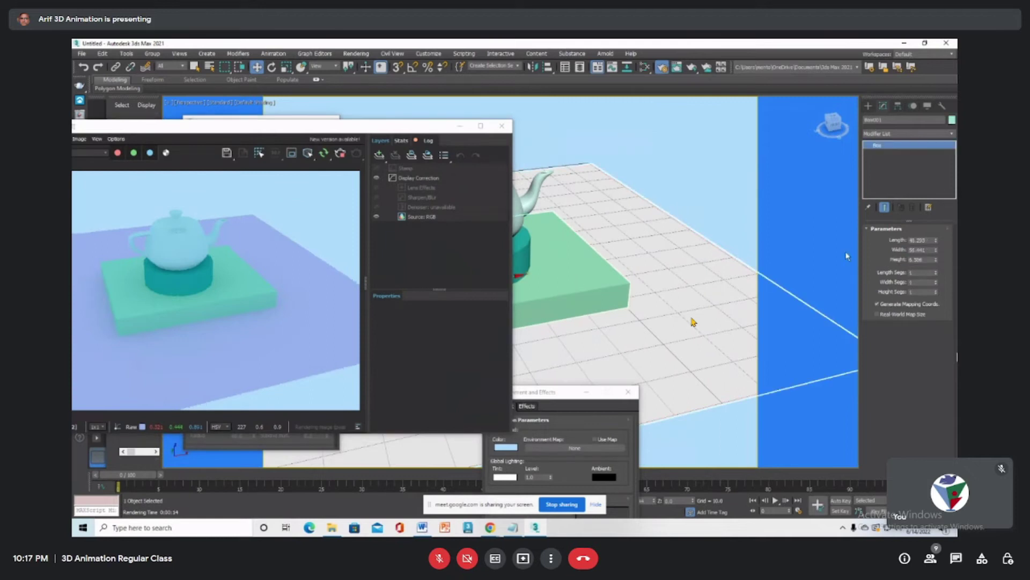
left_click(952, 120)
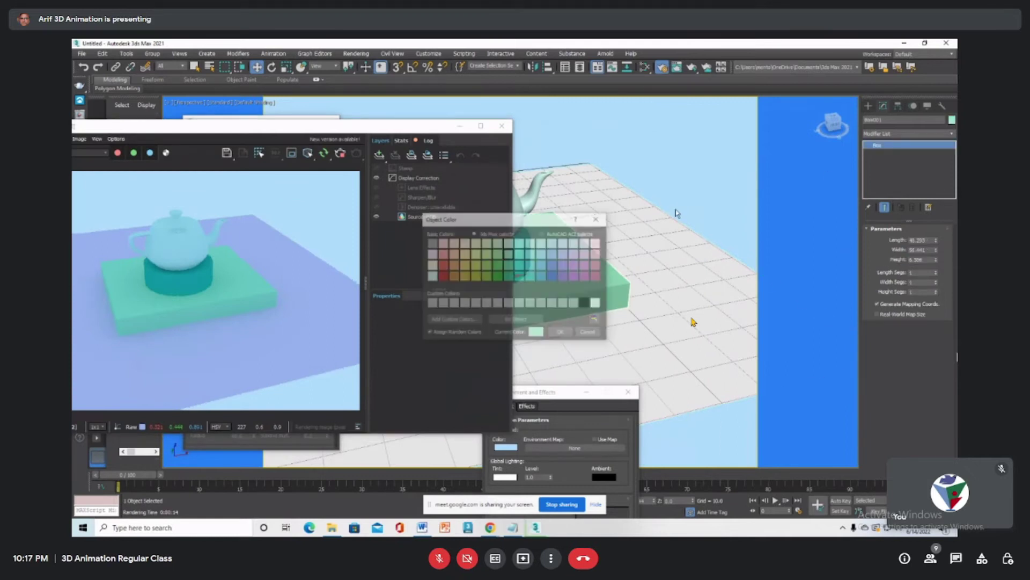
left_click(597, 303)
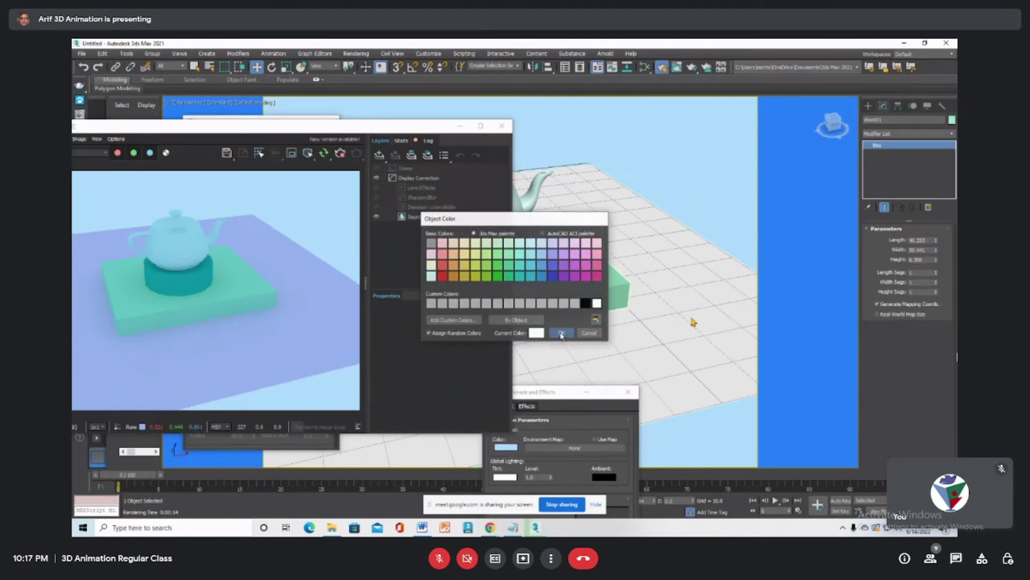
left_click(561, 333)
left_click(340, 153)
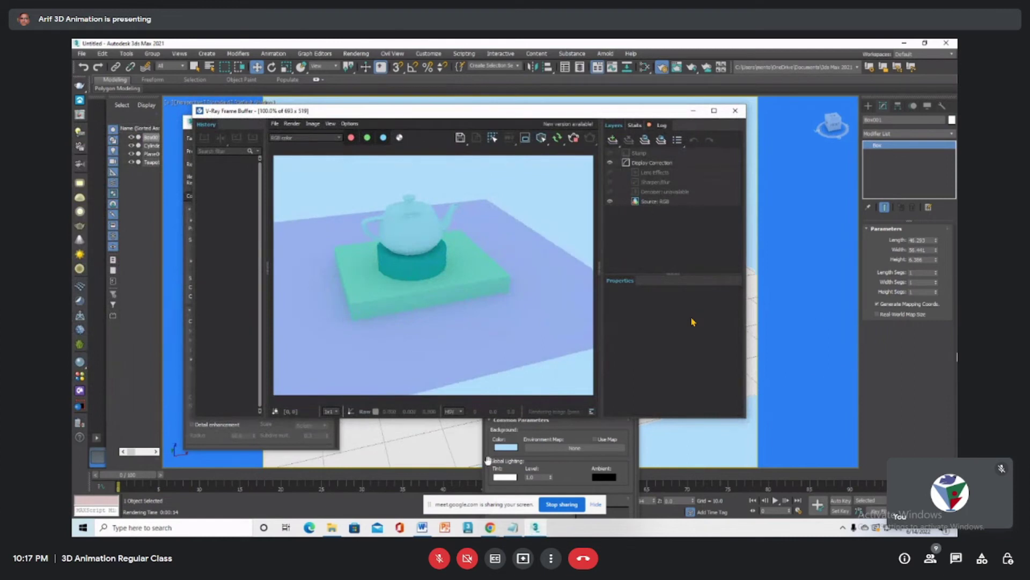
left_click_drag(571, 391, 662, 254)
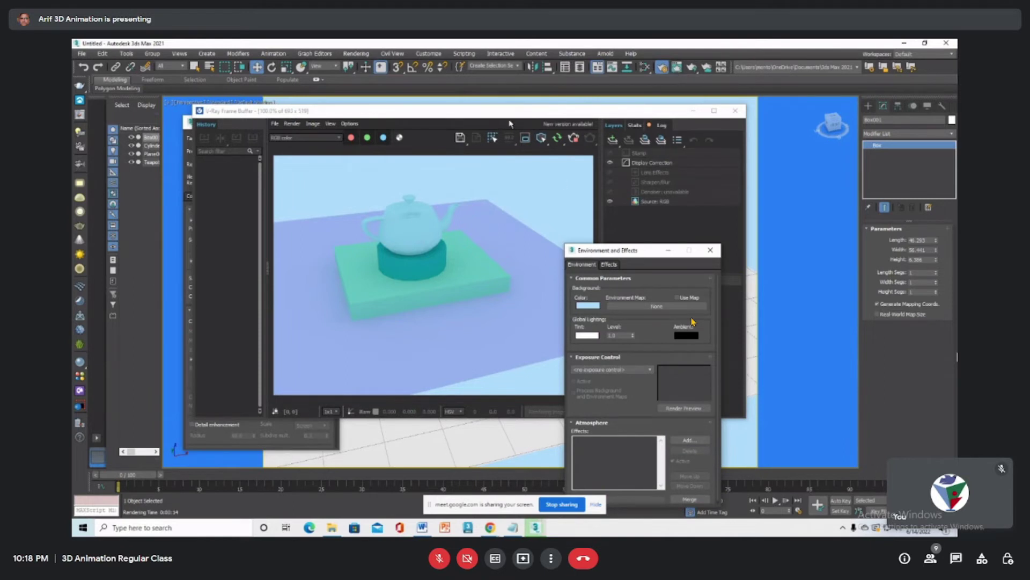
Start a fresh 640x480 render from Render Setup and bring Environment and Effects forward
left_click_drag(512, 106, 659, 103)
left_click(314, 146)
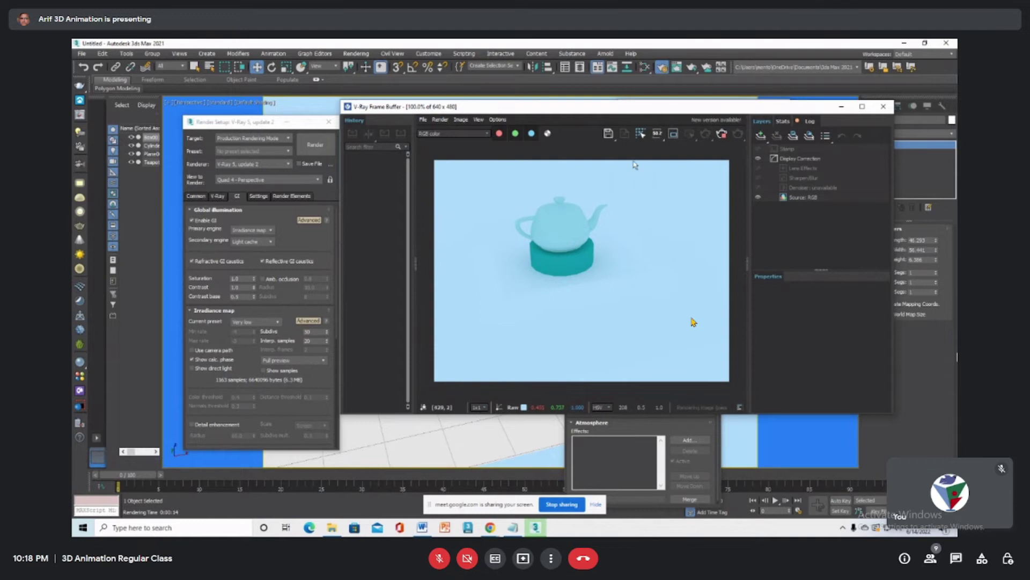
left_click_drag(660, 111, 389, 153)
left_click_drag(640, 254, 754, 171)
Set the environment background colour to white and re-render
left_click(707, 227)
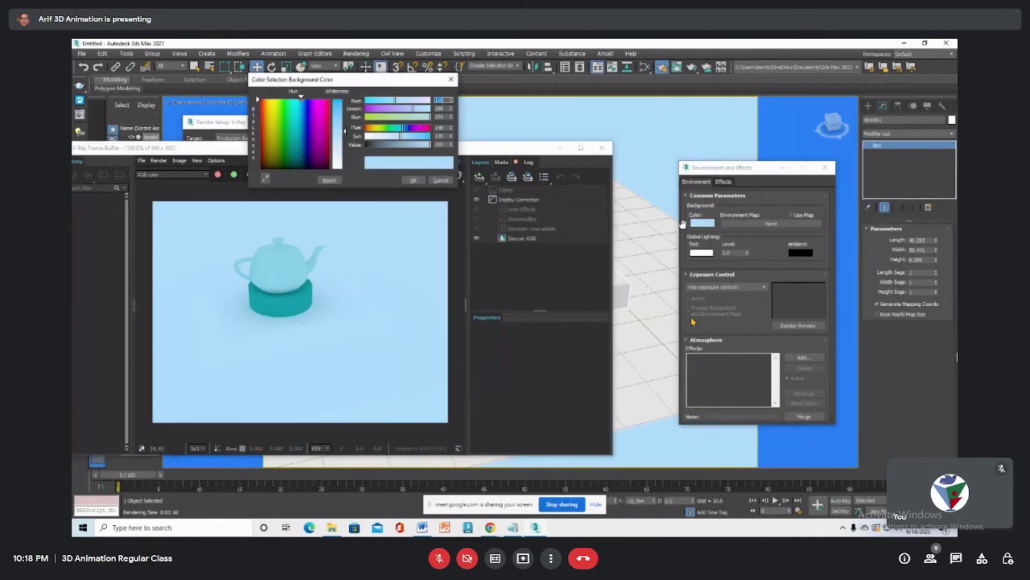
left_click_drag(345, 153, 340, 179)
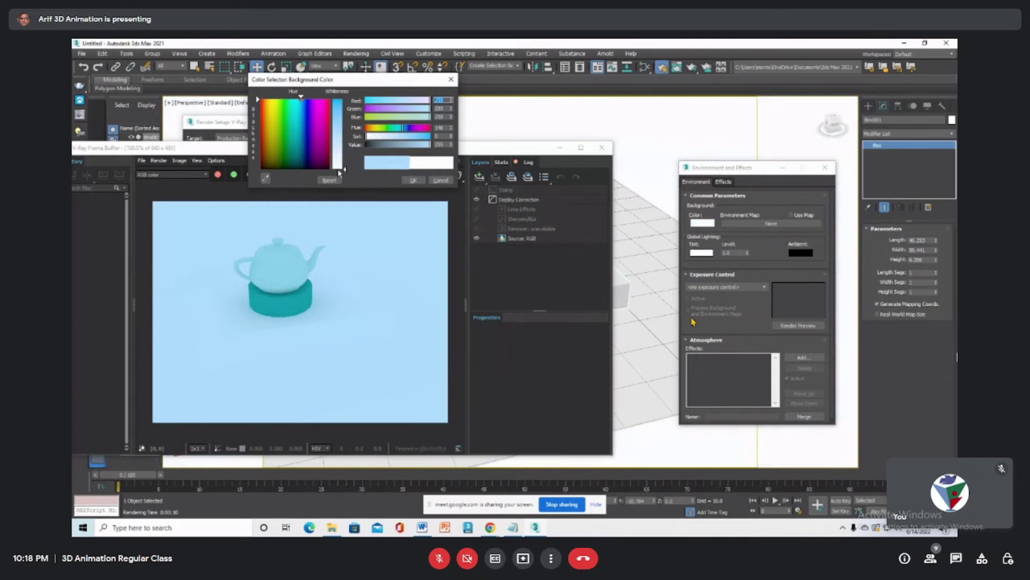
left_click(413, 180)
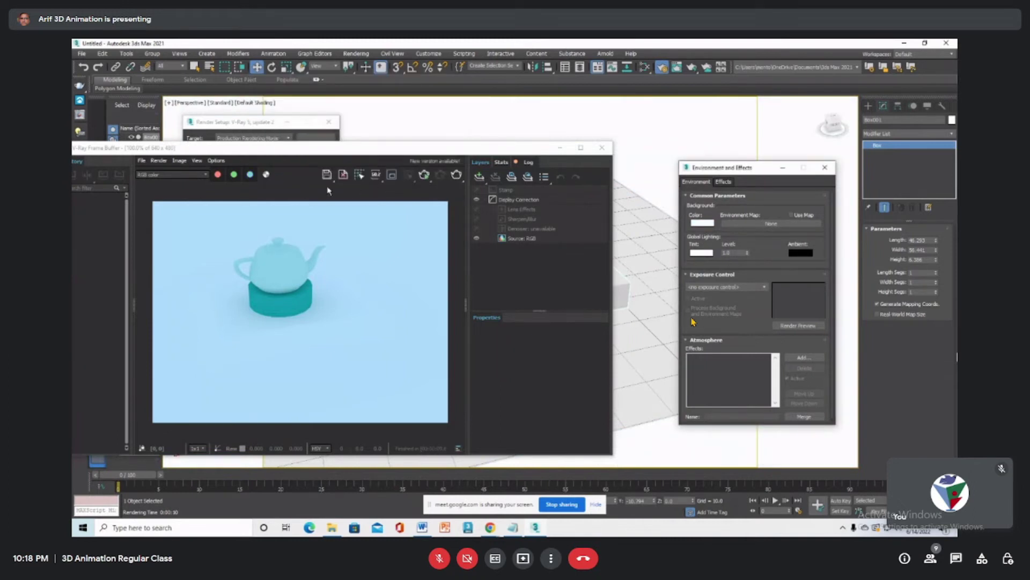
left_click(425, 176)
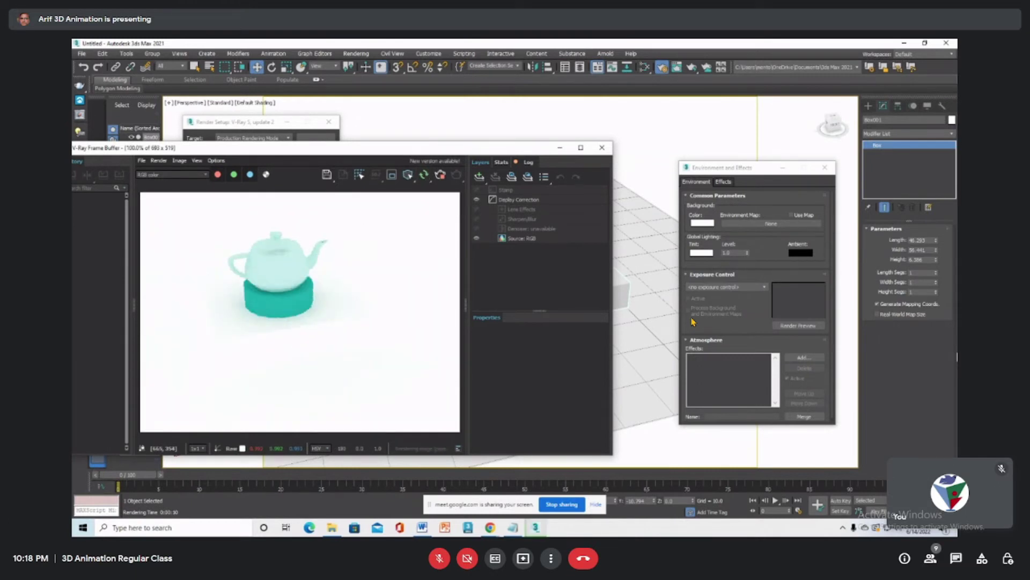
Change the environment background colour to pink
left_click(703, 223)
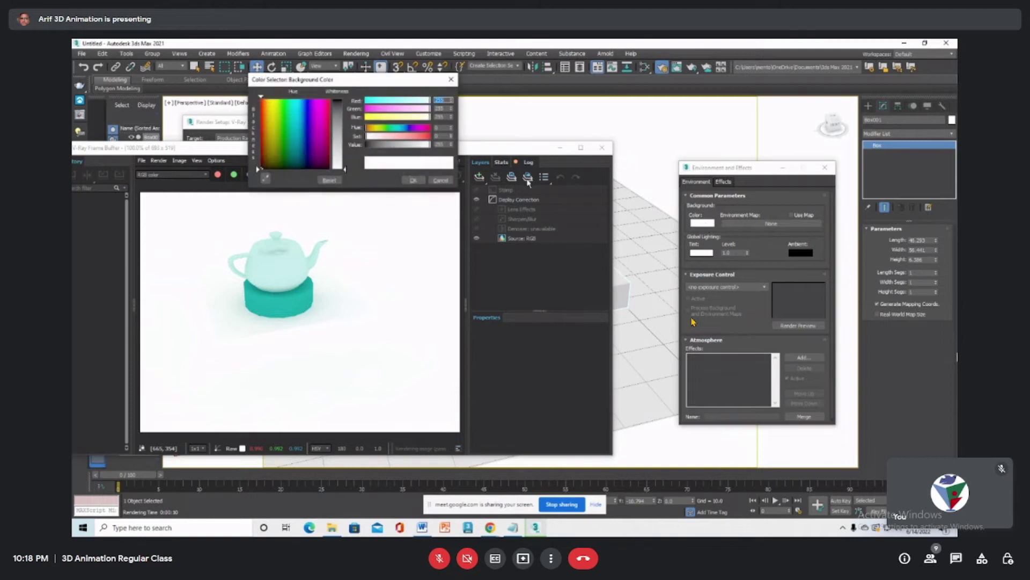
left_click_drag(321, 147, 325, 110)
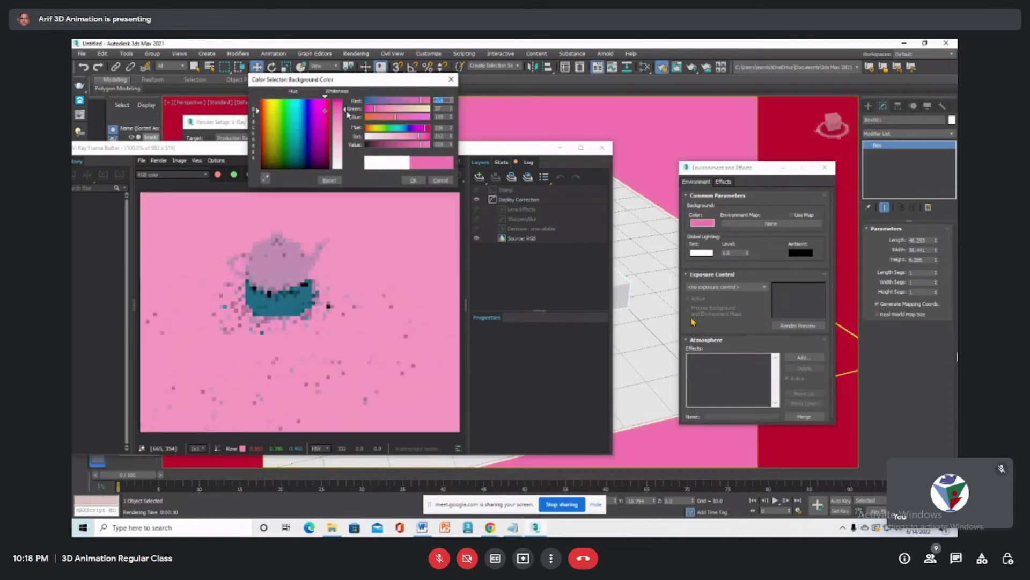
left_click(412, 181)
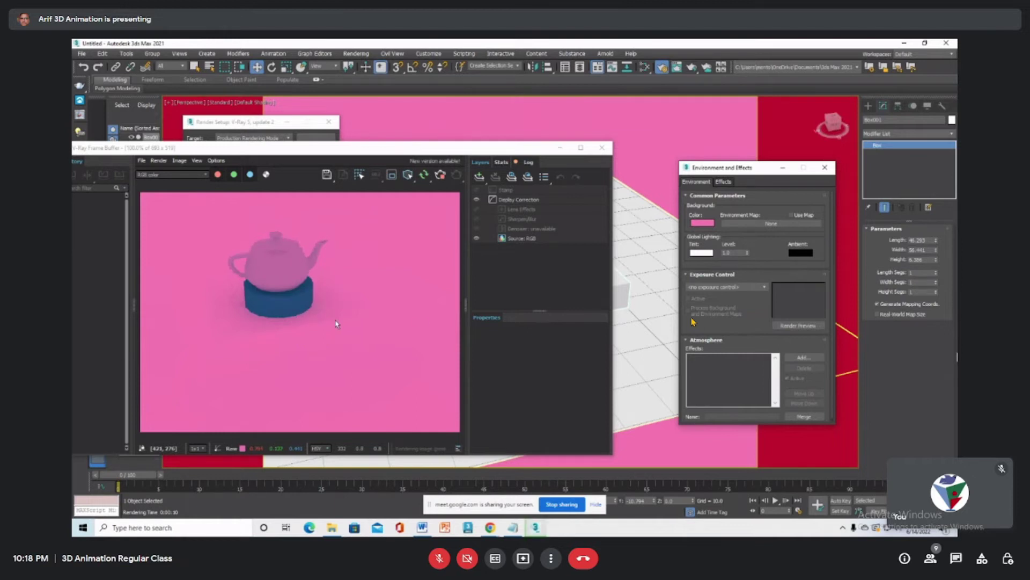
Set the environment background colour back to full white, then move the frame buffer up and right
left_click(709, 225)
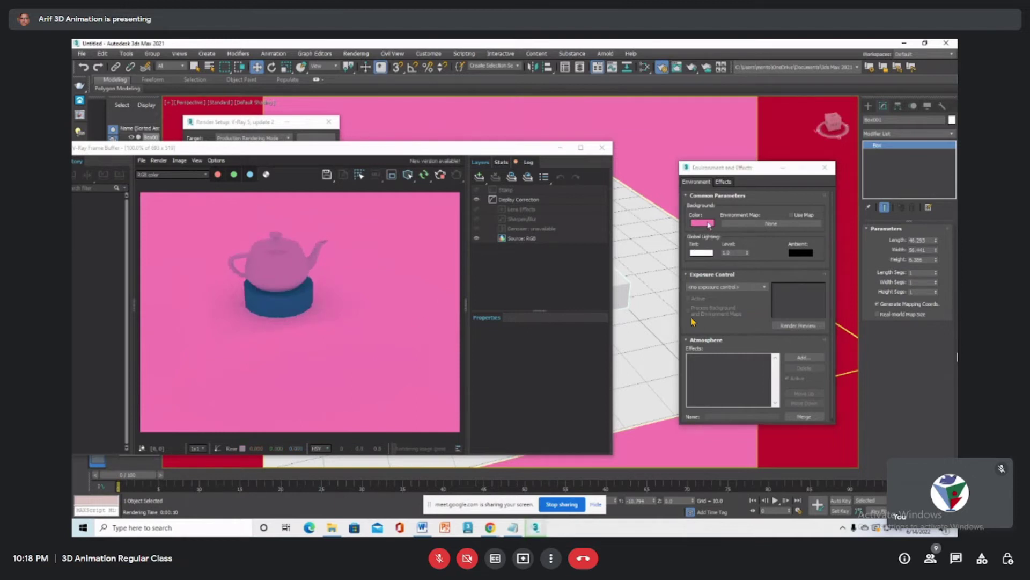
left_click(304, 103)
left_click_drag(345, 109, 345, 166)
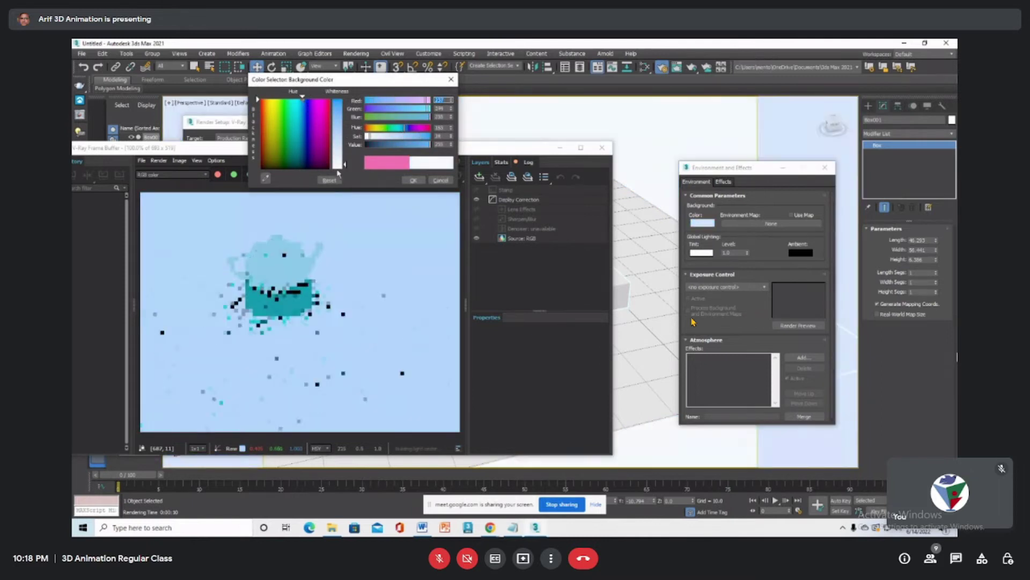
left_click(413, 180)
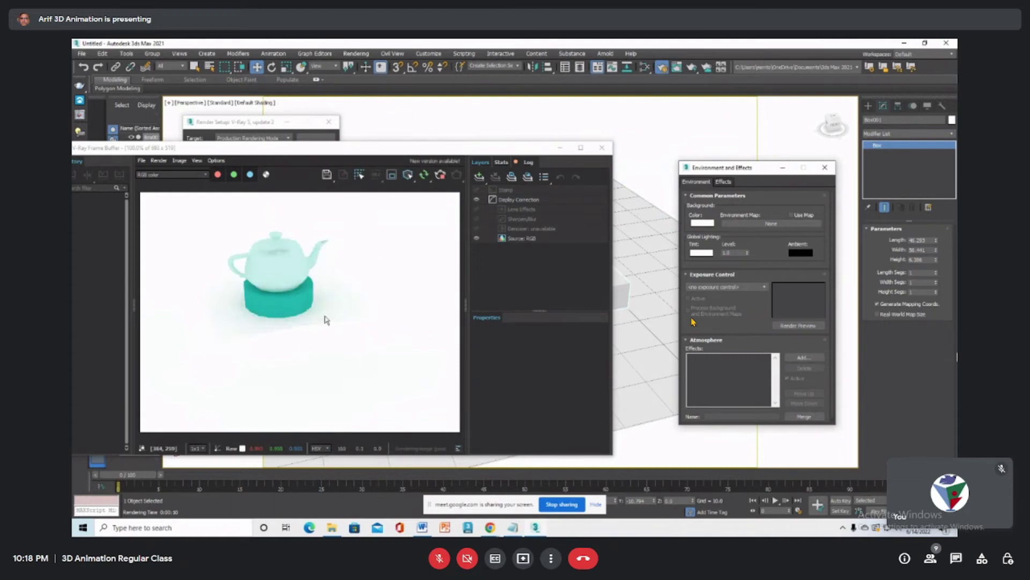
left_click_drag(391, 150, 574, 127)
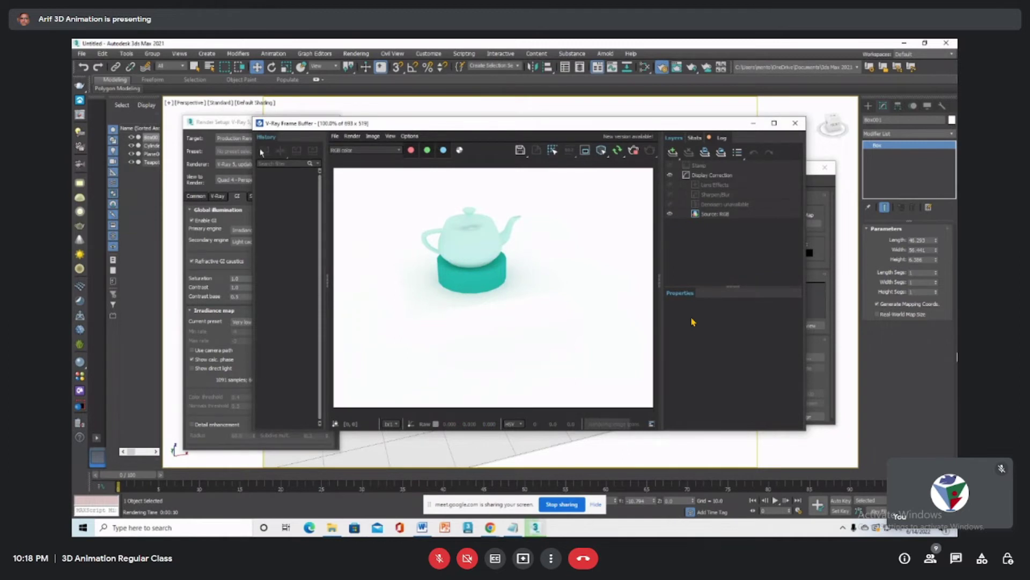
Open Save Image for the current render channel and go up to the batch folder
left_click(333, 137)
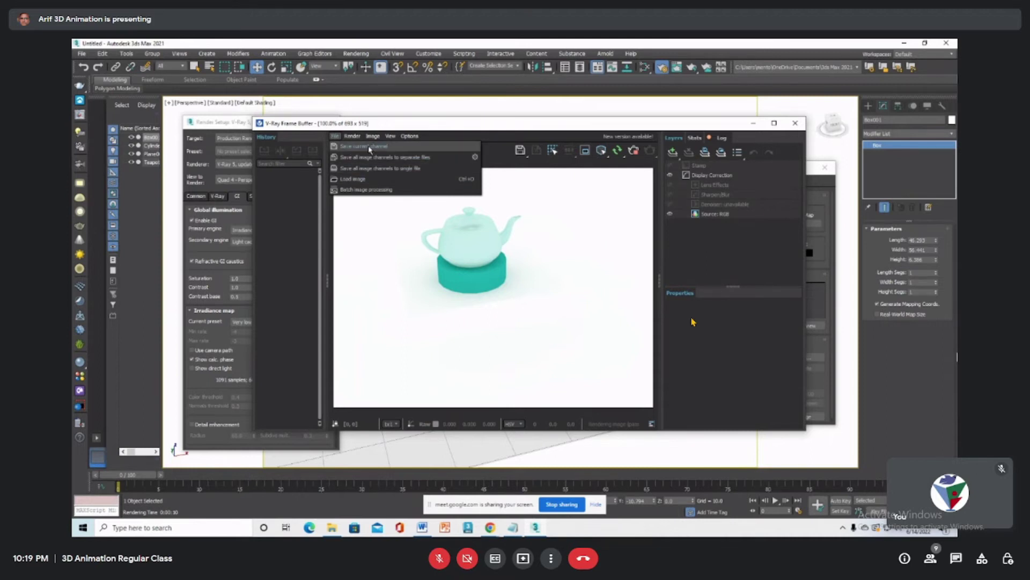
mouse_move(354, 138)
left_click(386, 146)
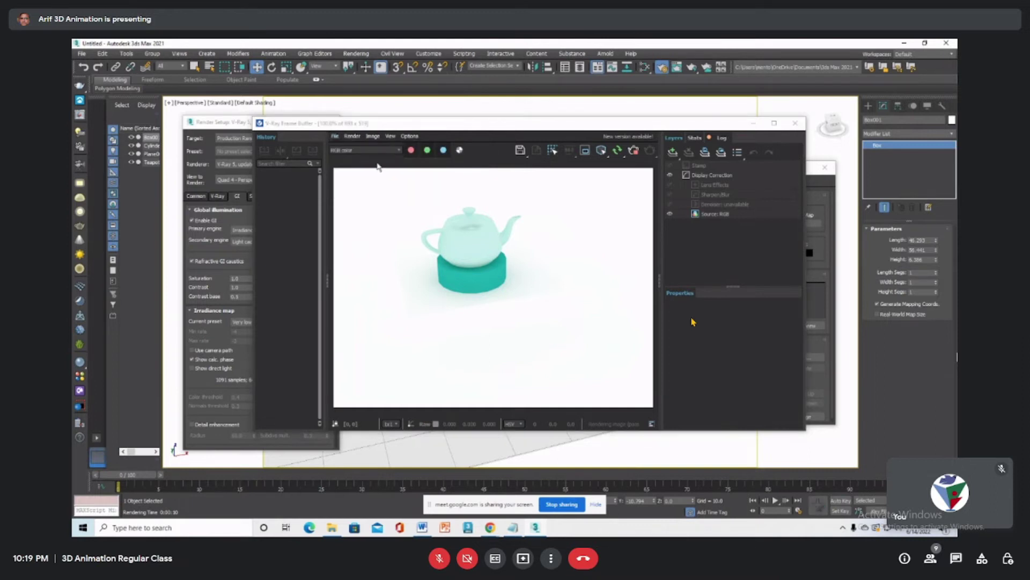
left_click_drag(218, 62, 409, 93)
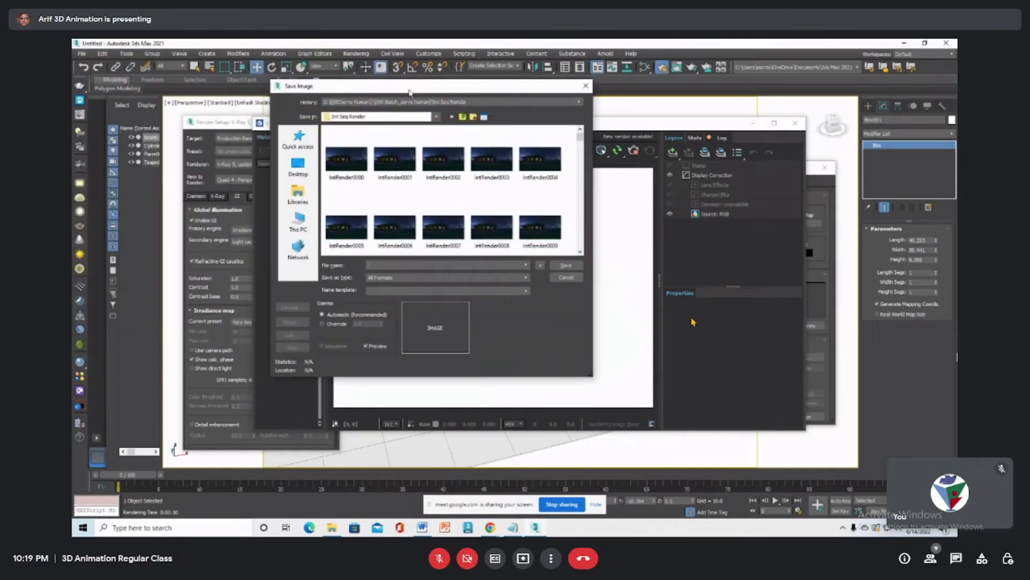
left_click(463, 118)
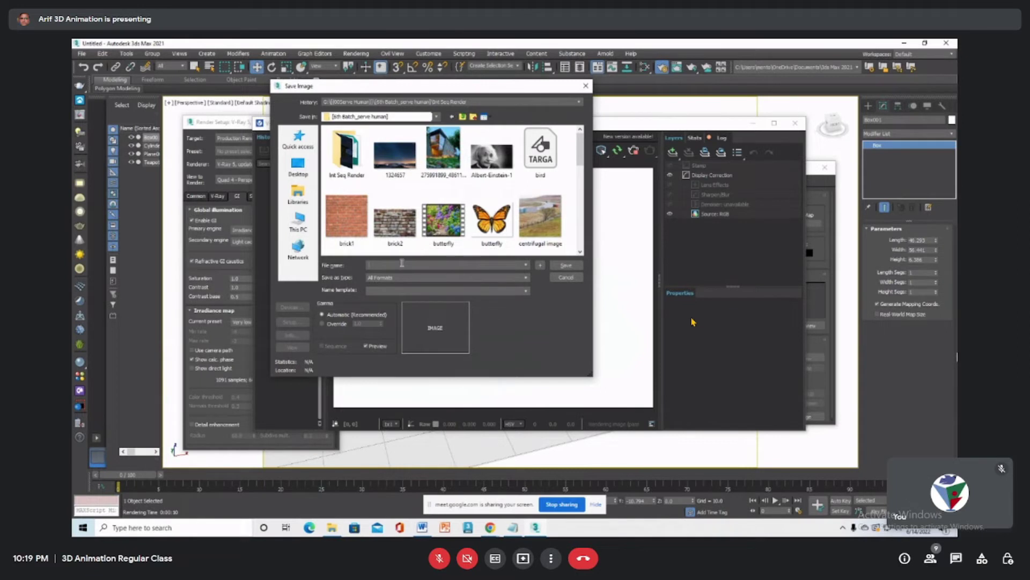
Create a new folder named 'Vray Channel' in the save location
right_click(415, 194)
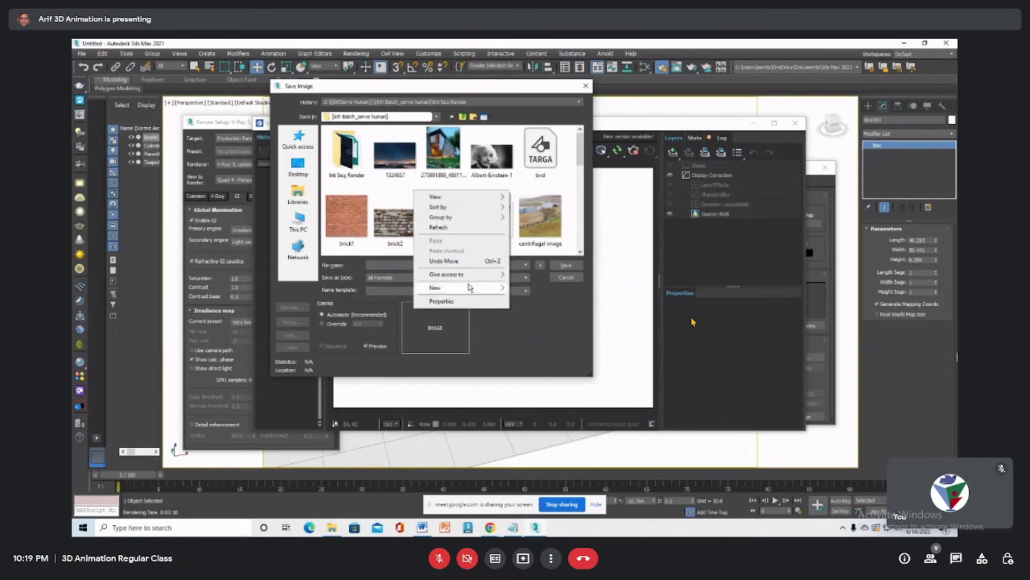
mouse_move(471, 290)
left_click(532, 288)
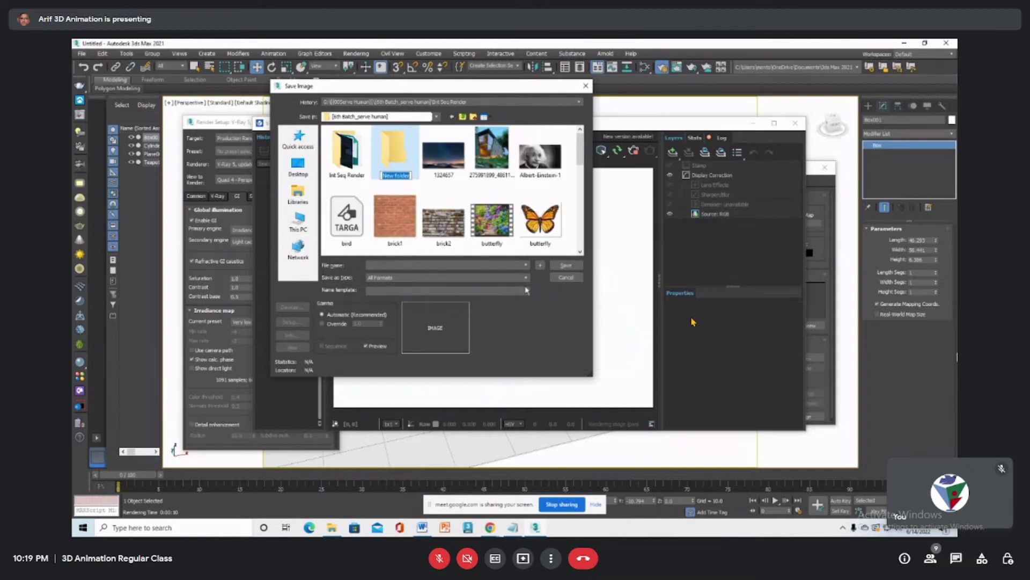
type("Vray Channel")
key("Return")
key("Return")
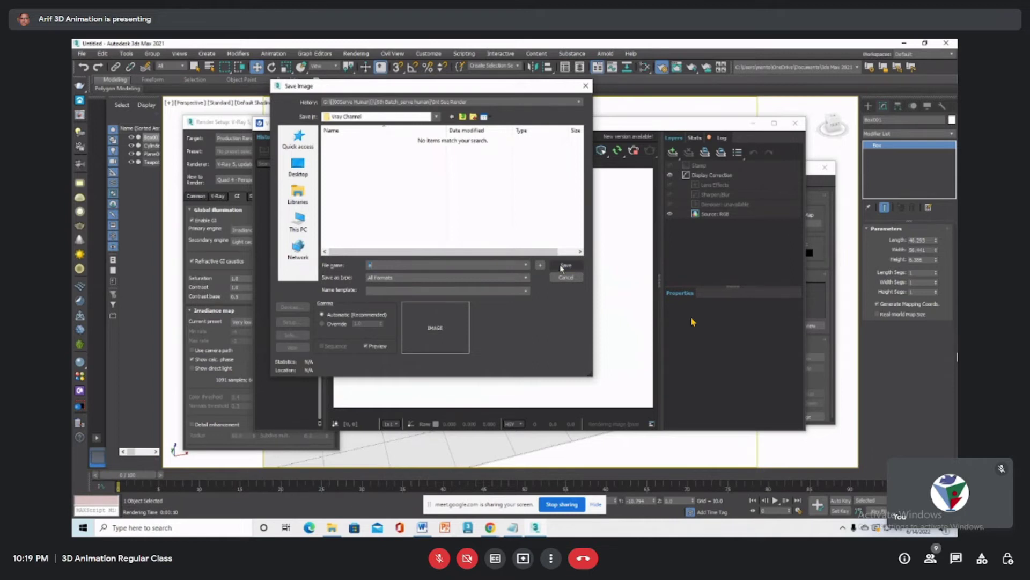
Save the render as a JPEG, accepting the JPEG Image Control settings
left_click(500, 279)
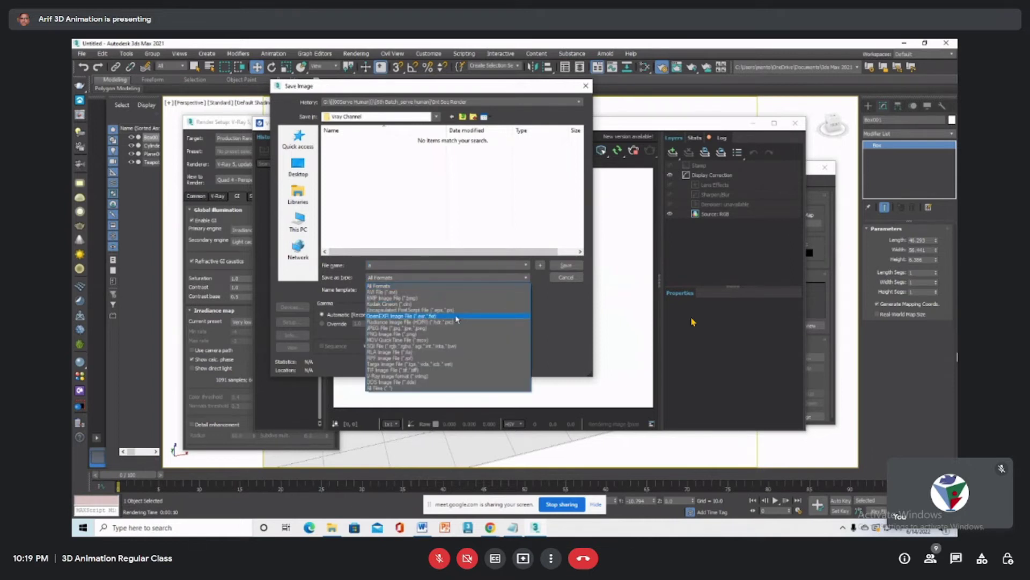
left_click(460, 332)
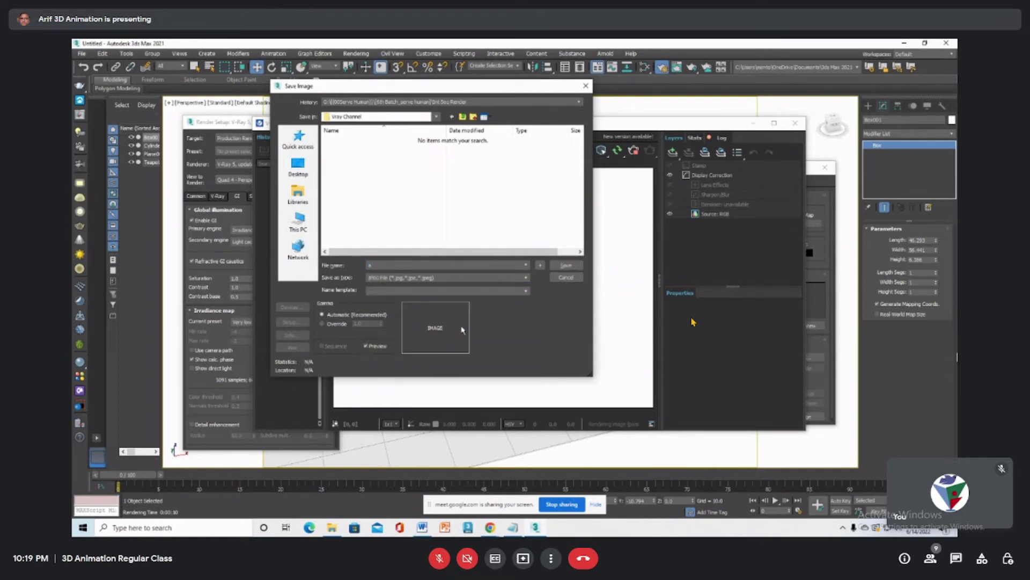
left_click(565, 265)
left_click(407, 284)
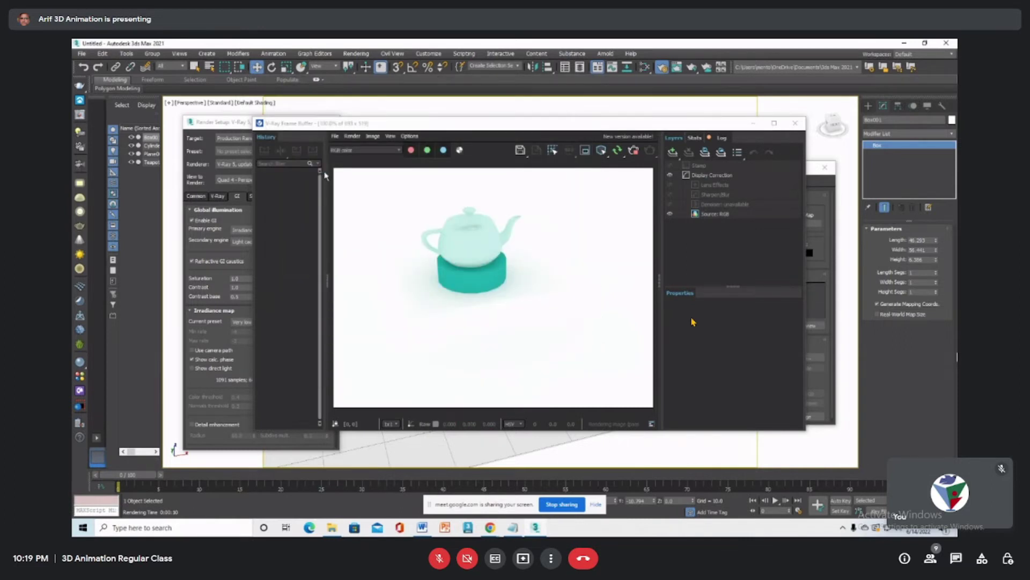
left_click(347, 137)
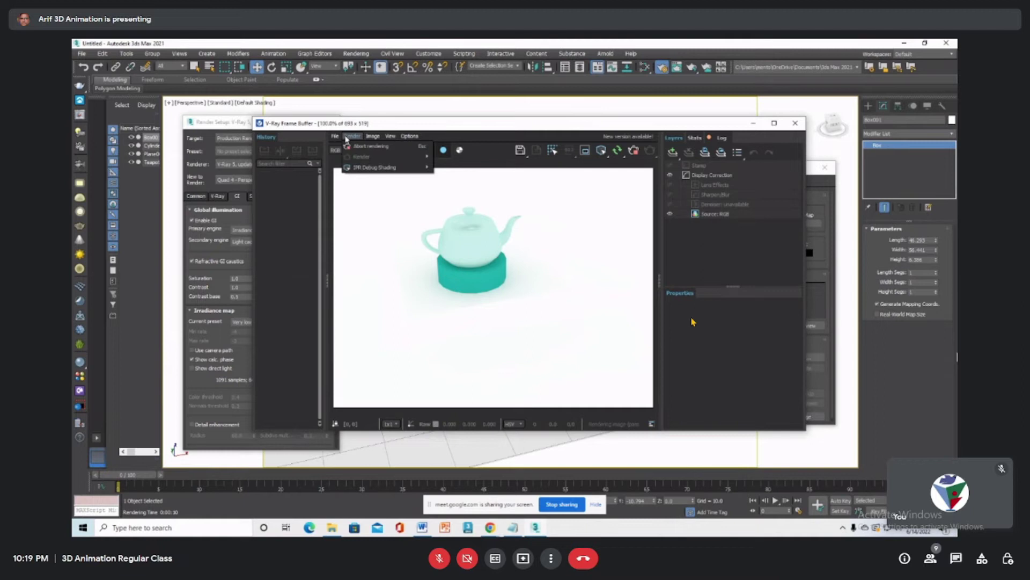
mouse_move(335, 137)
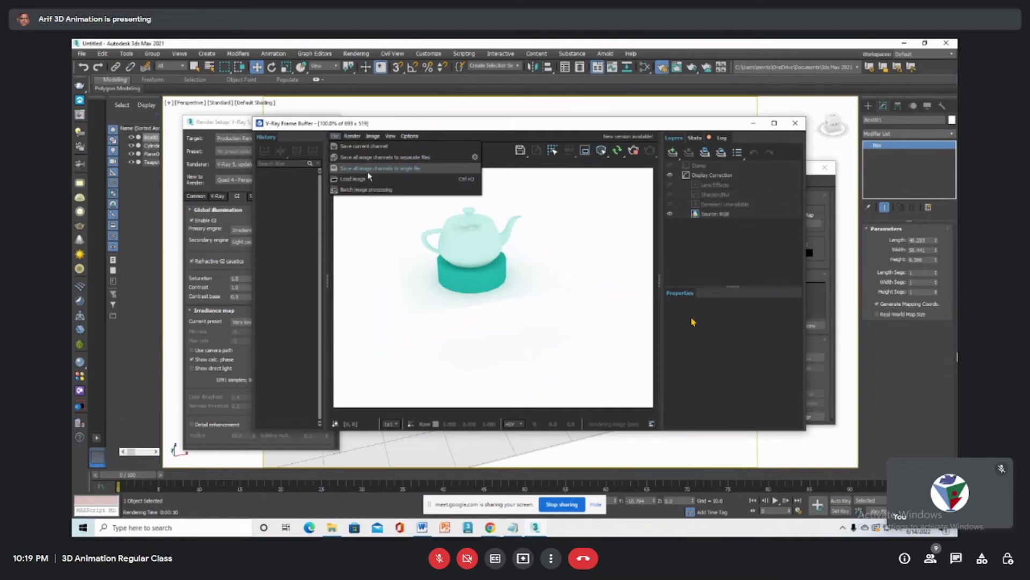
left_click(287, 199)
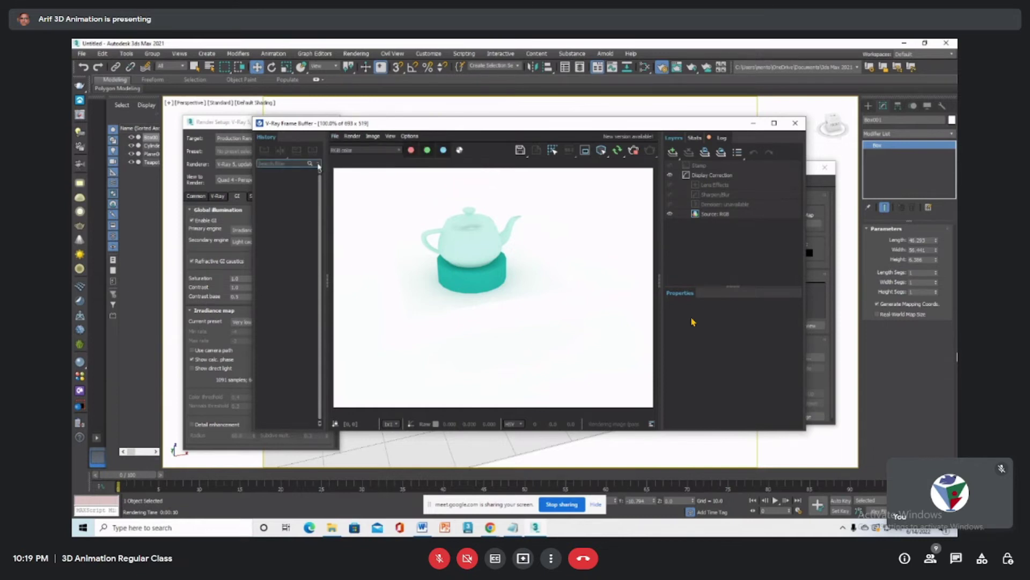
left_click(336, 139)
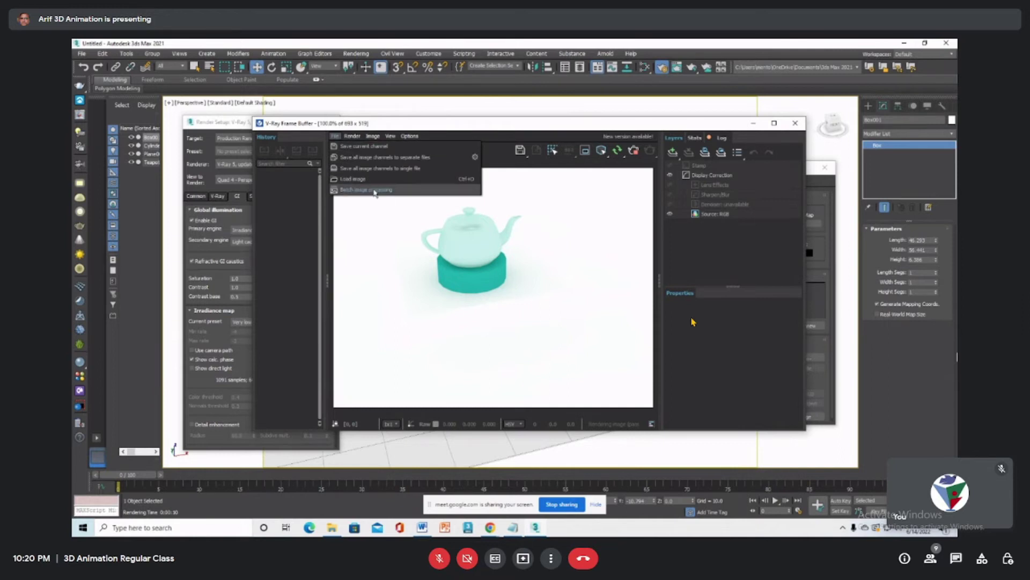
left_click(351, 137)
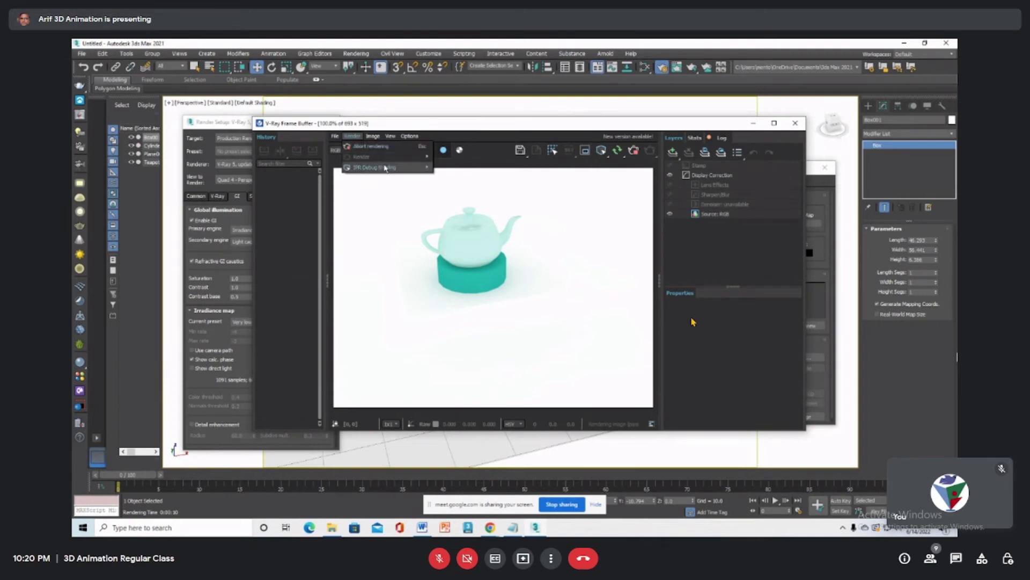
mouse_move(386, 170)
mouse_move(376, 139)
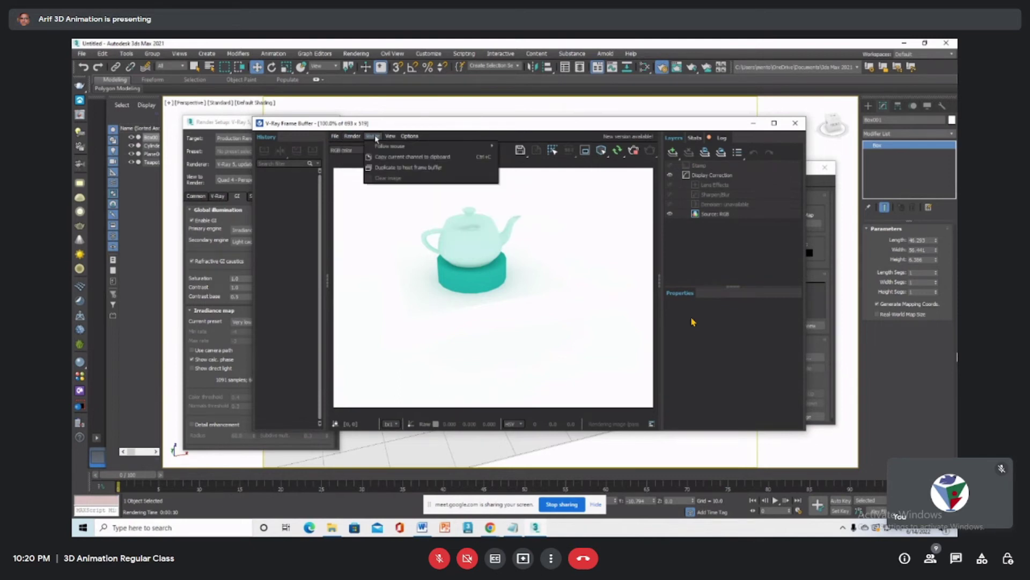
mouse_move(408, 139)
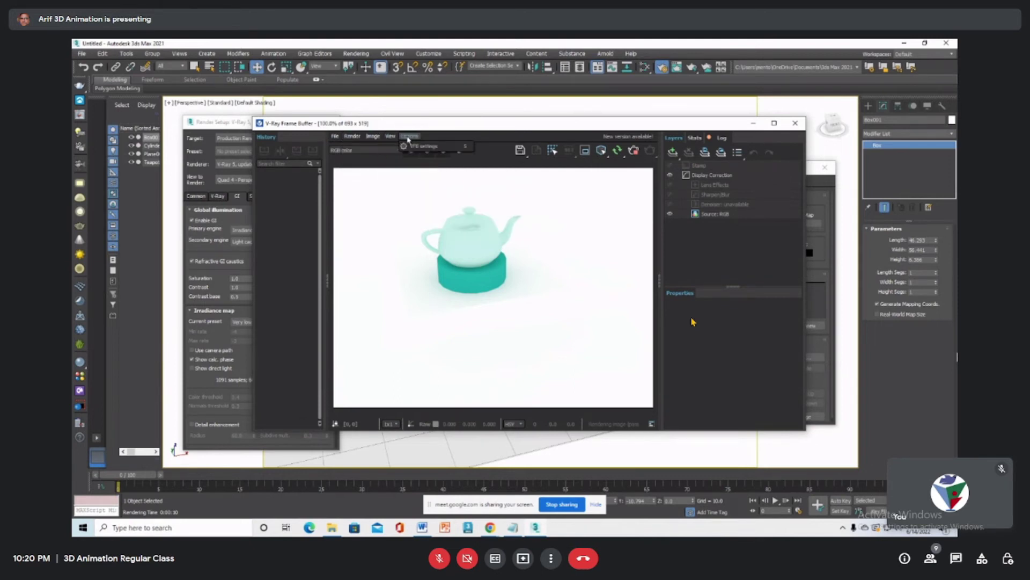
Enable VFB history with Use Project Path off, and browse for a custom History Folder
left_click(418, 146)
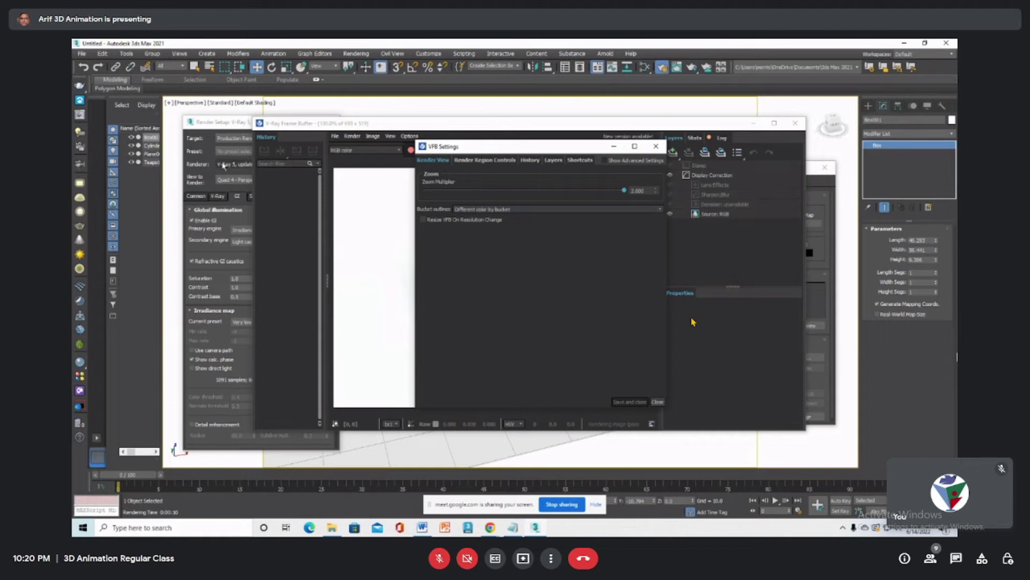
left_click(536, 163)
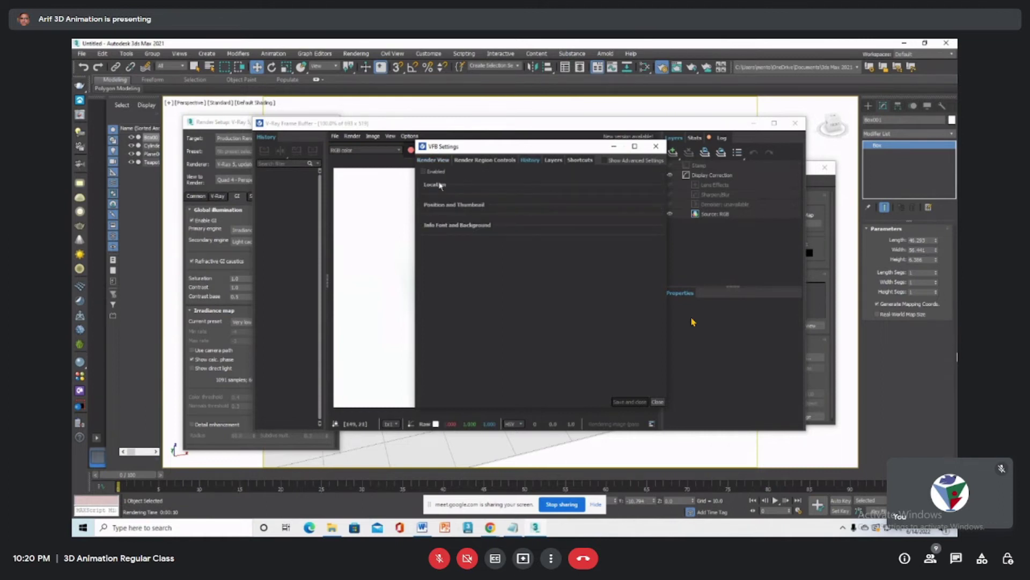
left_click(424, 171)
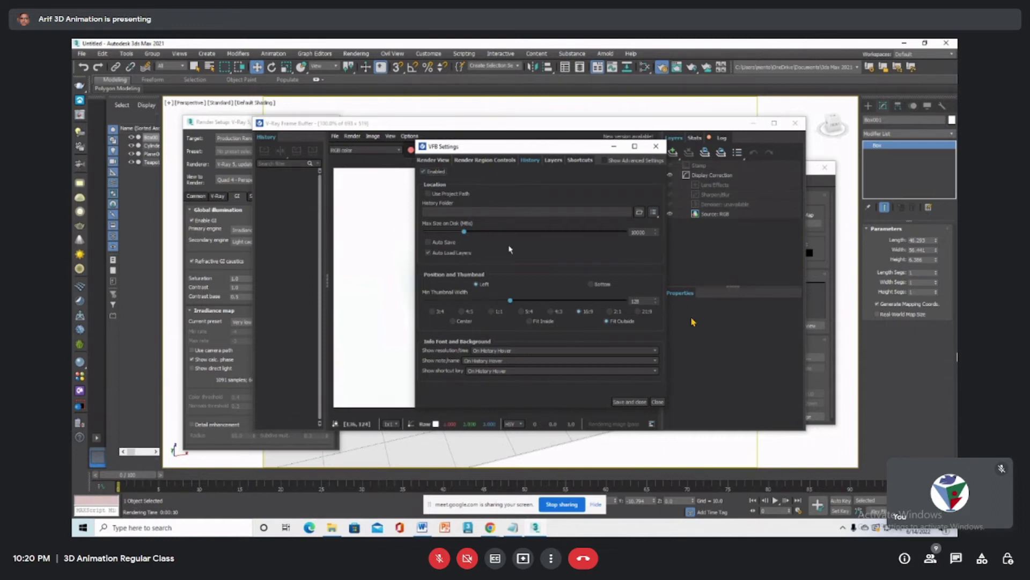
left_click(429, 194)
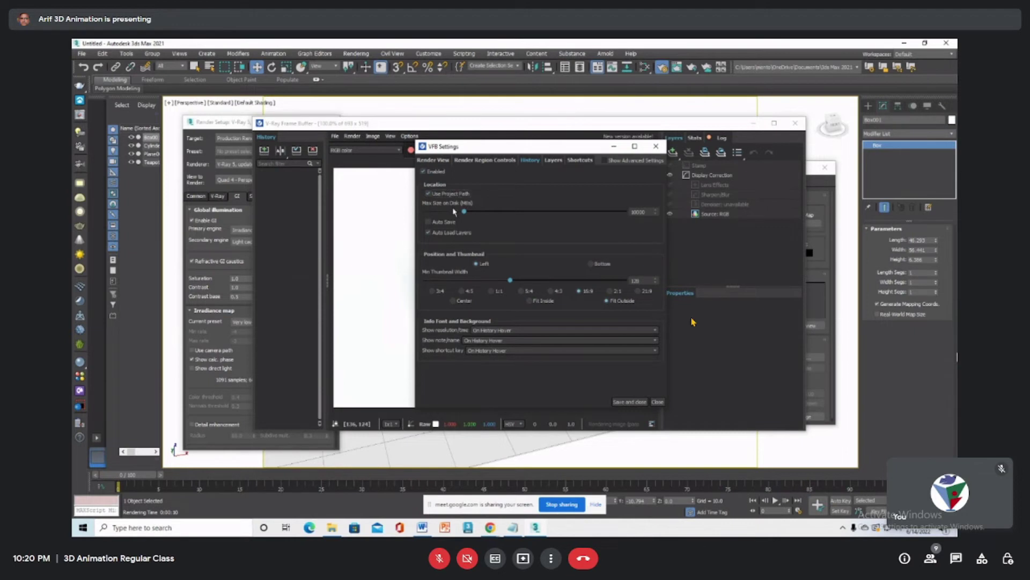
left_click(429, 193)
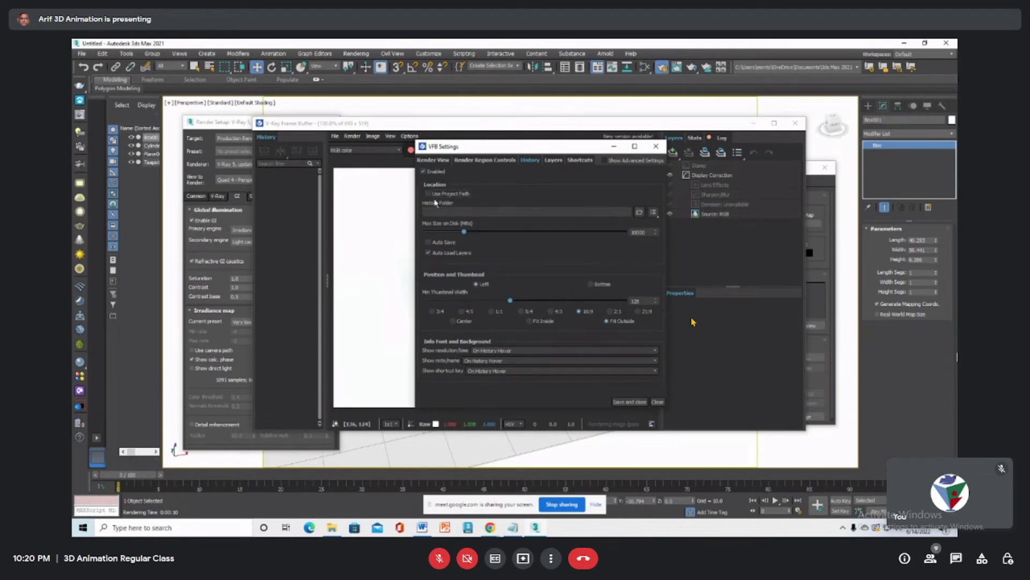
left_click(641, 211)
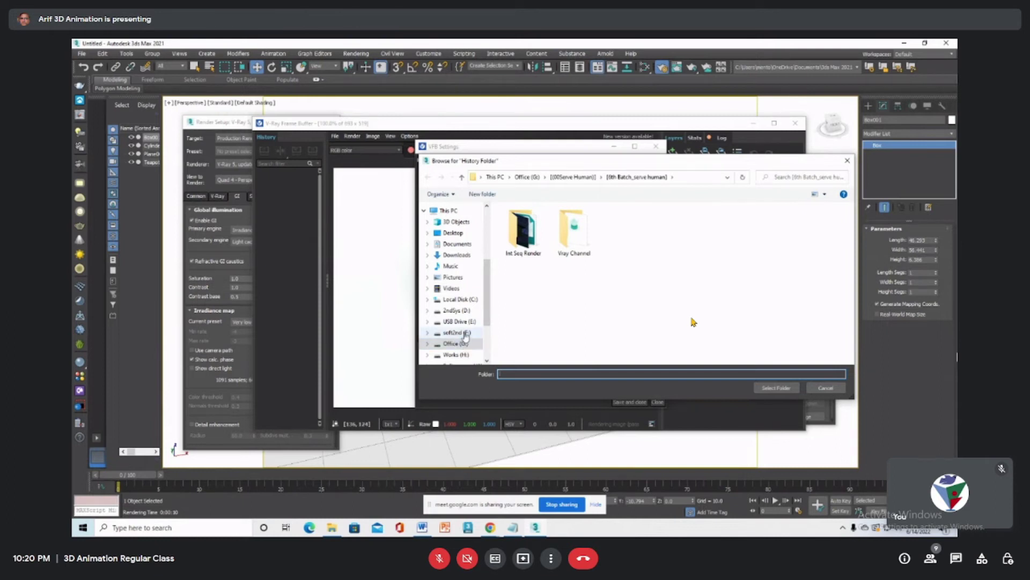
Set the VFB history folder to D:\Program Files on the 2ndSys drive
left_click(460, 311)
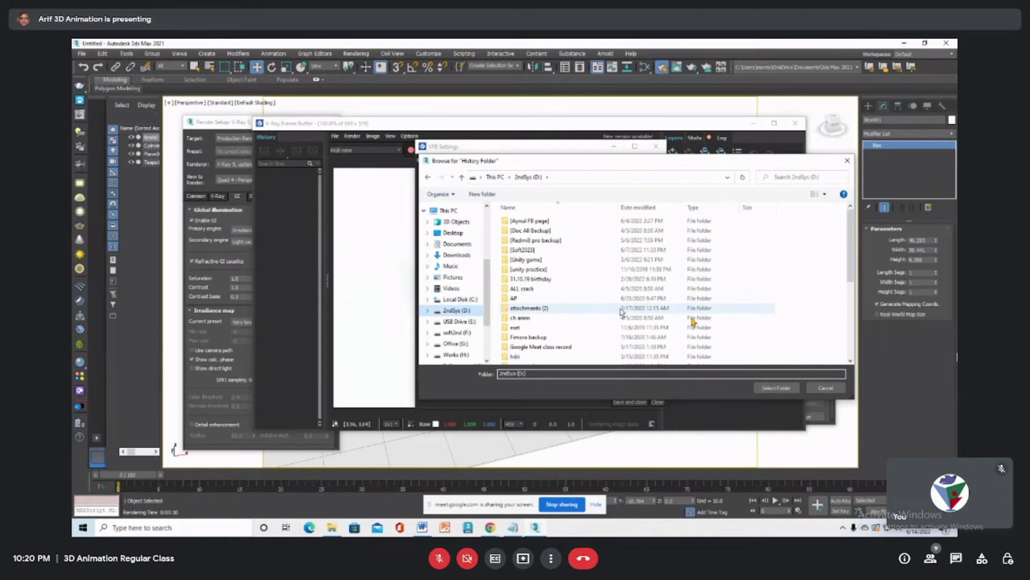
left_click_drag(853, 265, 856, 338)
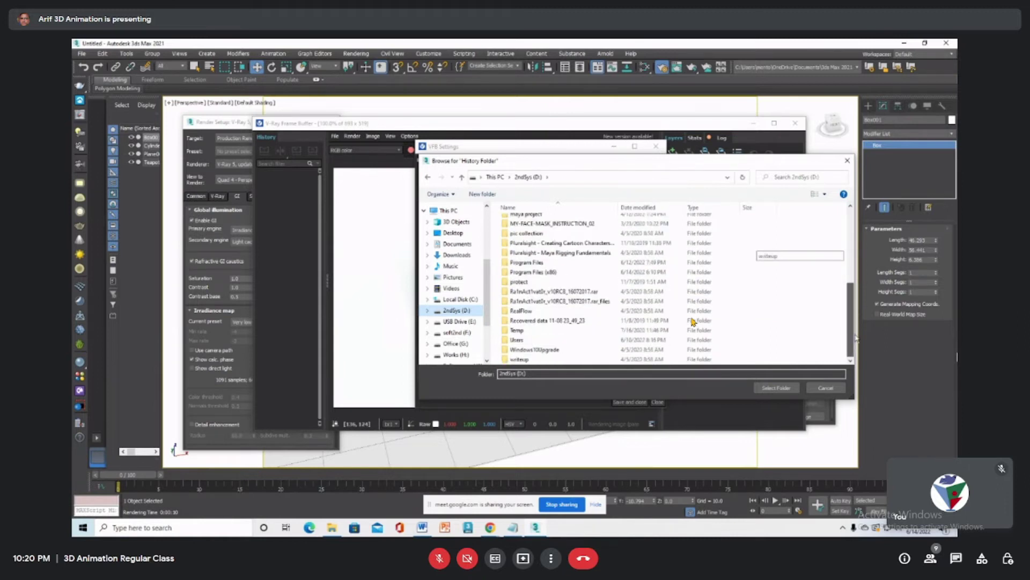
double_click(525, 263)
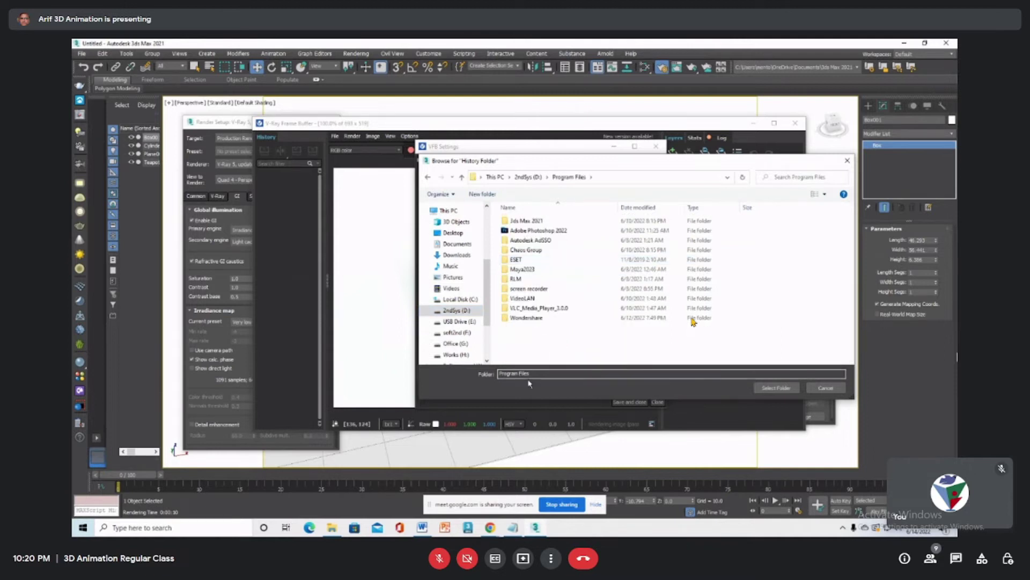
left_click(773, 388)
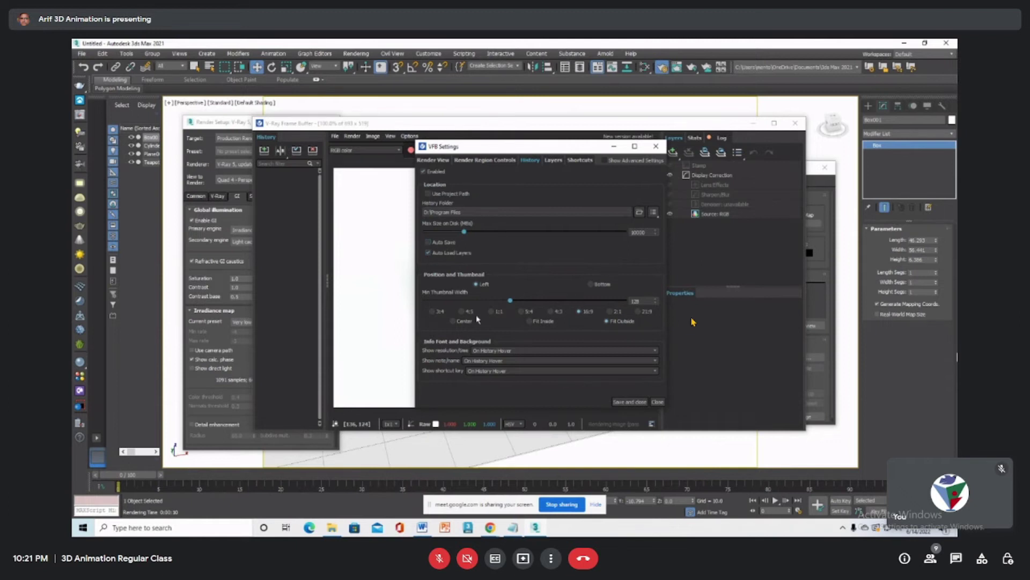
Save VFB settings, store the render in history, enable ambient occlusion, and re-render
left_click(631, 402)
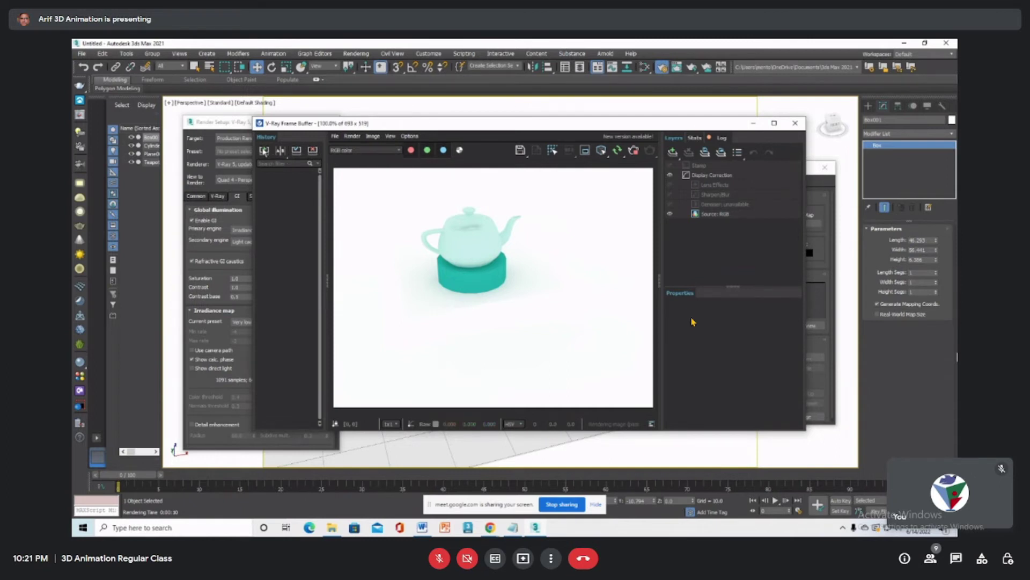
left_click(264, 151)
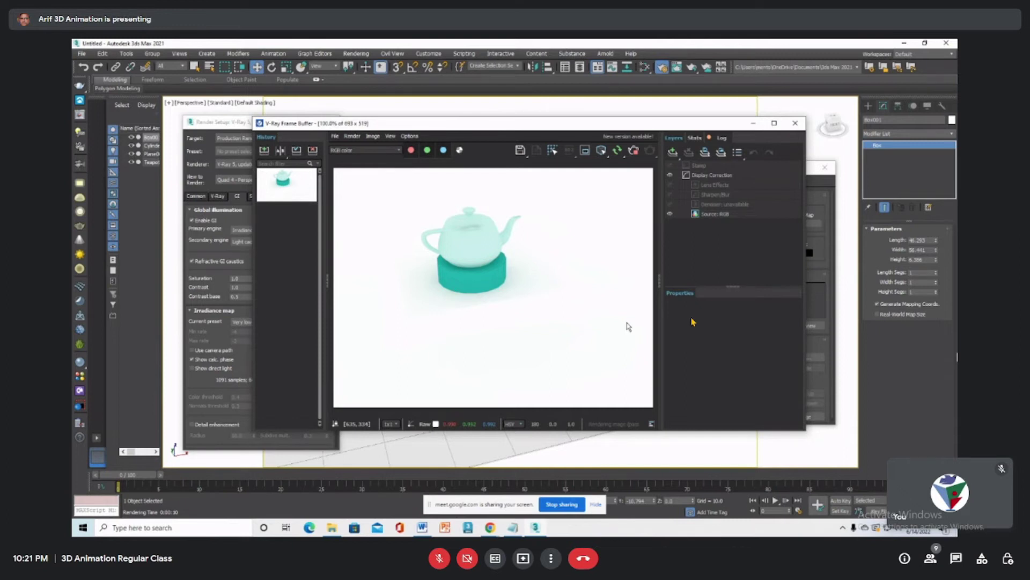
left_click_drag(561, 124, 700, 126)
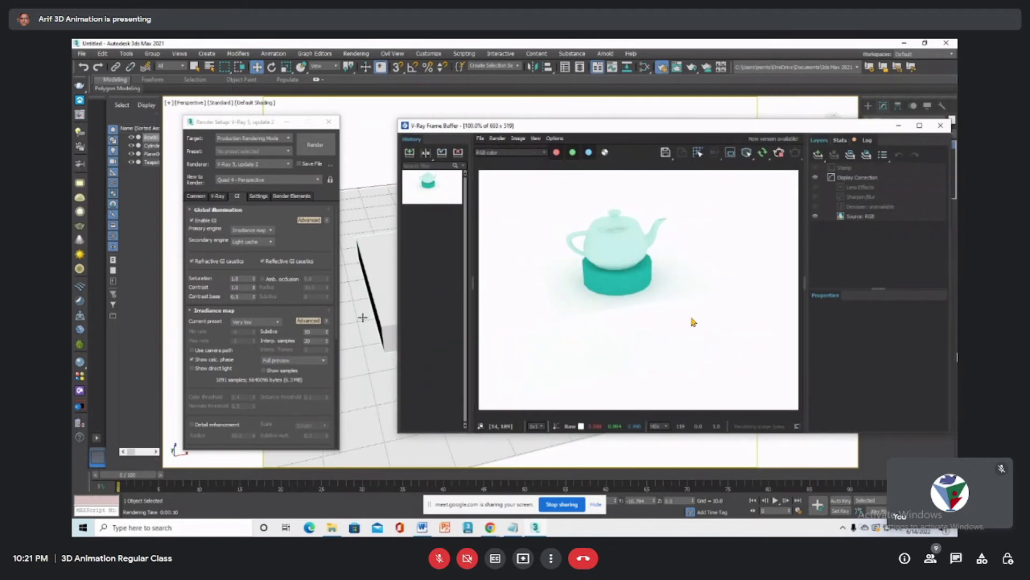
left_click(264, 279)
left_click(263, 279)
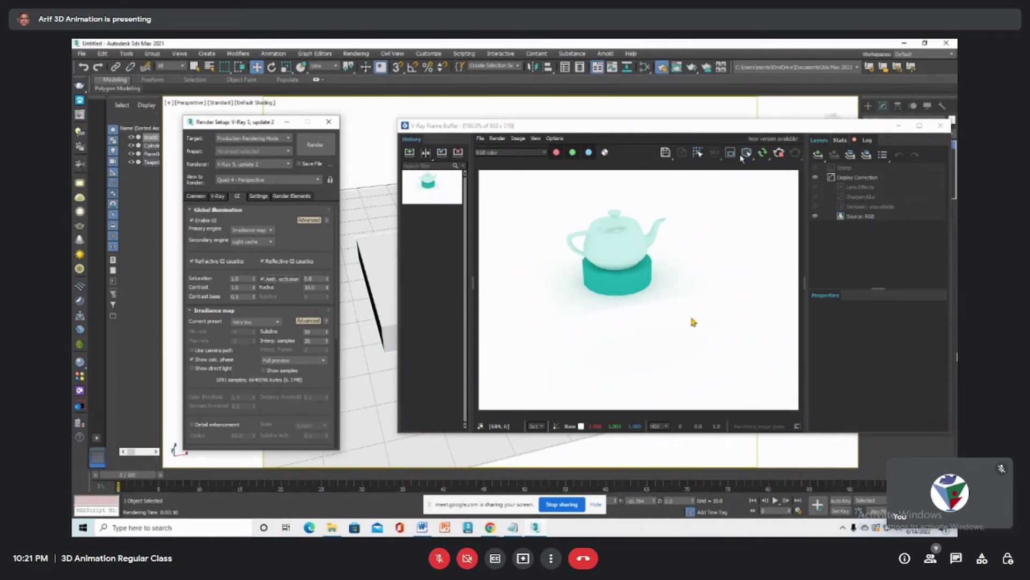
left_click(322, 146)
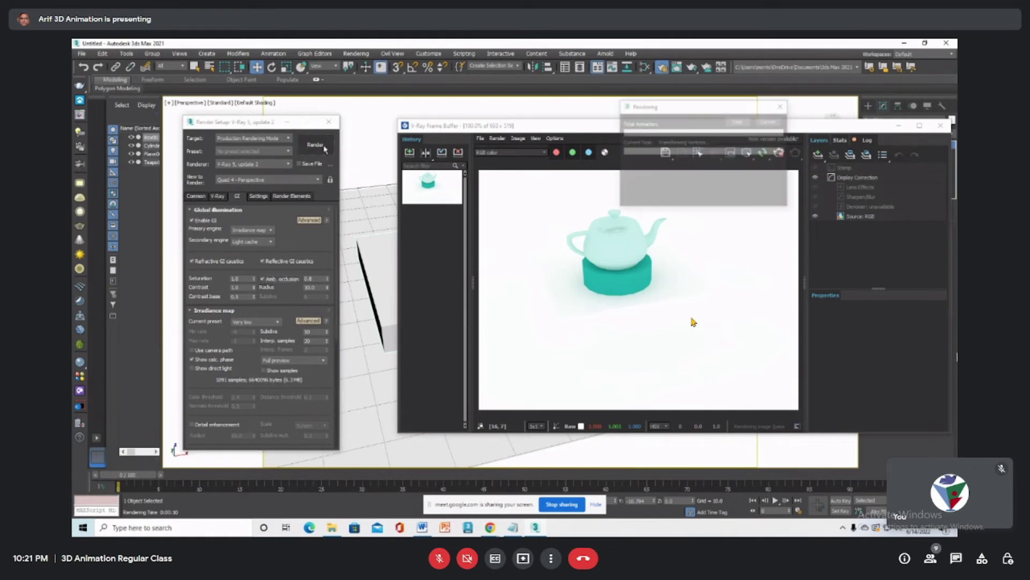
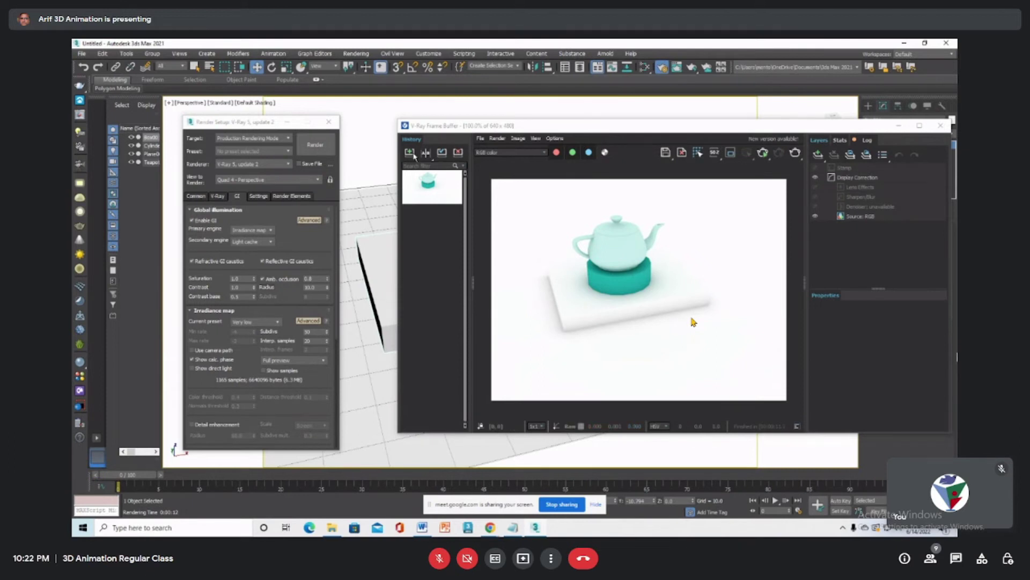
Store the current render in the frame-buffer history and start an A/B comparison with the second history render
left_click(410, 154)
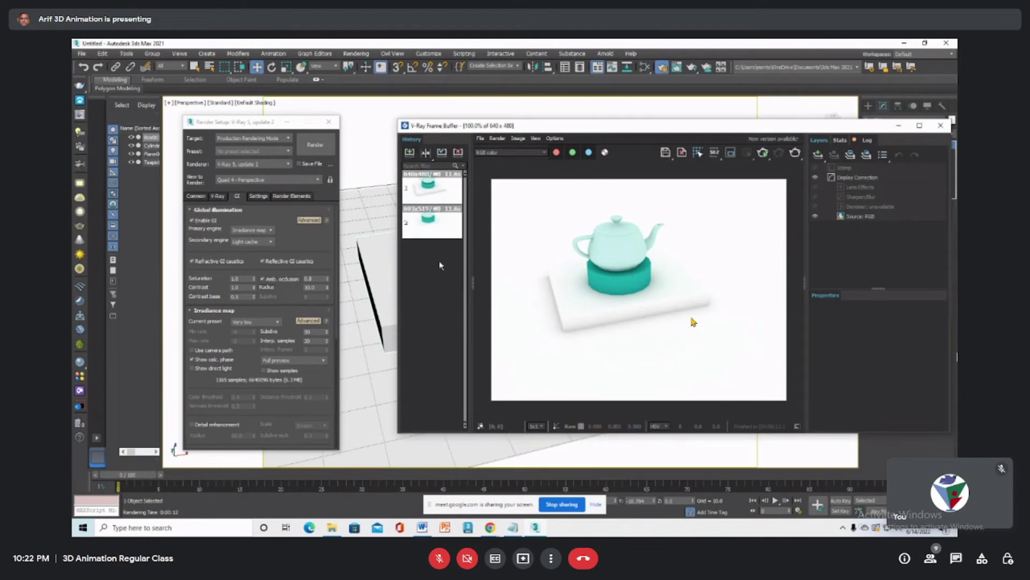
mouse_move(415, 192)
left_click(426, 154)
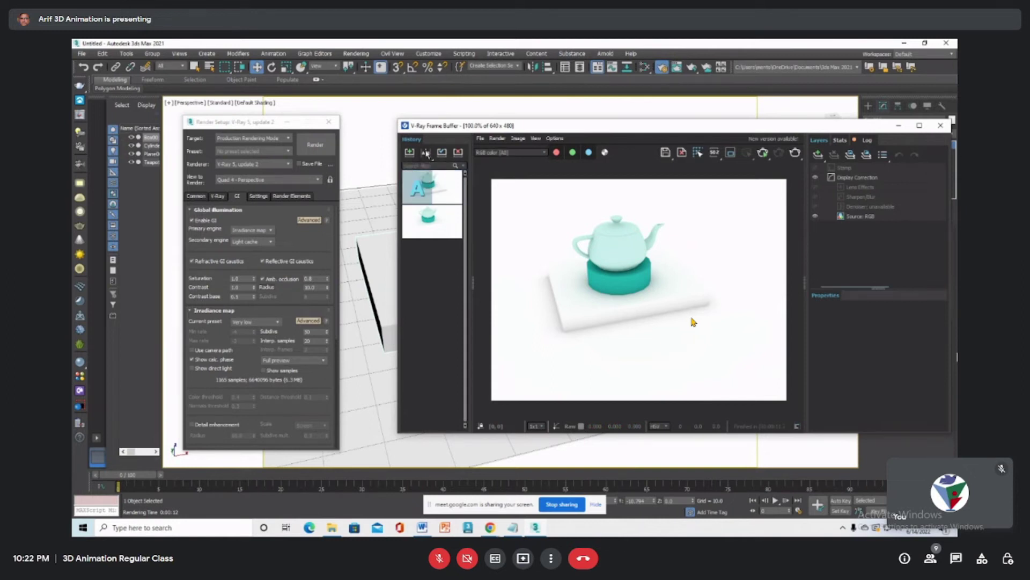
left_click(424, 225)
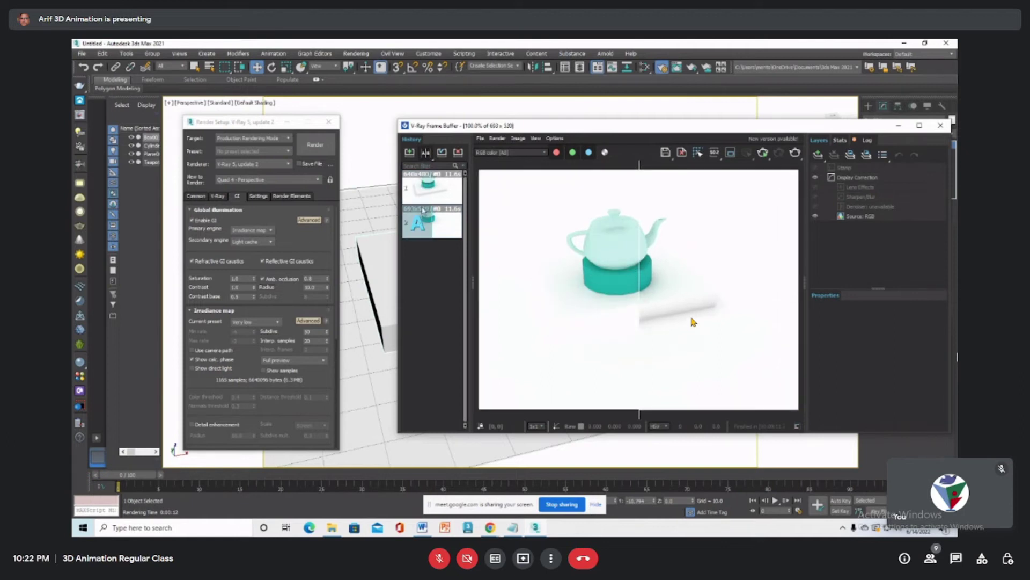
Set the 693x520 history render as image B and drag the wipe divider to the left
left_click(430, 156)
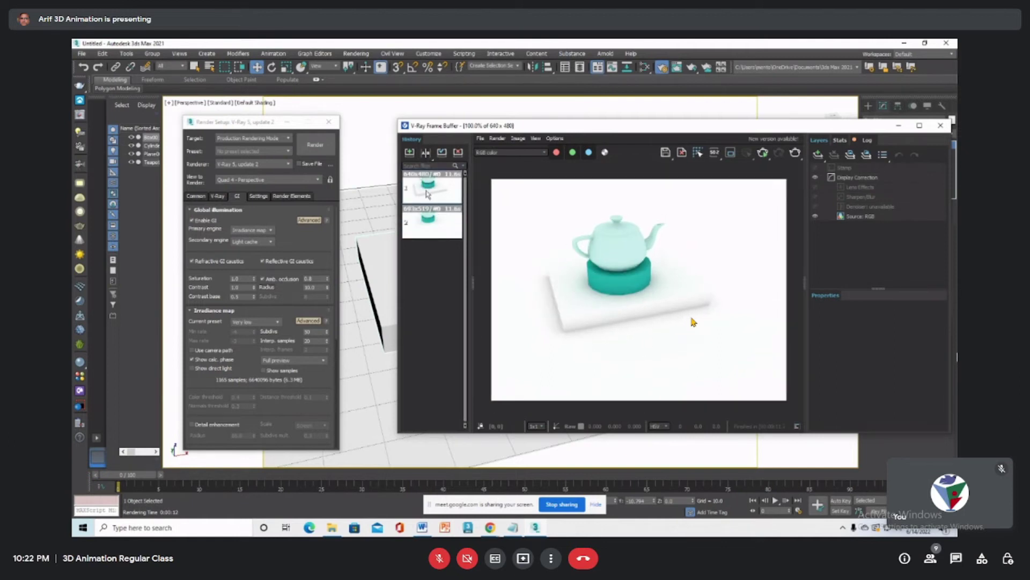
left_click(426, 154)
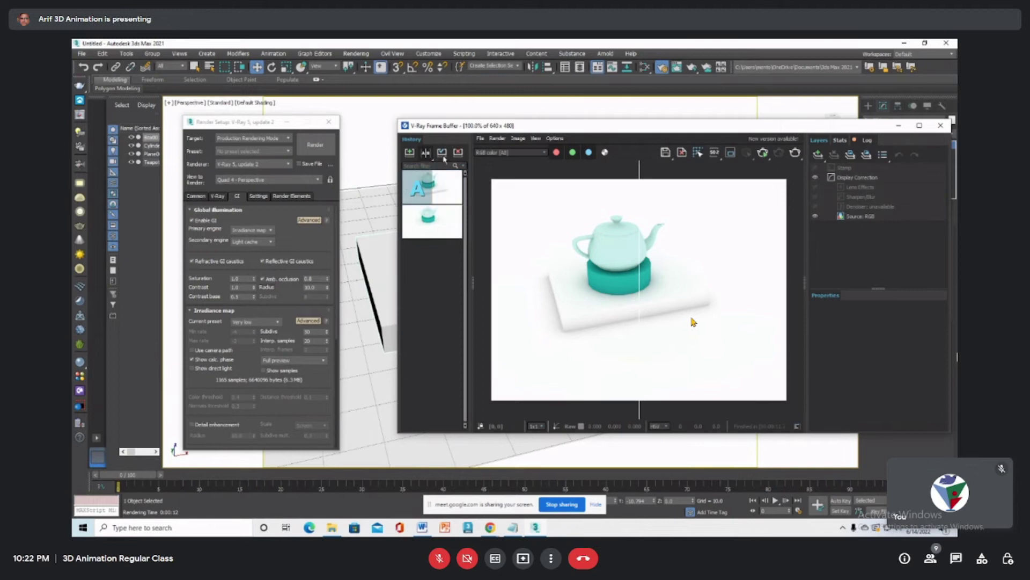
left_click(439, 227)
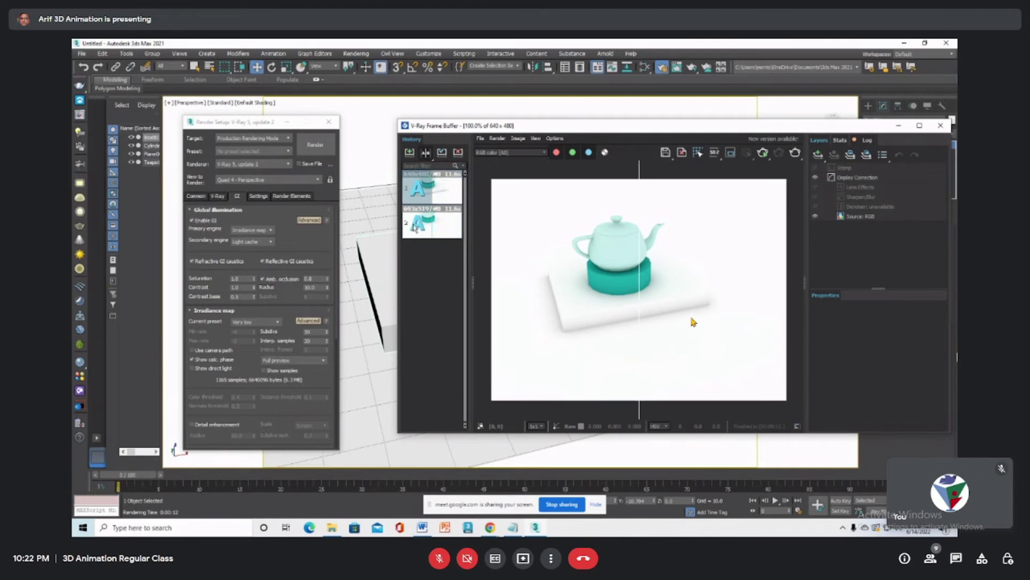
double_click(446, 229)
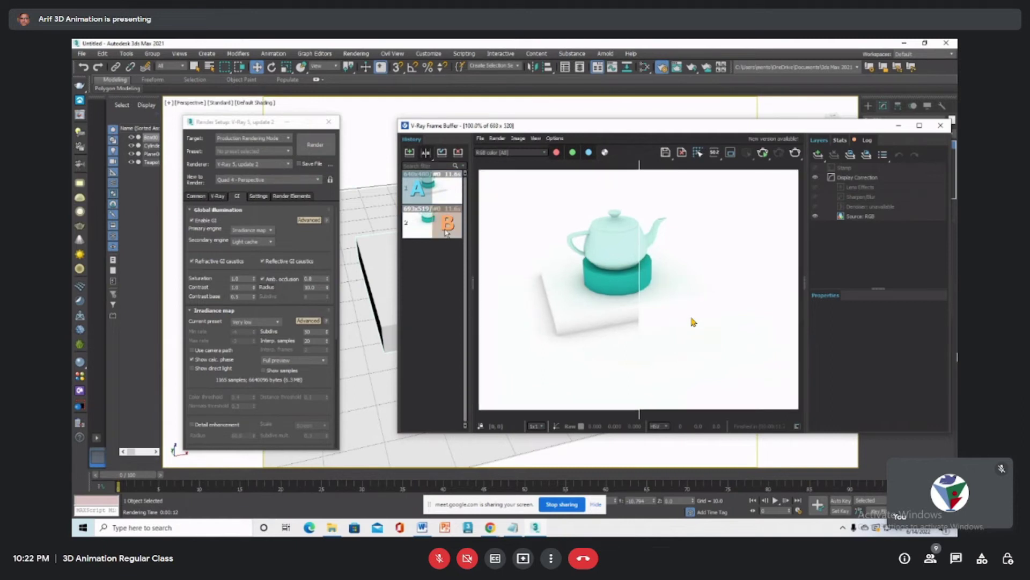
left_click_drag(639, 252, 468, 256)
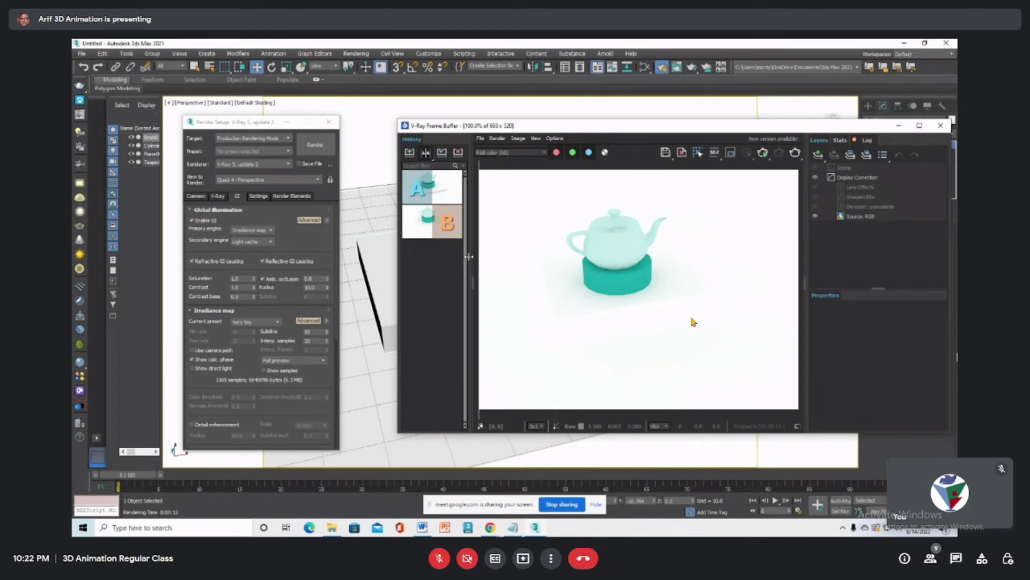
left_click_drag(469, 257, 781, 291)
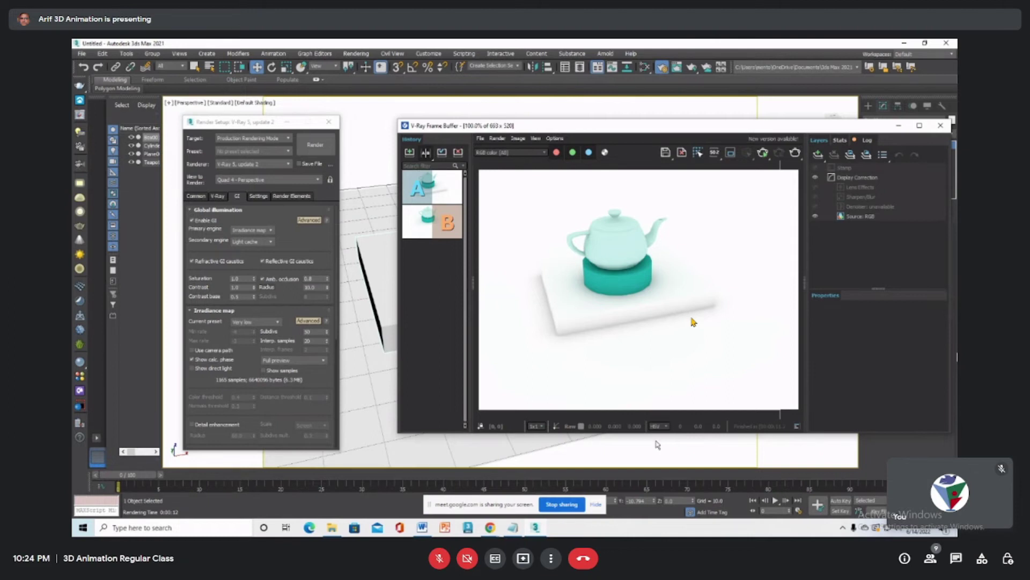
left_click_drag(781, 370, 828, 391)
left_click(269, 284)
left_click(309, 220)
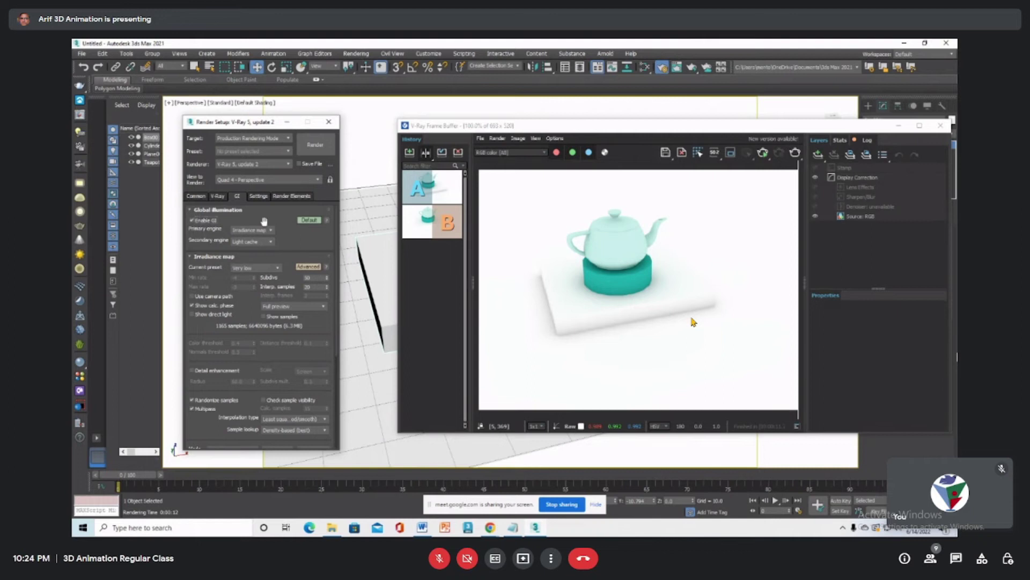
left_click(306, 220)
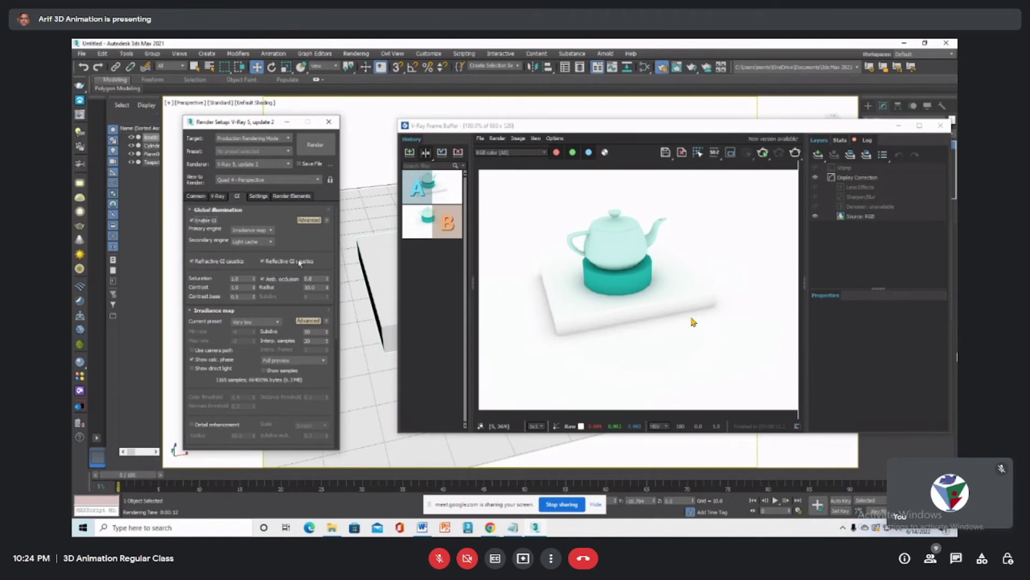
left_click(307, 220)
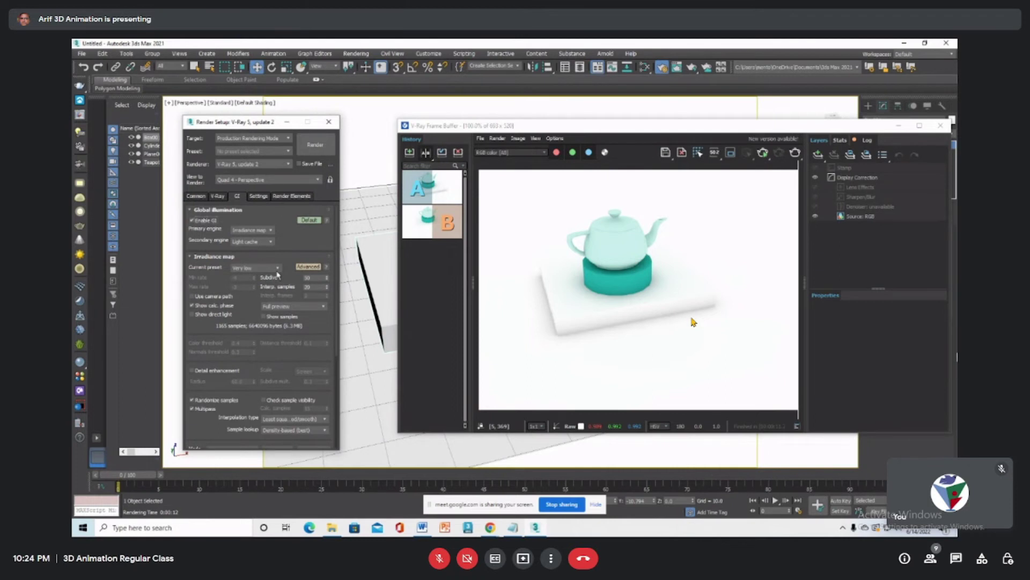
left_click(308, 220)
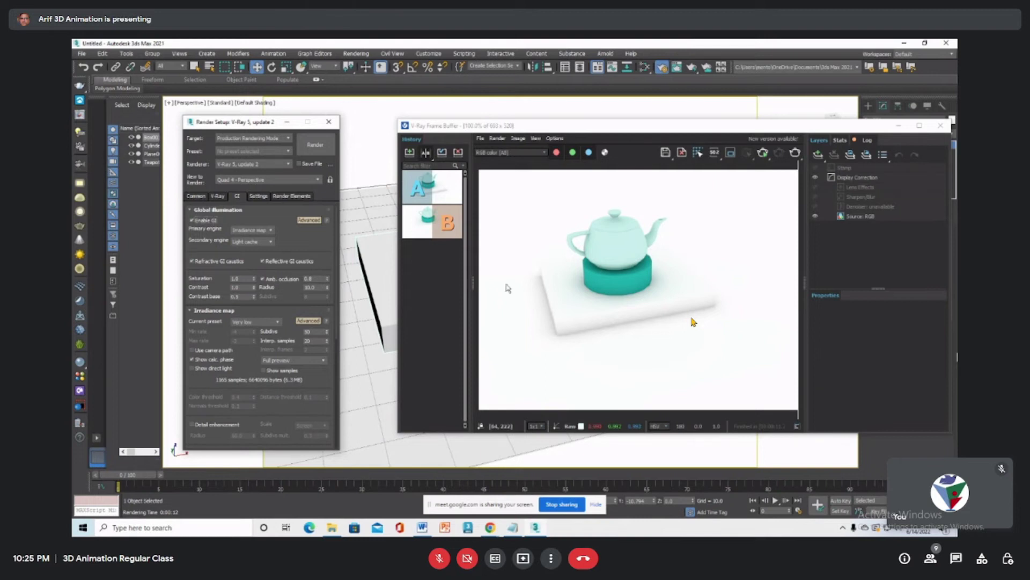
left_click(698, 287)
left_click_drag(695, 287, 494, 297)
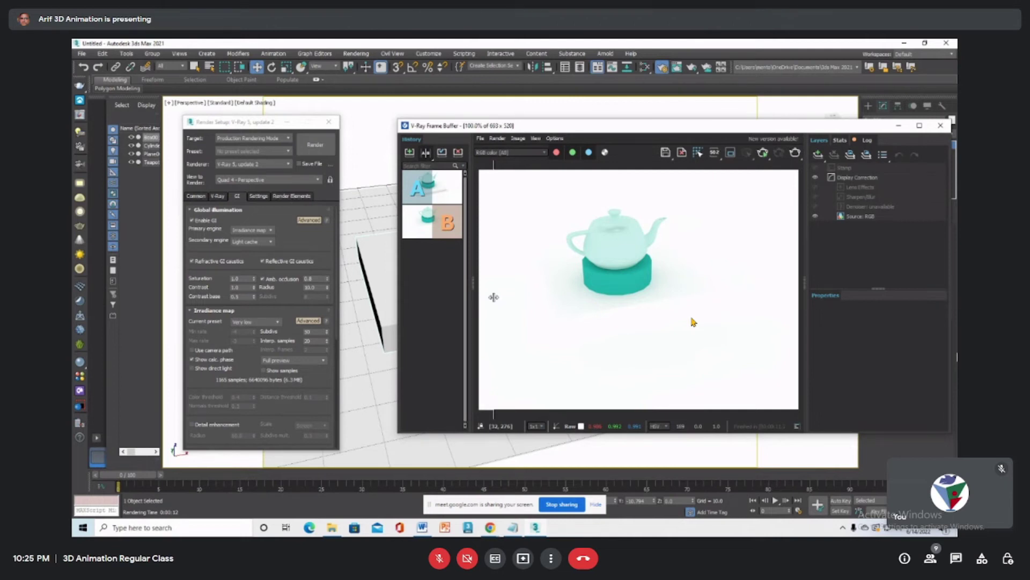
left_click_drag(494, 297, 795, 300)
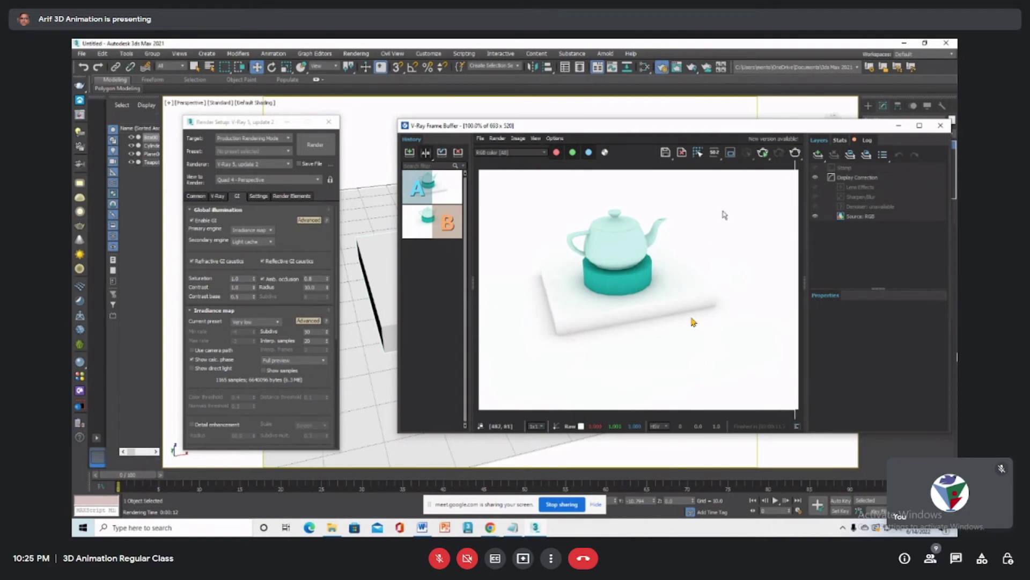
Change the Environment background colour from white to light blue and re-render the teapot scene
left_click_drag(774, 128, 439, 151)
left_click(700, 226)
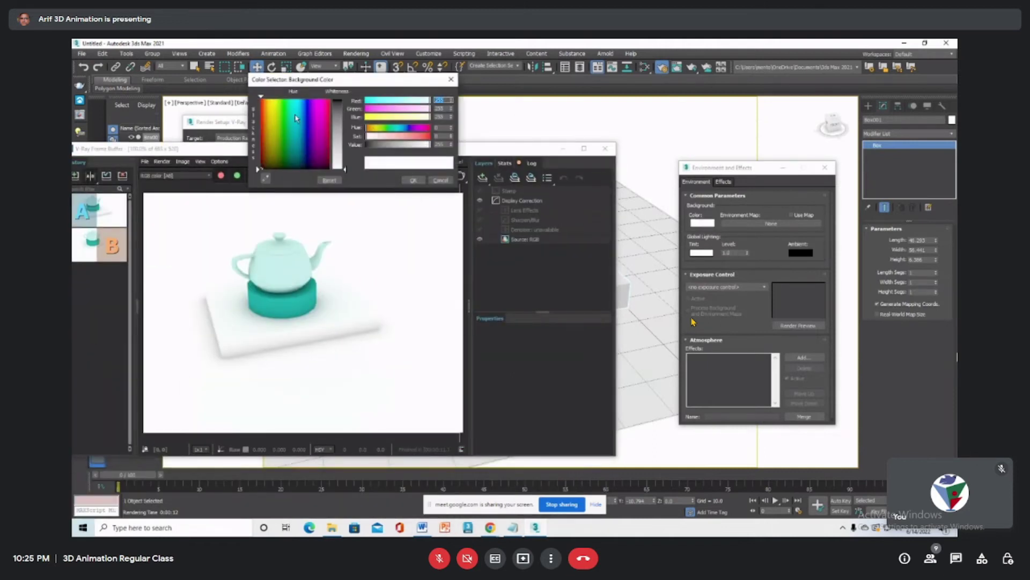
left_click(303, 99)
left_click_drag(342, 141, 676, 73)
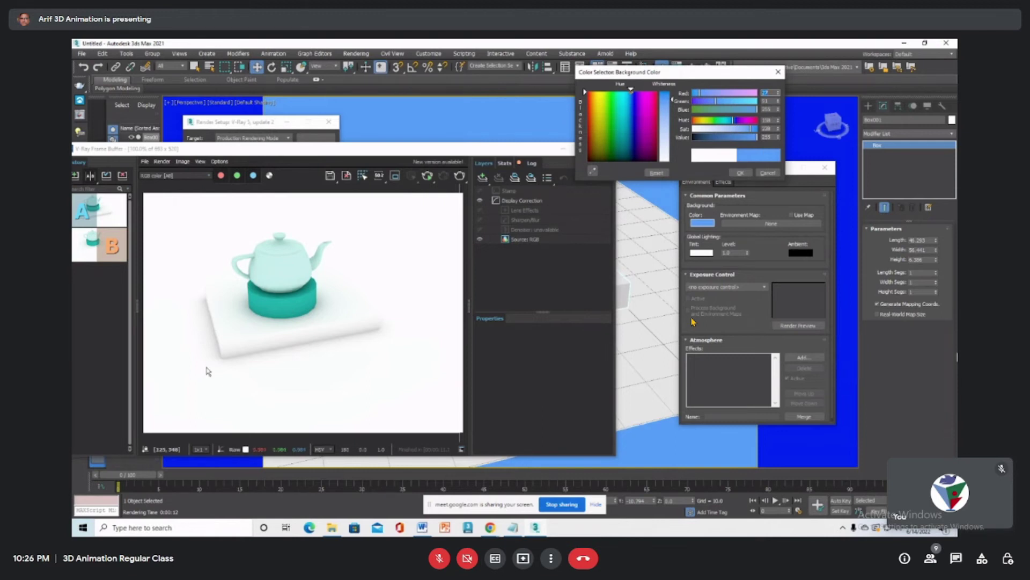
left_click(427, 176)
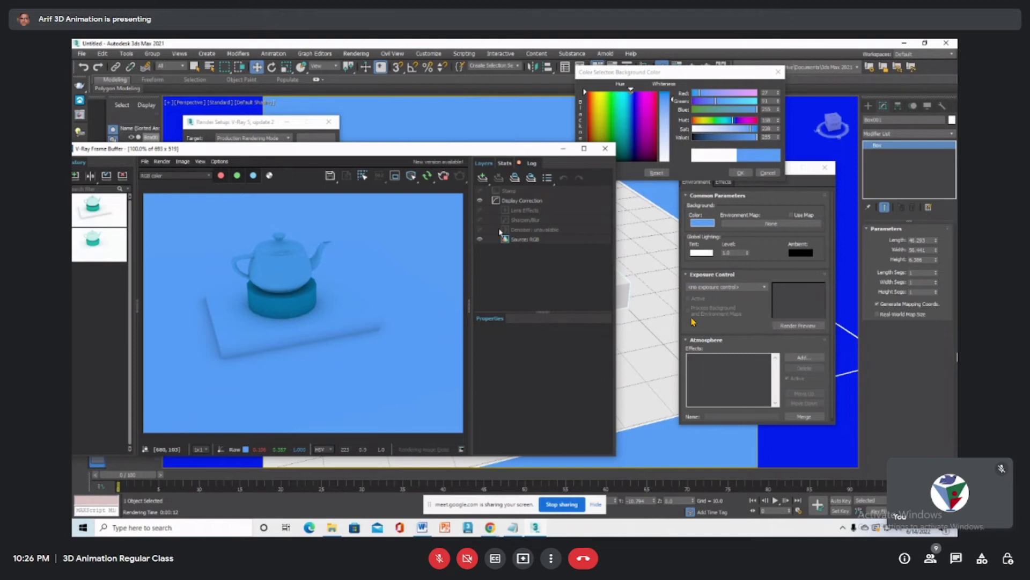
Orbit the perspective view down to a lower angle on the teapot and box
left_click_drag(457, 153, 870, 140)
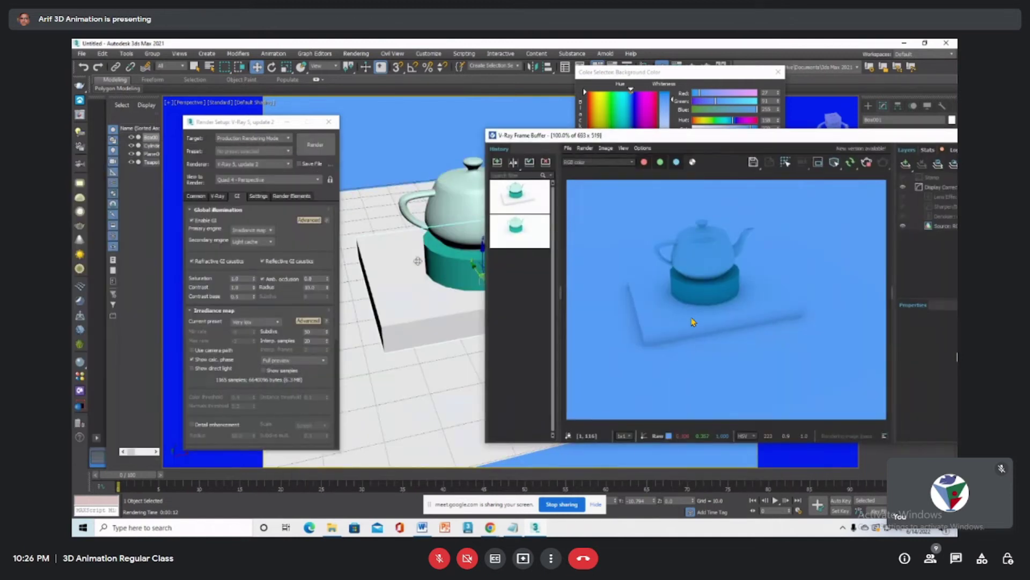
middle_click_drag(420, 275, 416, 367, "alt")
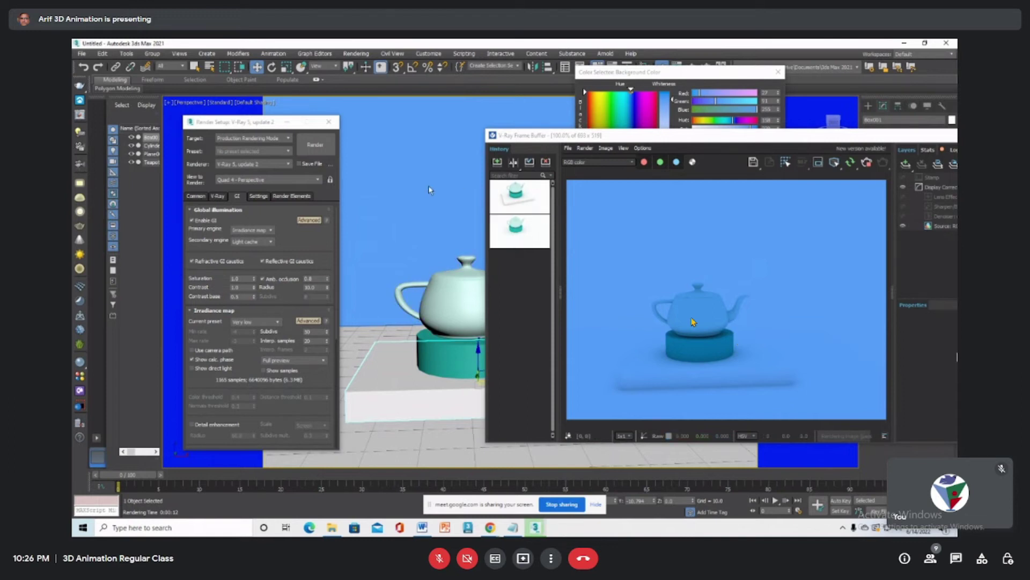
left_click_drag(234, 123, 458, 98)
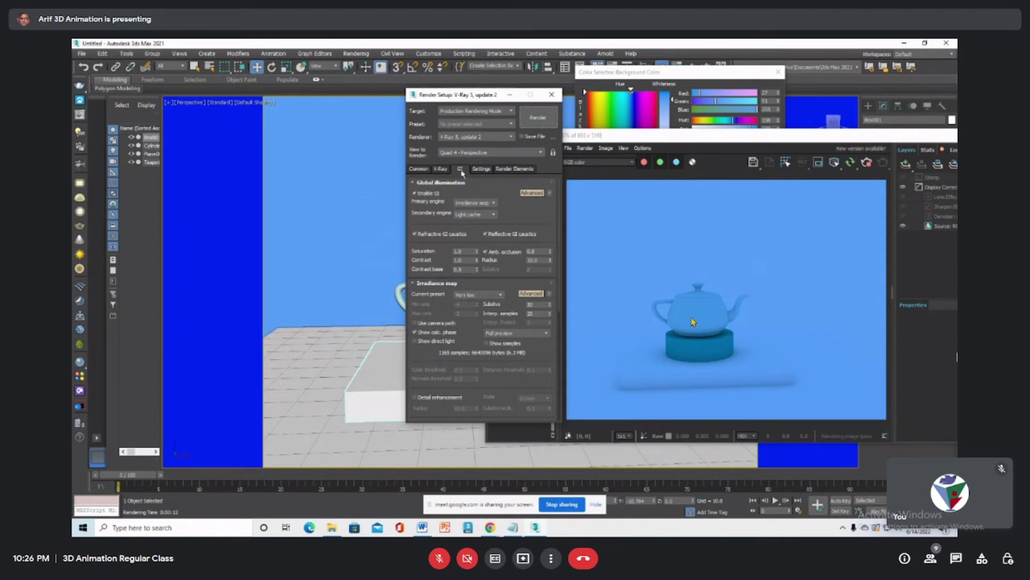
Look through the V-Ray, GI and Settings tabs, then scroll the V-Ray tab to its Environment rollout
left_click_drag(440, 305, 459, 268)
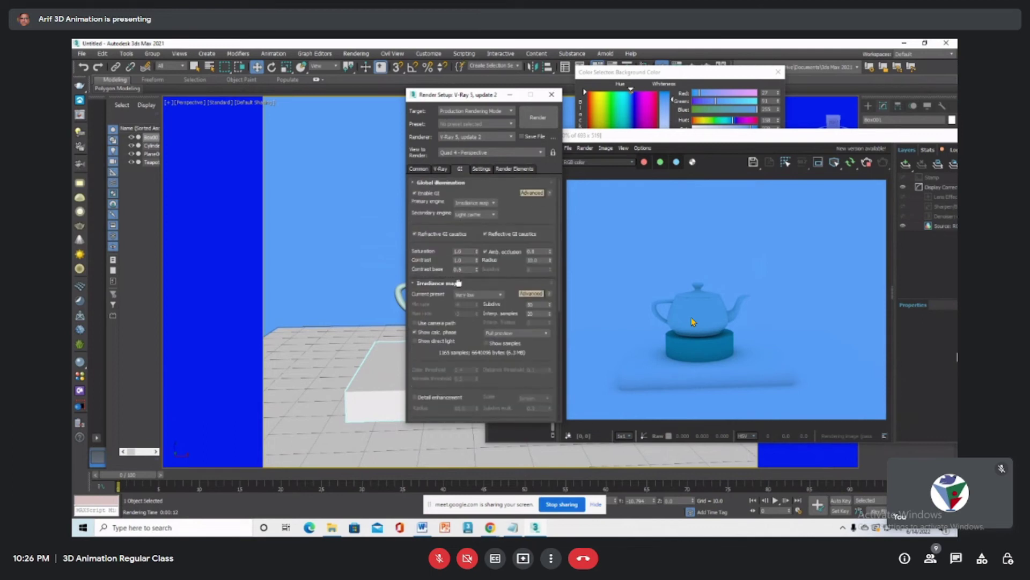
left_click(441, 168)
left_click_drag(505, 356, 503, 328)
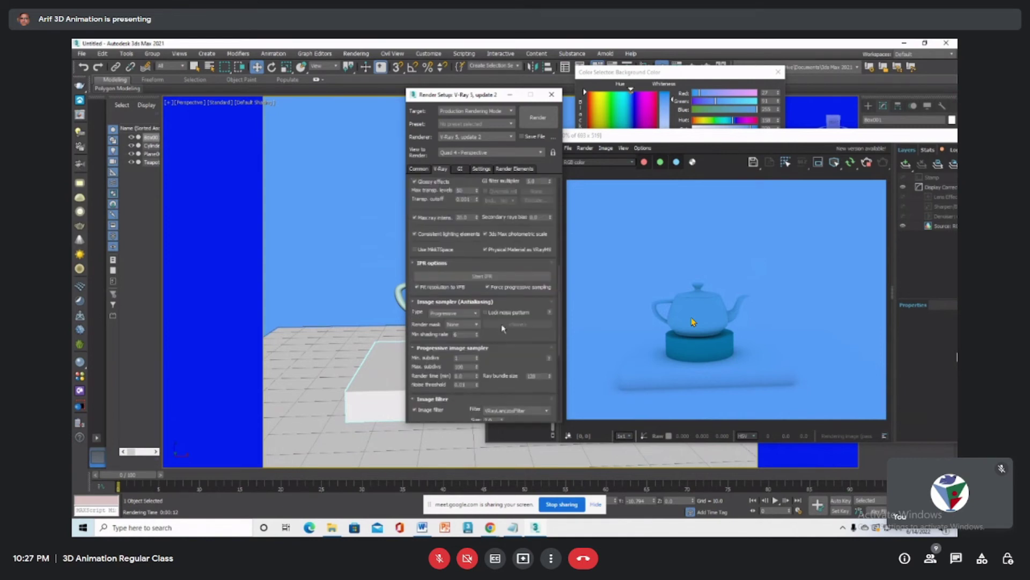
left_click(461, 169)
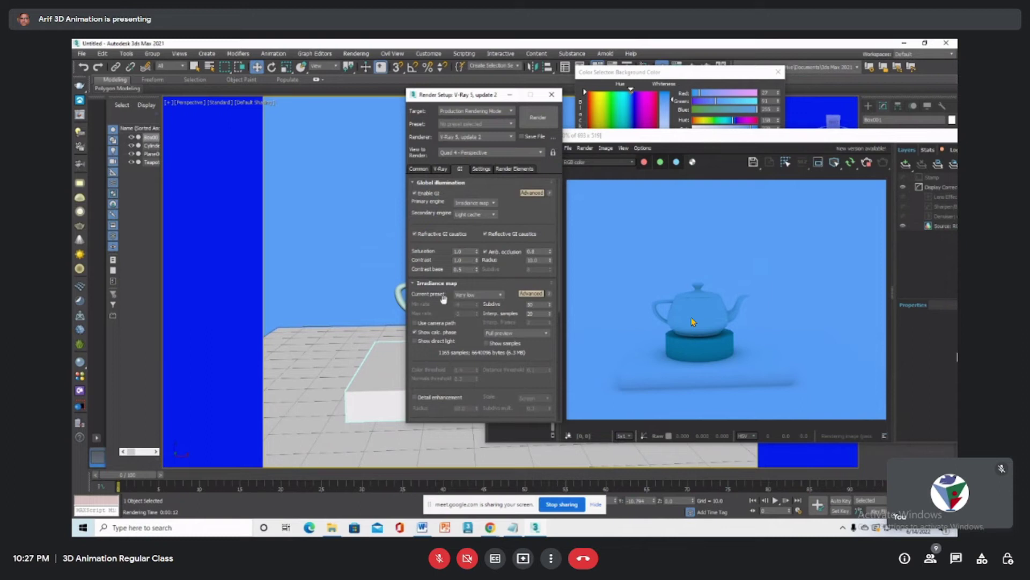
left_click_drag(444, 329, 450, 374)
left_click_drag(450, 374, 475, 135)
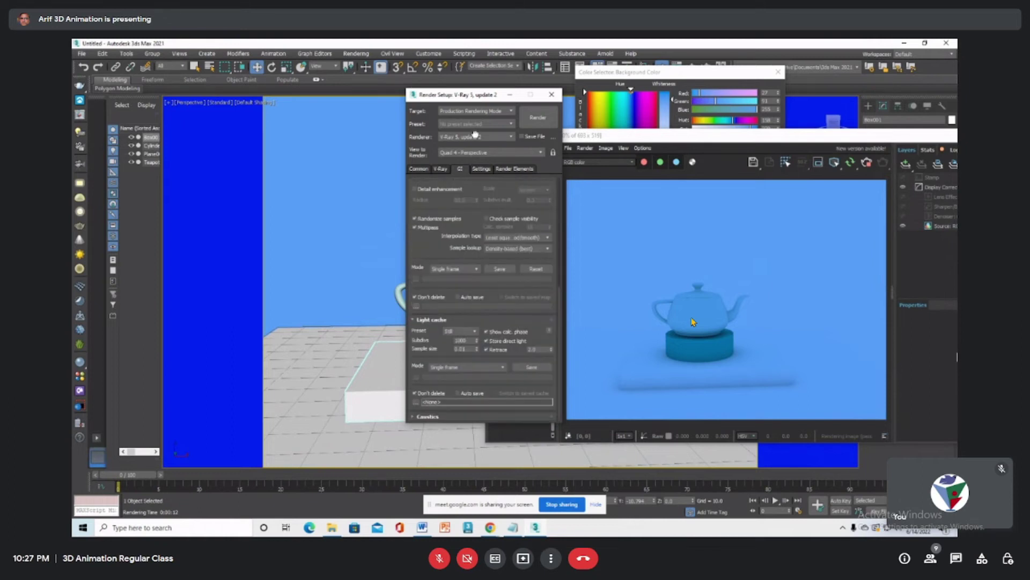
left_click(481, 169)
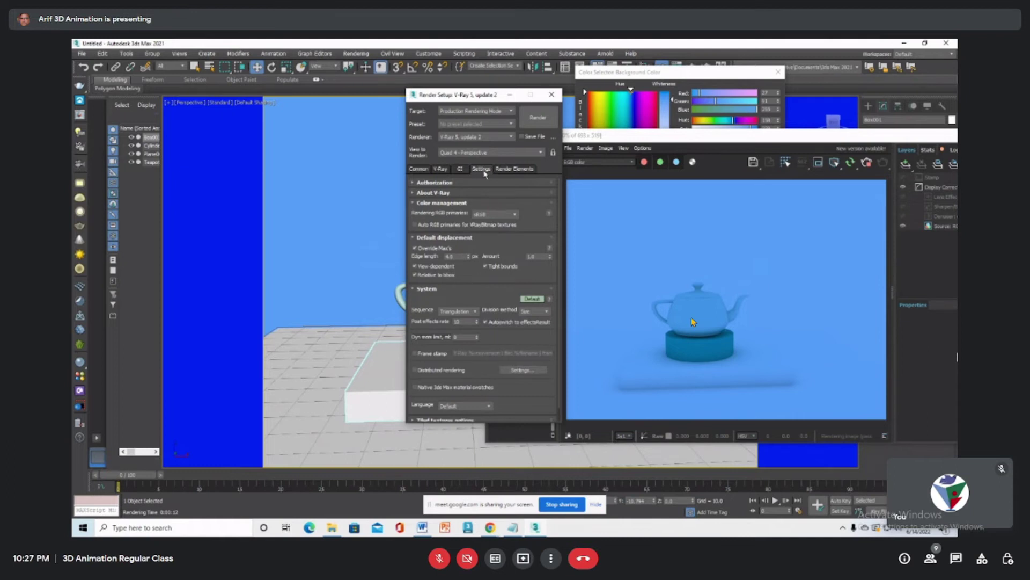
left_click(439, 169)
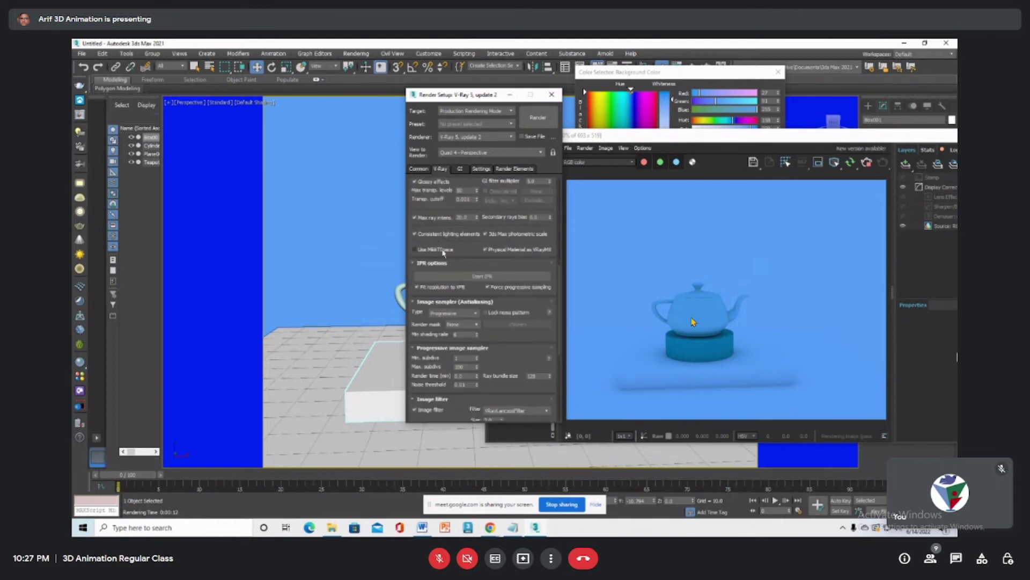
left_click_drag(429, 377, 455, 211)
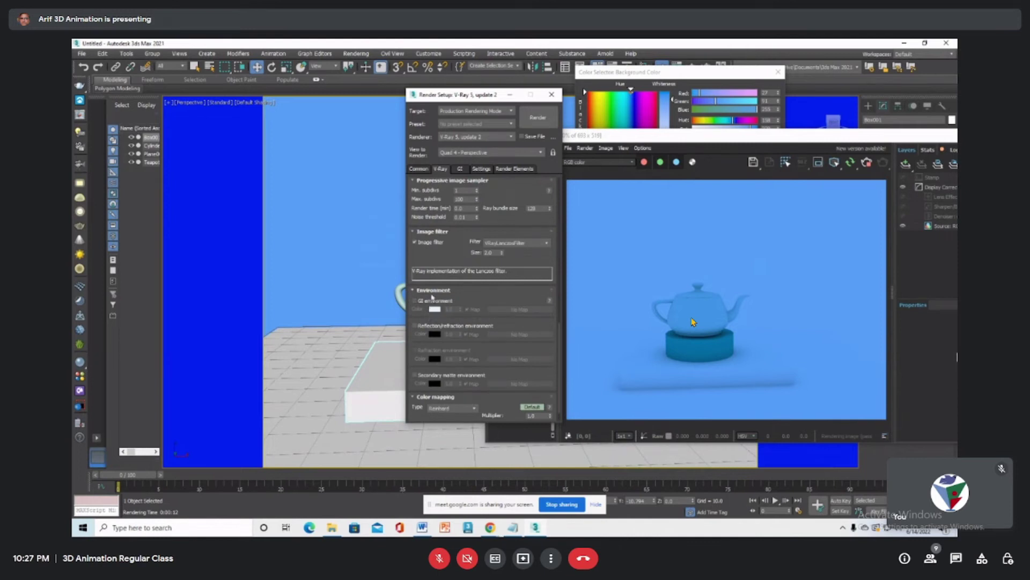
Turn on the GI environment override and set its colour to pure white
left_click(414, 301)
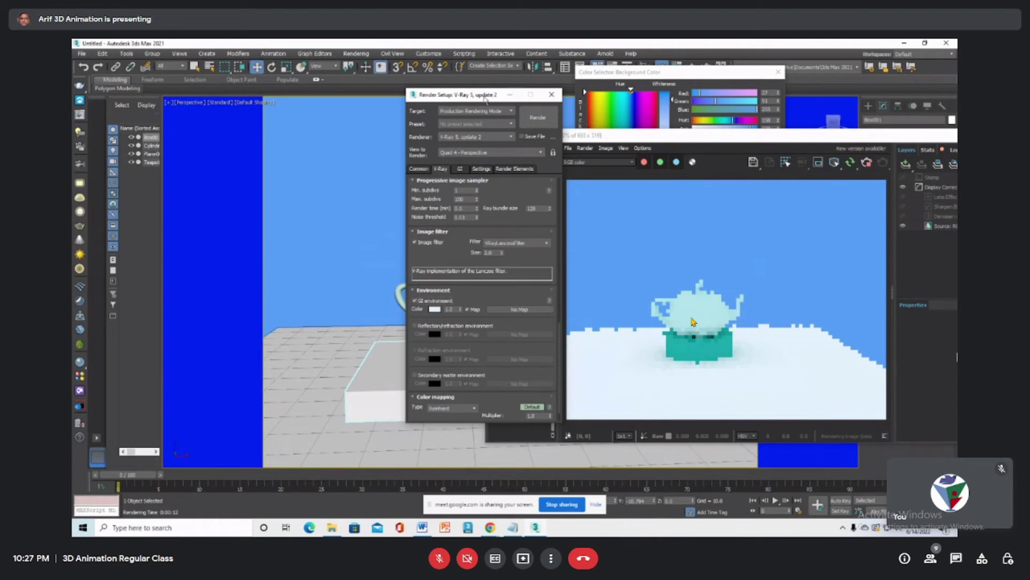
left_click_drag(509, 99, 403, 92)
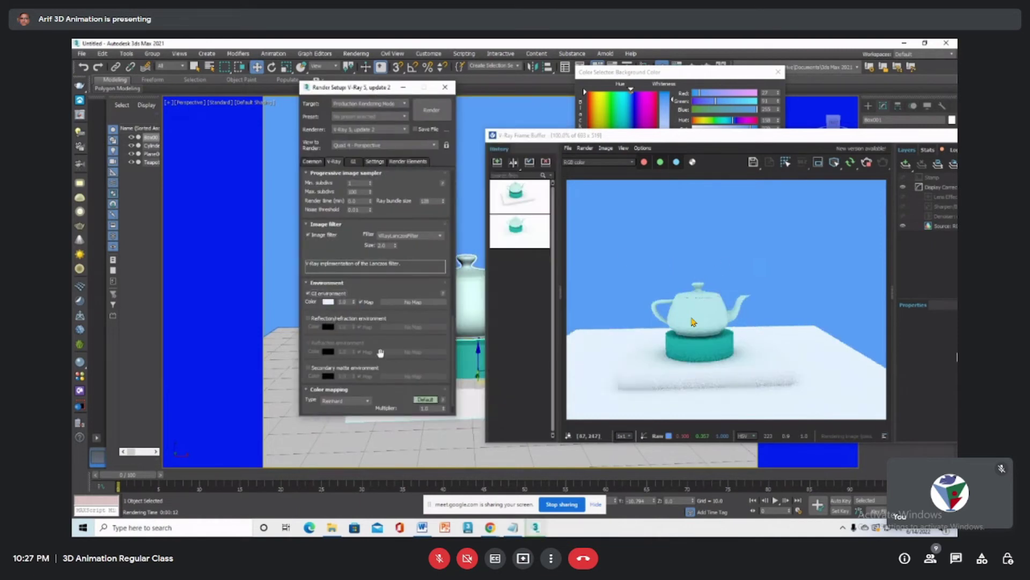
left_click(328, 302)
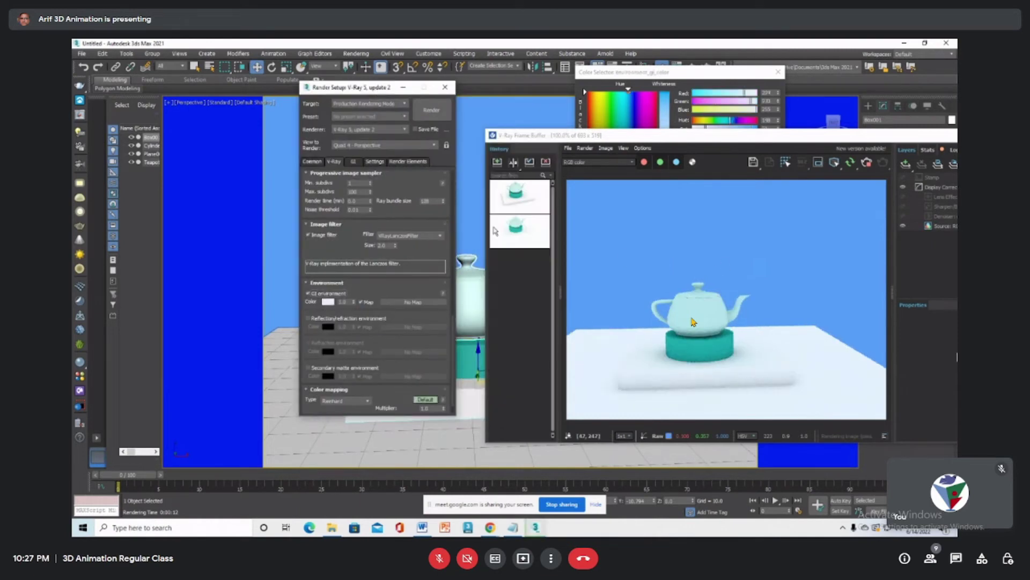
left_click_drag(701, 142, 655, 224)
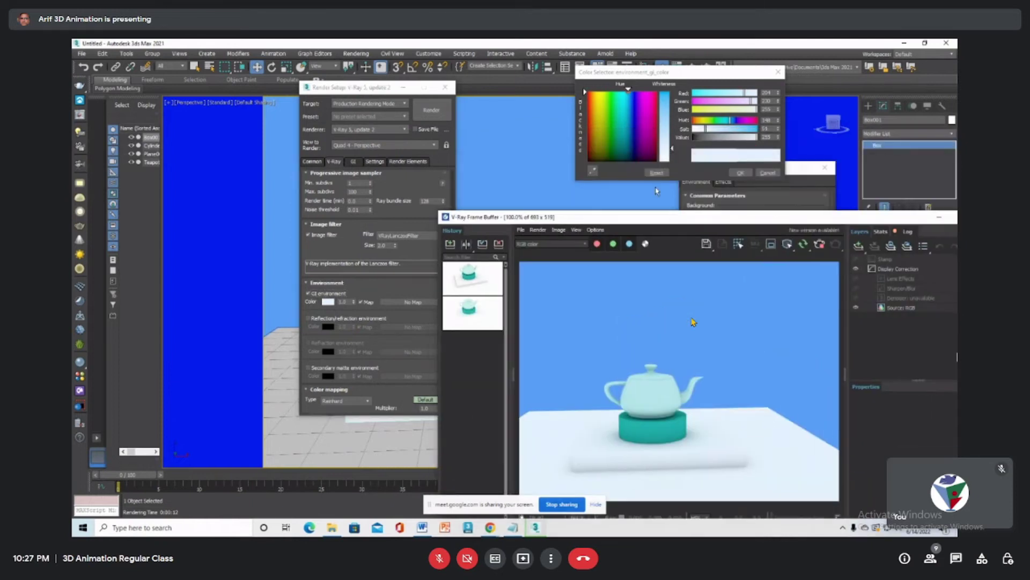
left_click(723, 209)
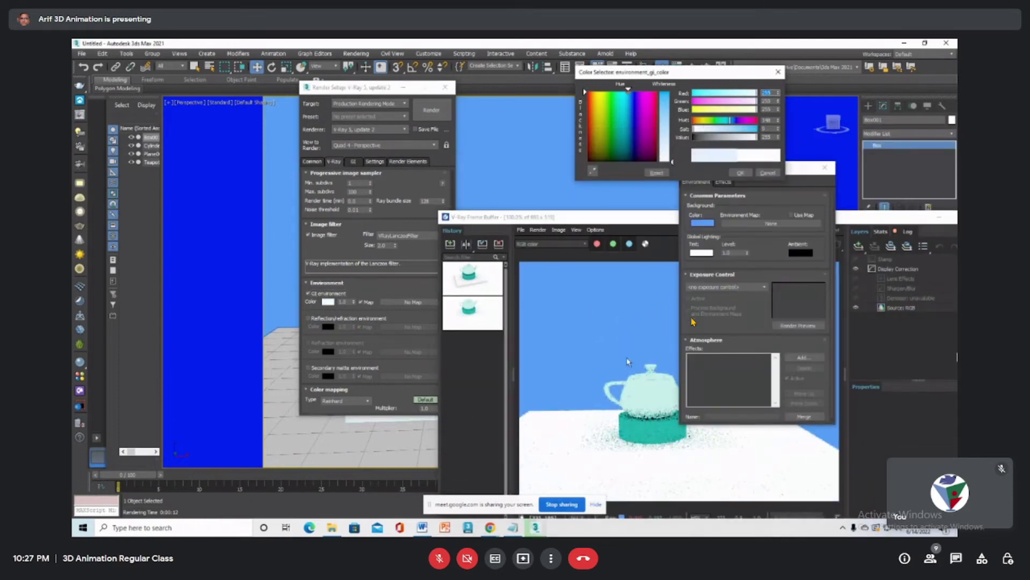
left_click(730, 367)
left_click_drag(644, 217, 578, 137)
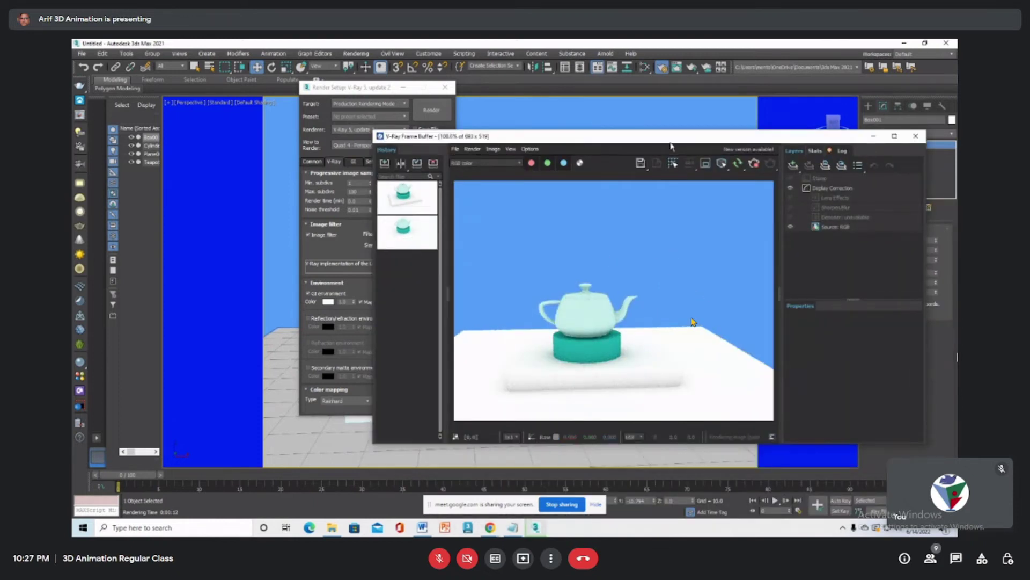
left_click_drag(671, 139, 724, 126)
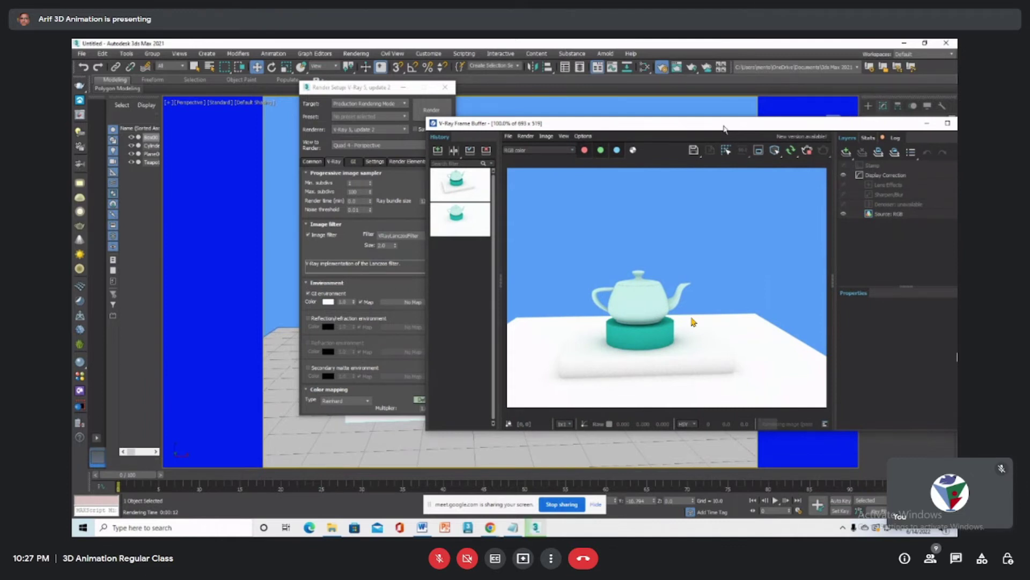
Toggle the GI environment override off and back on
left_click(312, 294)
left_click(308, 294)
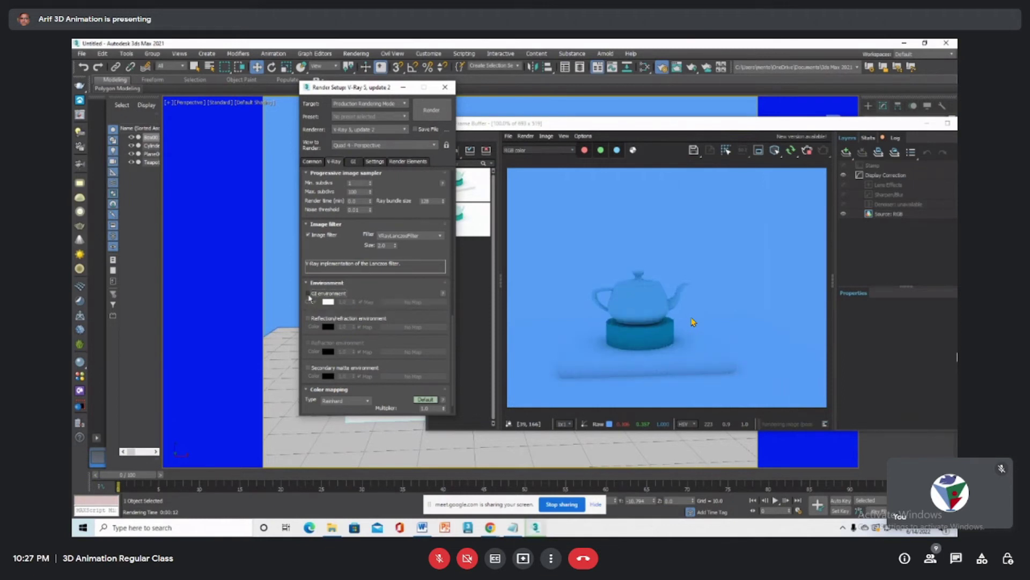
left_click(308, 294)
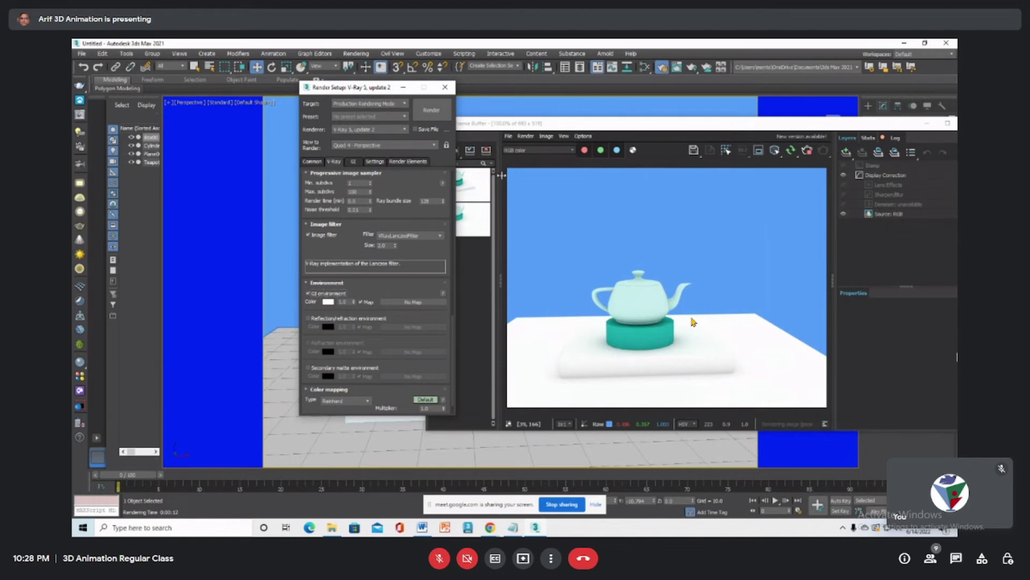
Minimize Render Setup and close Environment and Effects to uncover the scene
left_click_drag(386, 93, 309, 123)
left_click(327, 118)
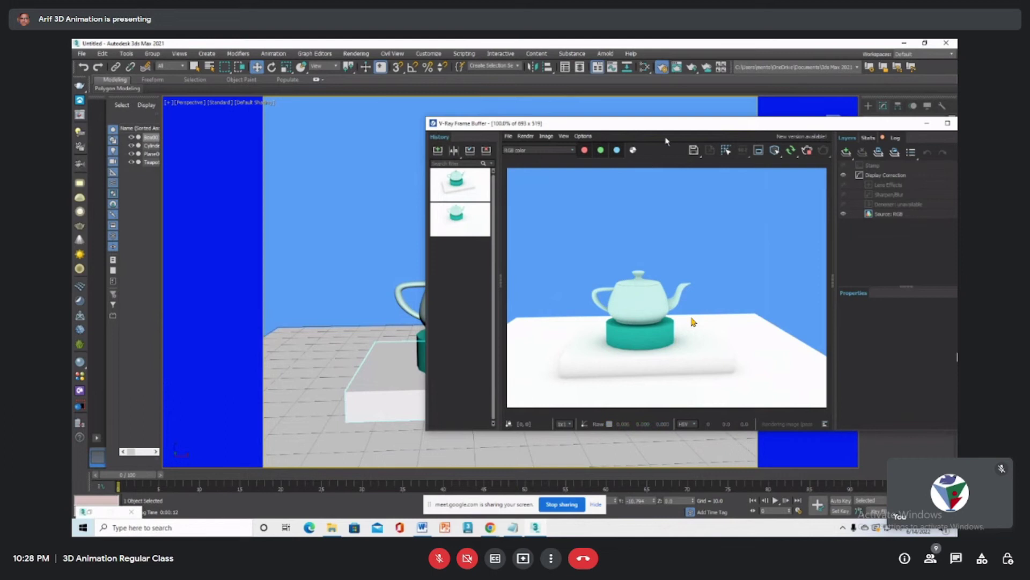
left_click_drag(654, 132, 365, 221)
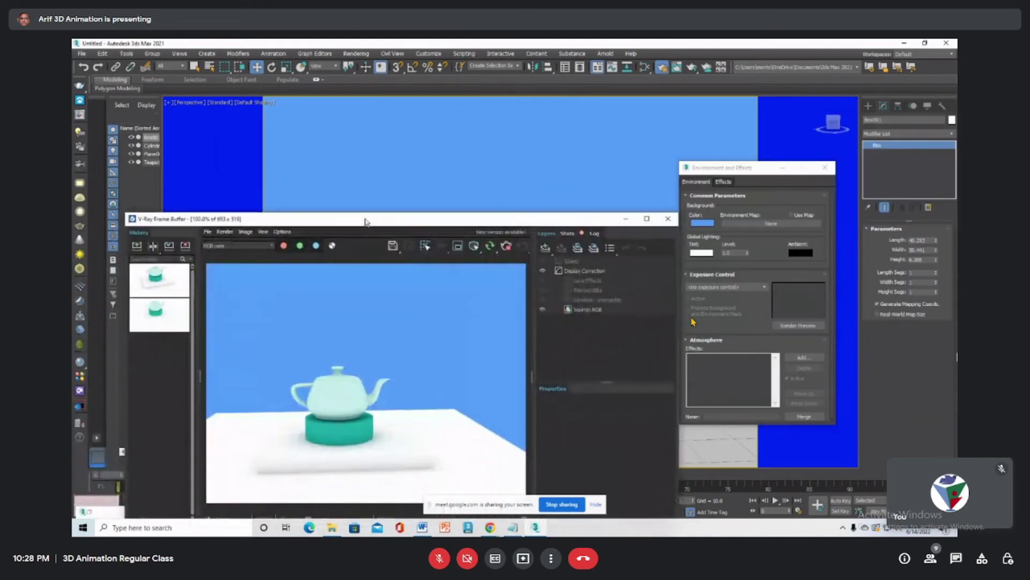
left_click(783, 167)
left_click_drag(563, 219, 583, 340)
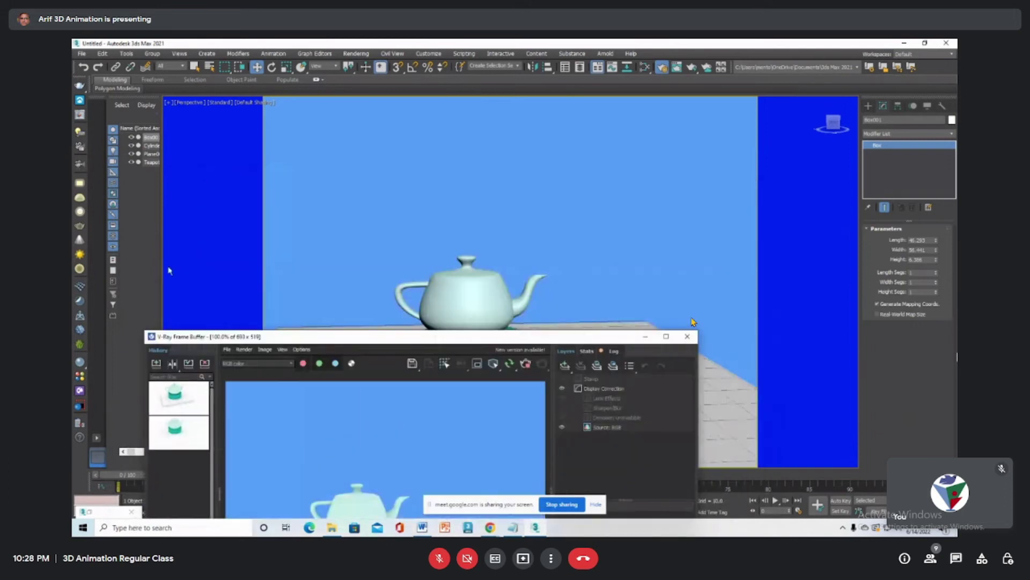
left_click_drag(472, 341, 206, 350)
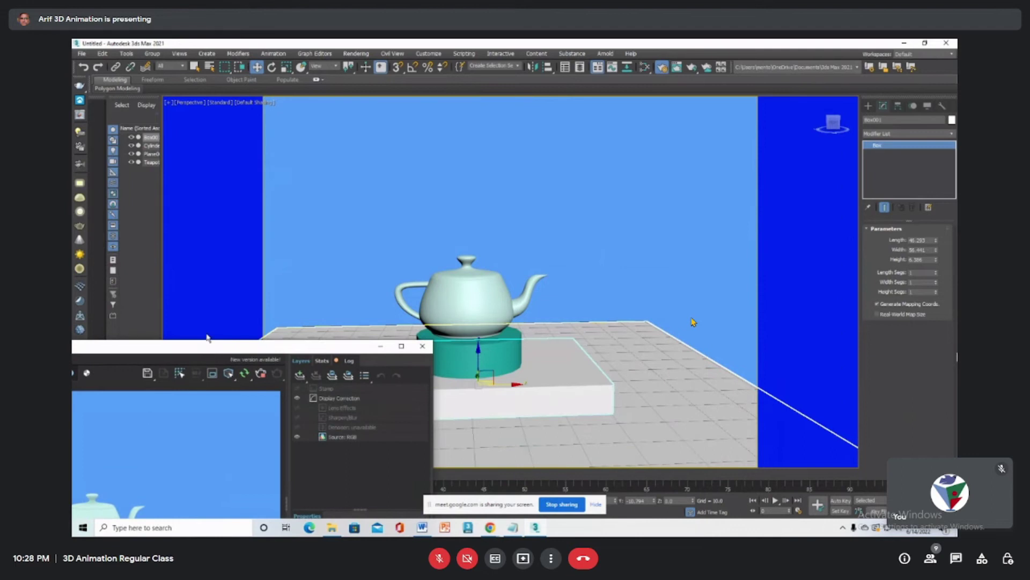
Place a VRayLight dome light on the ground plane and move it to Y=0
left_click(80, 198)
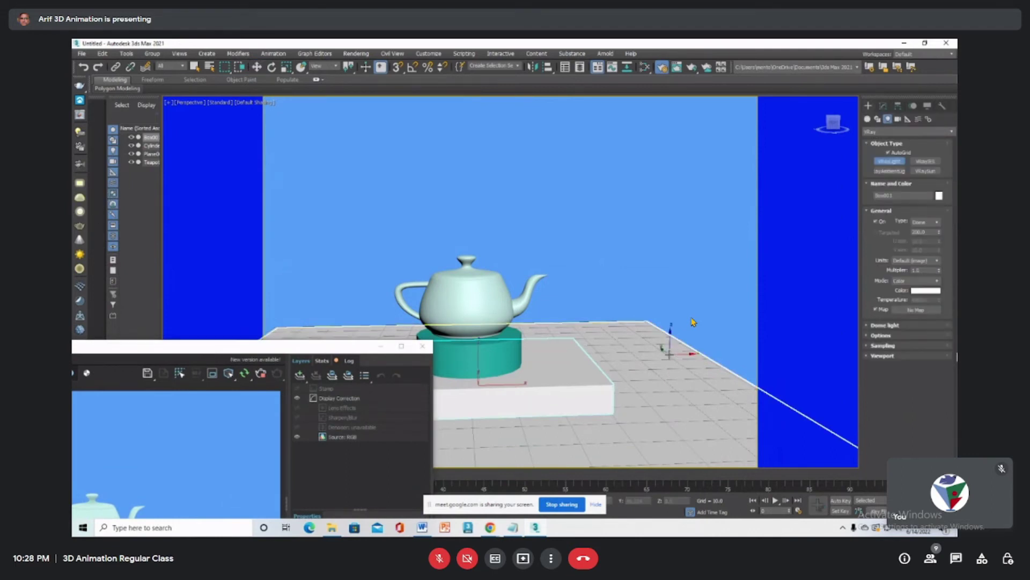
left_click(649, 335)
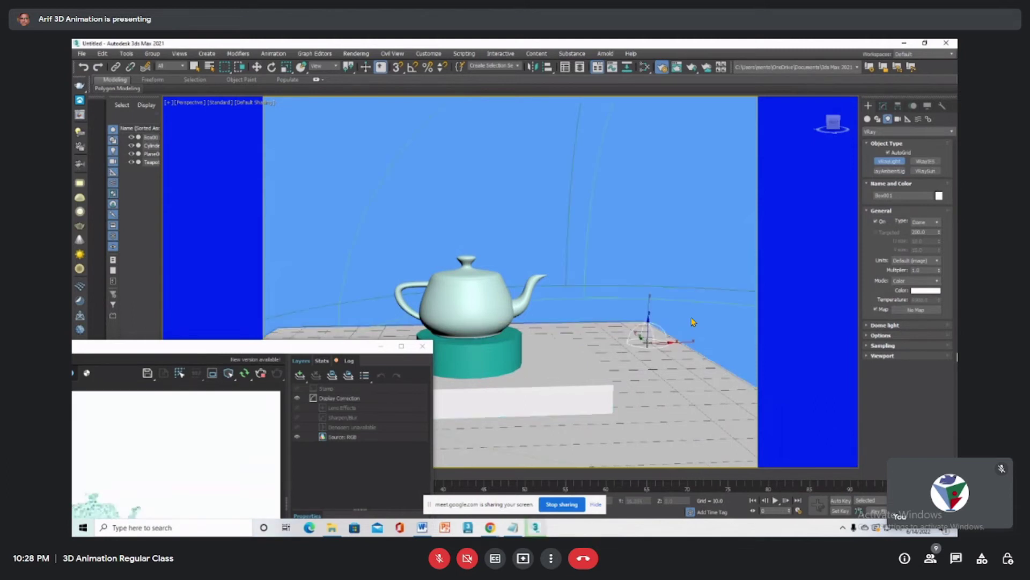
key("w")
scroll(693, 322, "down", 6)
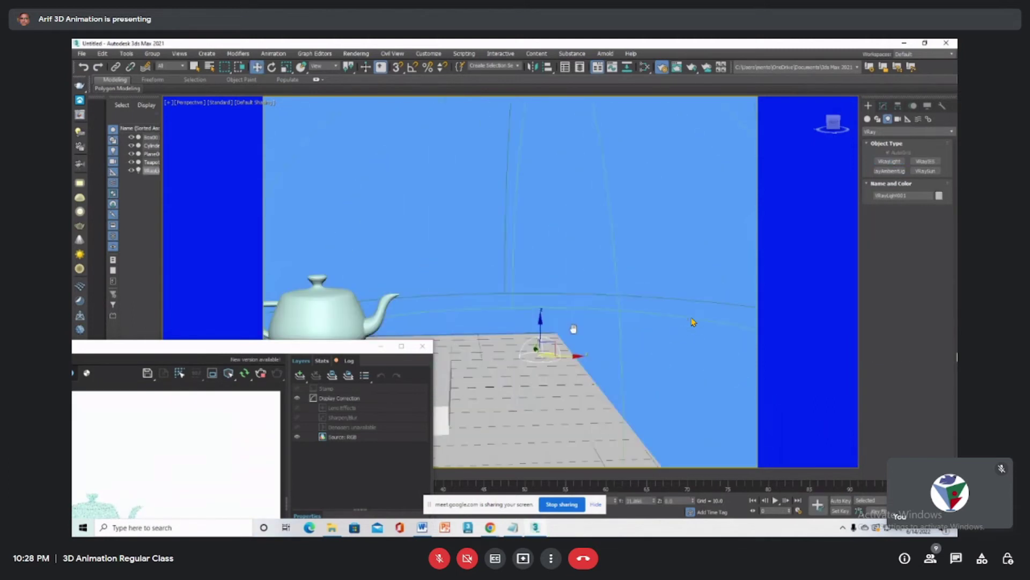
mouse_move(583, 330)
left_mouse_down()
mouse_move(553, 337)
mouse_move(591, 338)
left_mouse_up()
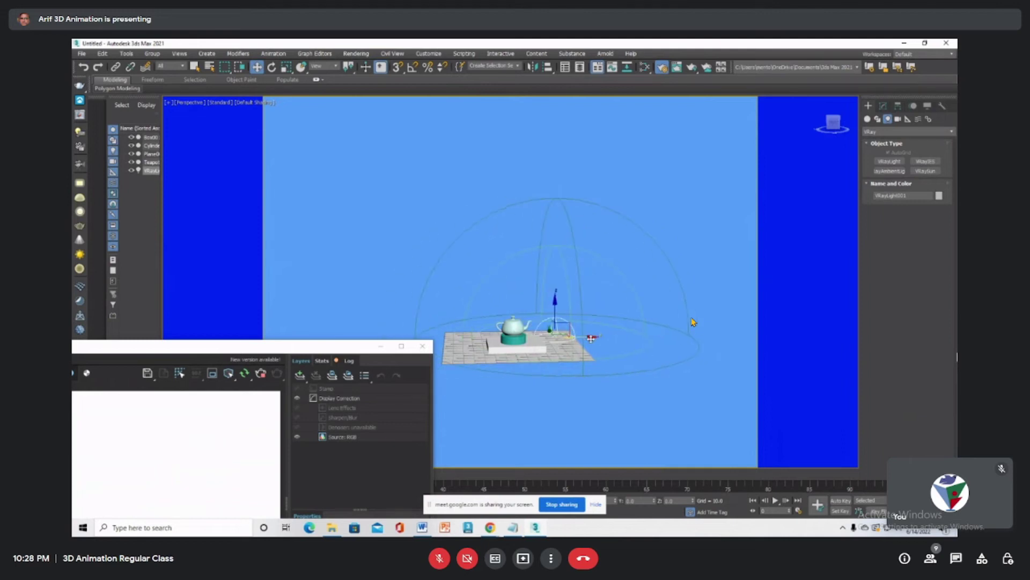
scroll(591, 338, "up", 5)
middle_click_drag(535, 358, 577, 377)
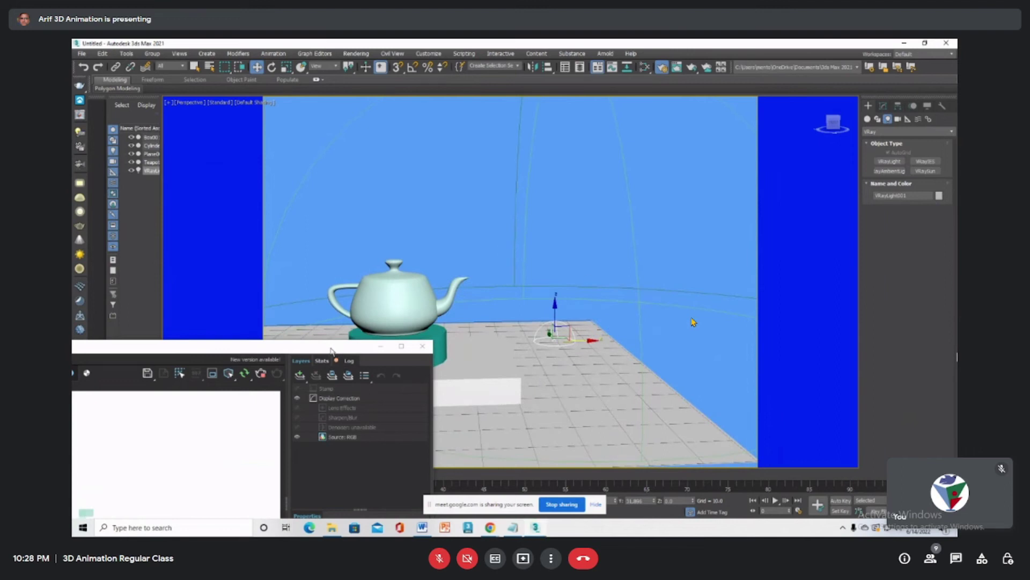
left_click_drag(331, 351, 957, 129)
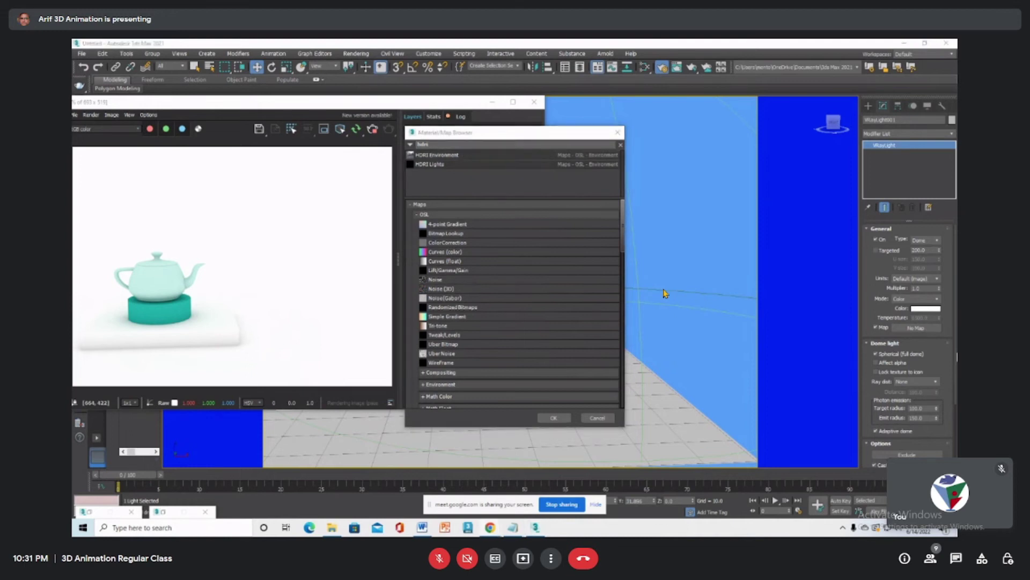
Search Google for HDRI Haven and enlarge the browser window to scan the results
left_click(493, 317)
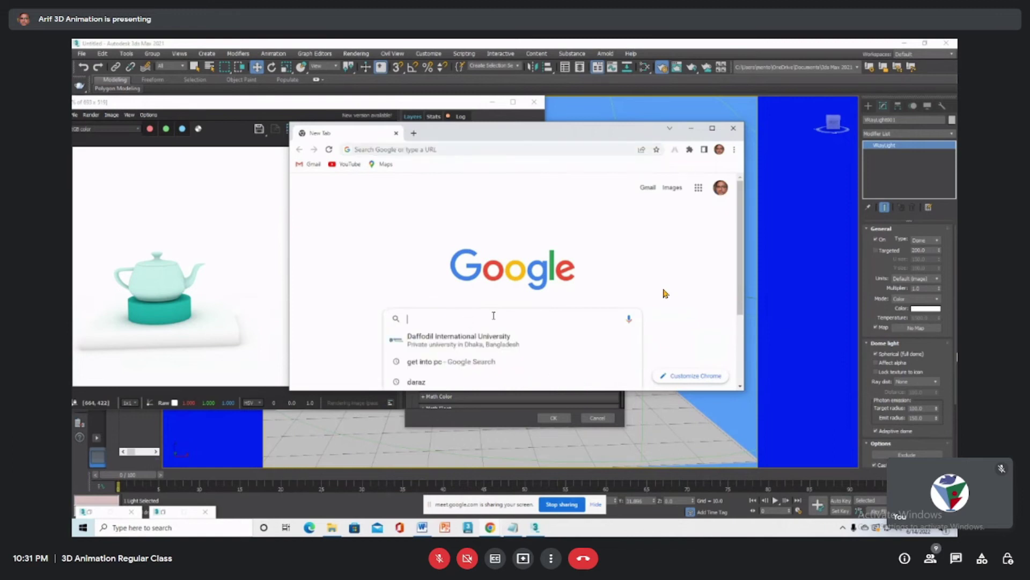
type("HD")
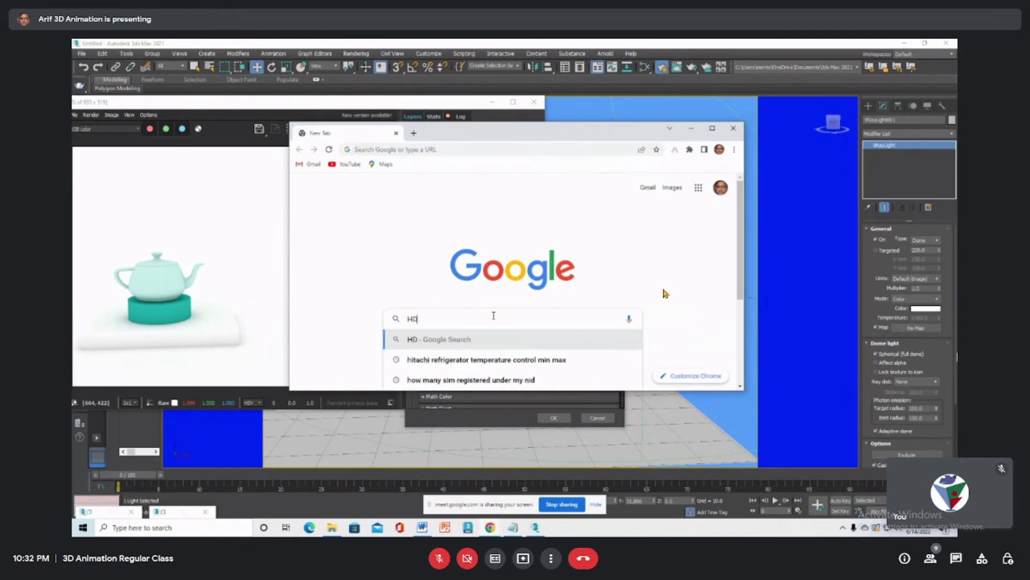
type("RI")
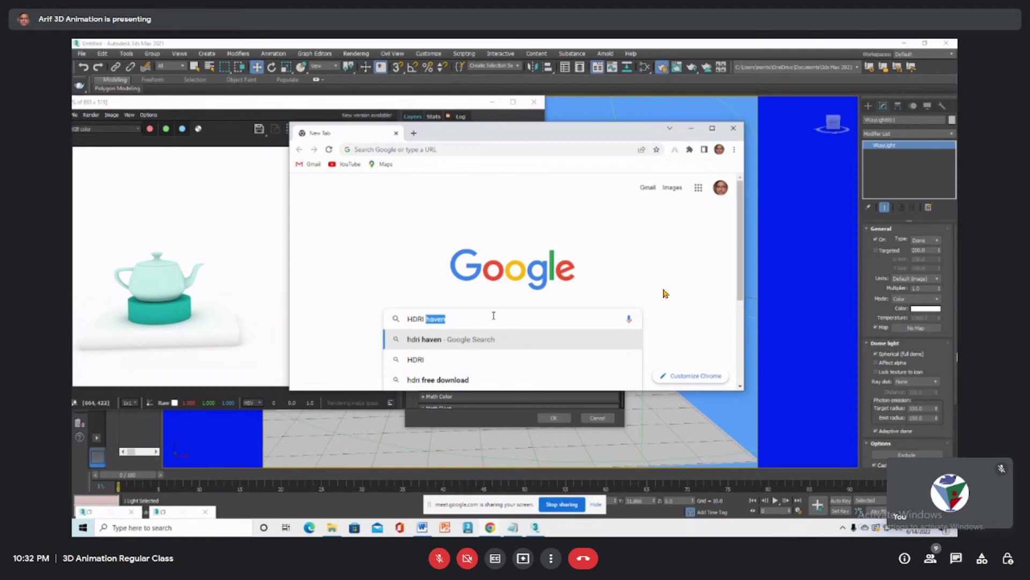
left_click(426, 340)
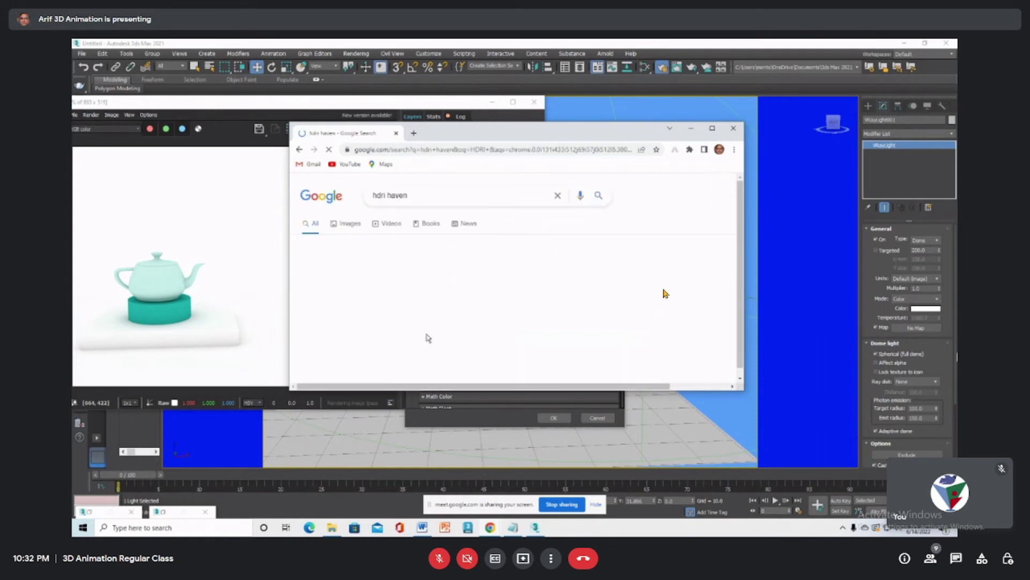
left_click_drag(592, 132, 442, 70)
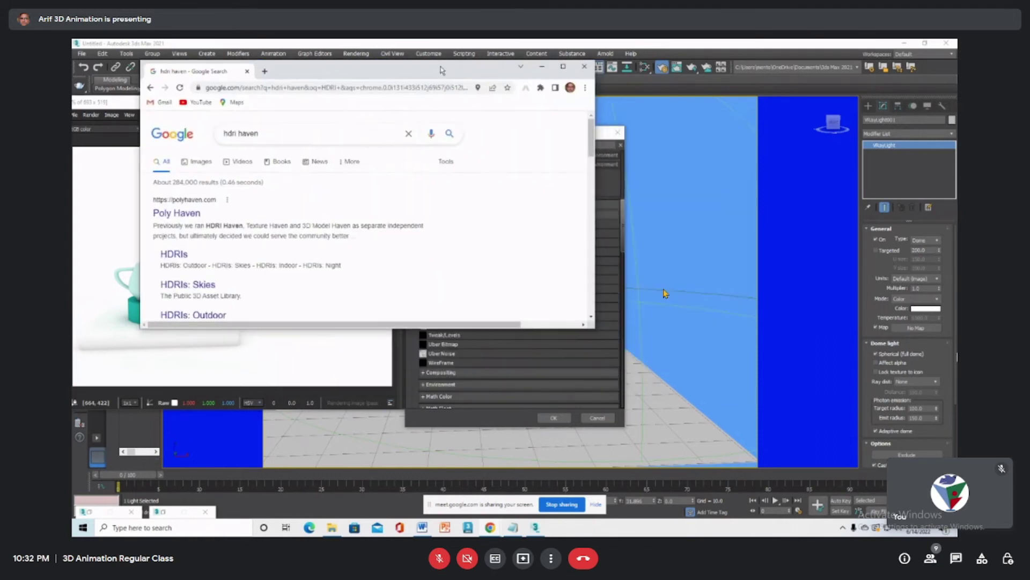
left_click_drag(595, 328, 871, 490)
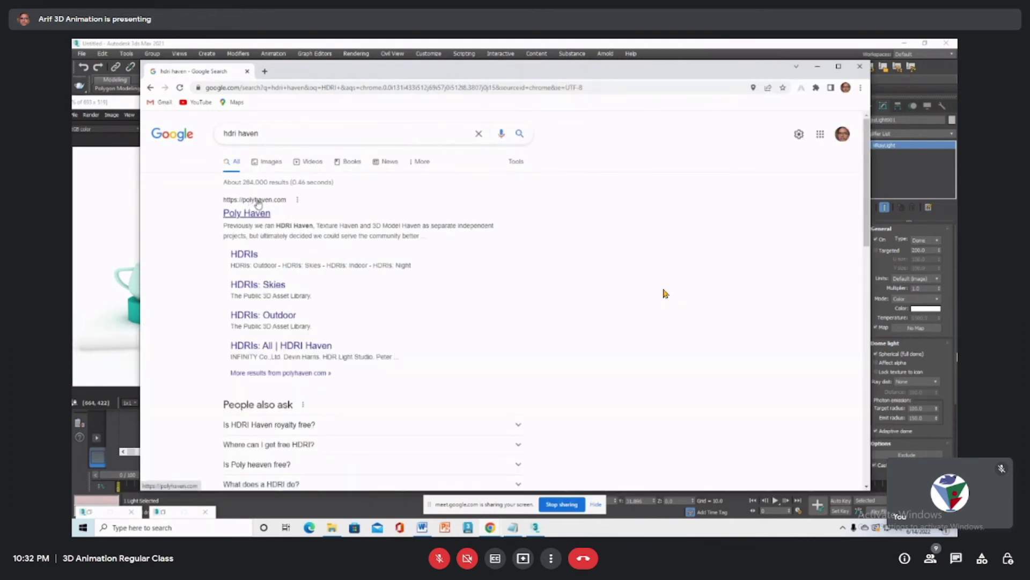
scroll(320, 283, "down", 3)
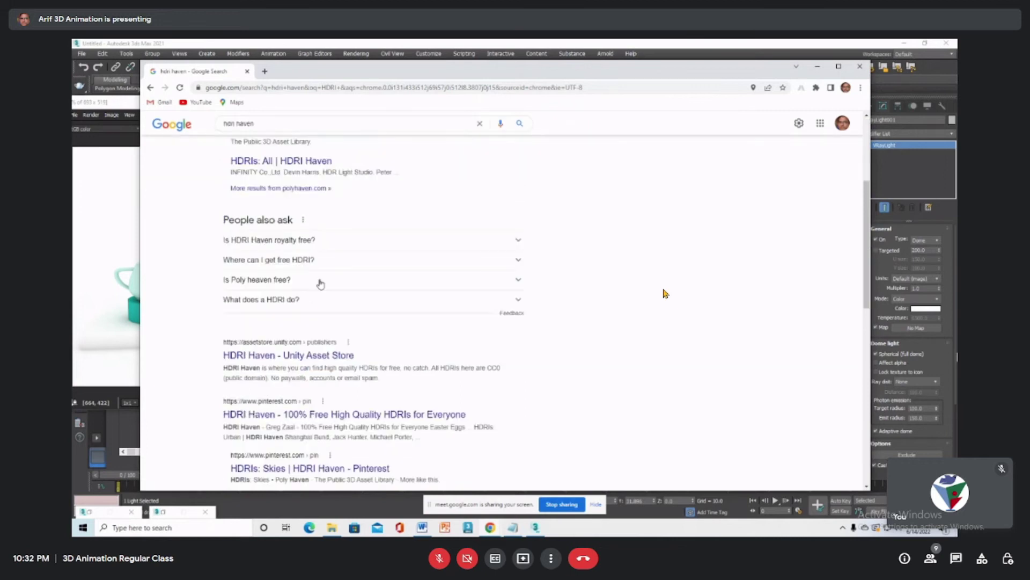
scroll(320, 283, "down", 10)
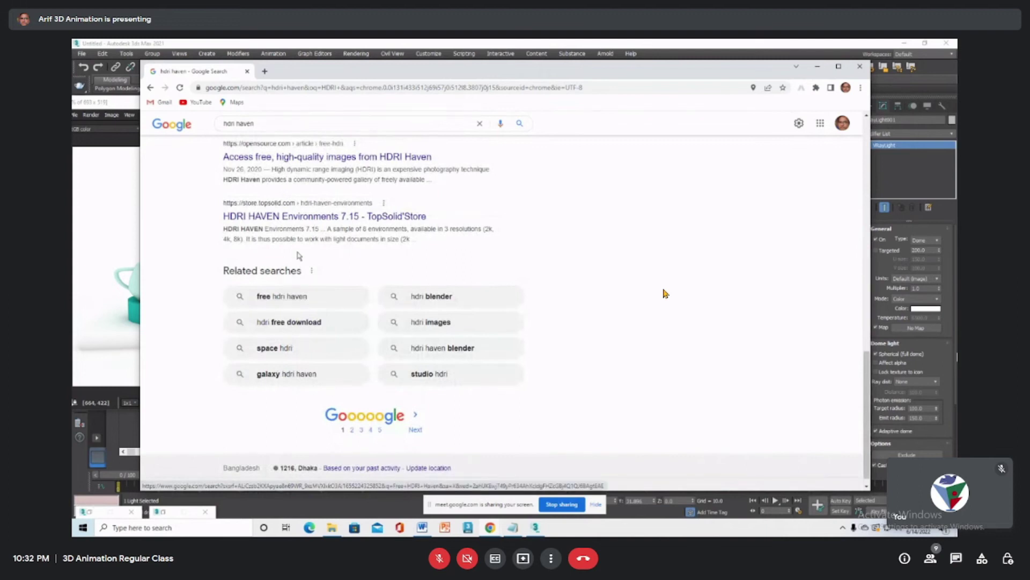
scroll(286, 223, "up", 1)
scroll(286, 222, "up", 1)
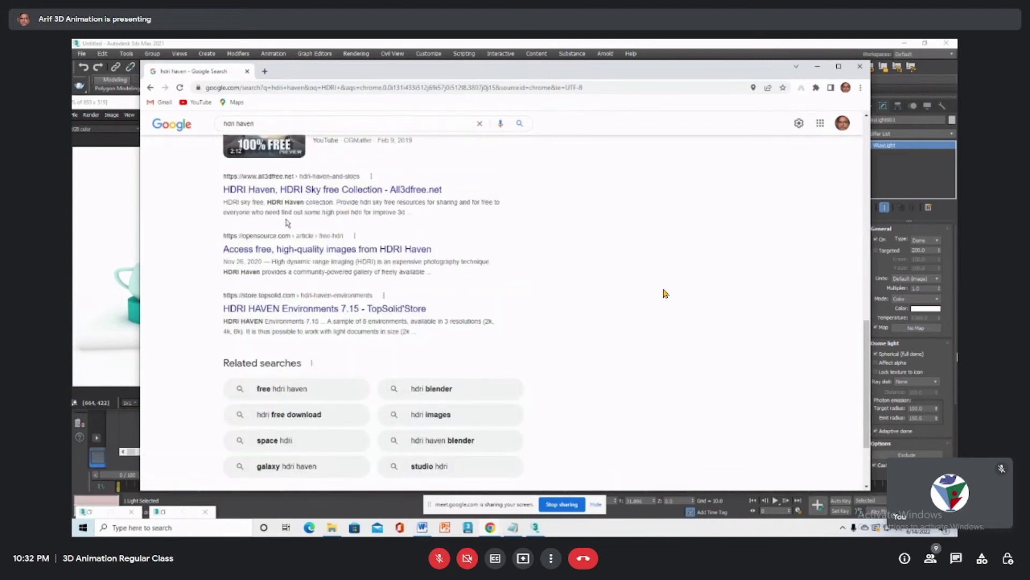
Skim the opensource.com HDRI Haven article, then go back and follow the Poly Haven result
left_click(288, 250)
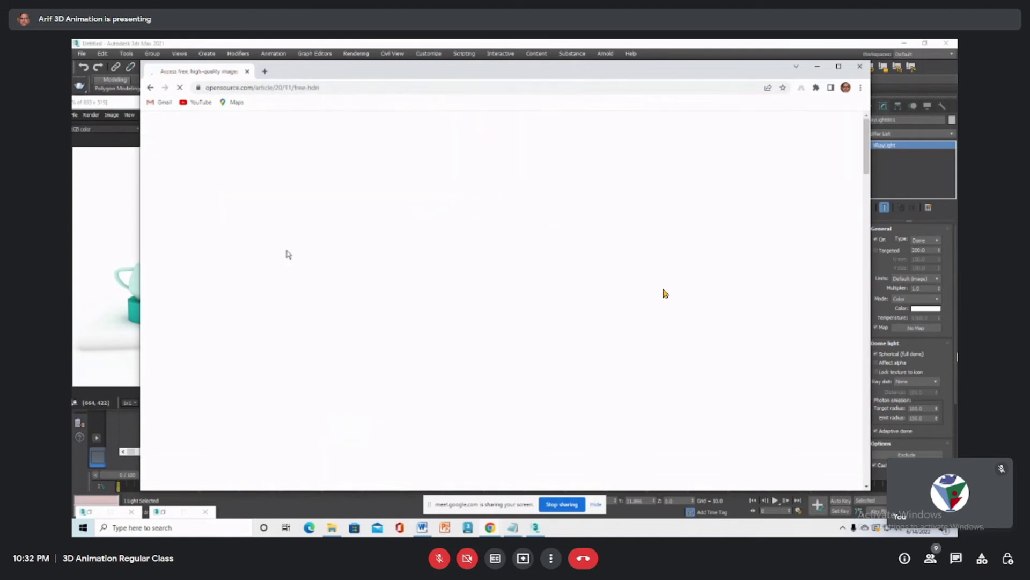
scroll(665, 293, "down", 3)
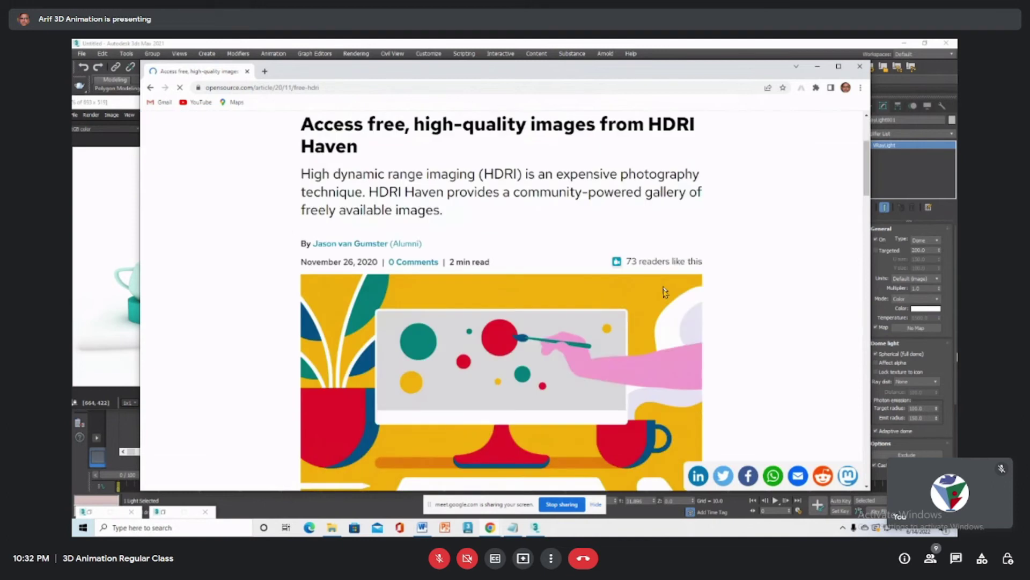
scroll(665, 293, "down", 10)
scroll(665, 293, "up", 5)
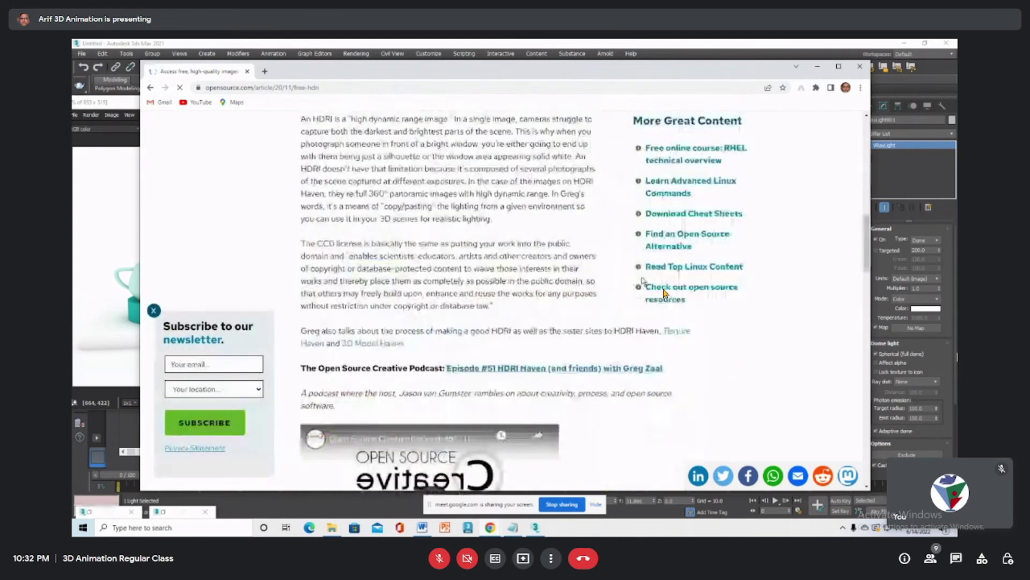
scroll(642, 279, "up", 15)
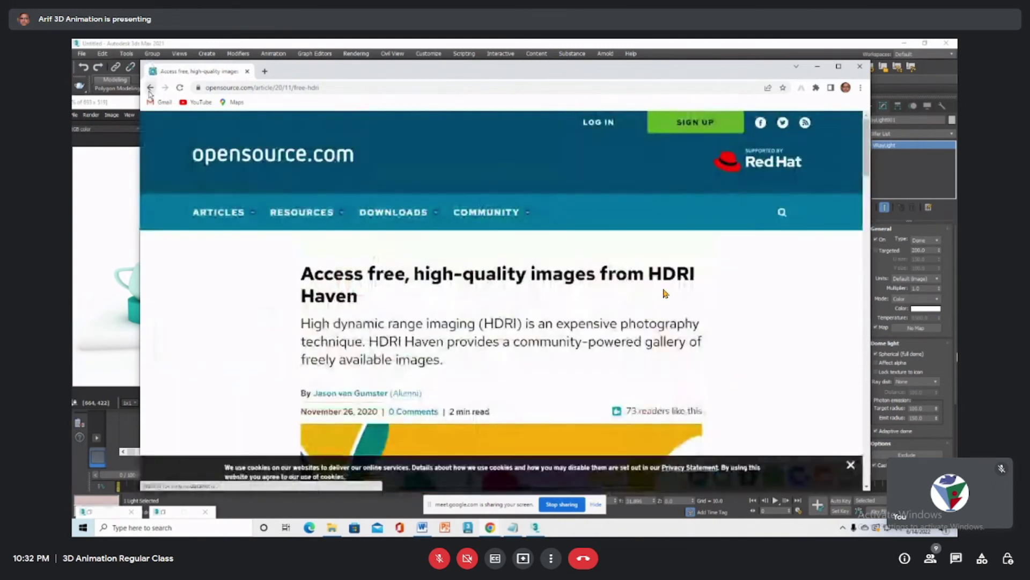
left_click(150, 88)
scroll(330, 202, "up", 3)
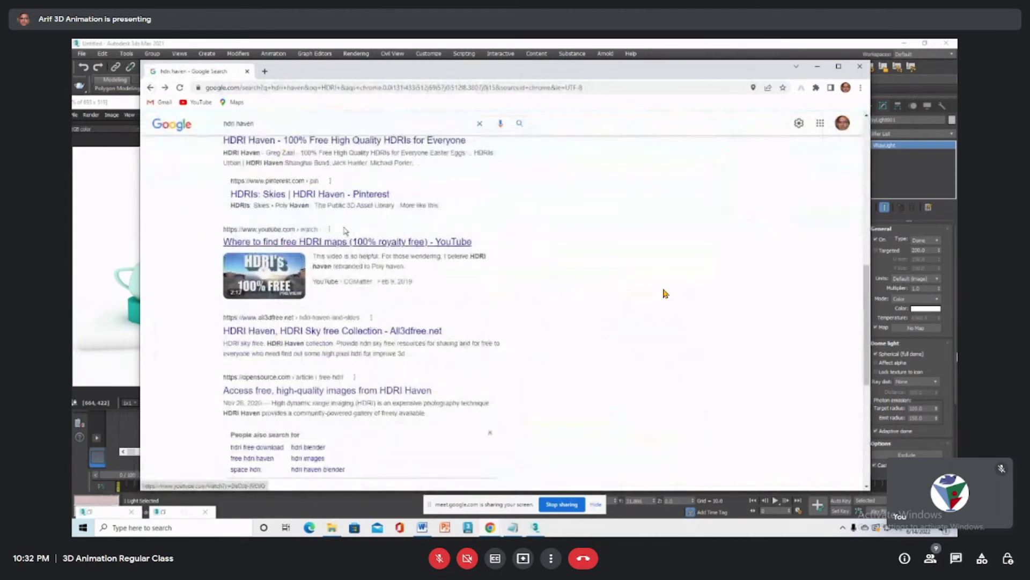
scroll(345, 231, "up", 6)
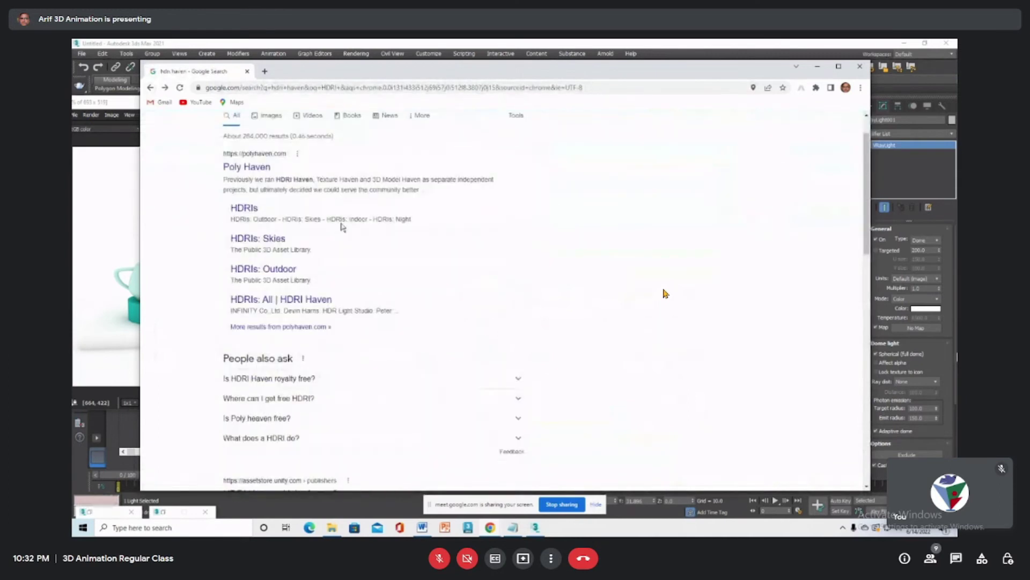
left_click(263, 159)
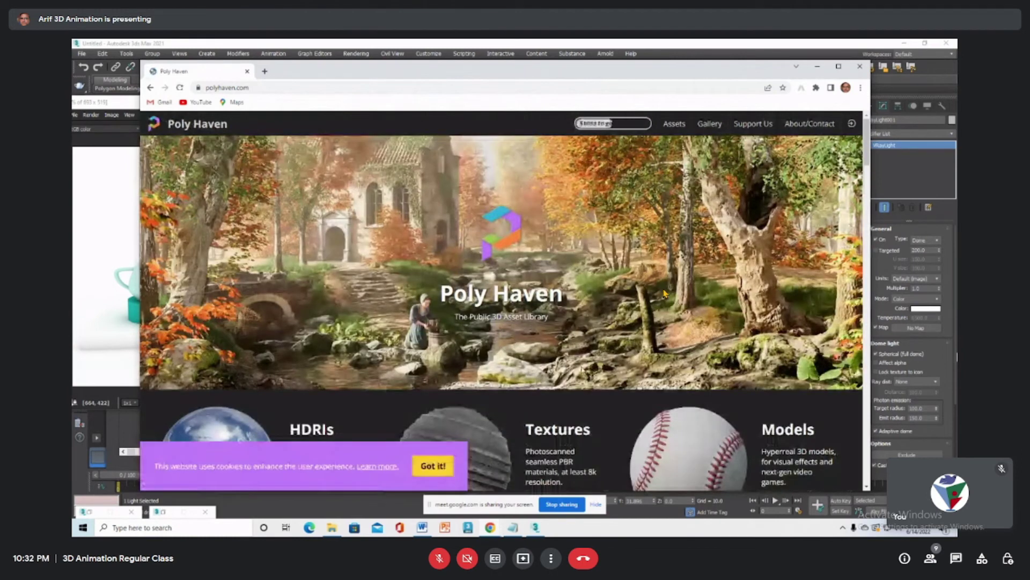
Browse Poly Haven's HDRI catalogue in a maximized window and pick Derelict Highway Midday
scroll(555, 380, "down", 3)
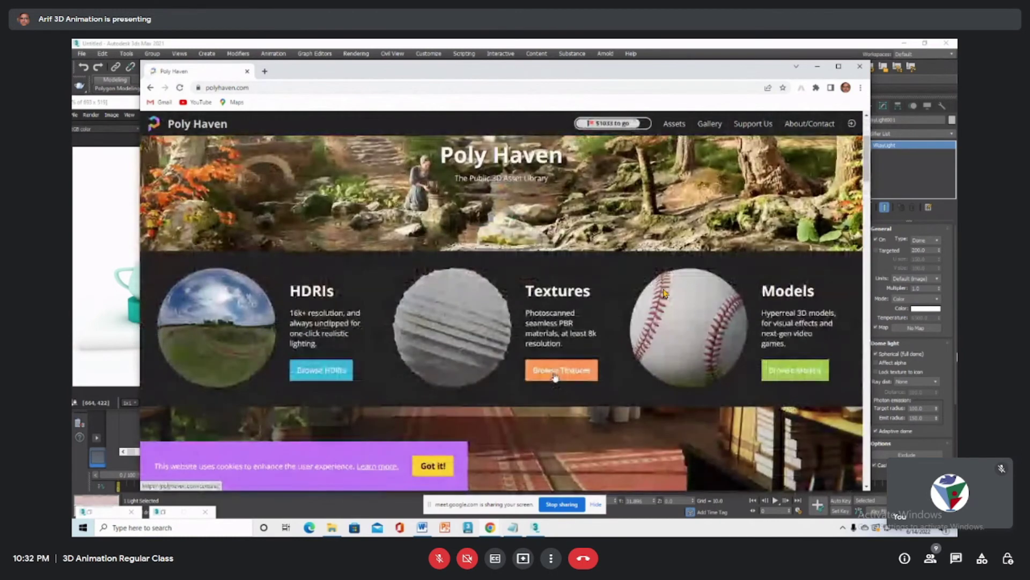
left_click(318, 374)
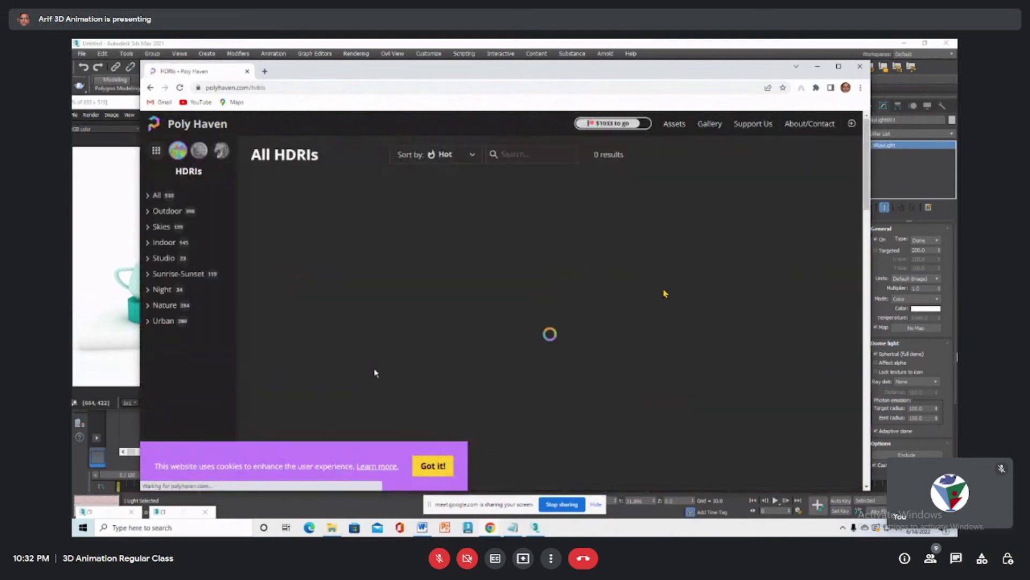
left_click(839, 67)
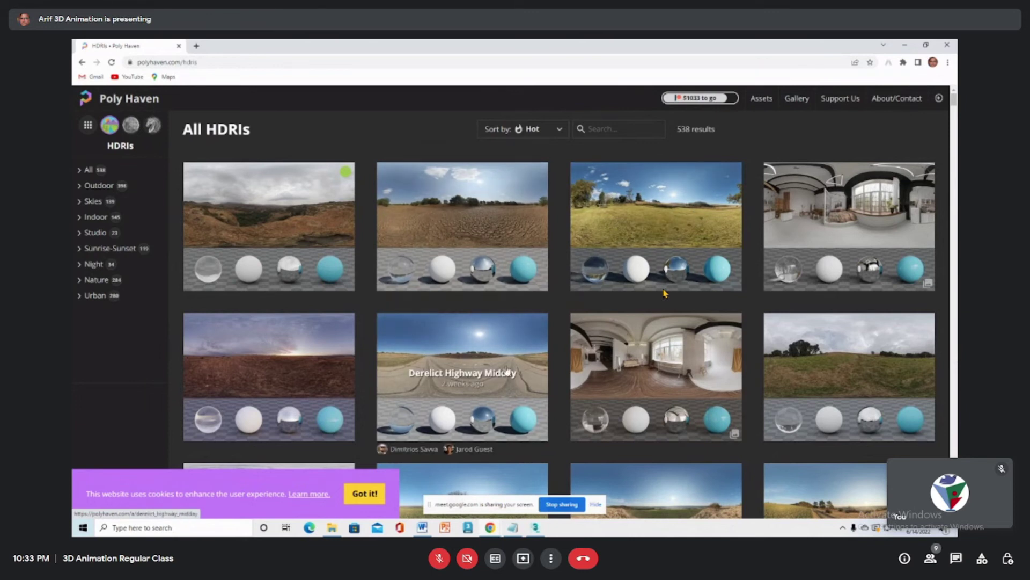
left_click(453, 339)
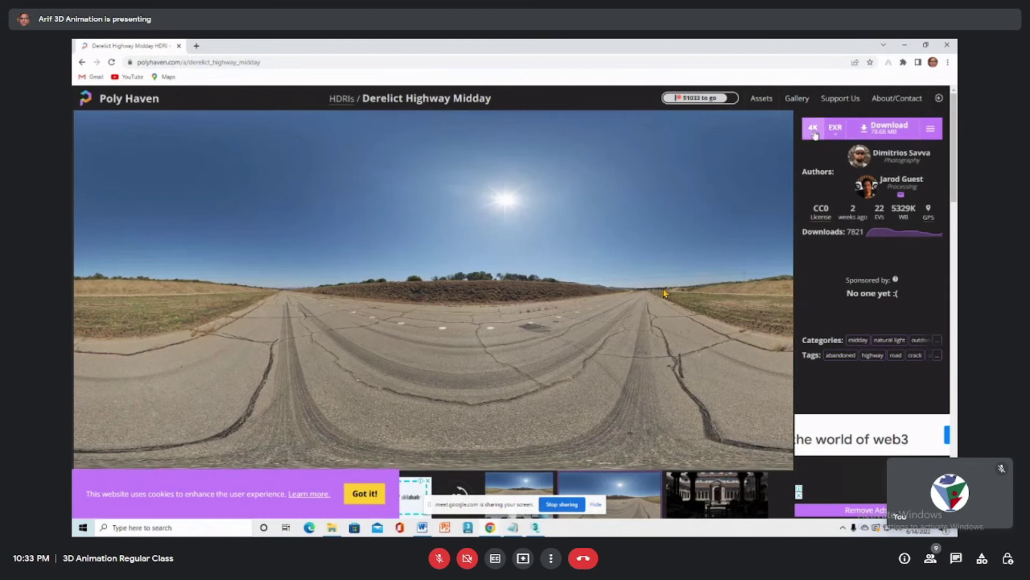
Choose HDR format at 2K resolution, after briefly trying 24K, and download the file
left_click(840, 149)
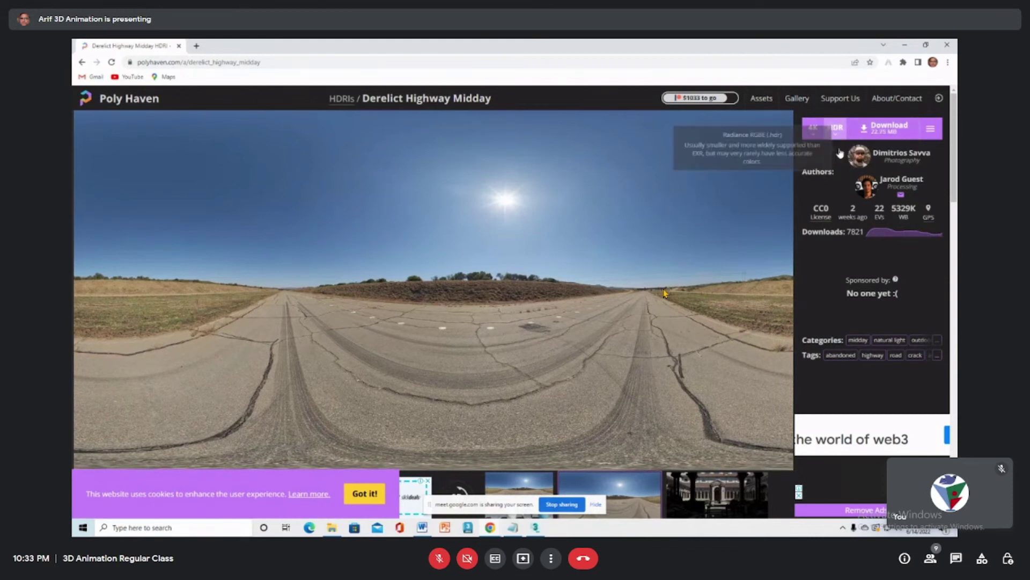
mouse_move(814, 135)
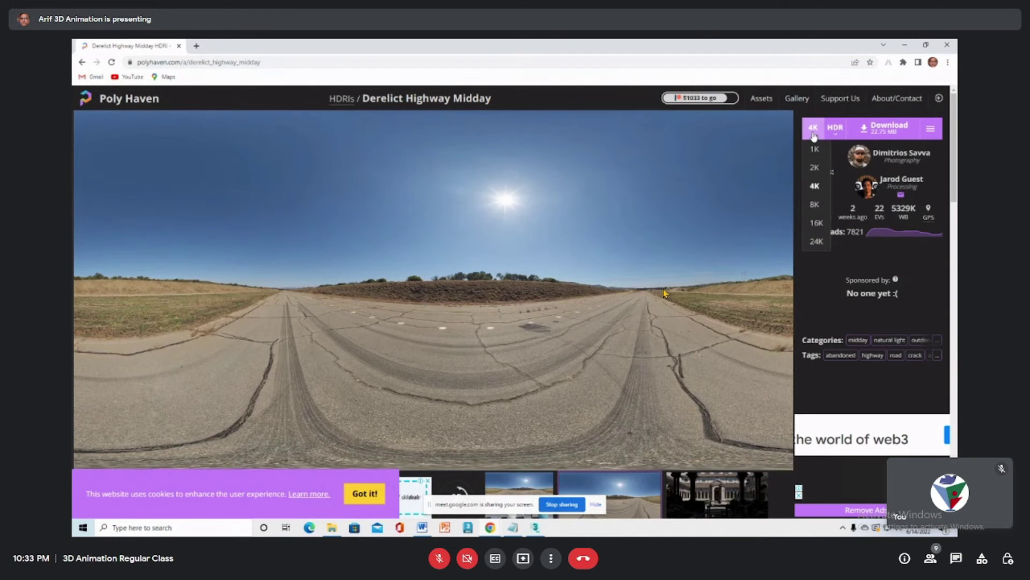
left_click(816, 169)
left_click(816, 169)
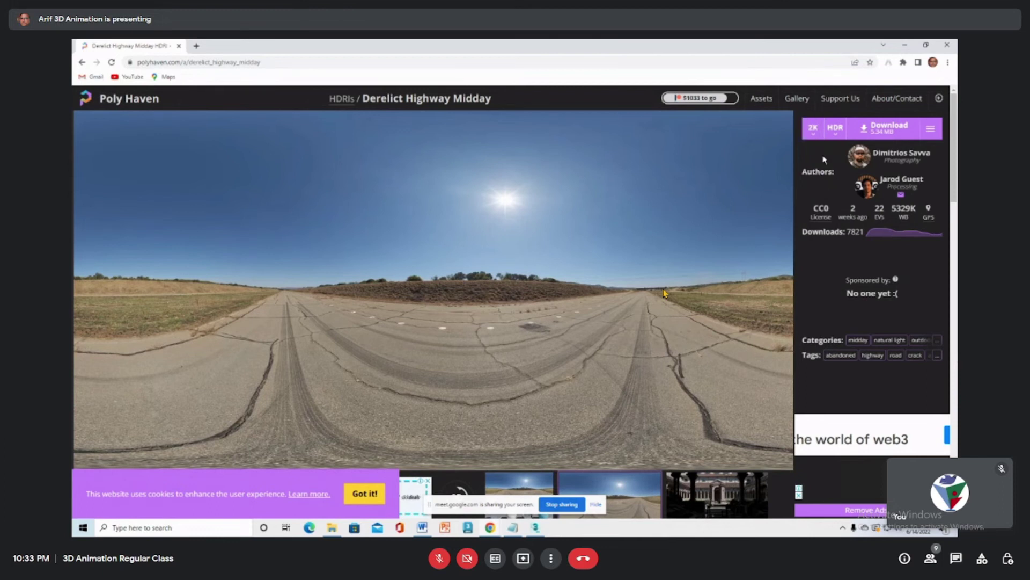
left_click(813, 128)
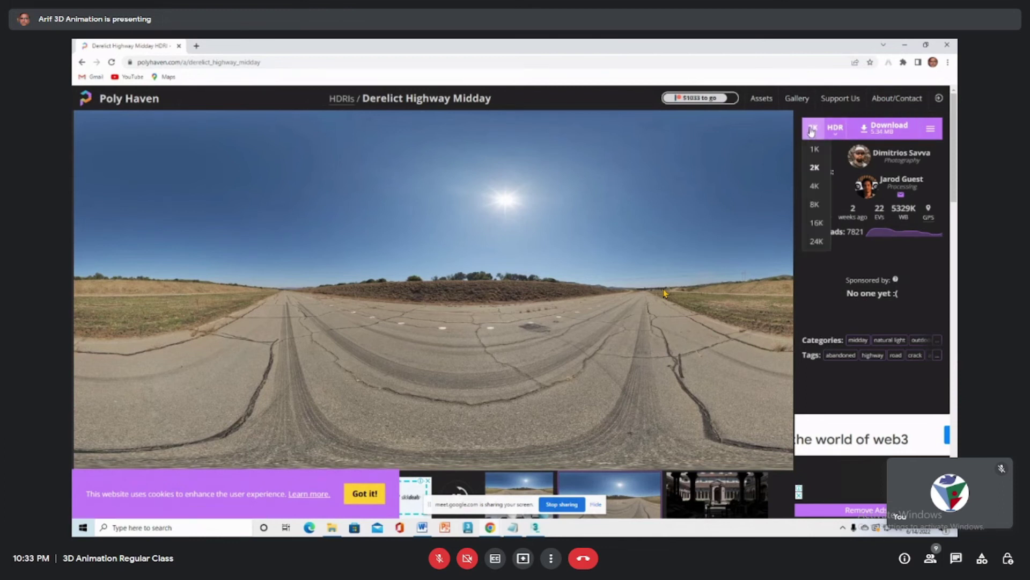
left_click(815, 243)
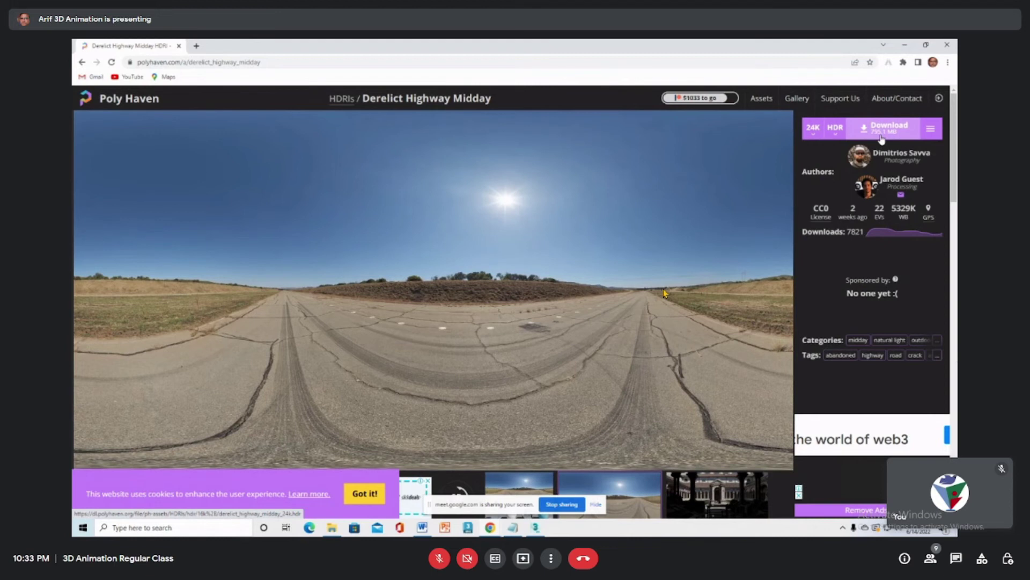
left_click(816, 135)
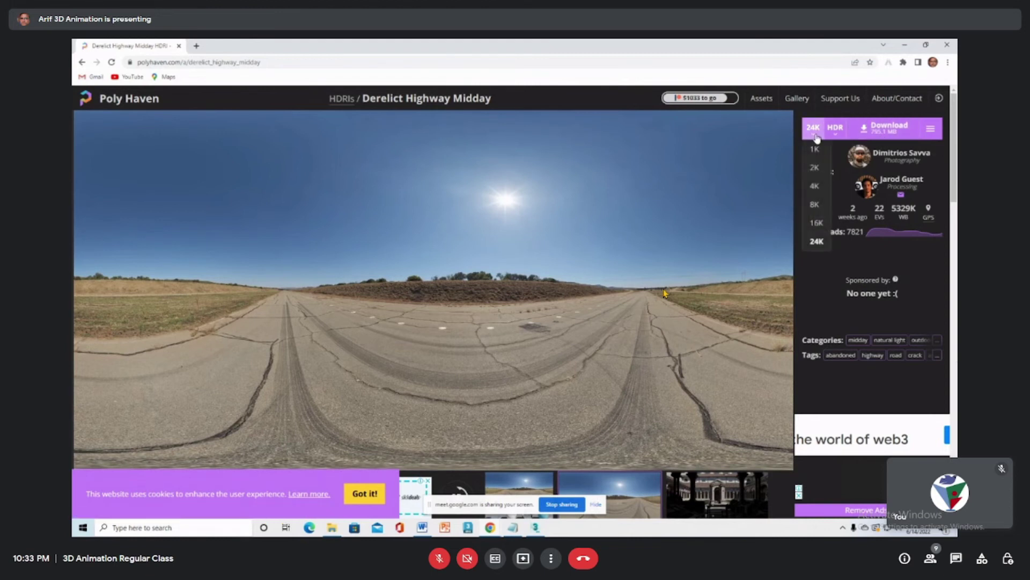
left_click(814, 167)
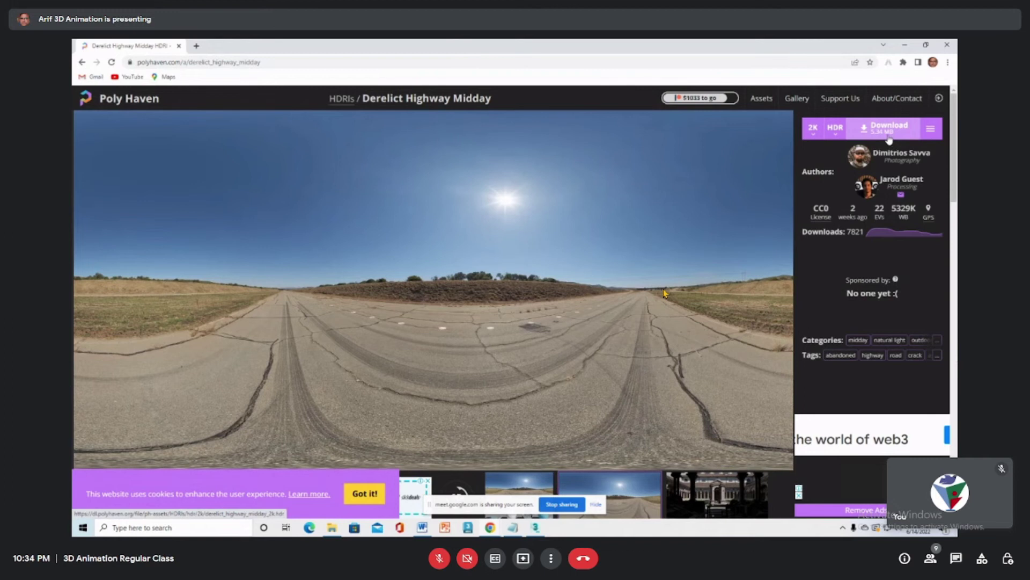
left_click(872, 128)
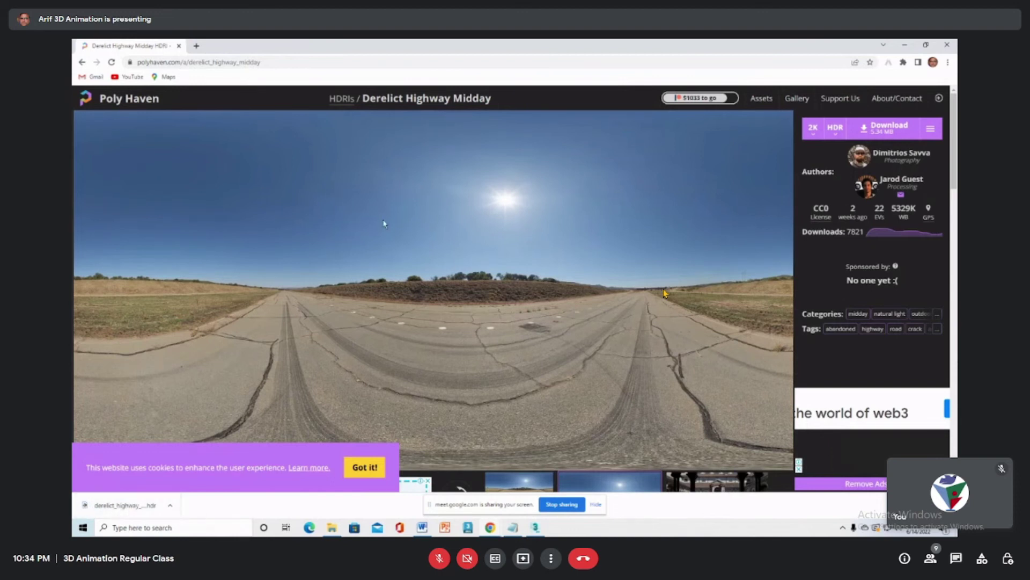
Show the downloaded derelict_highway_midday_2k HDR in its folder and copy it
right_click(127, 511)
left_click(163, 488)
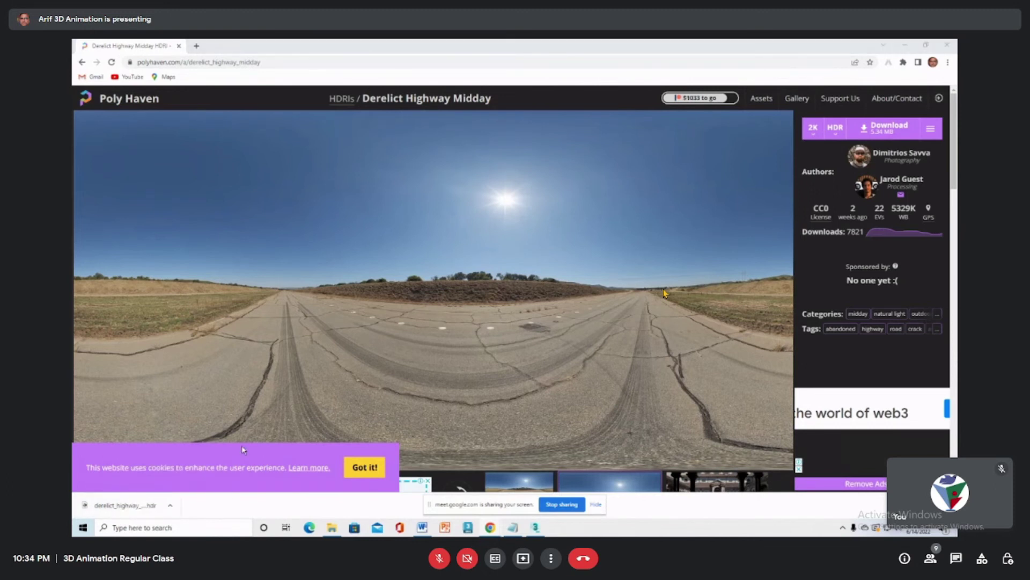
right_click(453, 214)
left_click(483, 410)
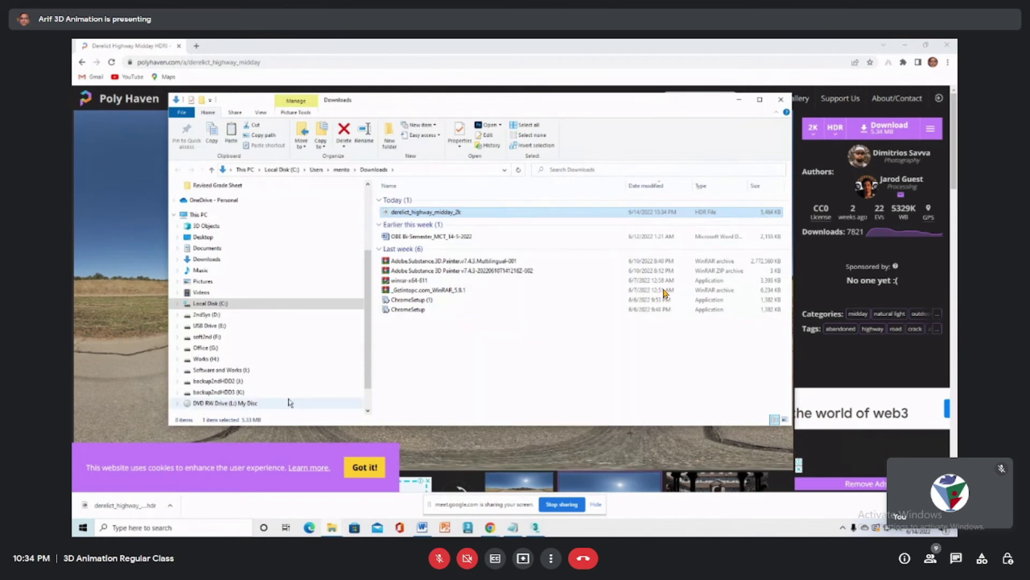
Paste it into Office (G:) > Serve Human > 6th Batch > Vray Channel, then return to 3ds Max
left_click(207, 349)
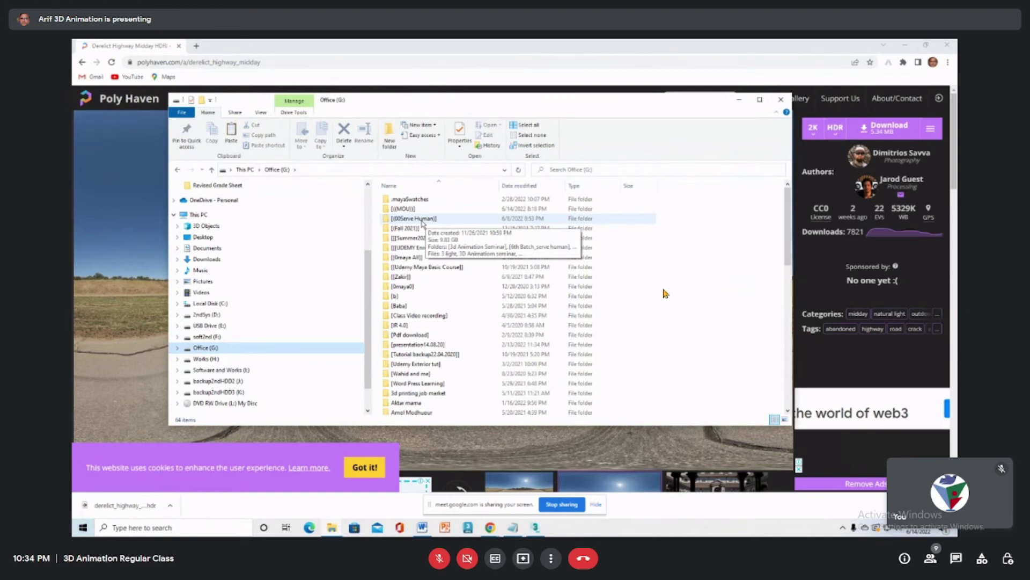
double_click(426, 223)
double_click(464, 216)
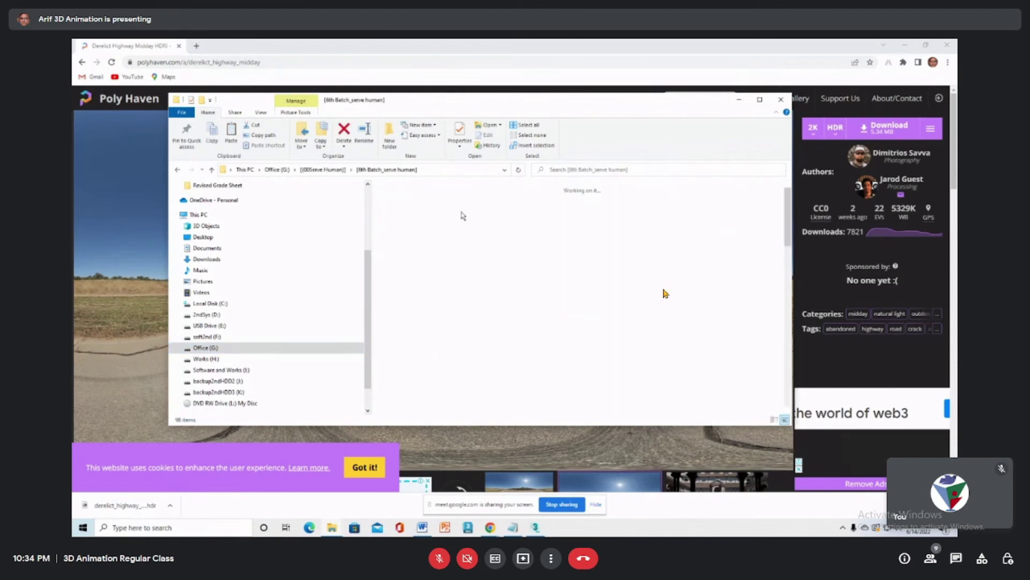
double_click(464, 215)
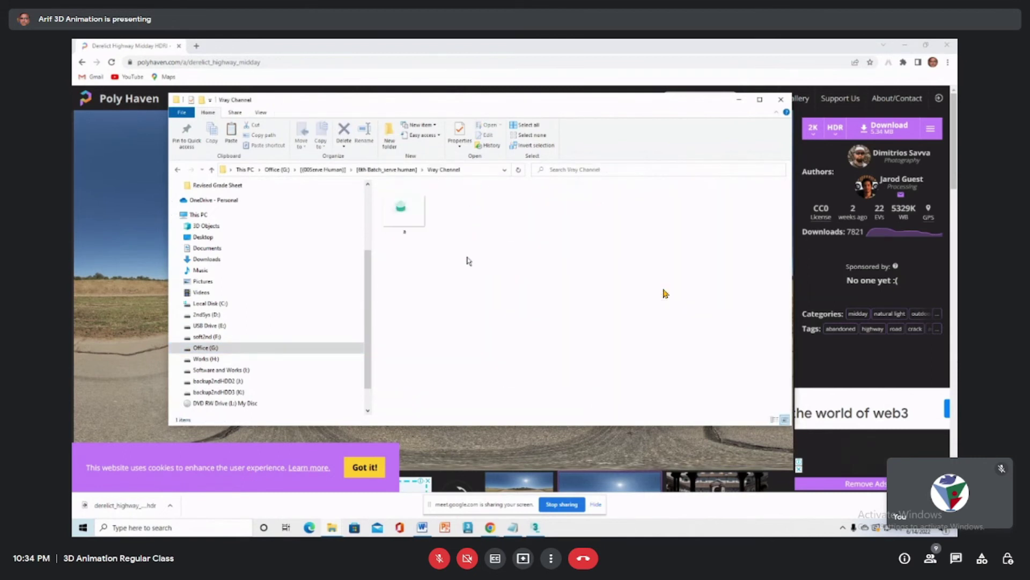
right_click(467, 261)
left_click(501, 325)
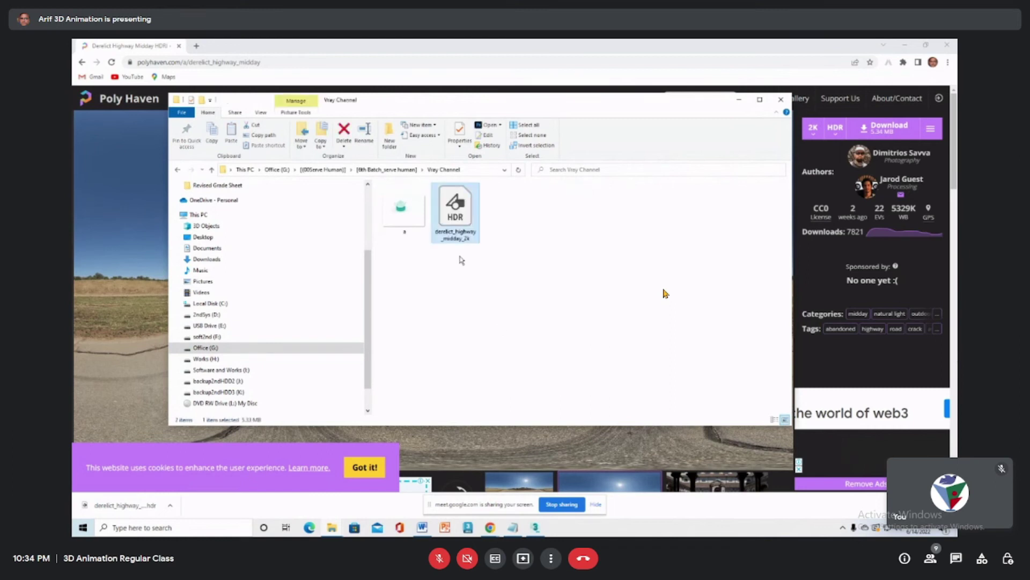
left_click(739, 100)
left_click(905, 45)
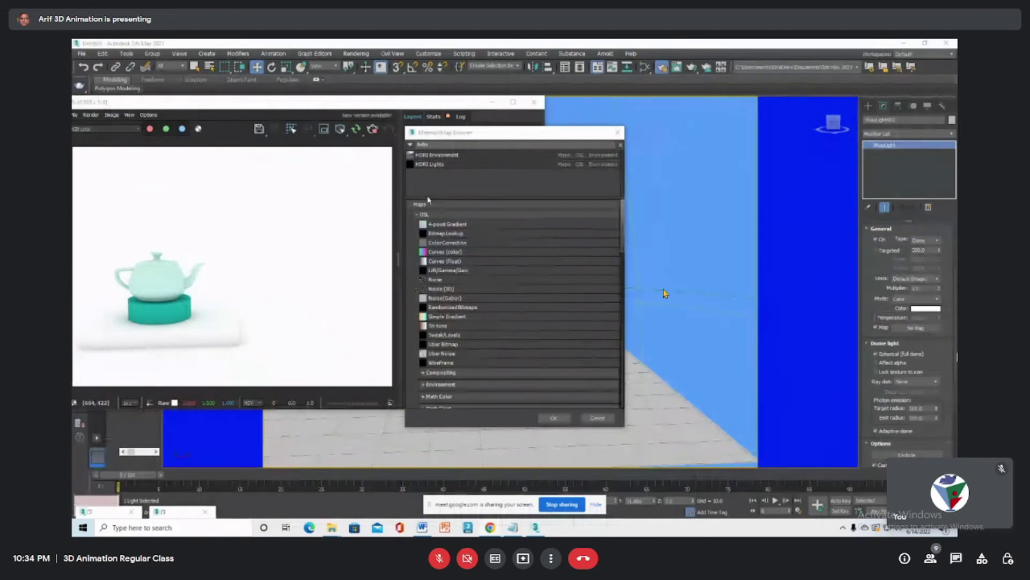
Add an HDRI Lights map to the dome light, loading derelict_highway_midday_2k from Office (G:) > Serve Human > Vray Channel
double_click(431, 164)
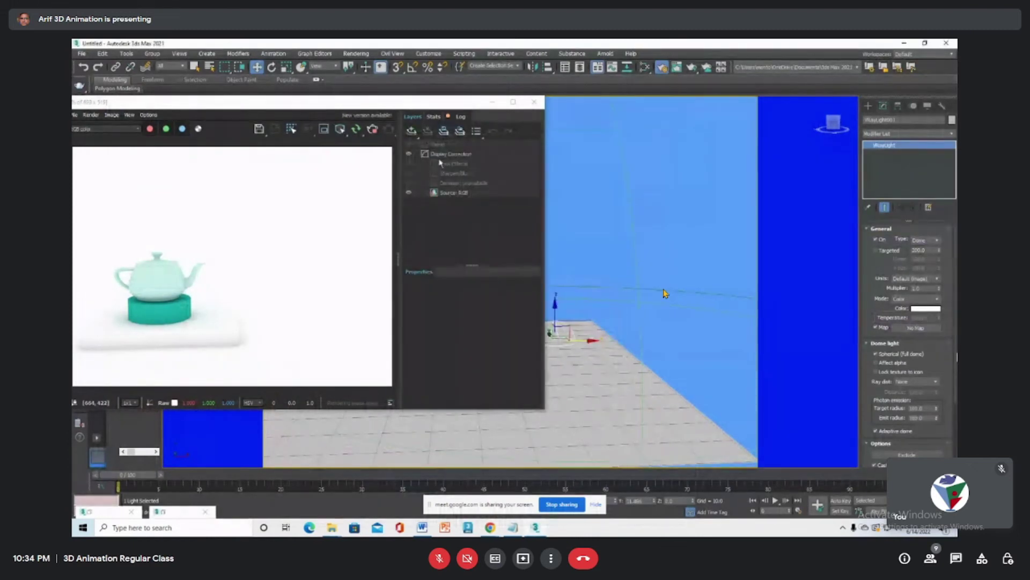
left_click_drag(226, 59, 558, 107)
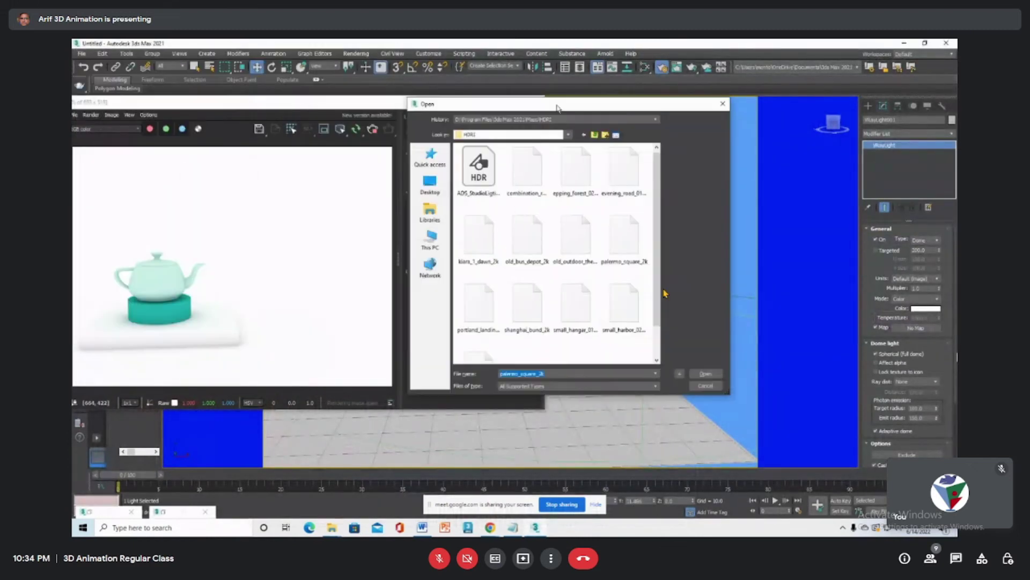
left_click(503, 135)
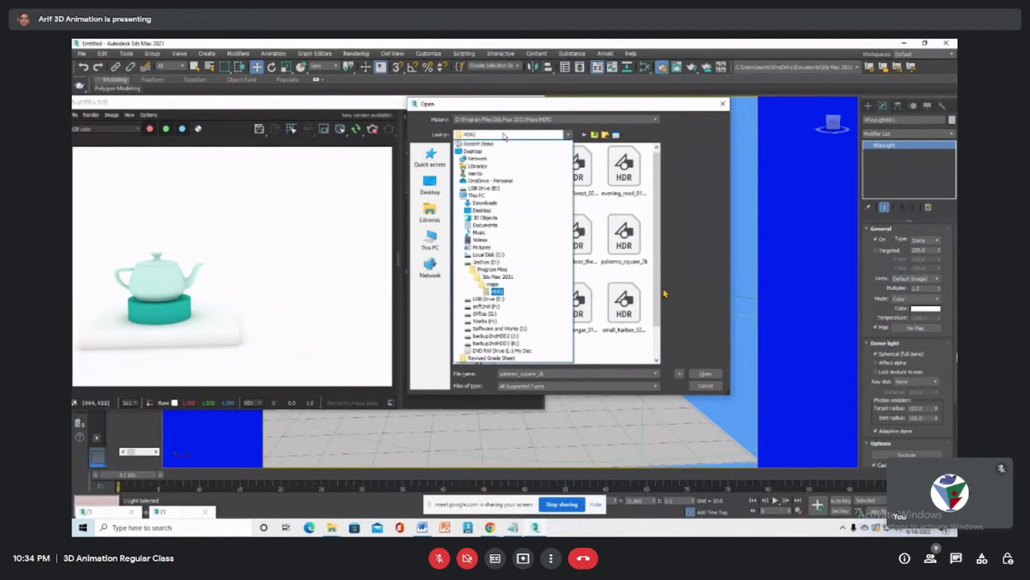
left_click(517, 196)
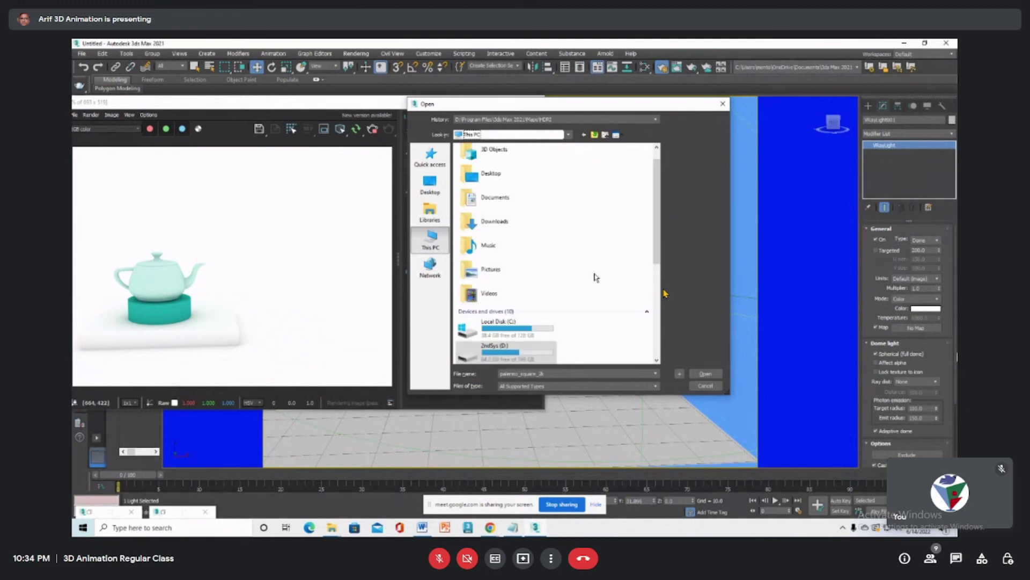
scroll(595, 275, "down", 3)
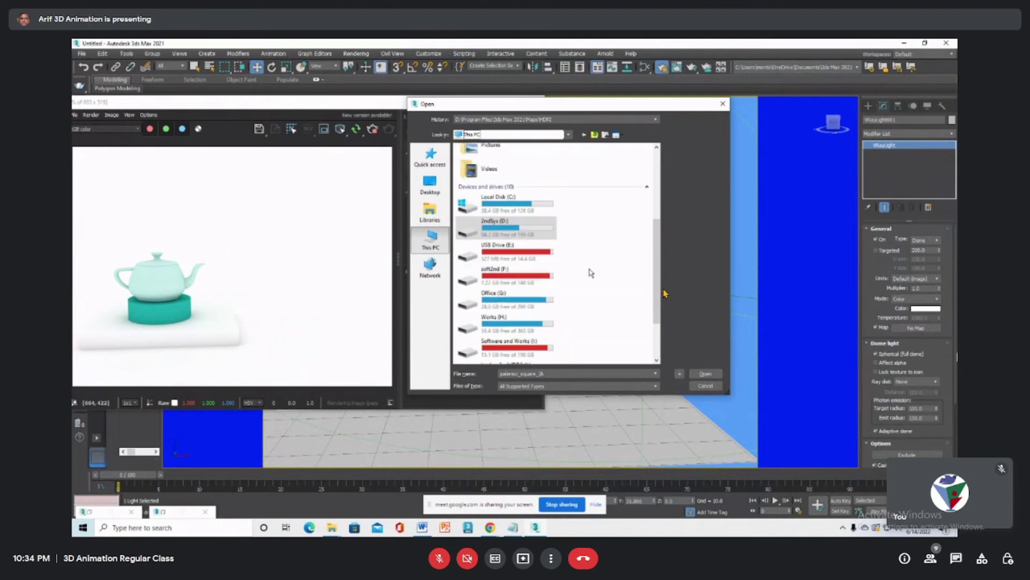
double_click(511, 304)
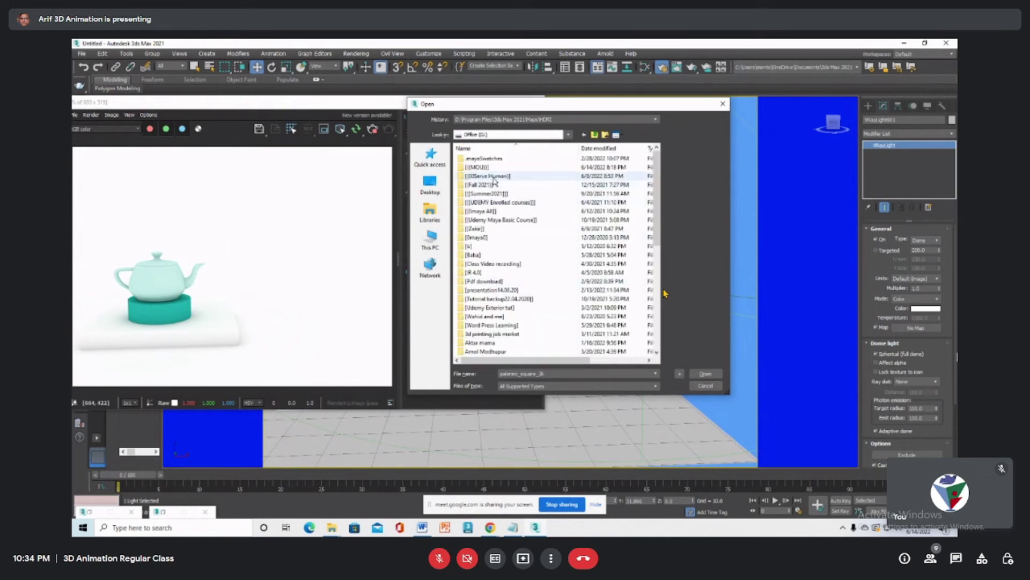
double_click(493, 177)
double_click(529, 183)
left_click(531, 177)
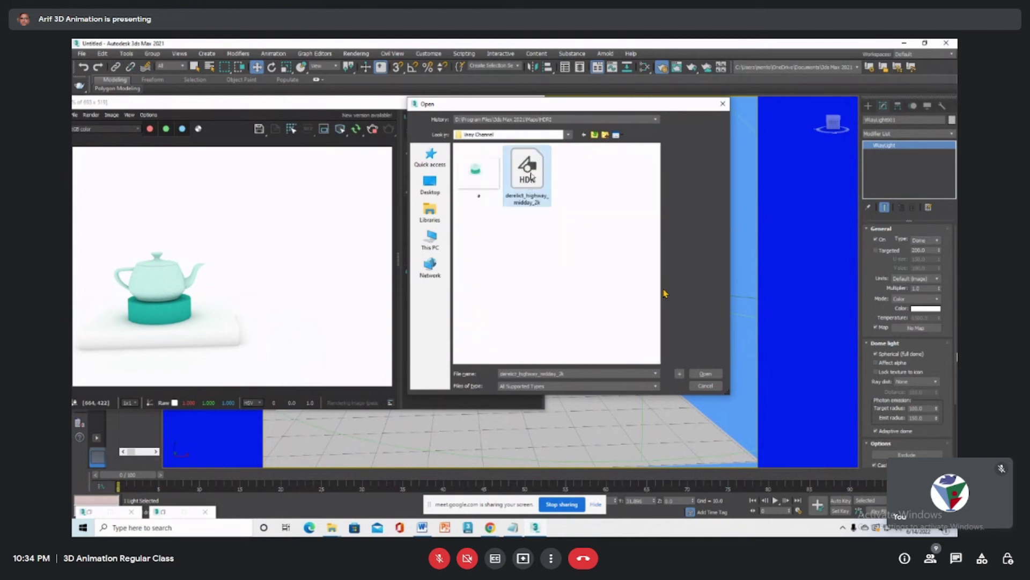
left_click(705, 375)
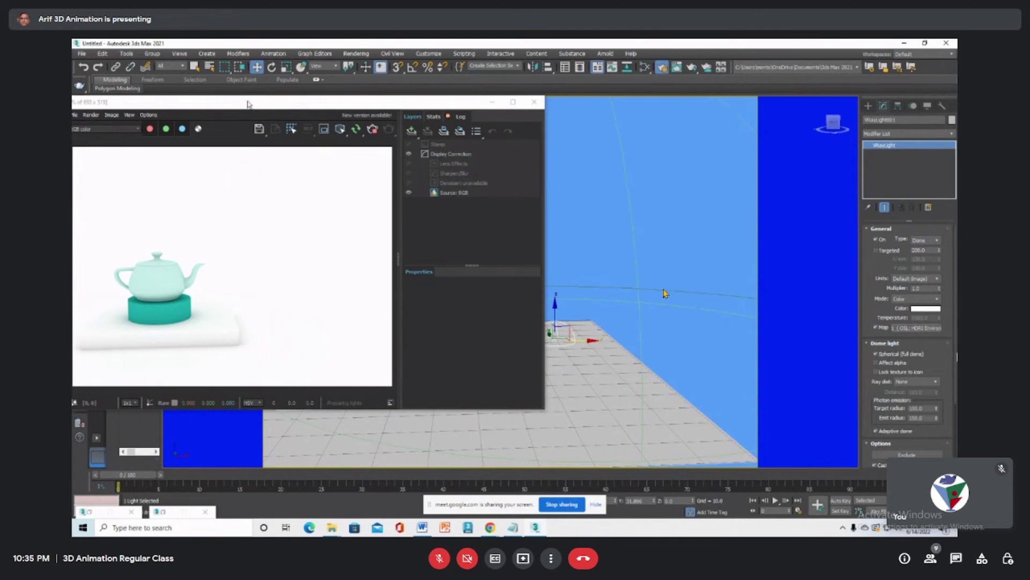
Render the teapot scene lit by the derelict_highway_midday_2k HDRI with its grassy field background
left_click_drag(248, 103, 476, 174)
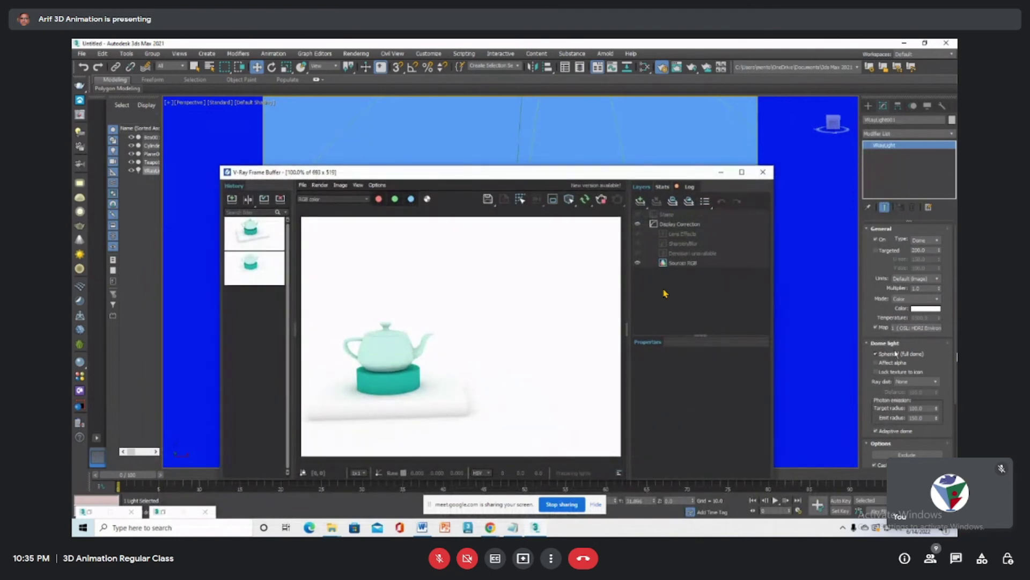
left_click_drag(497, 182, 573, 139)
left_click(692, 67)
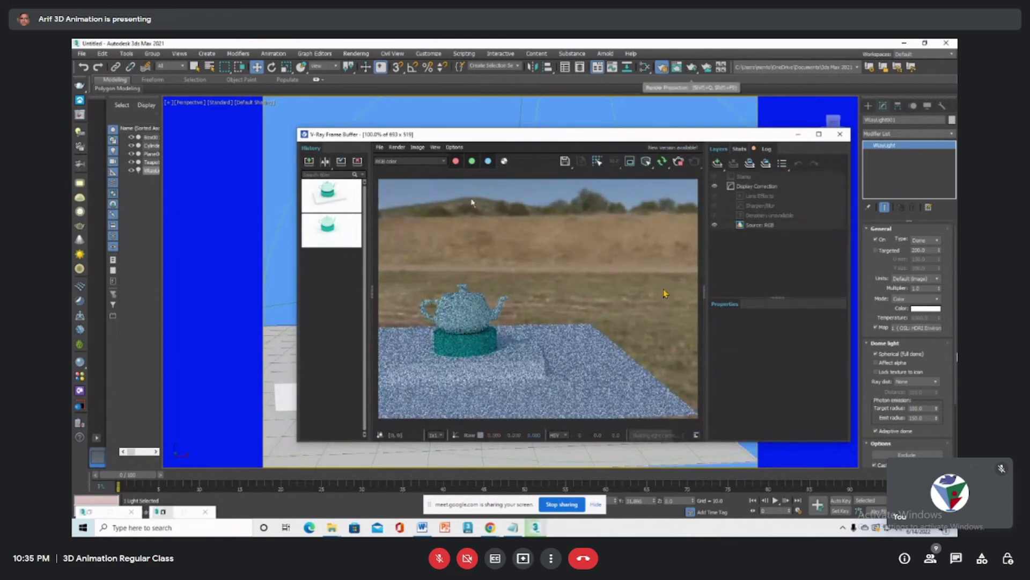
key("F10")
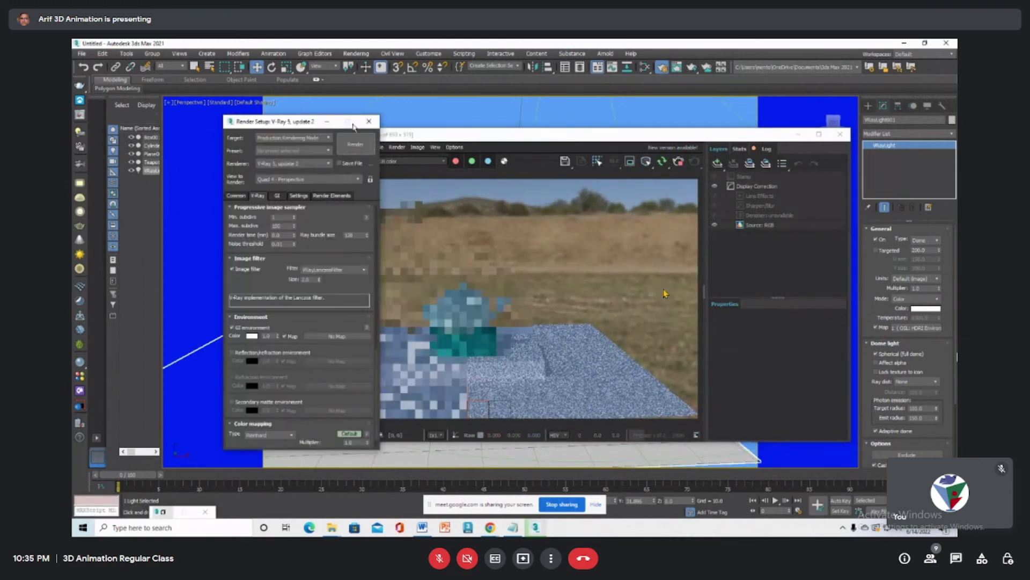
Re-render from Render Setup and let the V-Ray render of the field backdrop finish
left_click(355, 144)
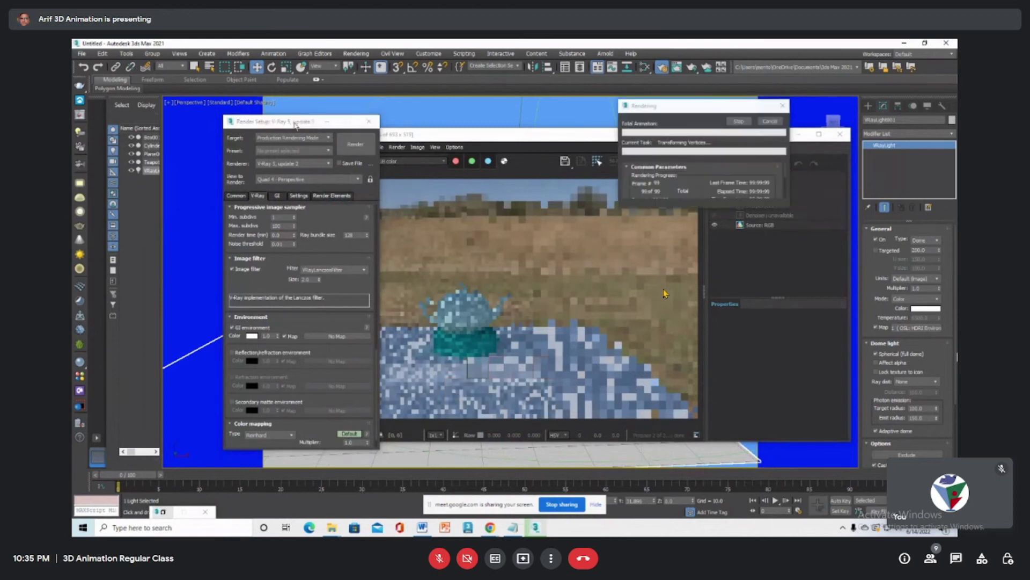
left_click_drag(301, 122, 178, 125)
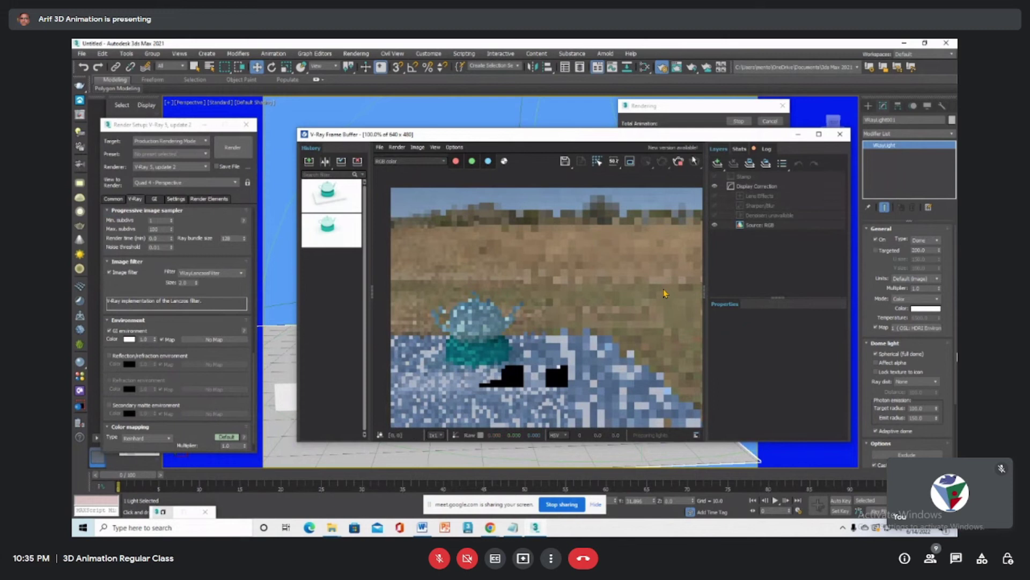
left_click_drag(641, 143, 461, 179)
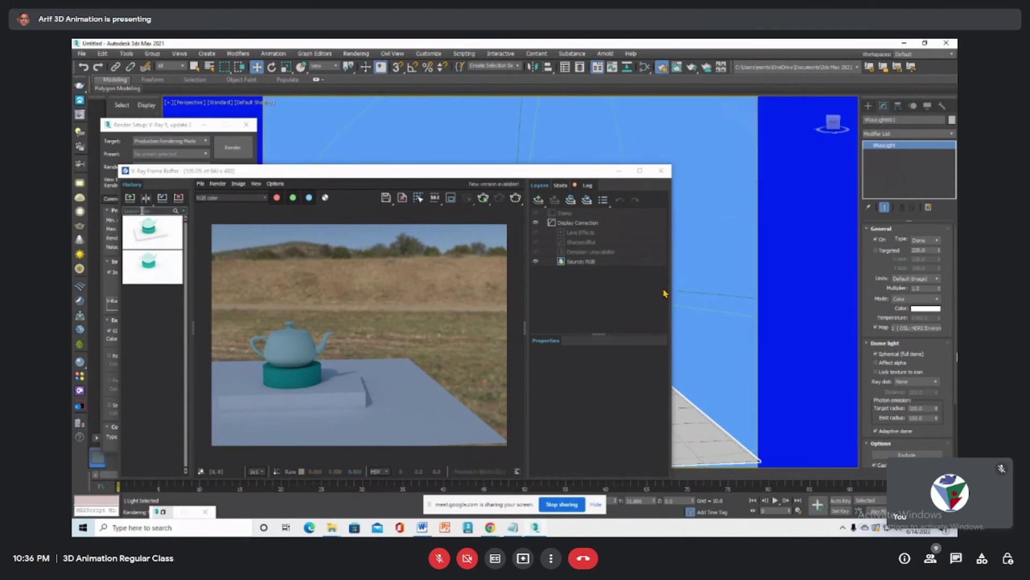
Set the dome light multiplier to 3.0 and re-render the scene
left_click(138, 284)
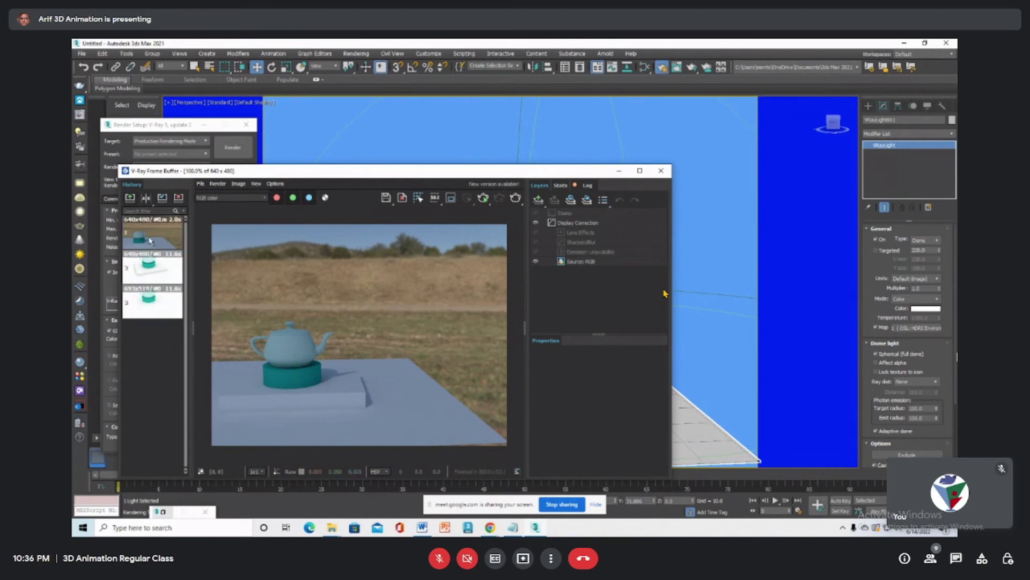
double_click(926, 288)
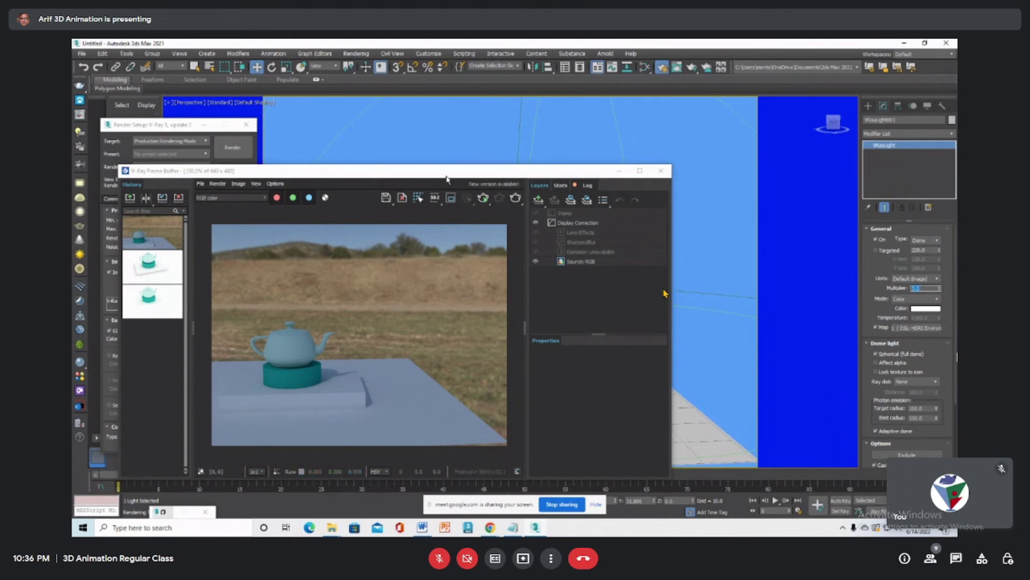
left_click_drag(446, 176, 525, 164)
left_click(595, 186)
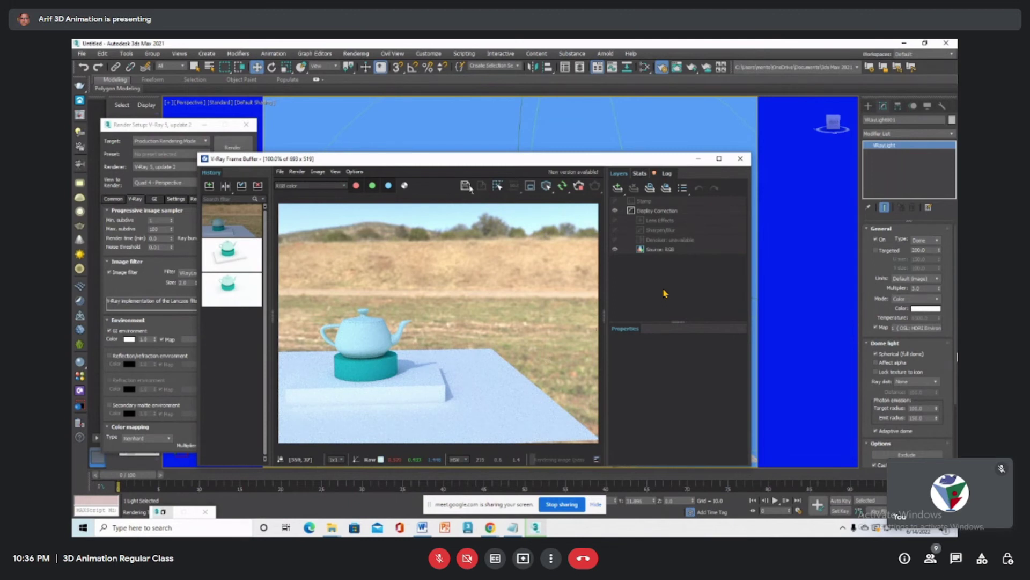
Render again and compare the brighter result in the frame buffer history
left_click_drag(484, 159, 521, 137)
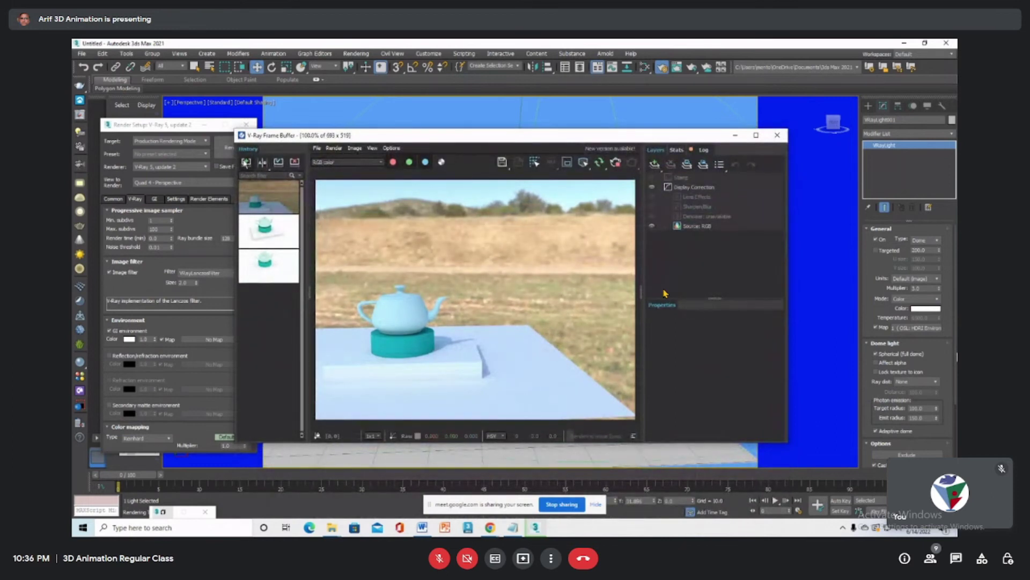
left_click(246, 162)
left_click_drag(528, 136, 461, 176)
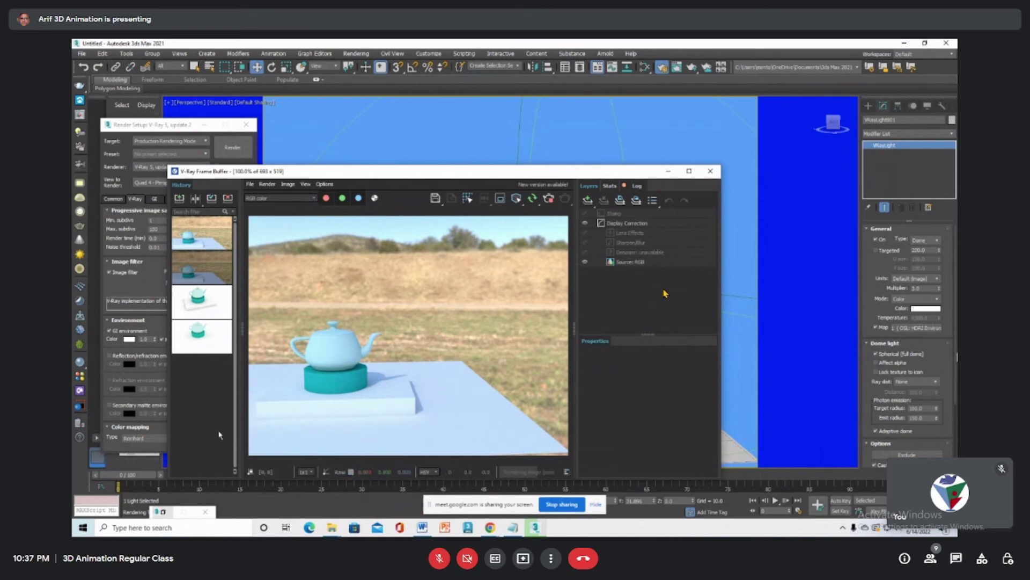
left_click(162, 513)
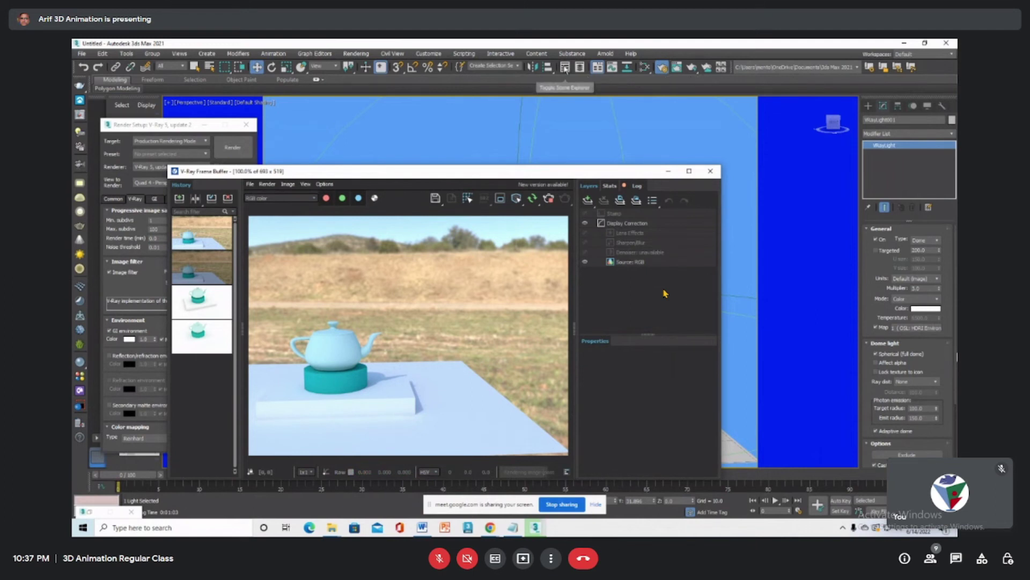
Drag the dome light's HDRI map into the Slate Material Editor as an instance and open its parameters
left_click(645, 68)
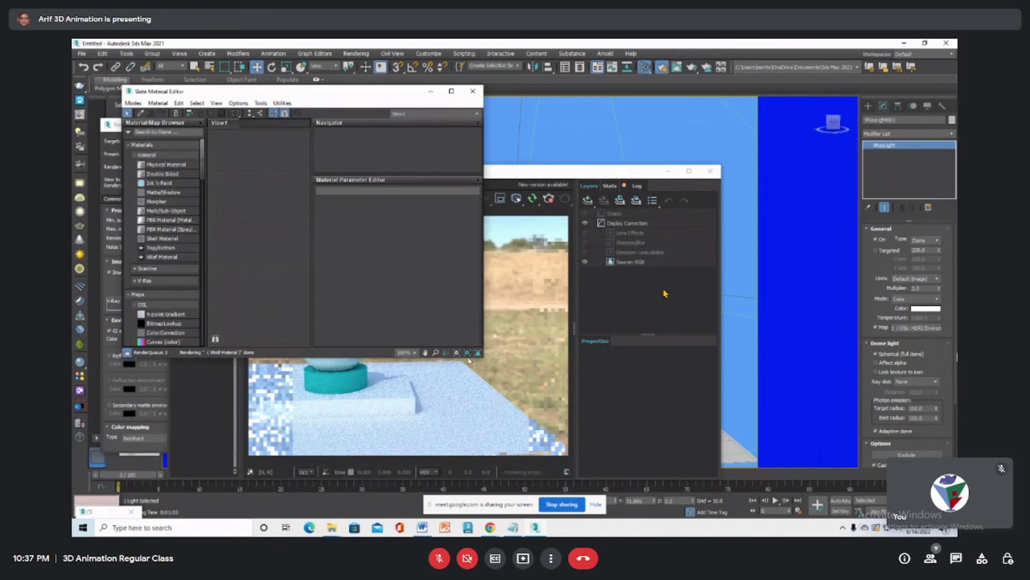
left_click_drag(542, 384, 649, 456)
left_click_drag(911, 333, 317, 245)
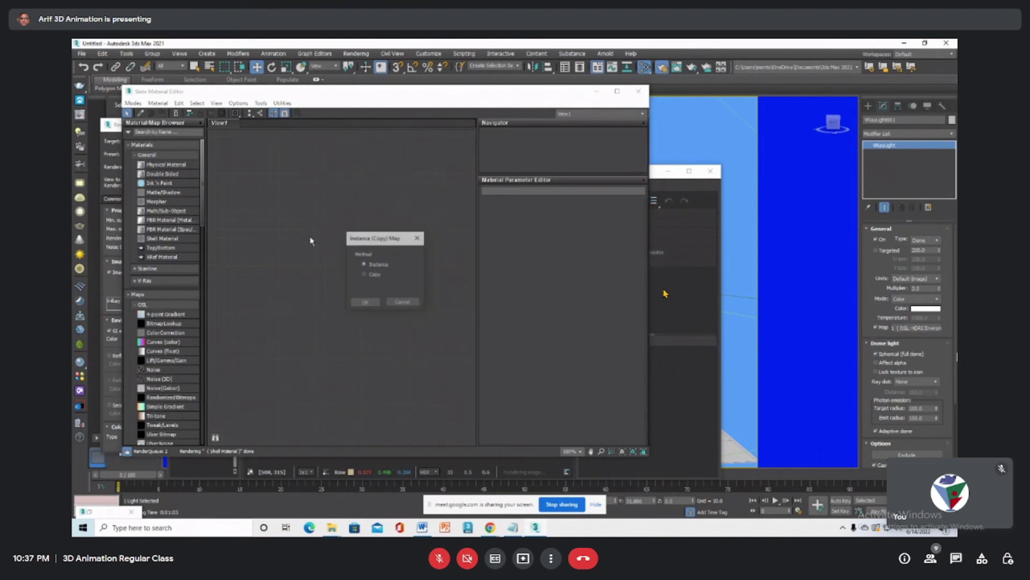
left_click(362, 304)
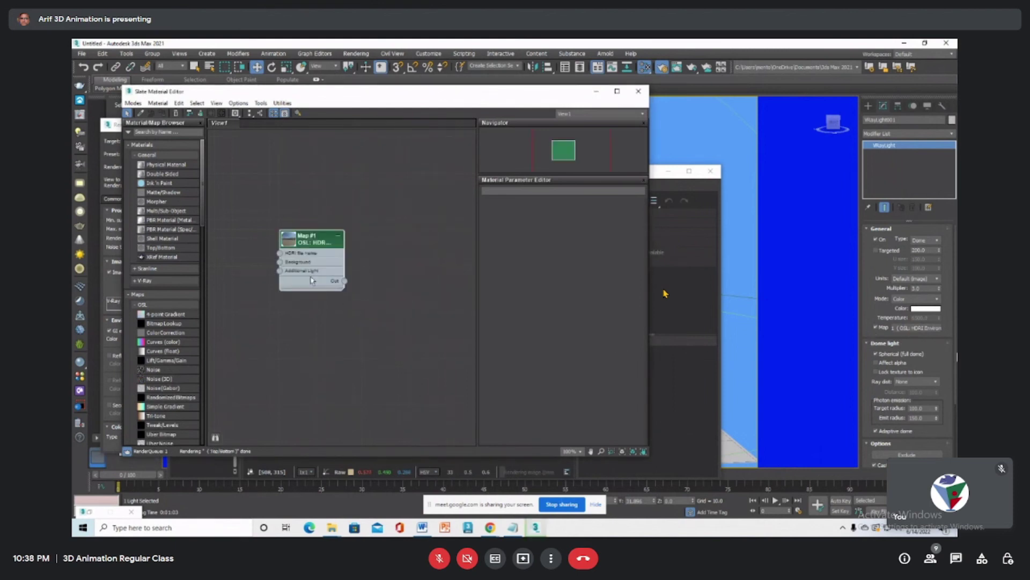
double_click(287, 241)
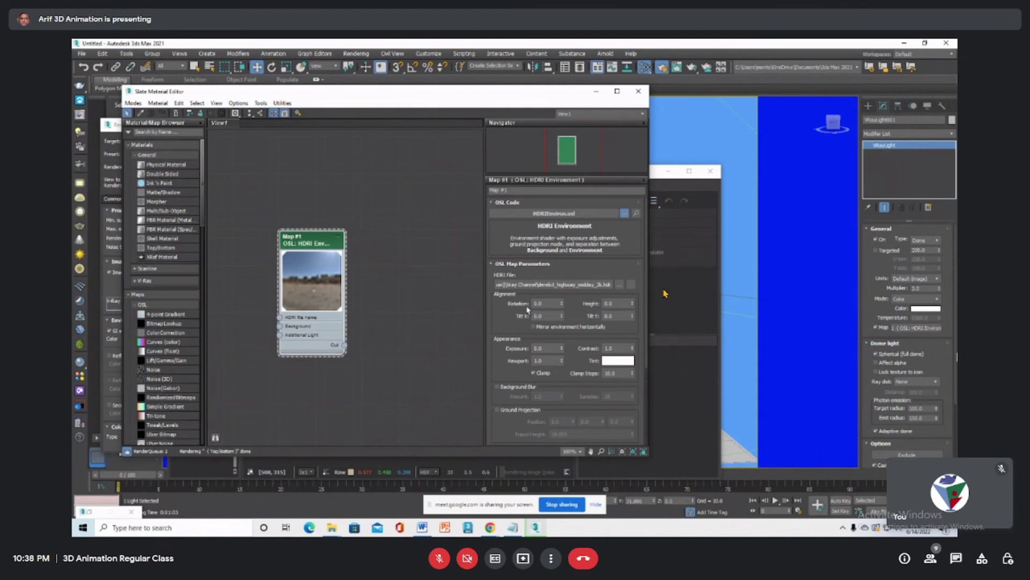
Set the HDRI Environment map's rotation to 180
left_click_drag(445, 89, 688, 106)
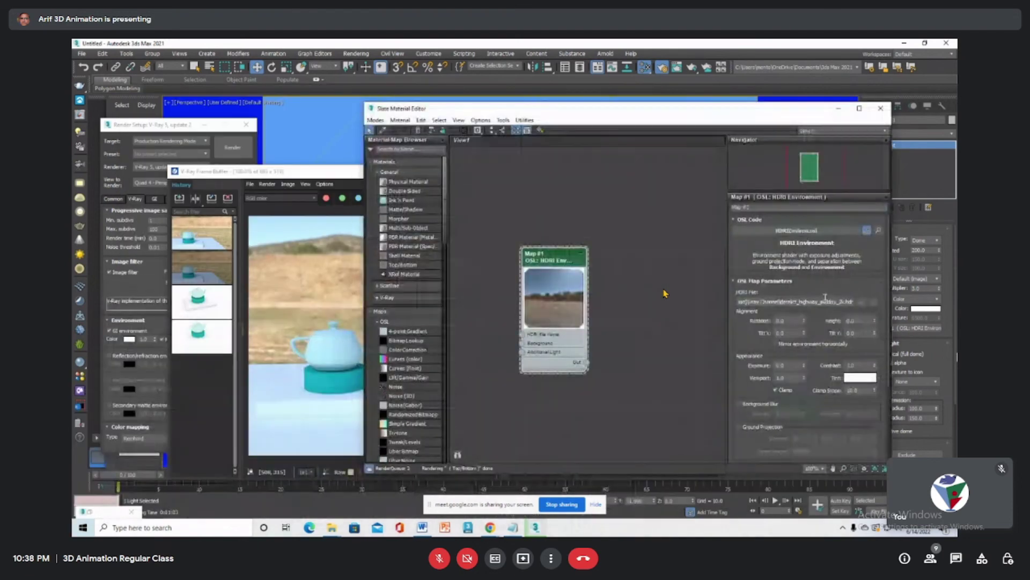
left_click_drag(601, 112, 668, 114)
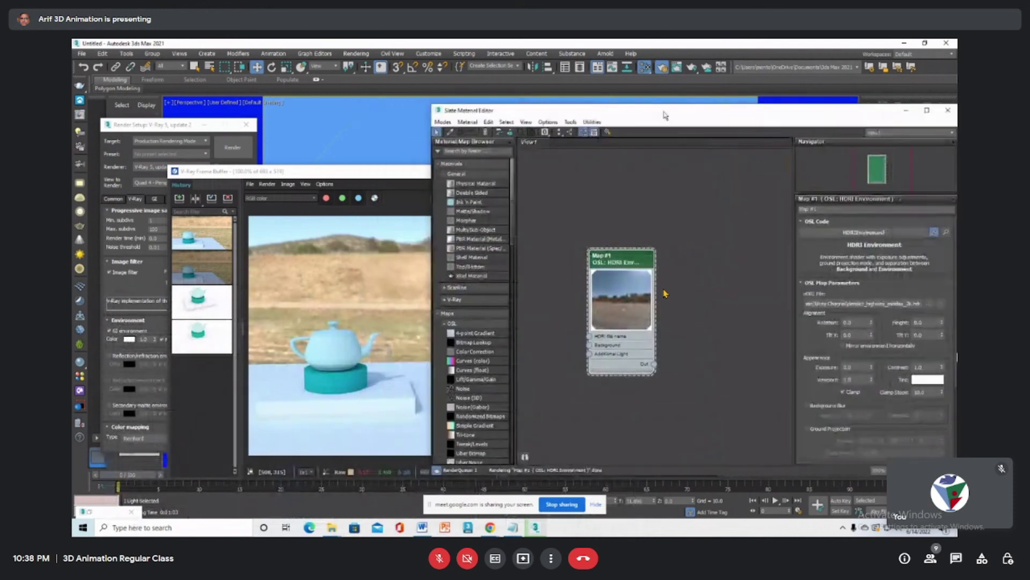
left_click_drag(856, 323, 828, 322)
type("3")
key("Return")
type("0")
key("Return")
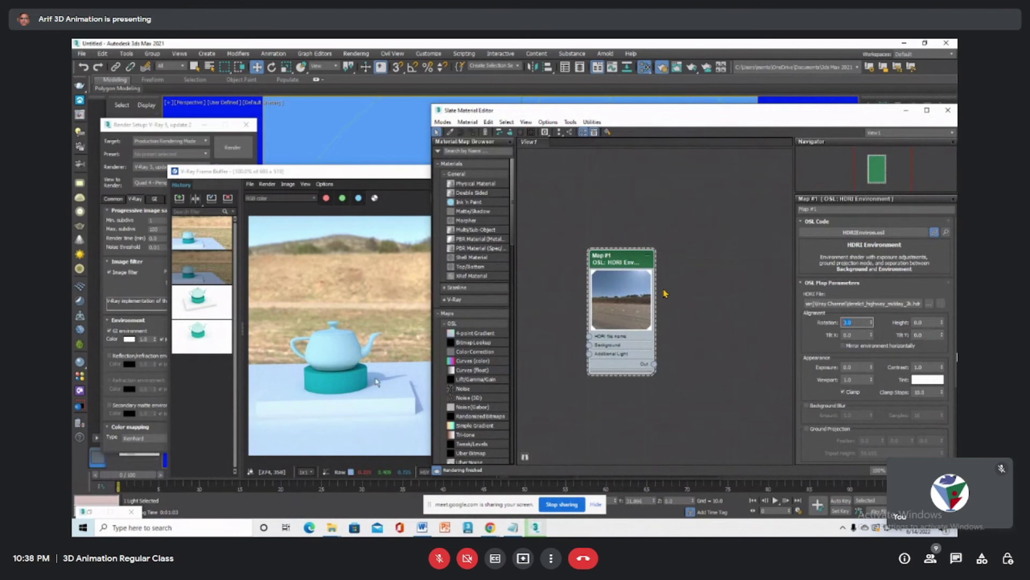
type("0")
key("Return")
key("Return")
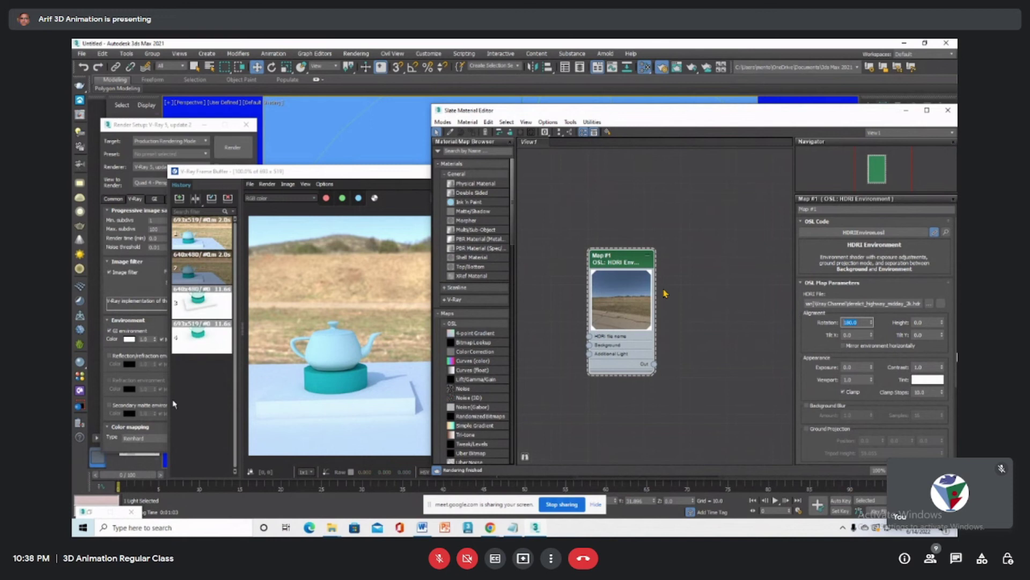
Re-render with the HDRI rotated 180 degrees so trees and a dirt road appear behind the teapot
left_click_drag(391, 176, 361, 177)
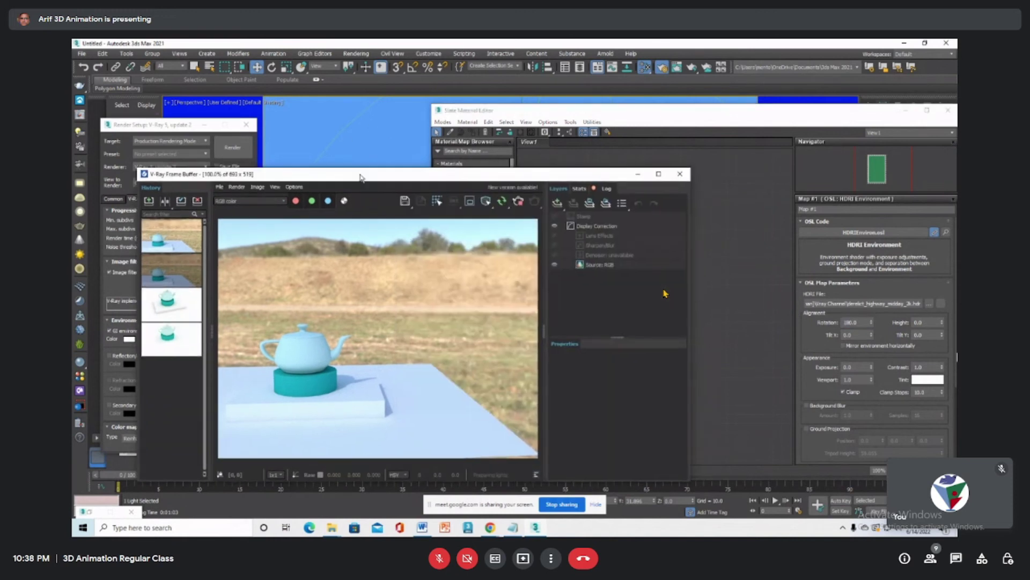
left_click(232, 147)
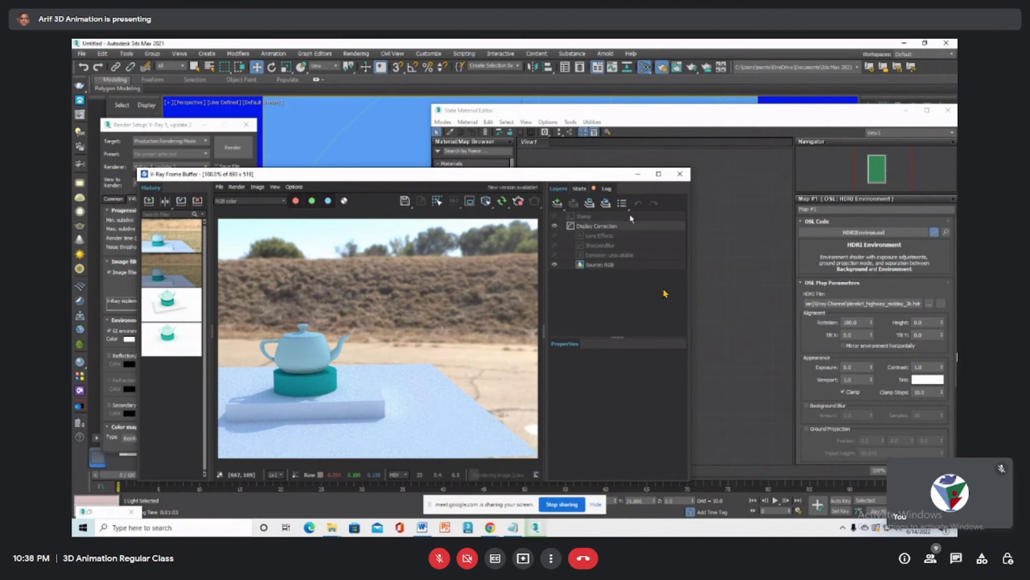
left_click_drag(579, 174, 565, 182)
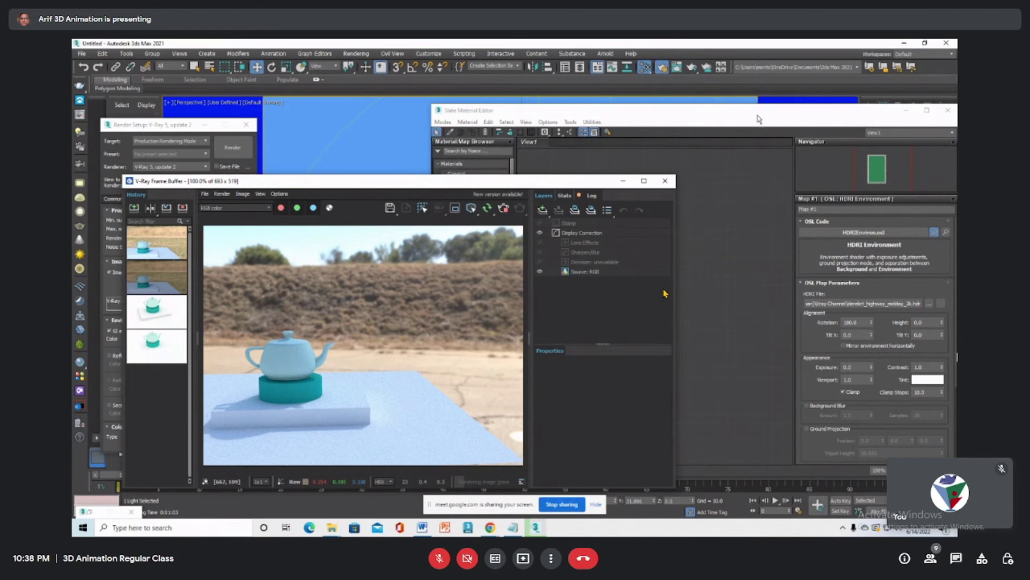
key("shift+q")
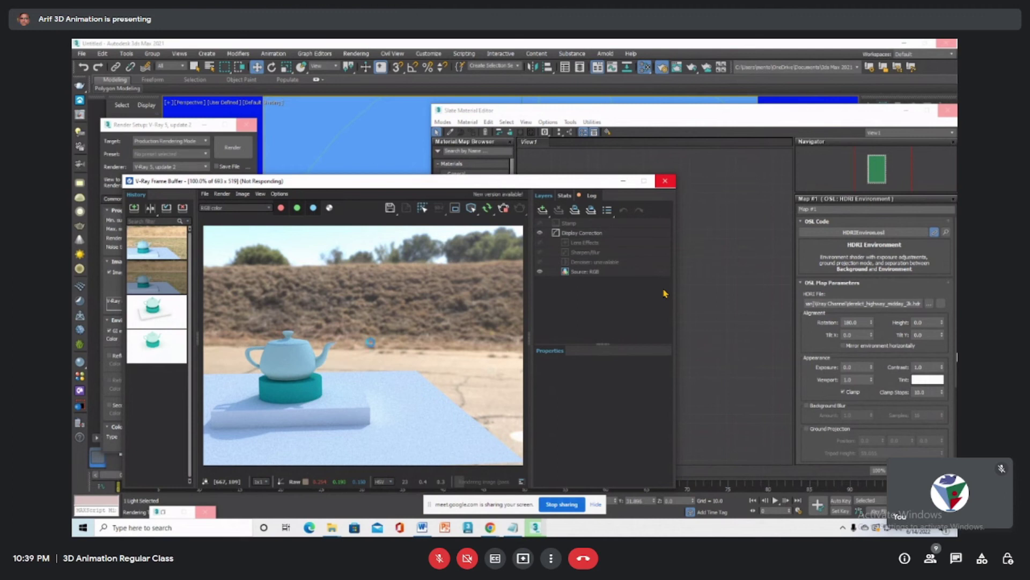
left_click_drag(420, 188, 473, 172)
left_click_drag(593, 173, 525, 185)
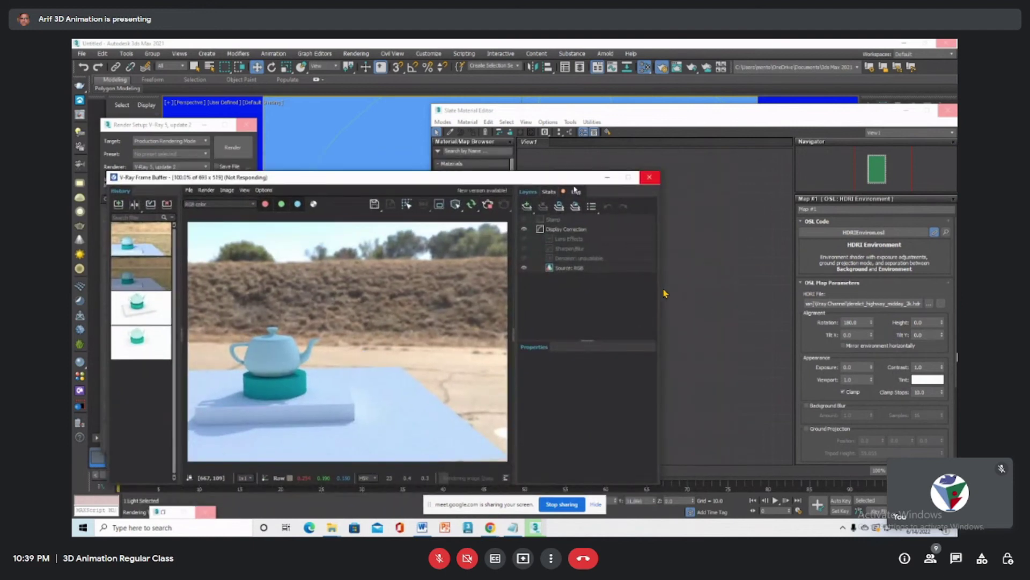
left_click_drag(812, 113, 745, 154)
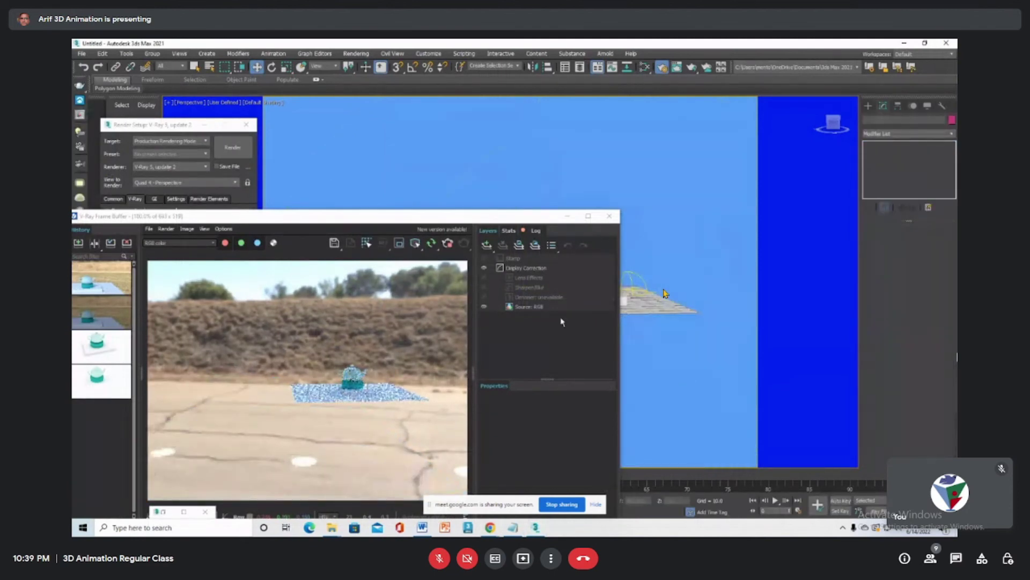
Zoom, pan and orbit the viewport onto the teapot while the road-backdrop render completes
scroll(690, 368, "up", 5)
middle_click_drag(674, 254, 675, 339)
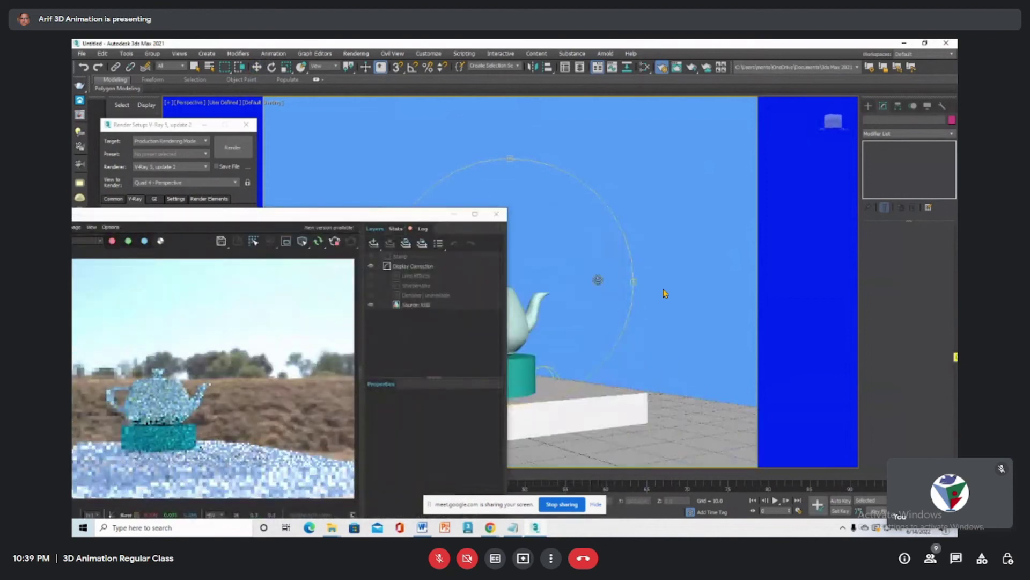
middle_click_drag(598, 280, 534, 301)
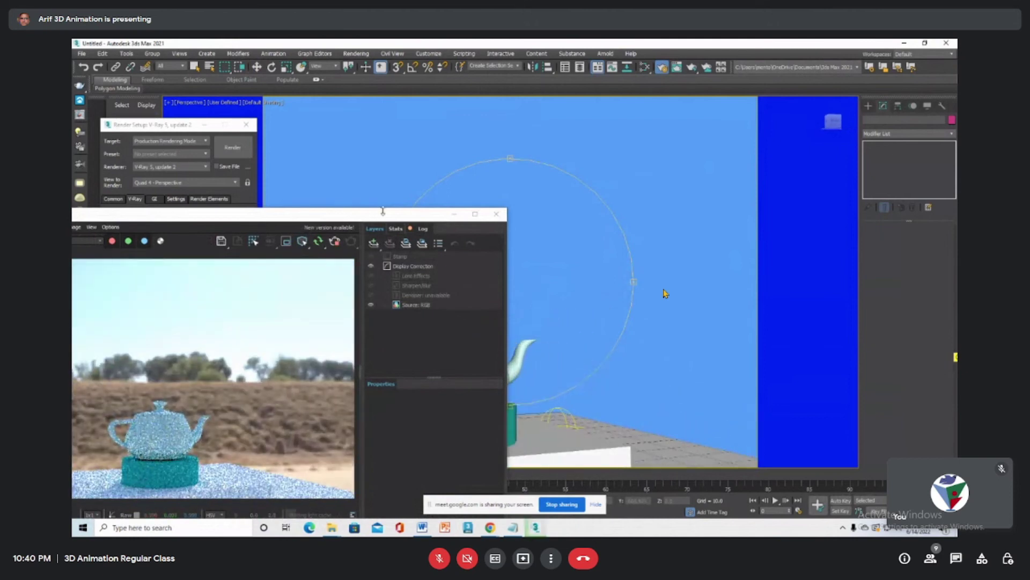
left_click_drag(384, 219, 234, 260)
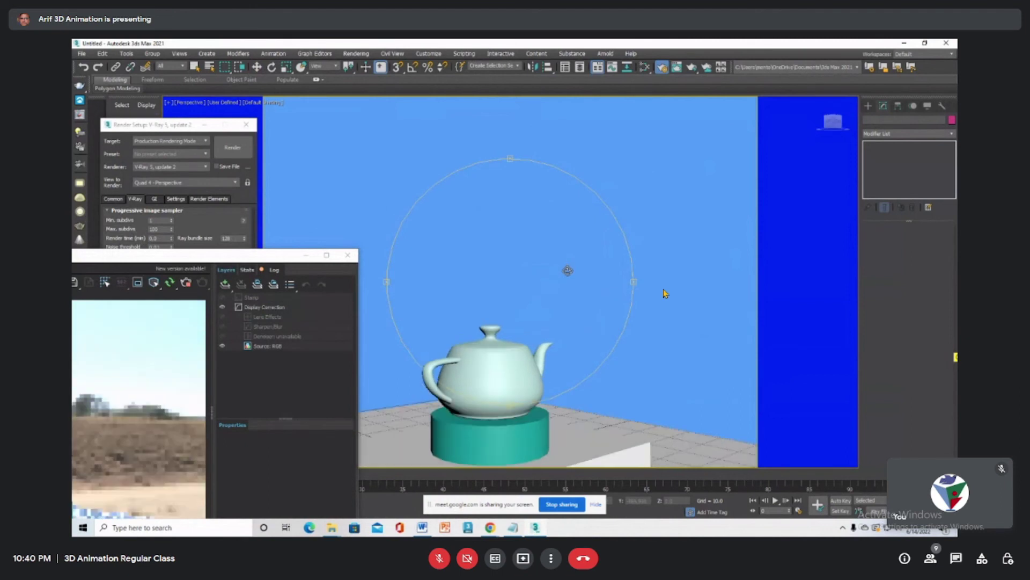
middle_click_drag(564, 287, 518, 313)
left_click_drag(169, 249, 367, 116)
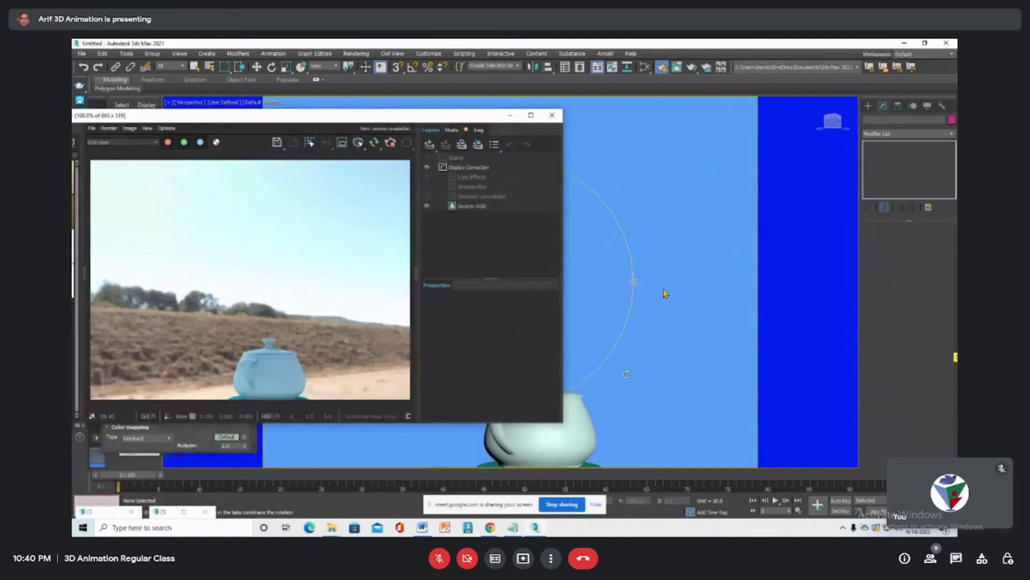
middle_click_drag(621, 384, 725, 368, "alt")
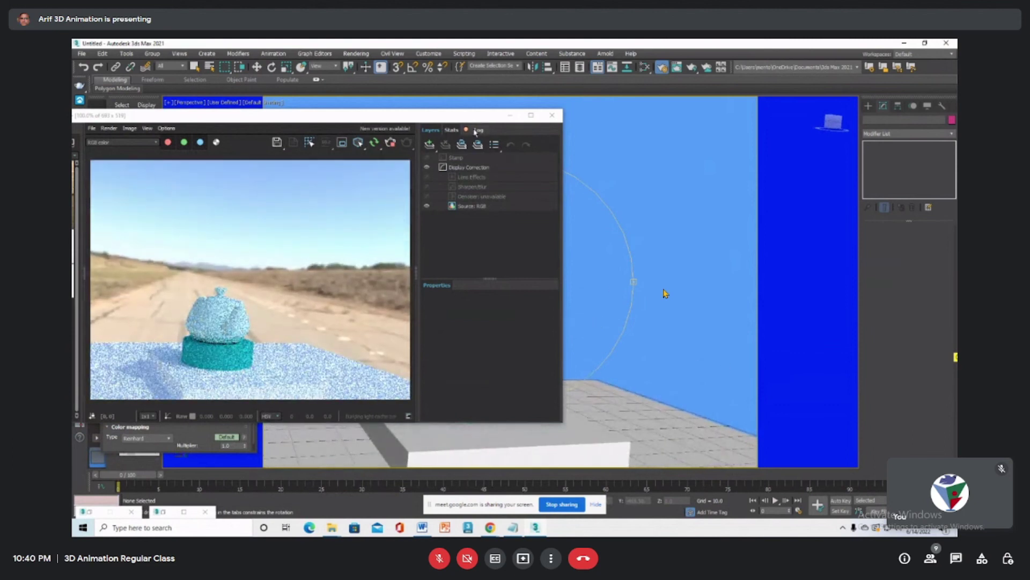
left_click_drag(472, 120, 393, 137)
middle_click_drag(556, 317, 570, 324, "alt")
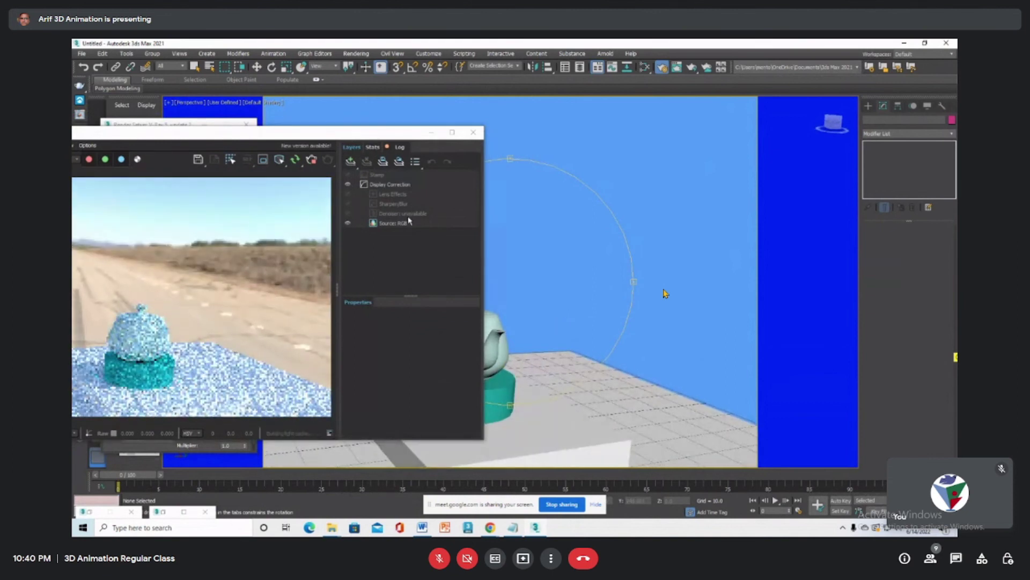
left_click_drag(385, 136, 564, 98)
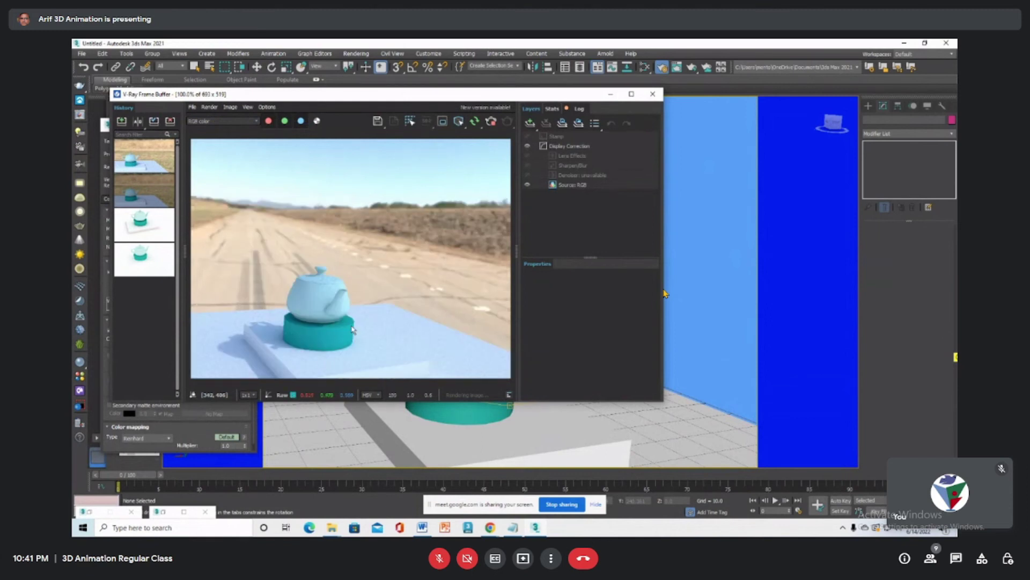
left_click_drag(463, 97, 459, 99)
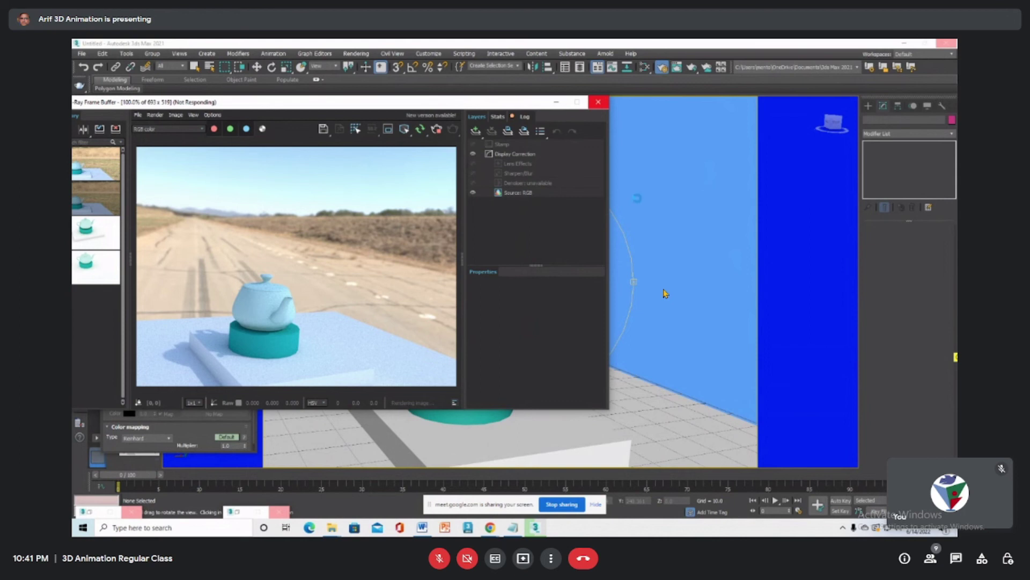
left_click_drag(380, 108, 796, 179)
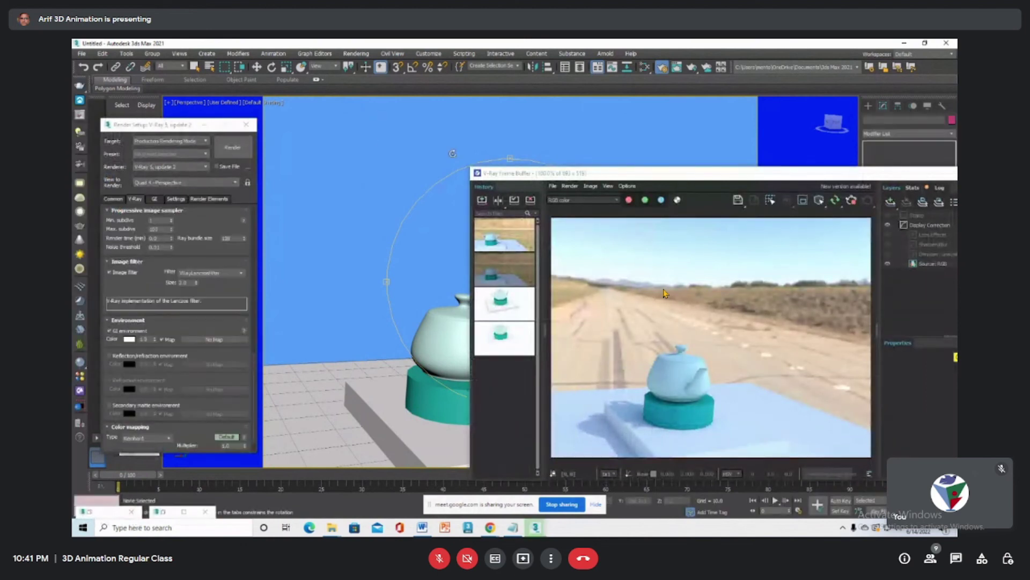
Wire the HDRI map node's output to the Environment Map slot as an instance
left_click_drag(636, 177, 779, 268)
left_click(500, 201)
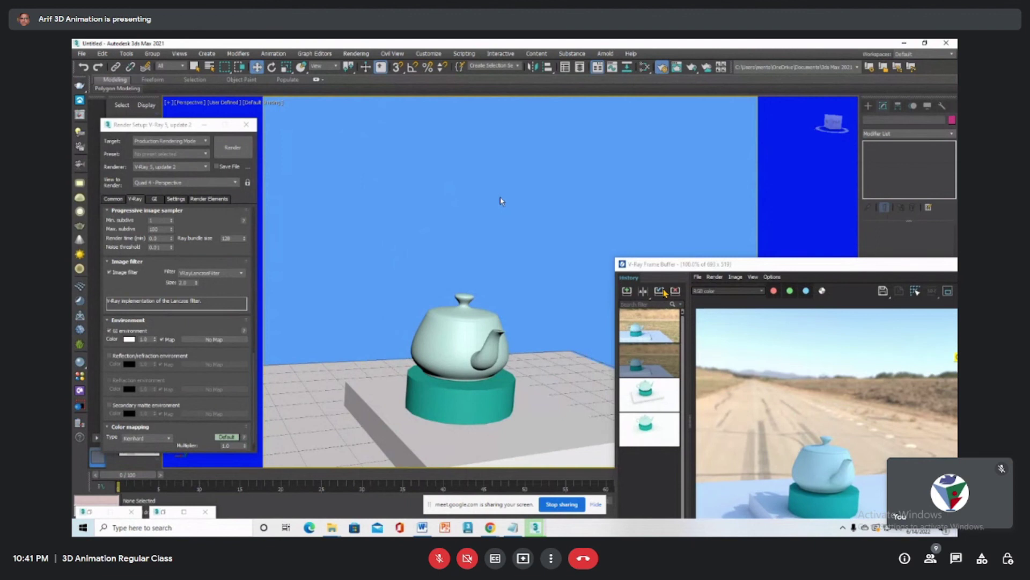
key("8")
left_click_drag(753, 168, 410, 123)
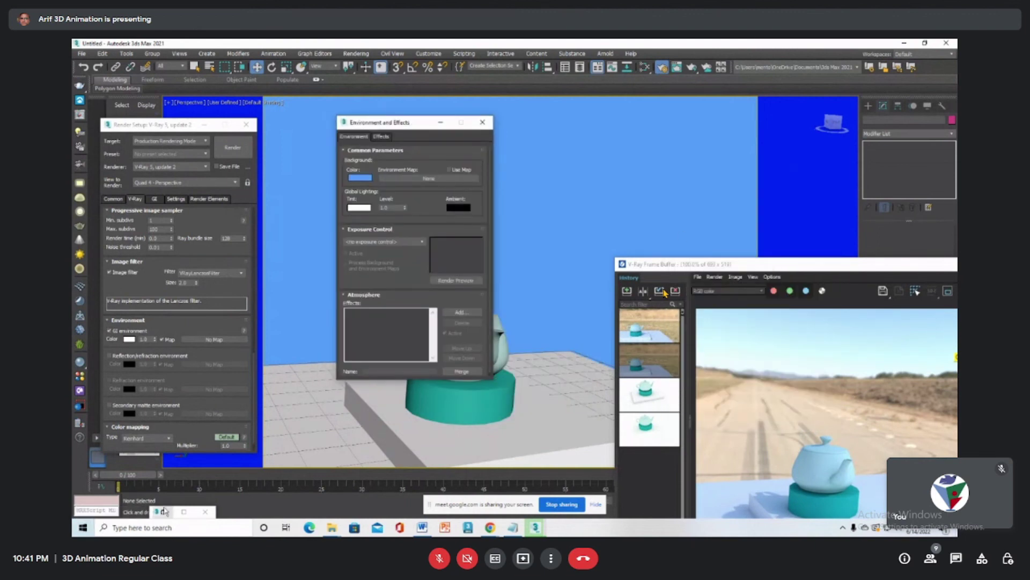
key("m")
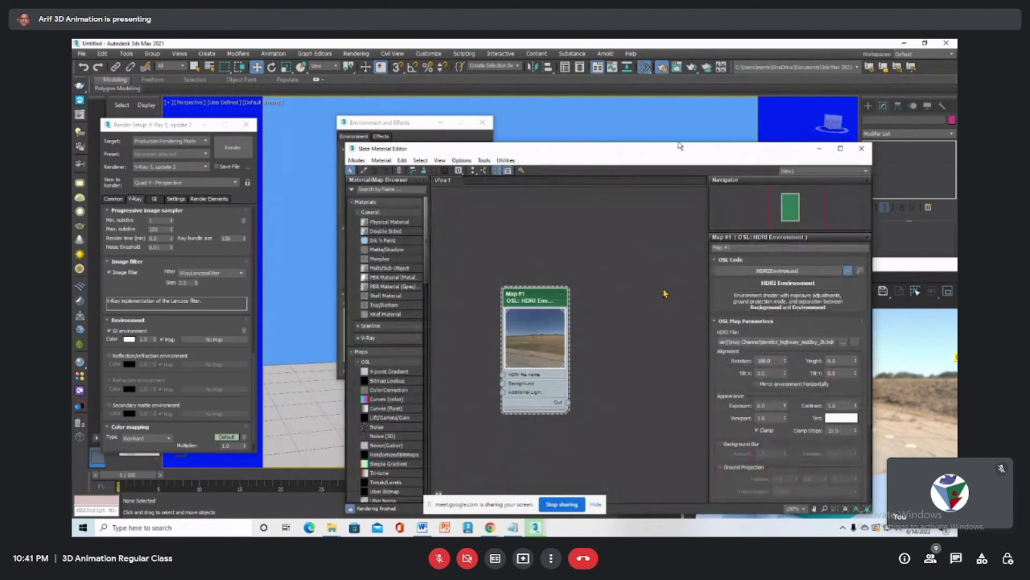
left_click_drag(588, 150, 740, 160)
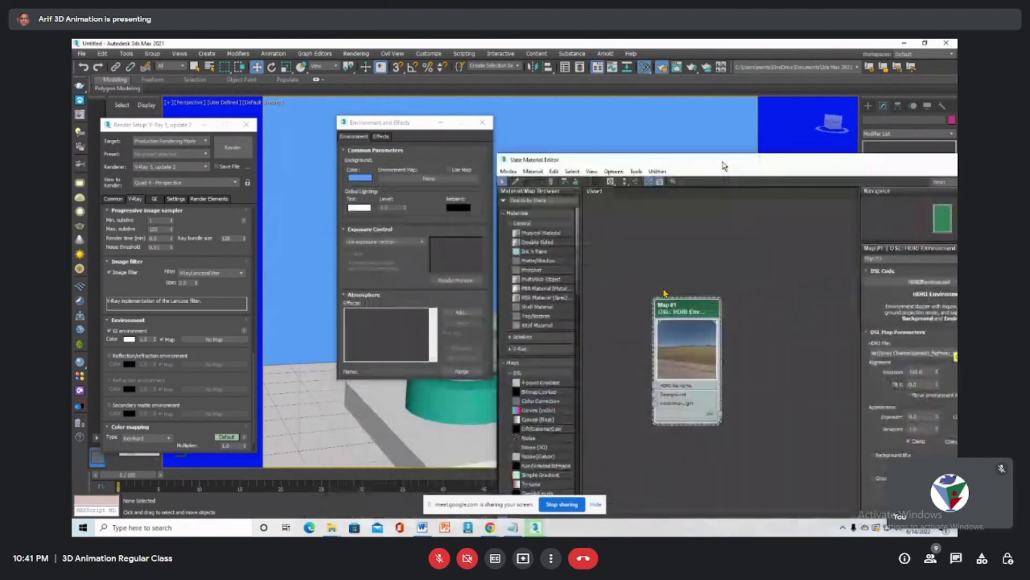
left_click_drag(695, 367, 684, 321)
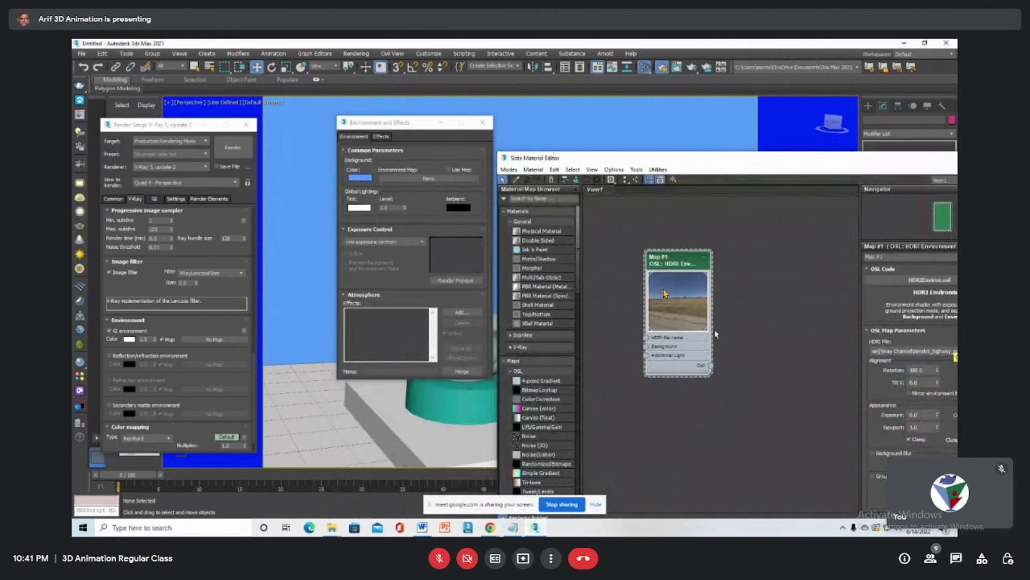
left_click_drag(712, 367, 439, 182)
left_click(396, 280)
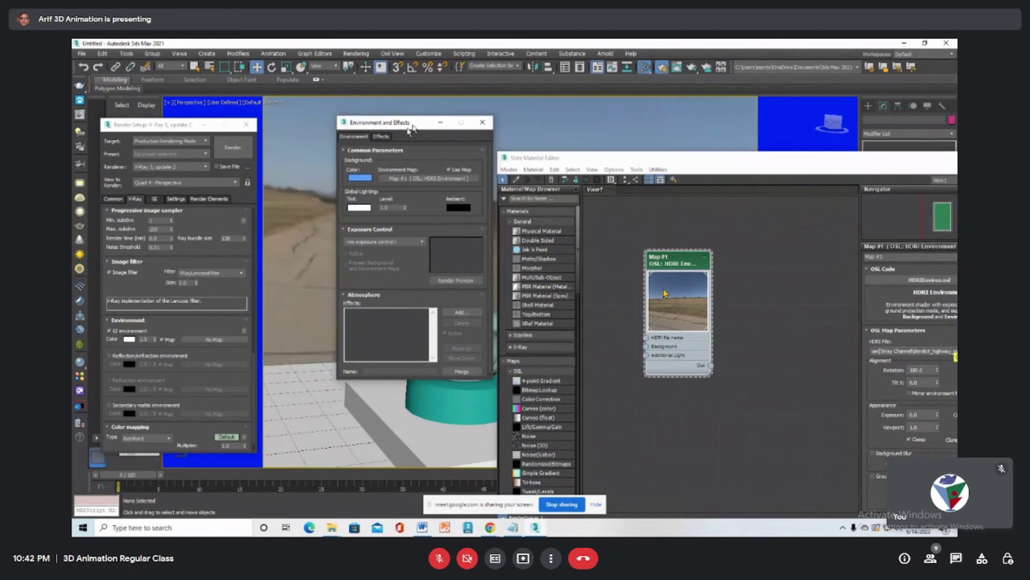
Minimize the Material Editor and Environment and Effects windows
left_click_drag(416, 126, 162, 194)
left_click(534, 188)
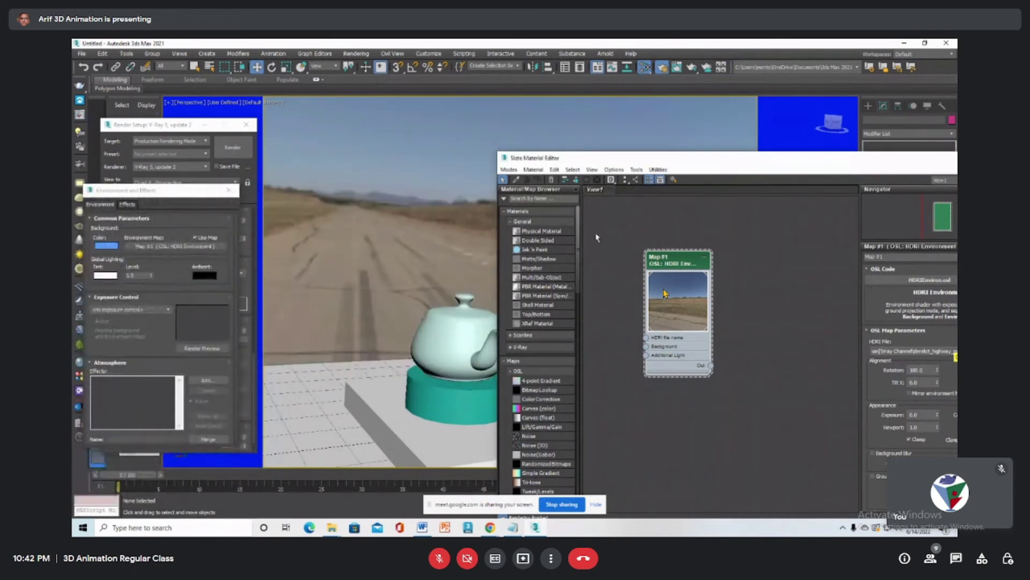
left_click_drag(832, 162, 583, 201)
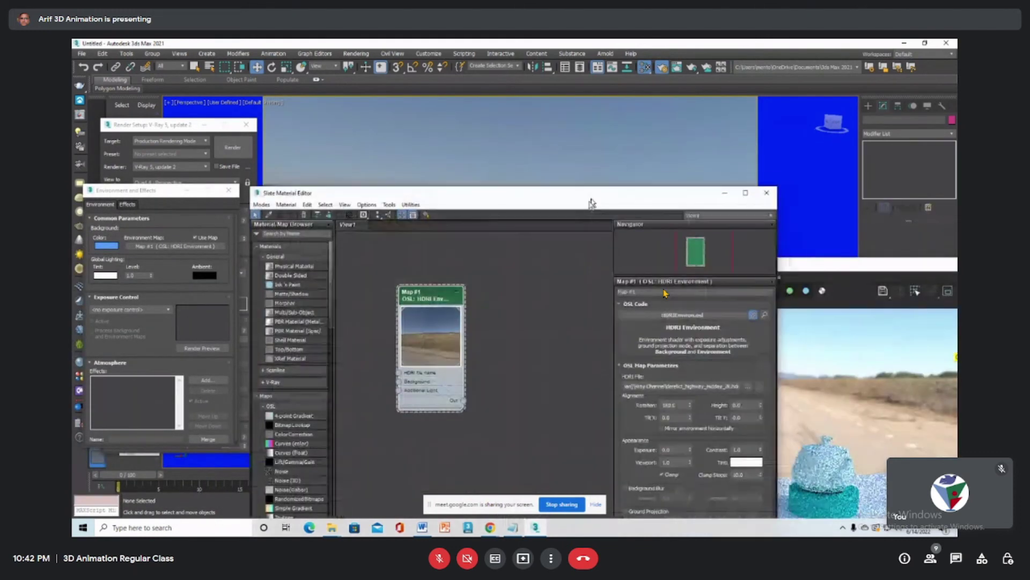
left_click(722, 196)
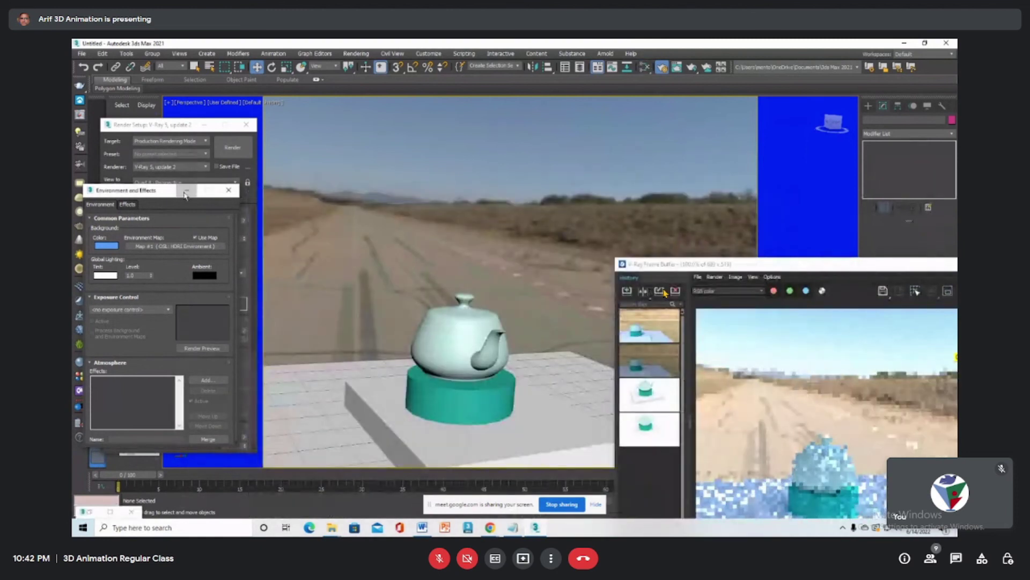
left_click(229, 190)
Minimize Render Setup and re-render the teapot against the derelict highway road backdrop
left_click(204, 124)
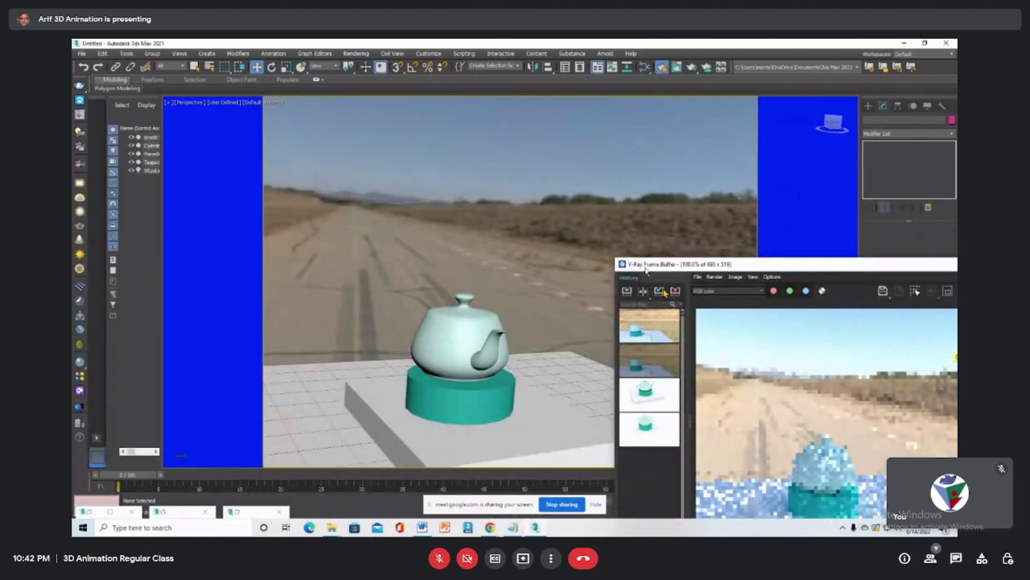
left_click_drag(789, 271, 955, 75)
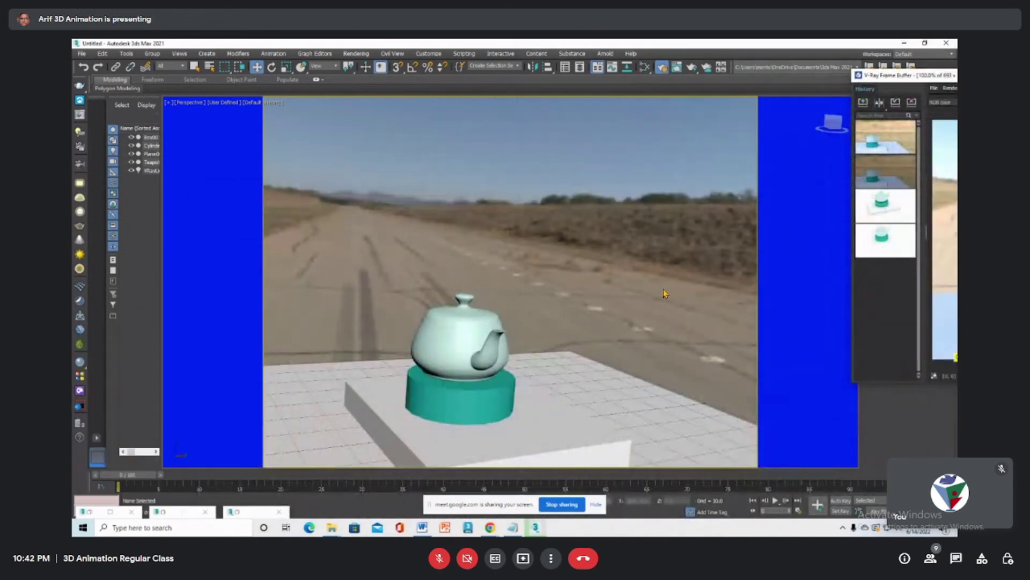
left_click(664, 293)
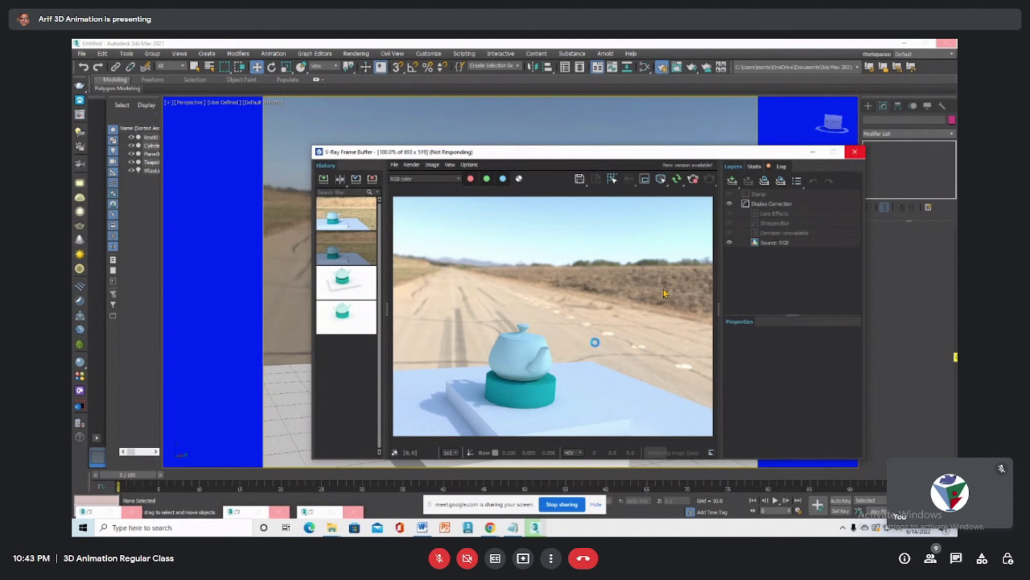
left_click_drag(644, 155, 891, 164)
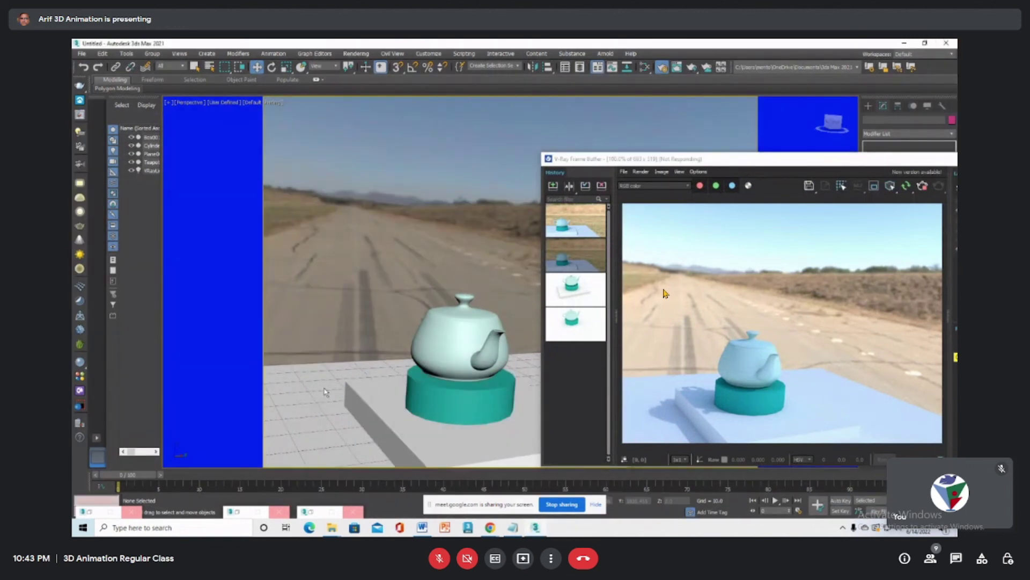
left_click_drag(638, 161, 944, 254)
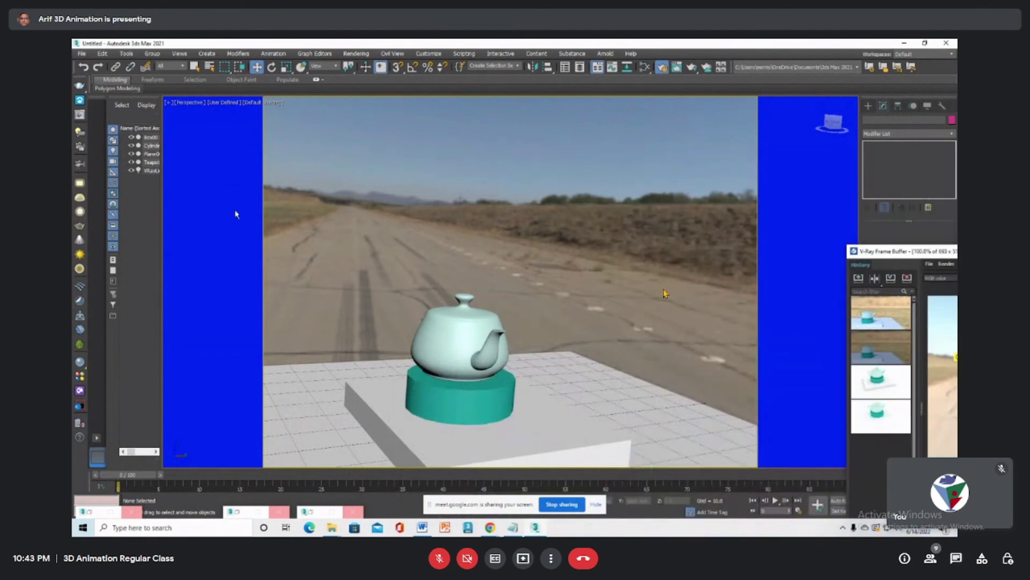
Delete the large ground plane and orbit around the teapot
left_click(300, 390)
key("Delete")
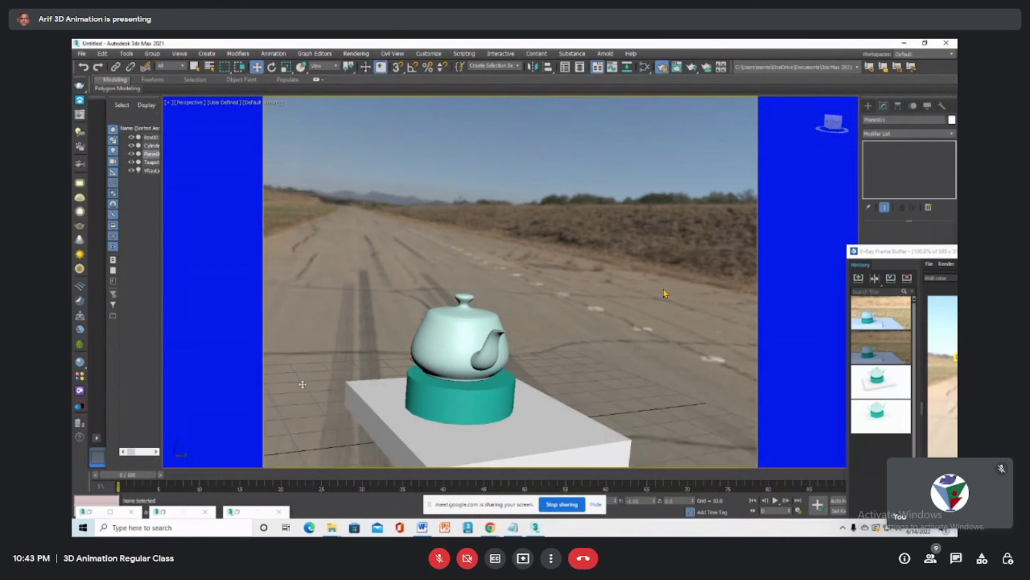
middle_click_drag(588, 366, 350, 311, "alt")
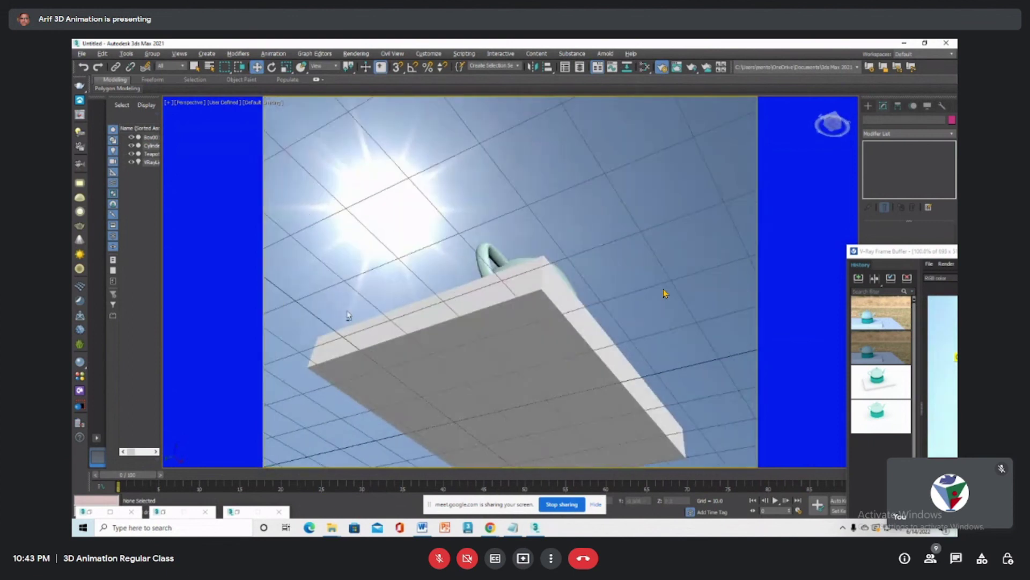
middle_click_drag(420, 236, 515, 231, "alt")
Zoom and orbit to inspect the teapot, cylinder and box from below
scroll(466, 346, "up", 3)
scroll(514, 231, "down", 3)
scroll(500, 262, "up", 2)
scroll(497, 296, "up", 3)
scroll(496, 303, "down", 1)
middle_click_drag(496, 302, 485, 402, "alt")
scroll(502, 299, "down", 2)
scroll(484, 403, "up", 3)
scroll(483, 402, "down", 2)
scroll(484, 402, "up", 3)
scroll(484, 402, "down", 1)
mouse_move(484, 403)
middle_mouse_down("alt")
mouse_move(465, 393)
mouse_move(474, 390)
middle_mouse_up("alt")
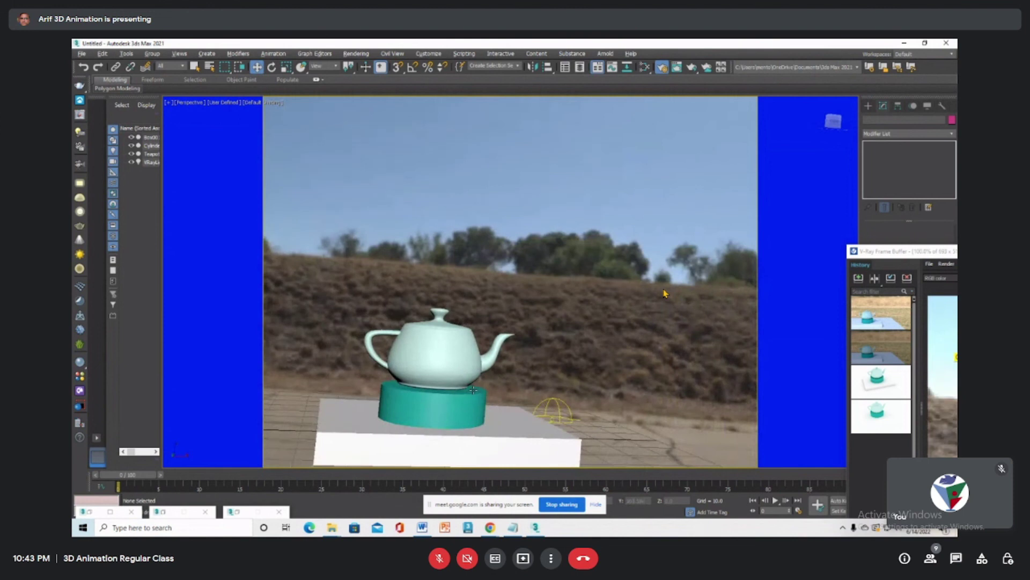
mouse_move(501, 258)
middle_mouse_down("alt")
mouse_move(505, 294)
mouse_move(514, 267)
middle_mouse_up("alt")
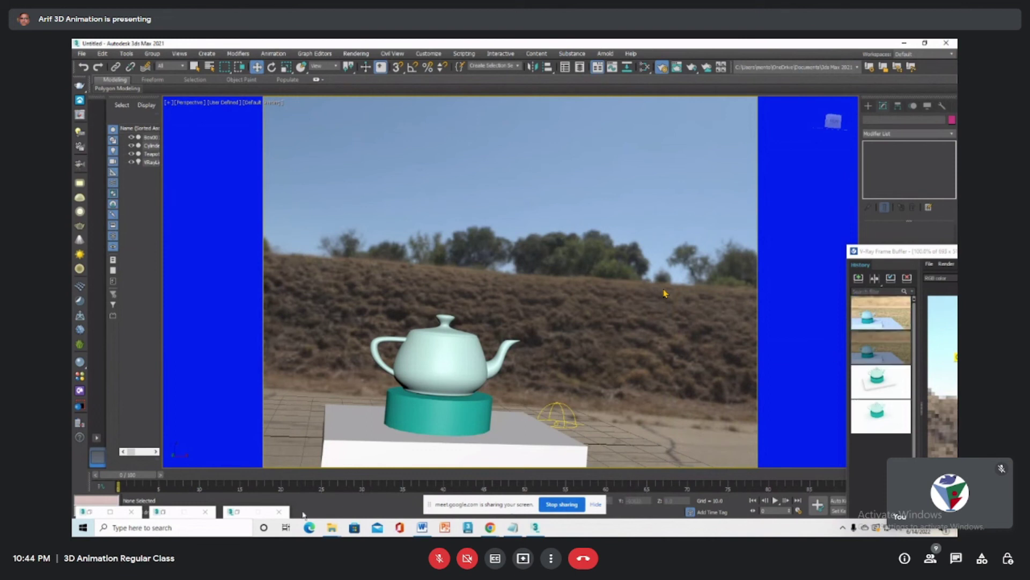
Restore the Slate Material Editor showing the HDRI Environment map at rotation 180.0
left_click(92, 513)
left_click(275, 207)
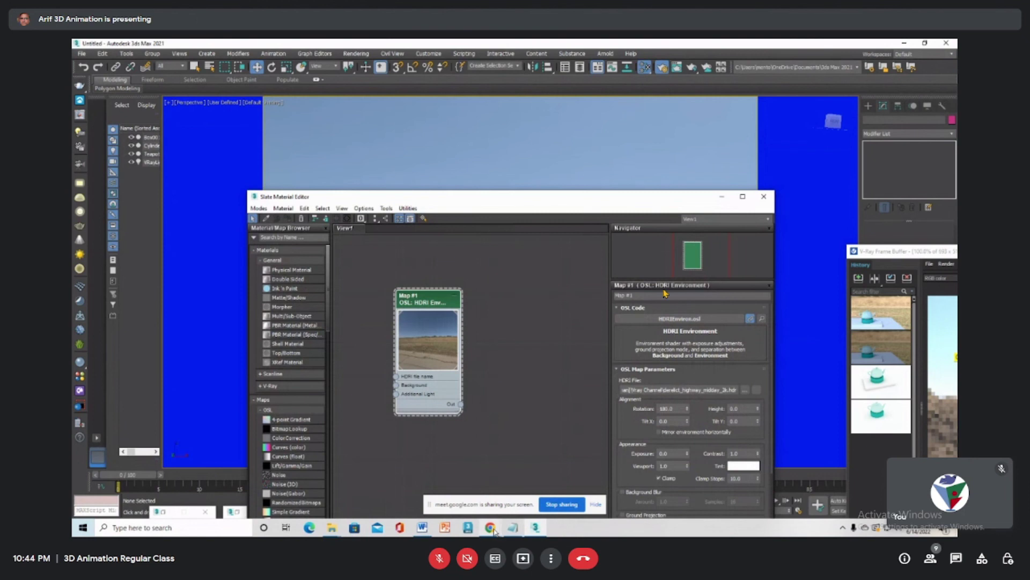
mouse_move(494, 531)
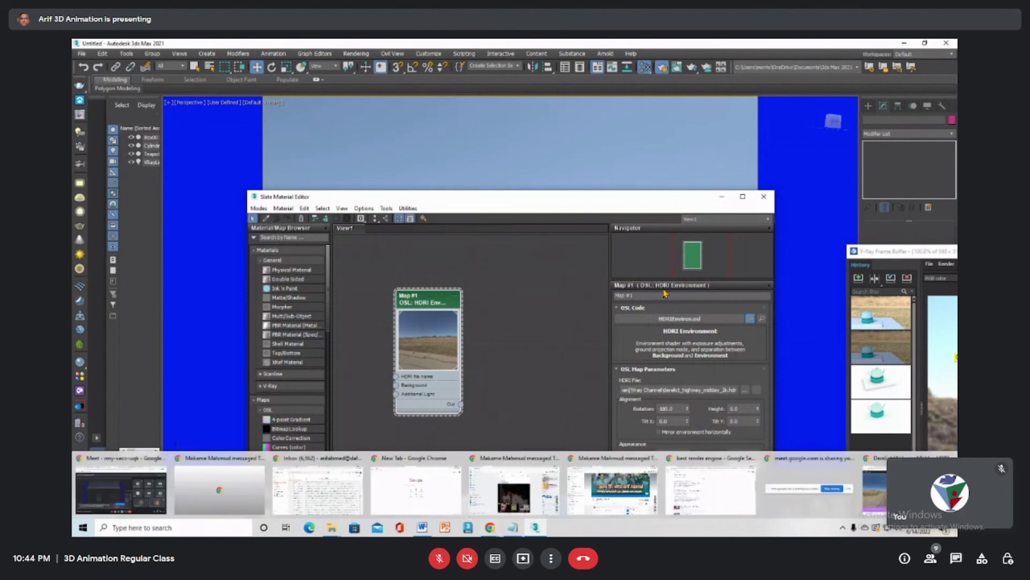
Return to Poly Haven's HDRI list, open Belfast Farmhouse and download its 2K HDR file
left_click(875, 488)
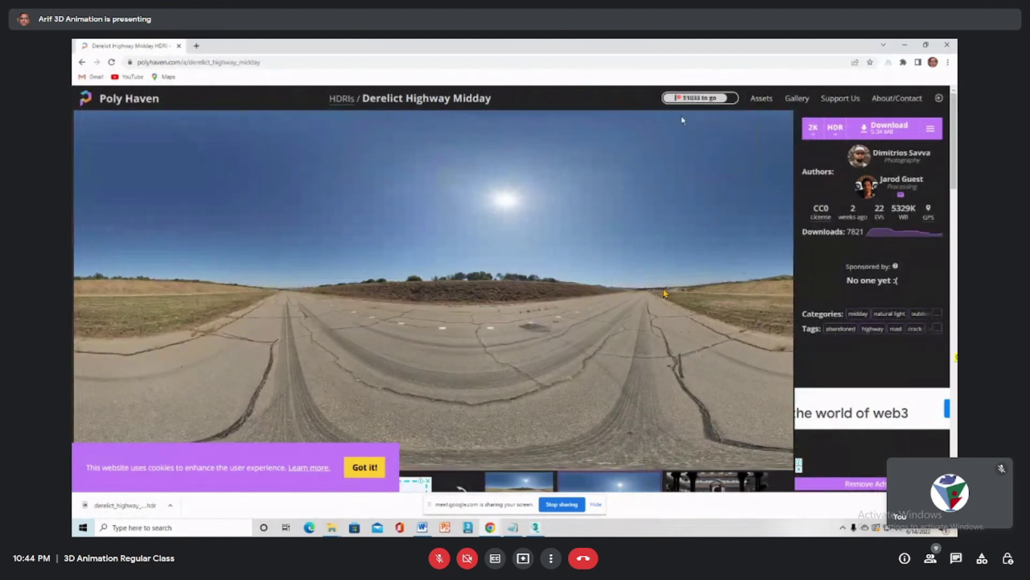
left_click(82, 62)
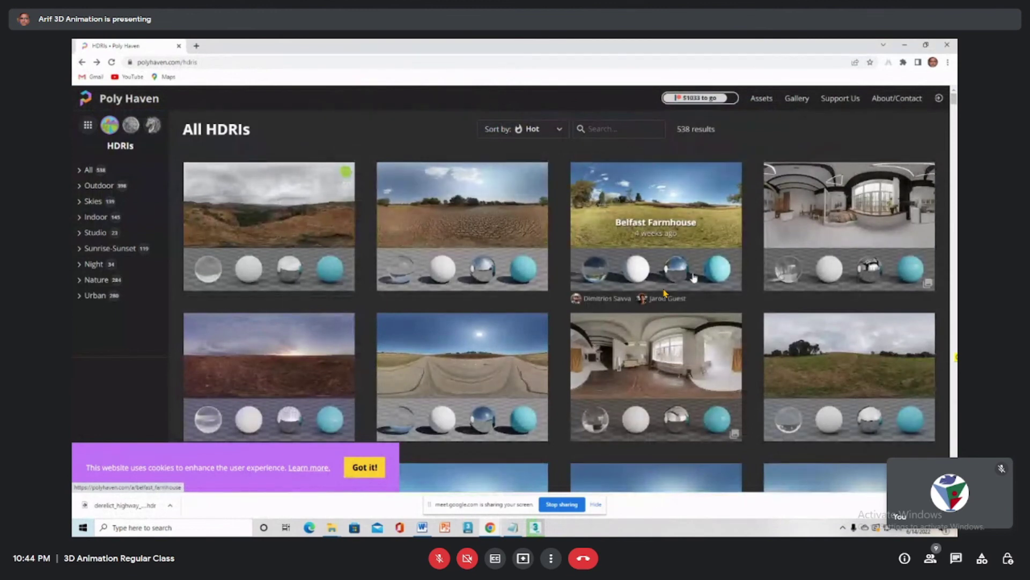
scroll(694, 277, "down", 5)
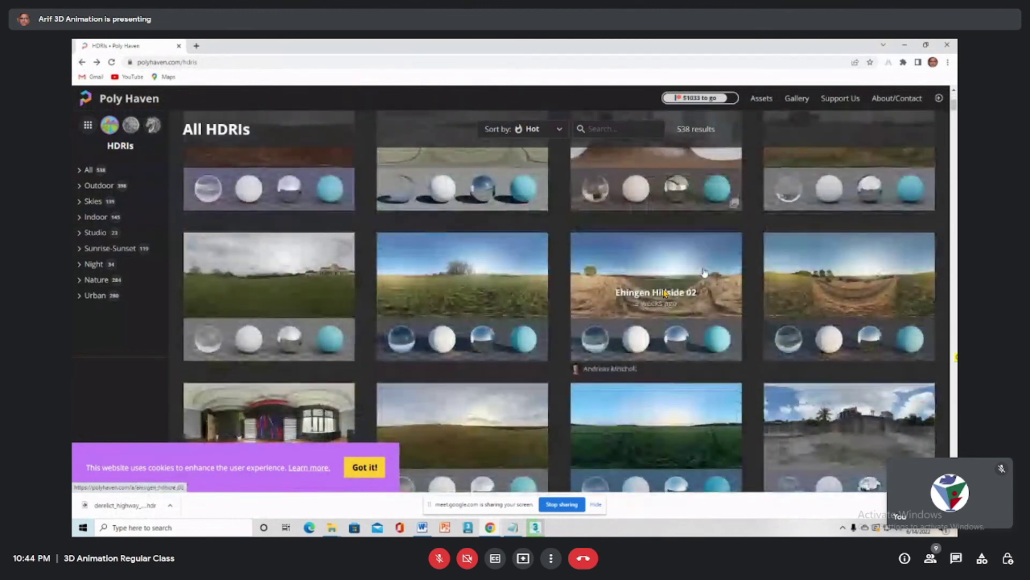
scroll(665, 292, "down", 3)
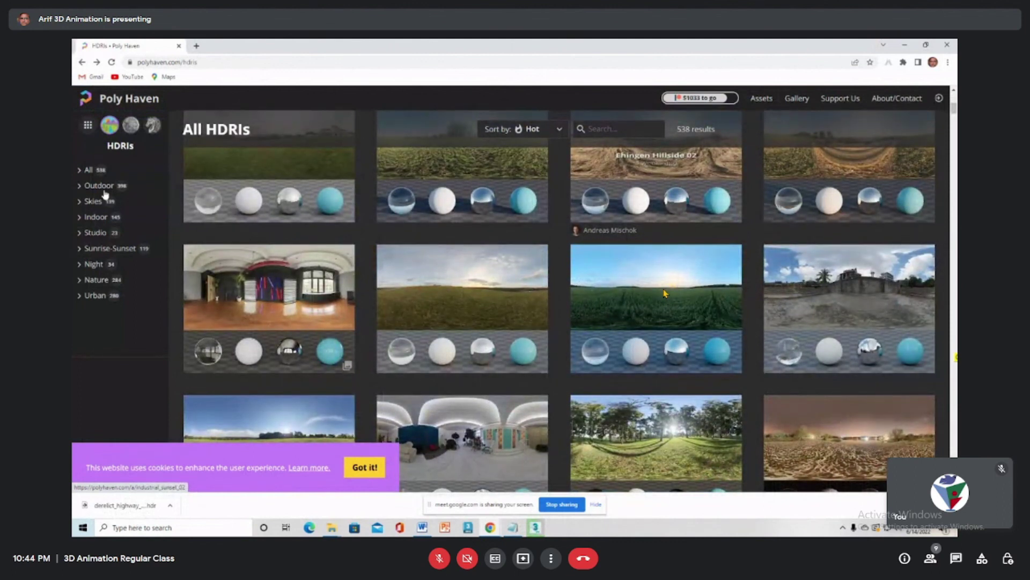
scroll(102, 190, "up", 3)
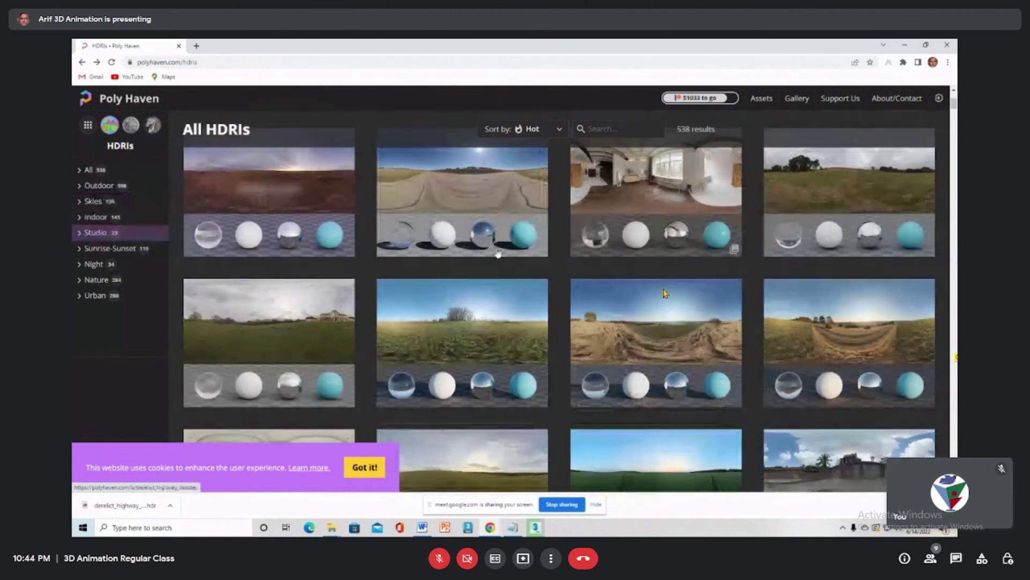
scroll(693, 227, "up", 3)
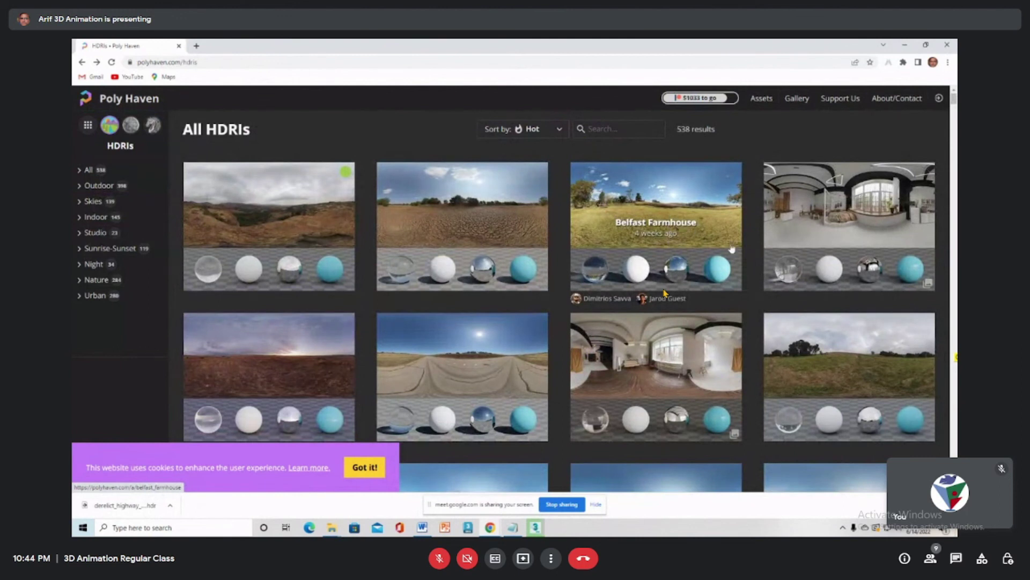
left_click(684, 223)
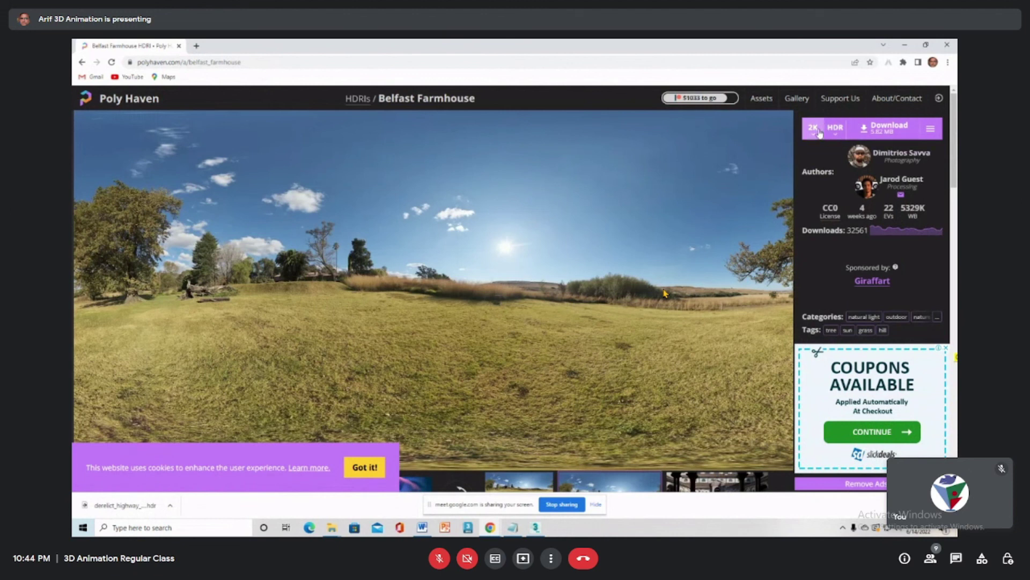
left_click(876, 129)
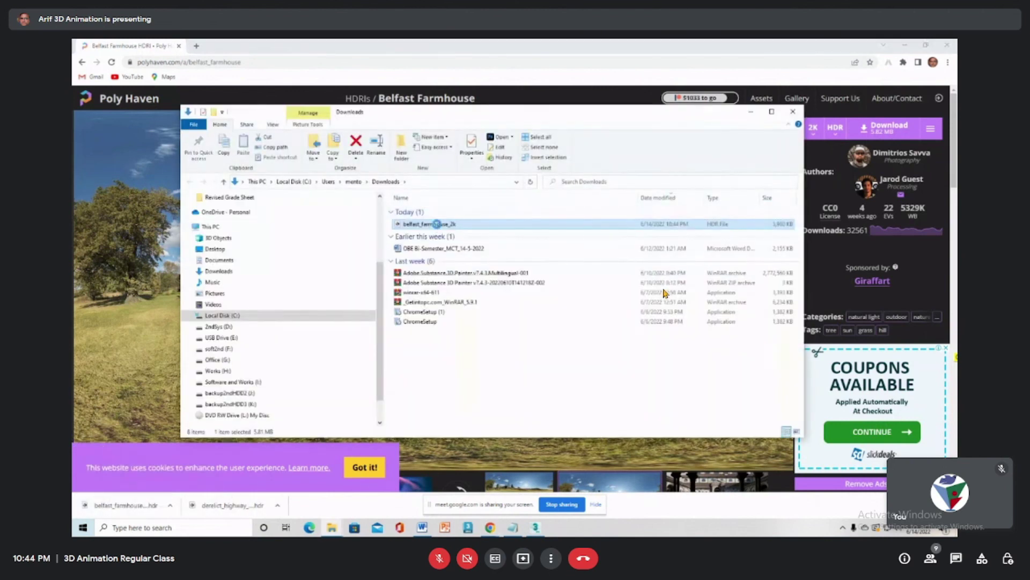
Cut the belfast_farmhouse_2k HDR file from Downloads and minimize File Explorer
right_click(437, 224)
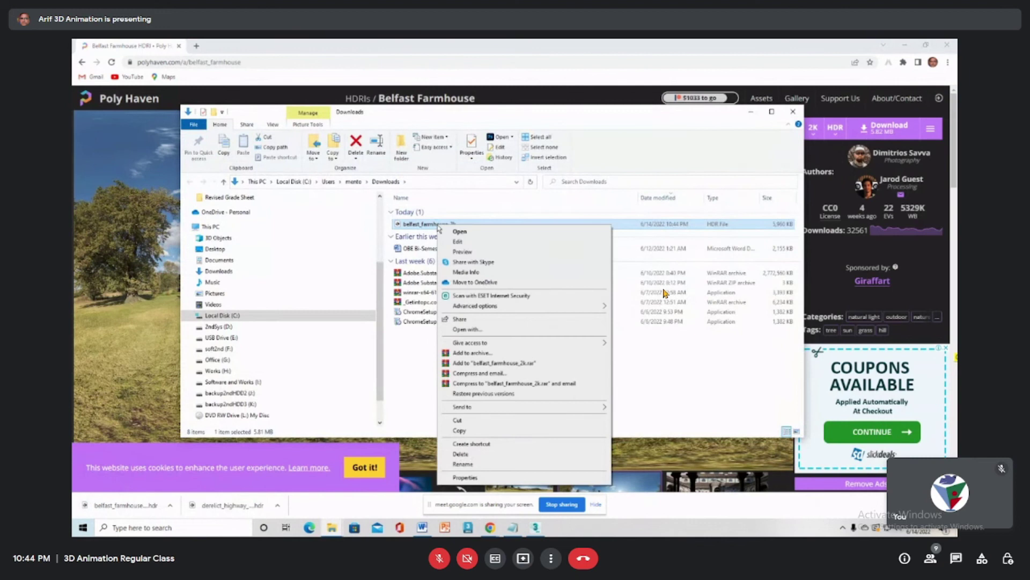
left_click(468, 421)
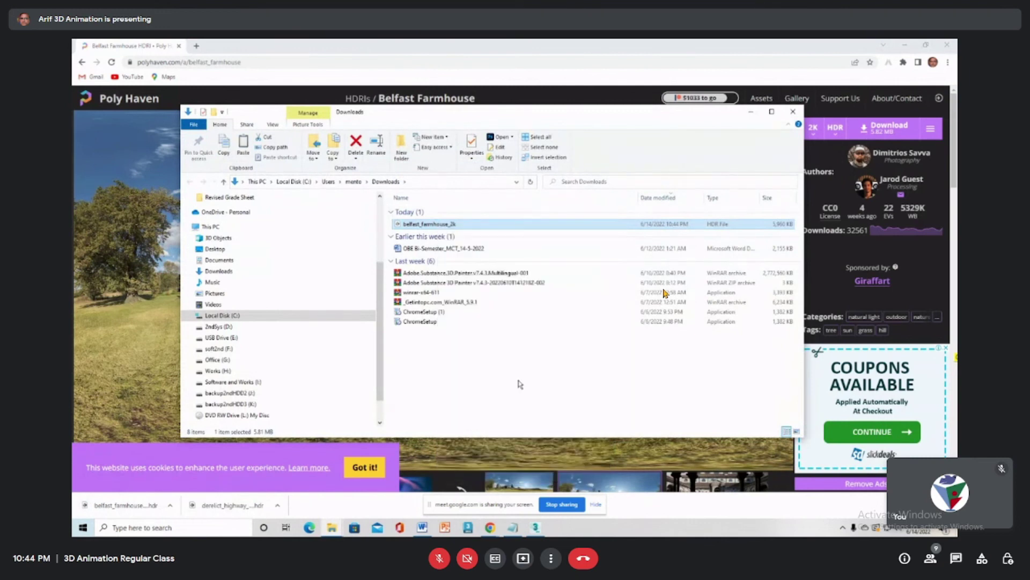
left_click(752, 113)
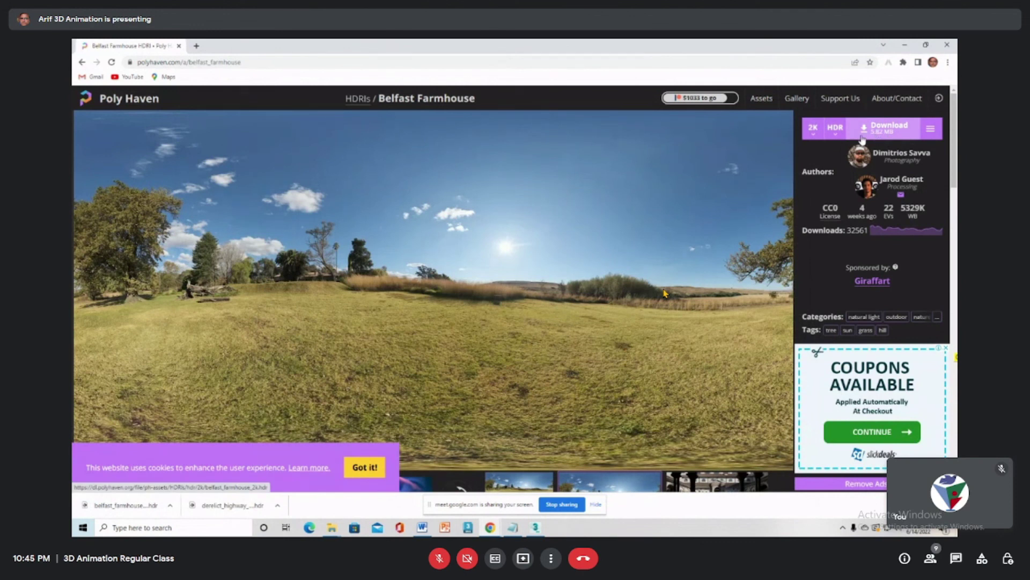
left_click(815, 137)
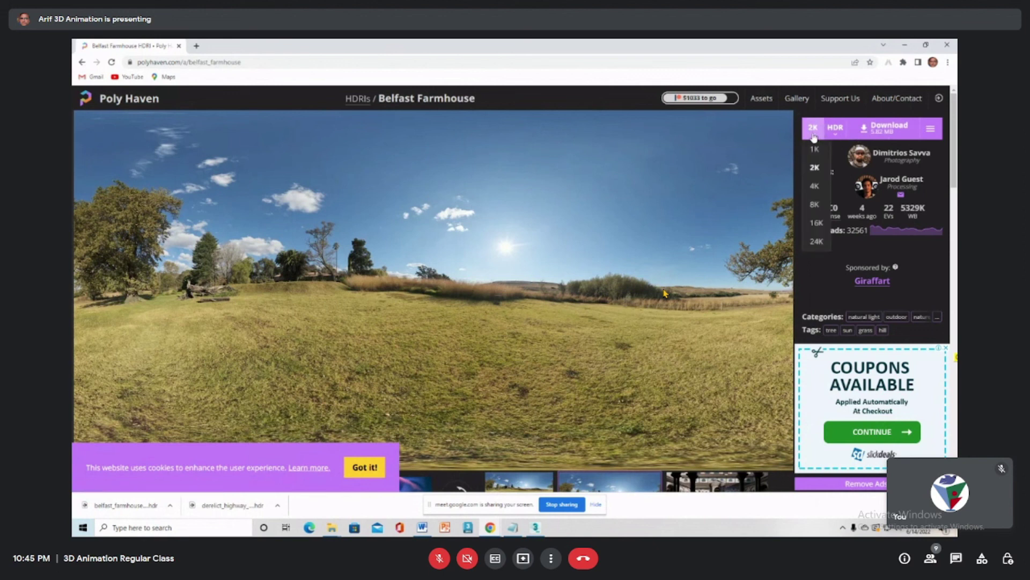
left_click(815, 186)
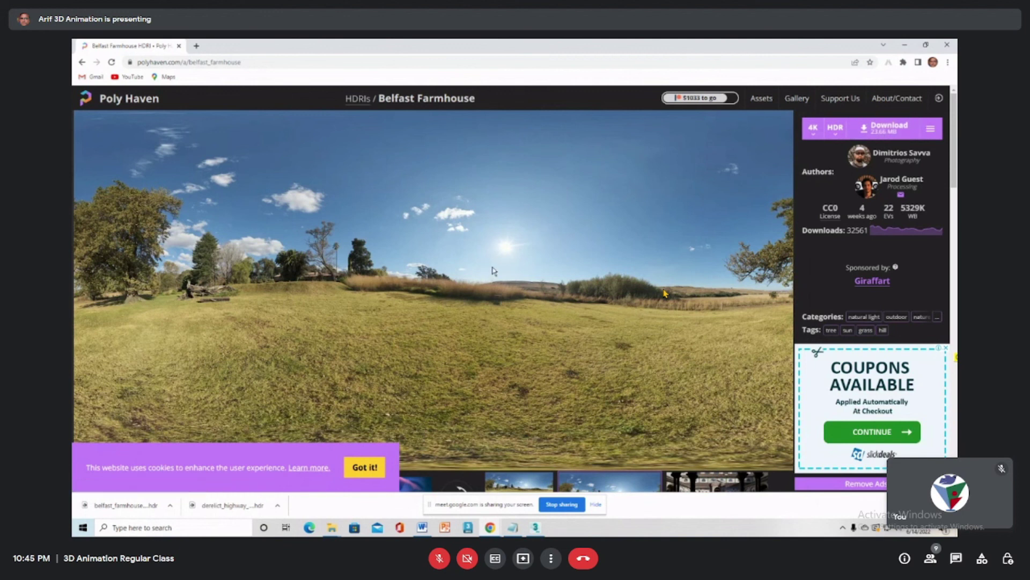
left_click(815, 133)
left_click(823, 171)
left_click(814, 129)
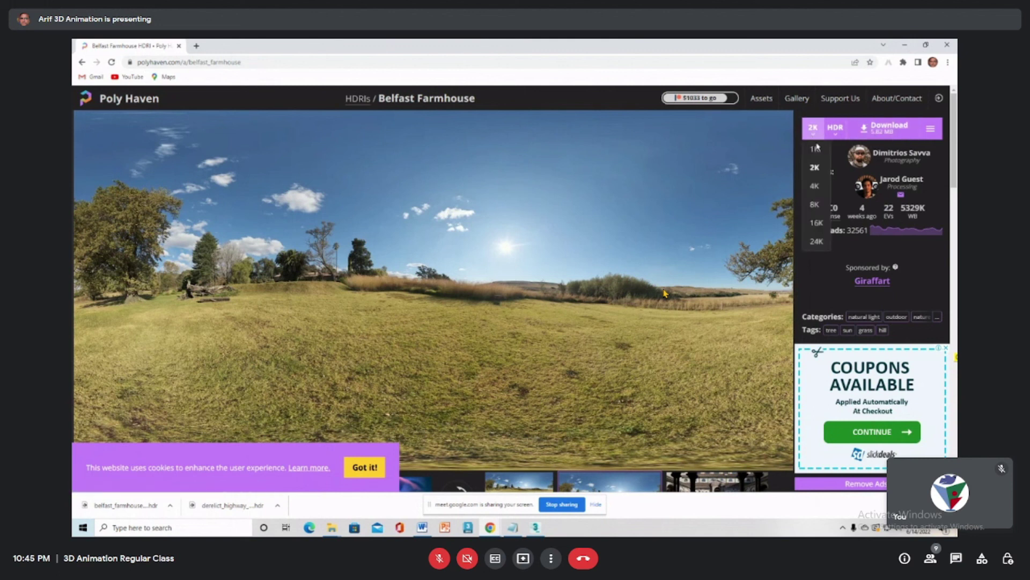
left_click(814, 185)
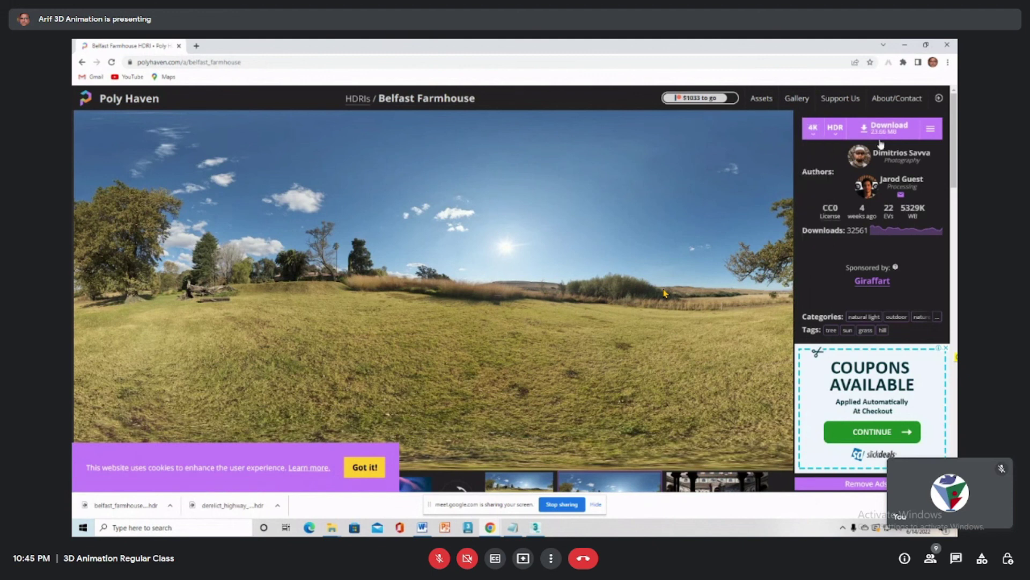
left_click(813, 133)
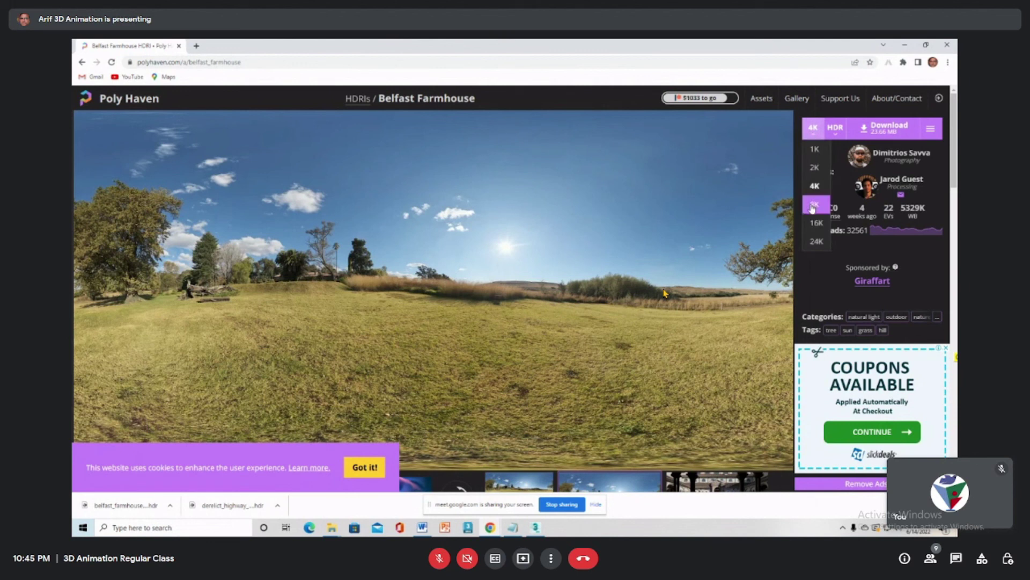
left_click(817, 207)
left_click(814, 133)
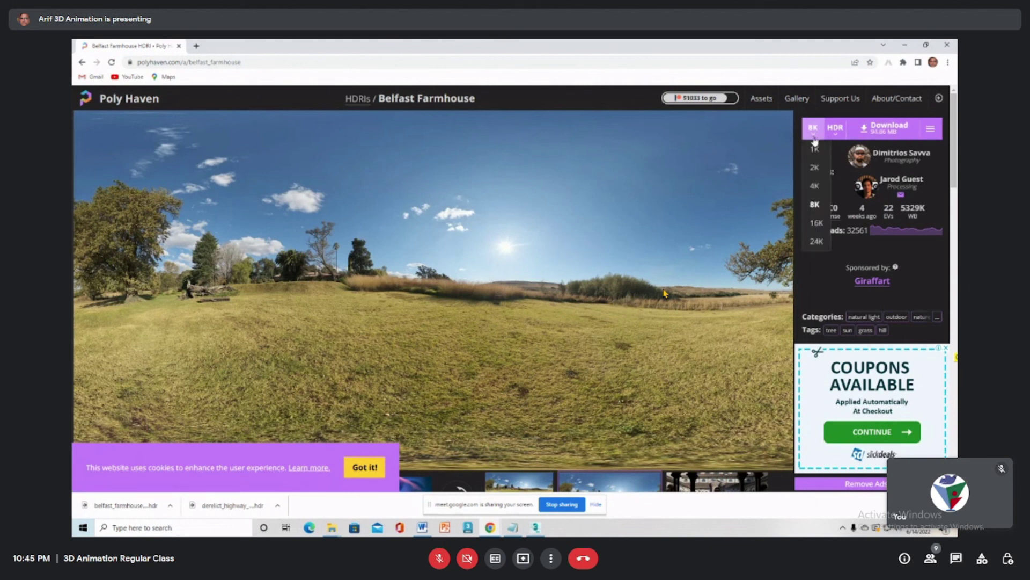
left_click(818, 223)
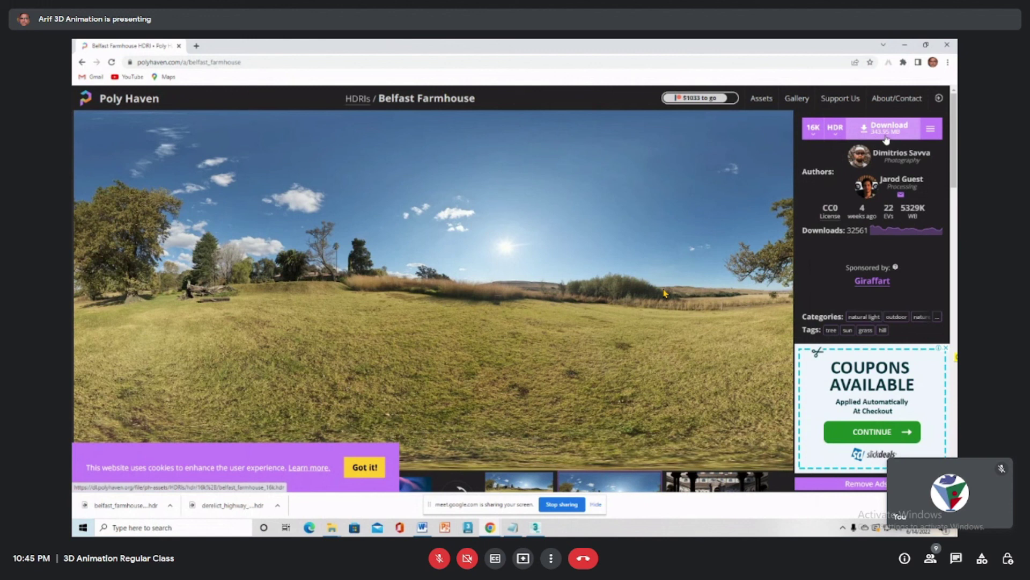
left_click(815, 134)
left_click(817, 239)
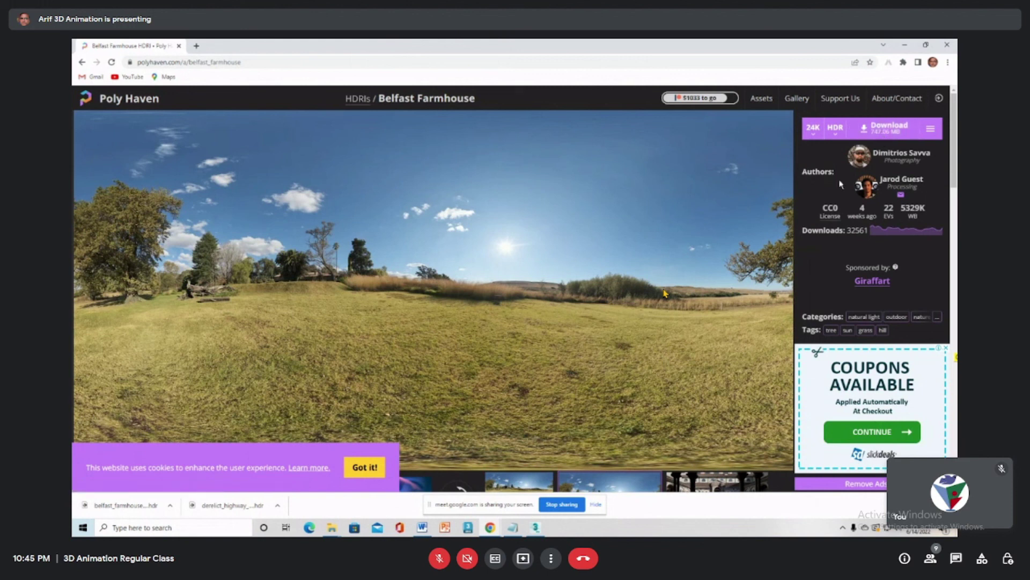
left_click(813, 131)
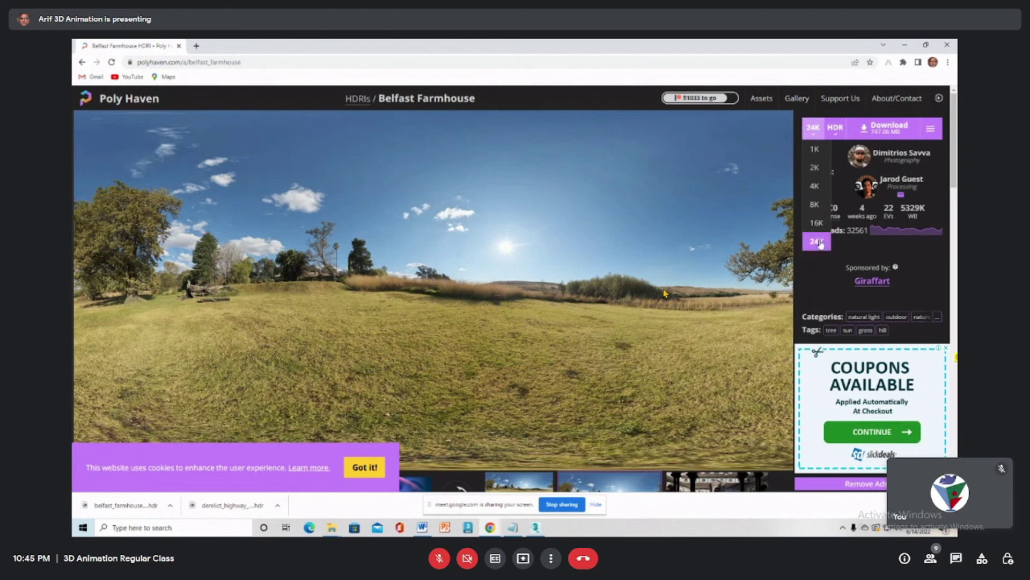
left_click(819, 172)
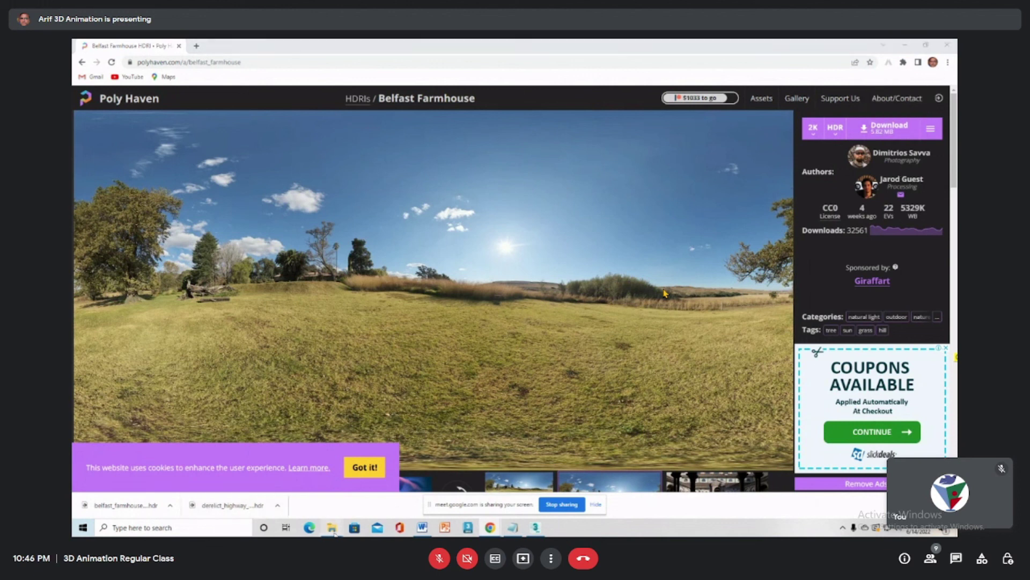
mouse_move(332, 527)
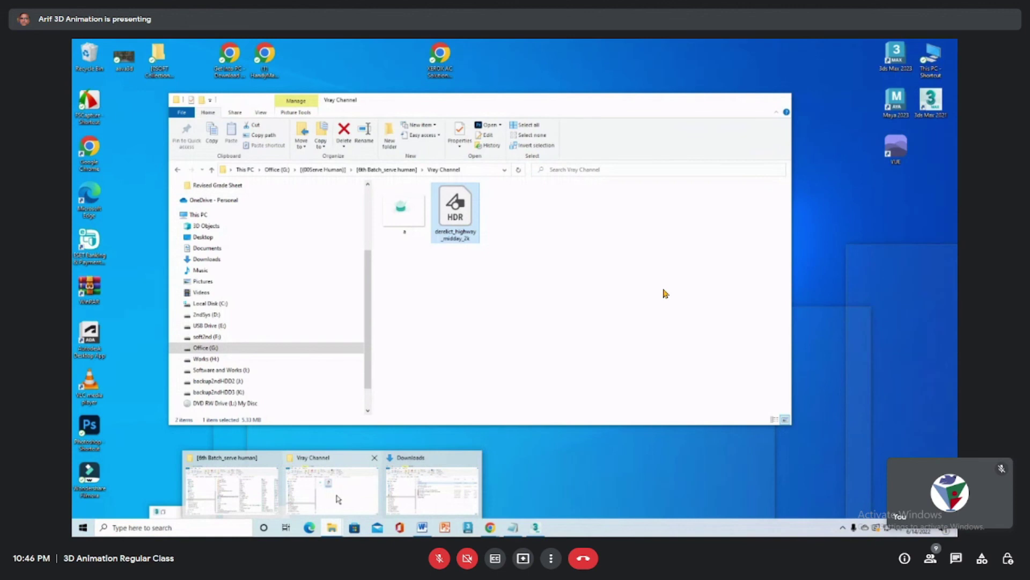
Paste belfast_farmhouse_2k into the Vray Channel folder, then return to 3ds Max
left_click(339, 500)
right_click(523, 250)
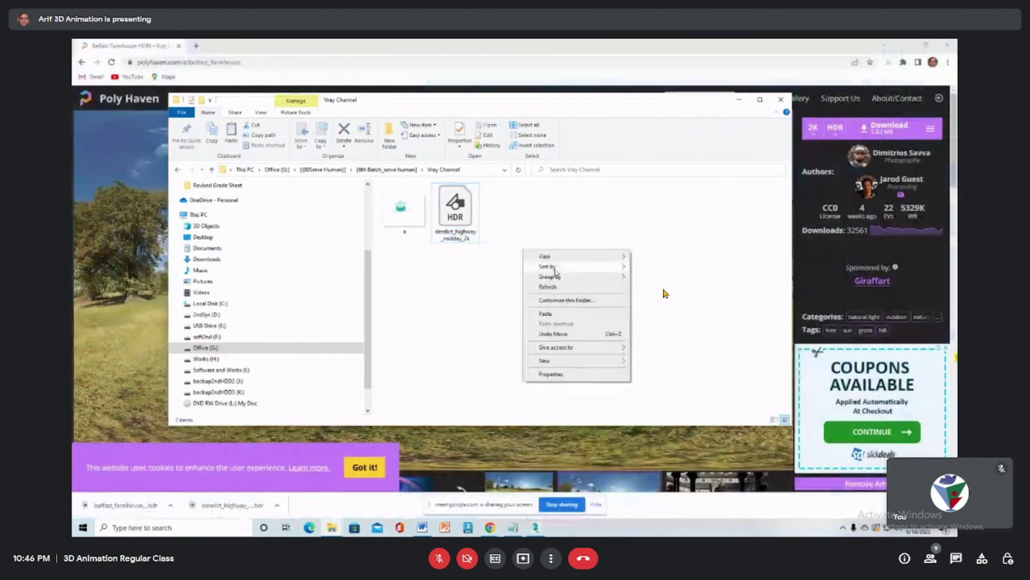
left_click(560, 314)
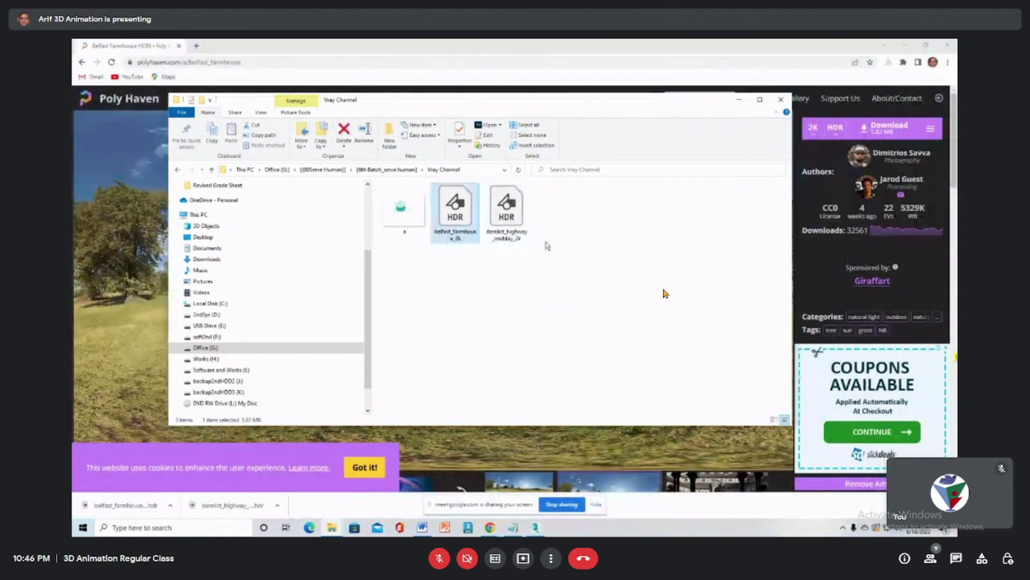
left_click(739, 99)
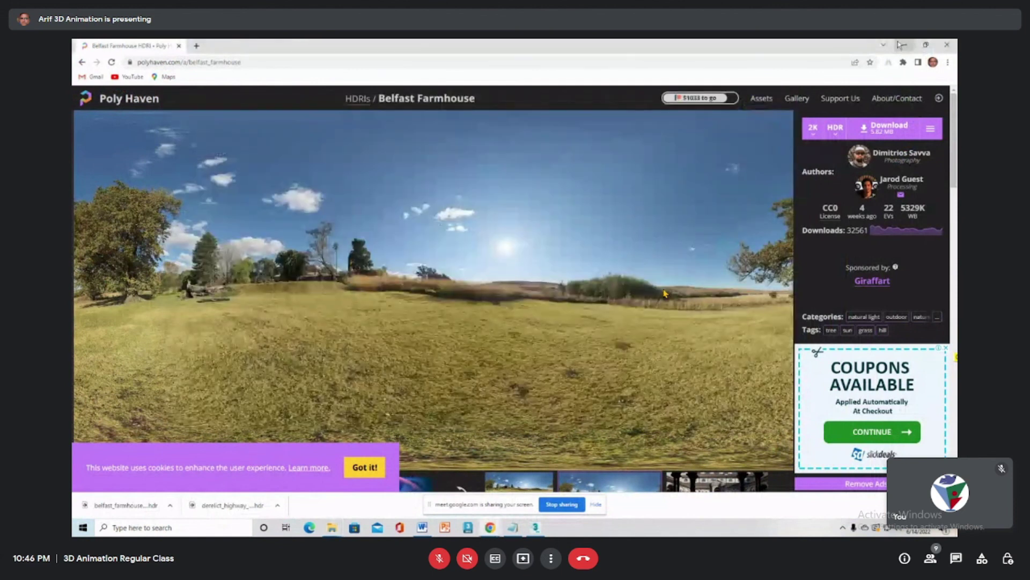
key("alt+Tab")
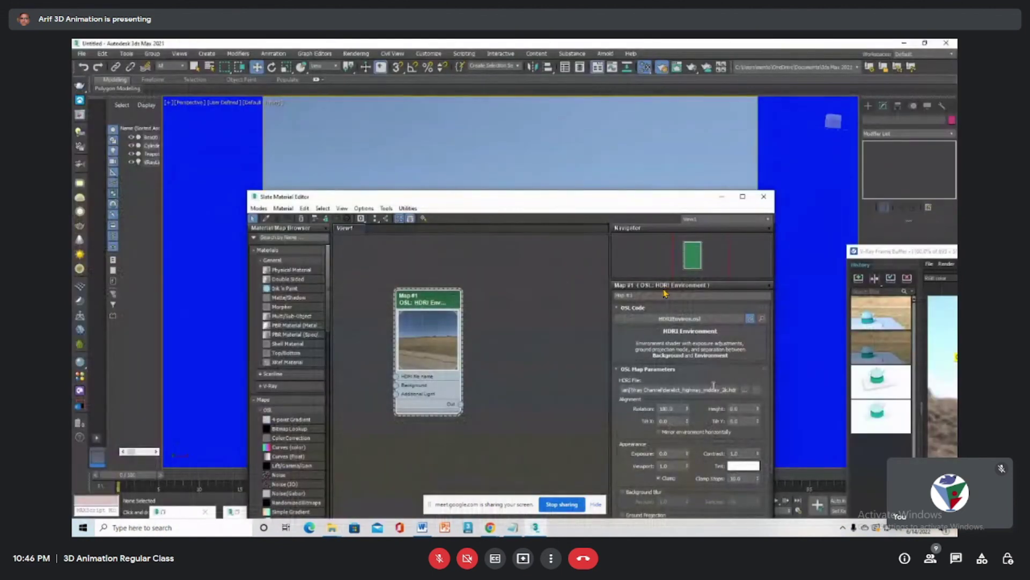
Load belfast_farmhouse_2k as the HDRI environment file and close the Slate Material Editor
left_click(745, 390)
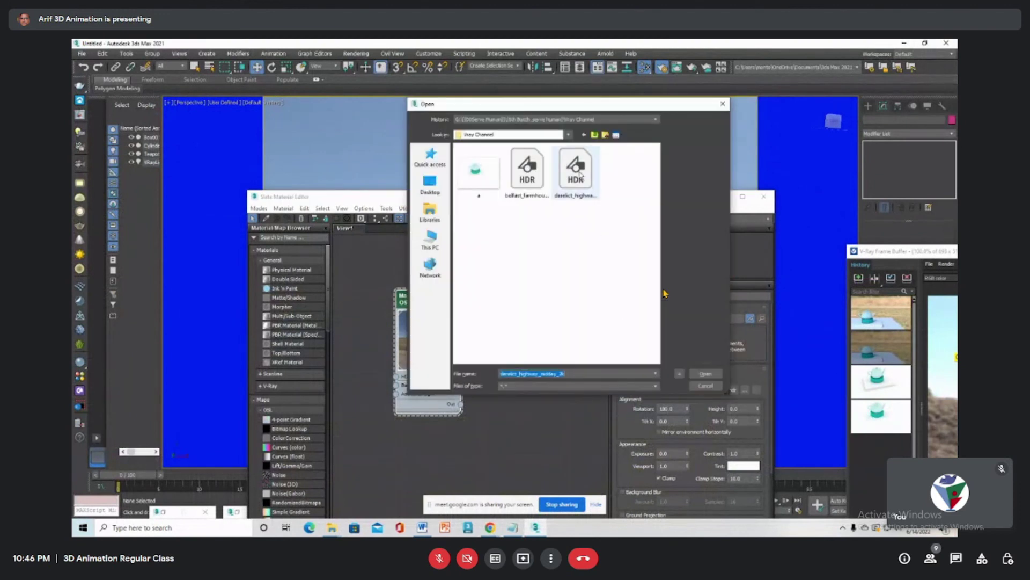
left_click(527, 171)
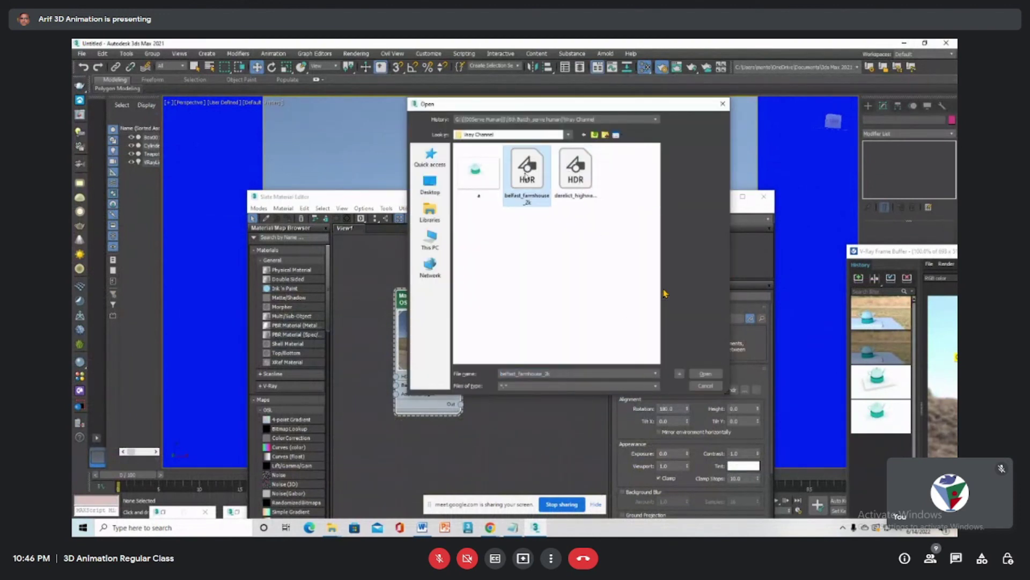
left_click(704, 374)
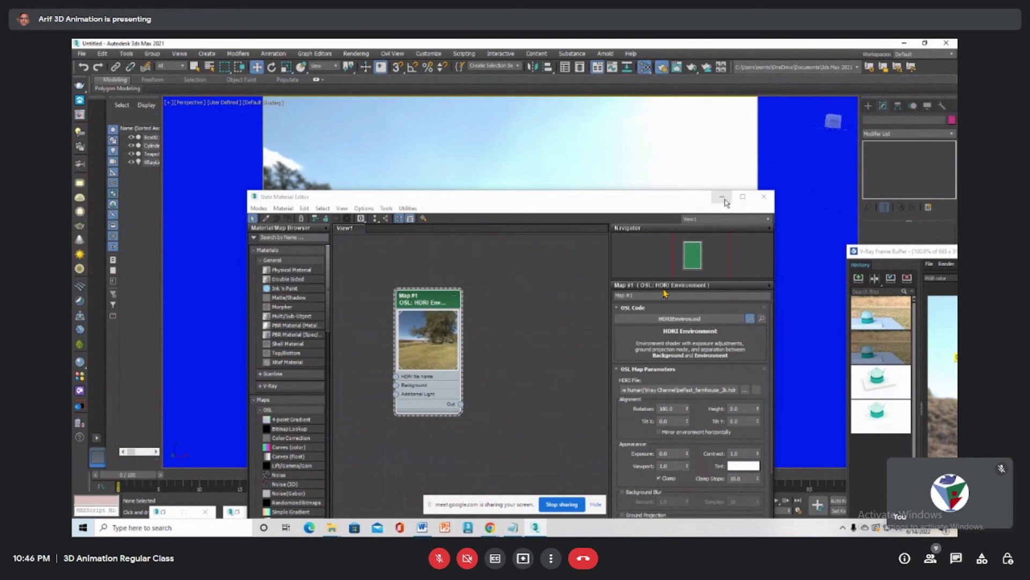
left_click(764, 196)
Orbit the viewport to frame the teapot against the farmhouse field
scroll(591, 250, "down", 5)
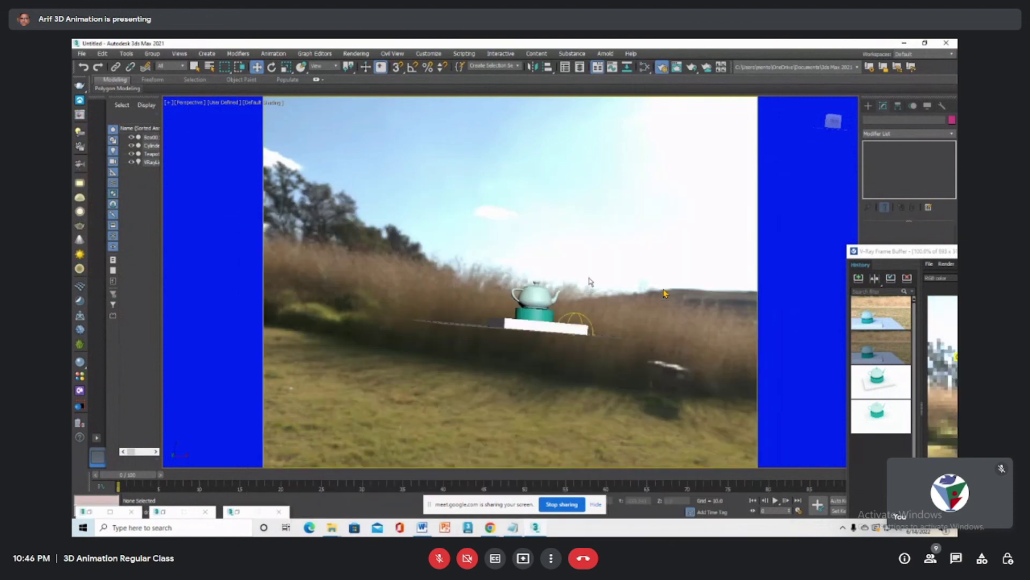
scroll(590, 250, "up", 5)
middle_click_drag(616, 275, 637, 289, "alt")
middle_click_drag(623, 210, 654, 236, "alt")
middle_click_drag(558, 290, 558, 340, "alt")
left_click(480, 333)
middle_click_drag(463, 382, 455, 411, "alt")
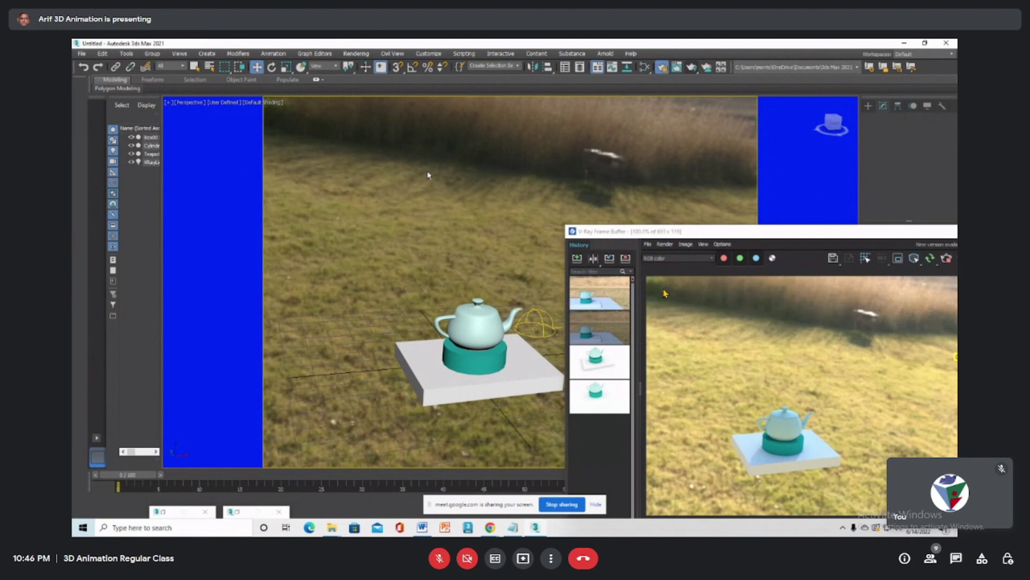
Render the scene with the farmhouse HDRI, then reopen the Slate Material Editor
key("shift+q")
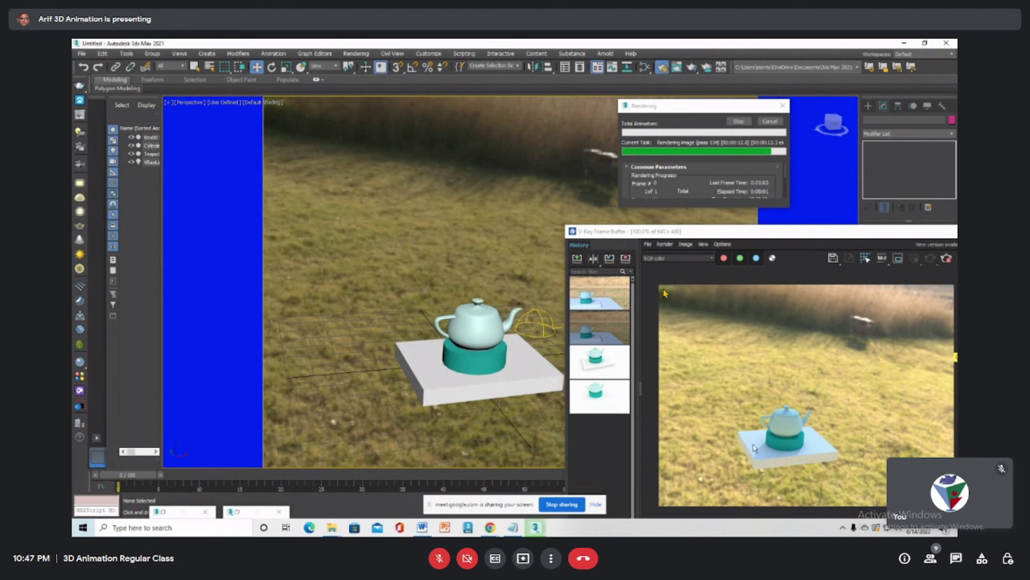
key("m")
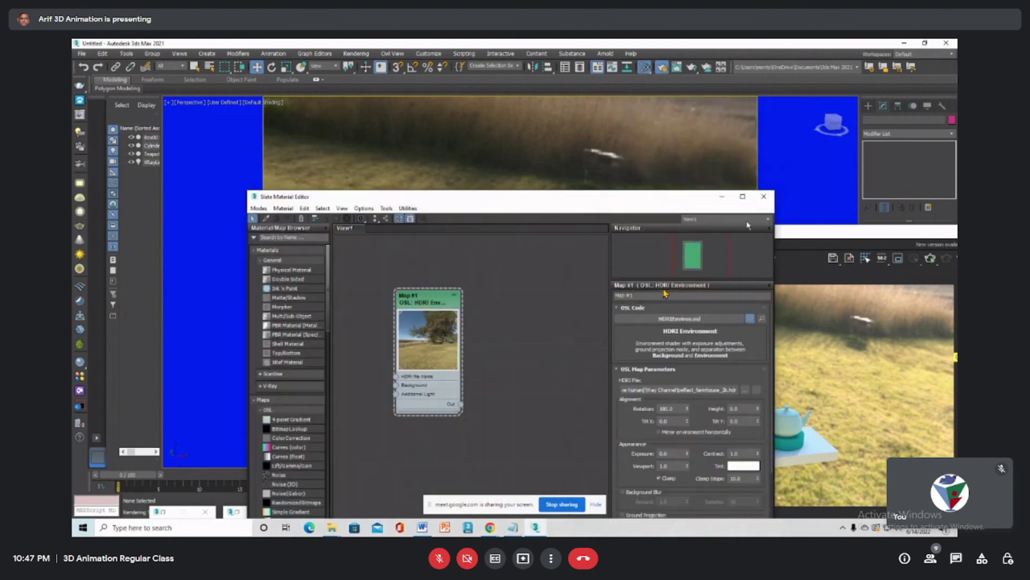
Scale the box under the cylinder up into a large ground plane
left_click(722, 196)
left_click(494, 392)
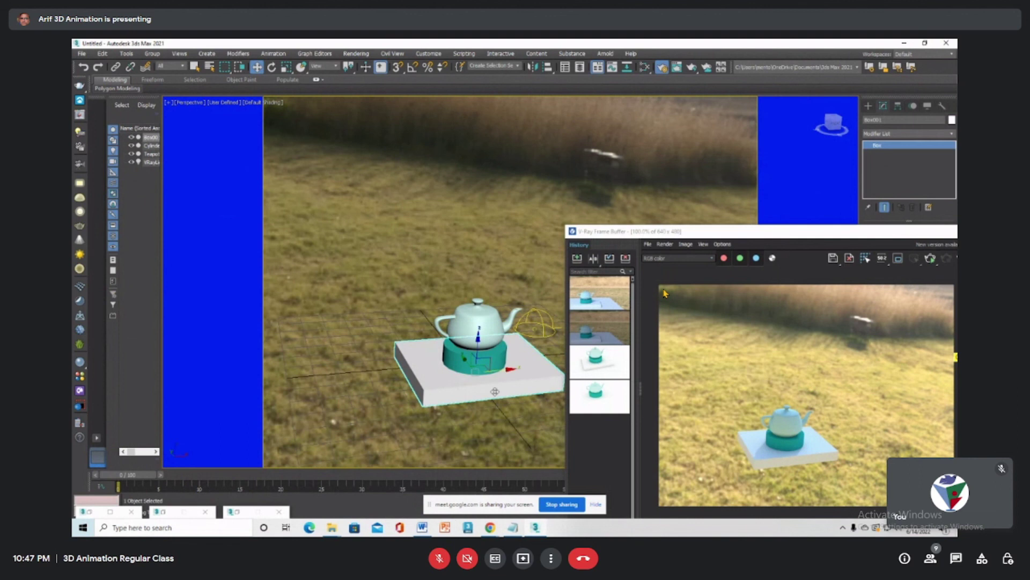
key("r")
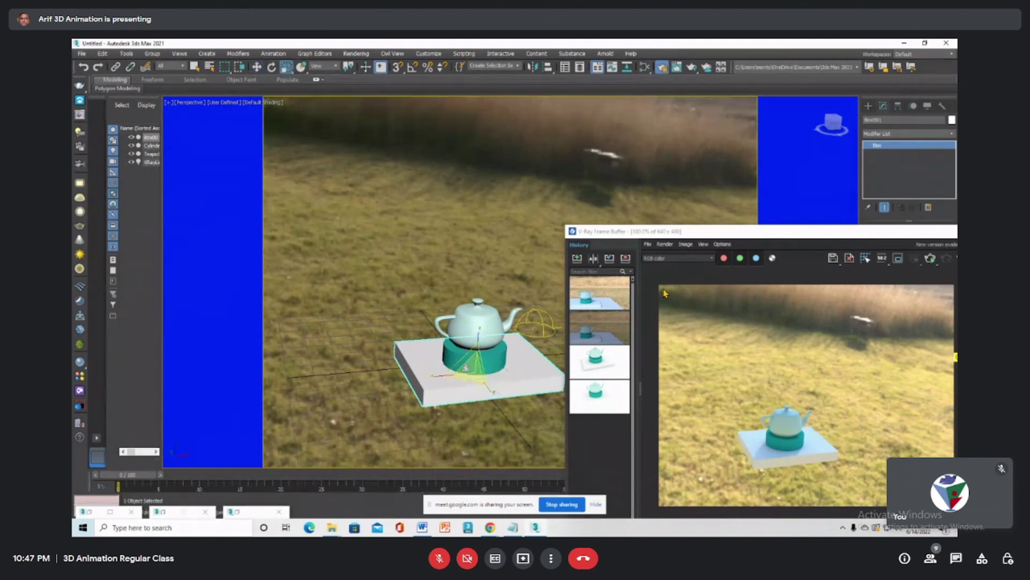
left_click_drag(462, 380, 812, 325)
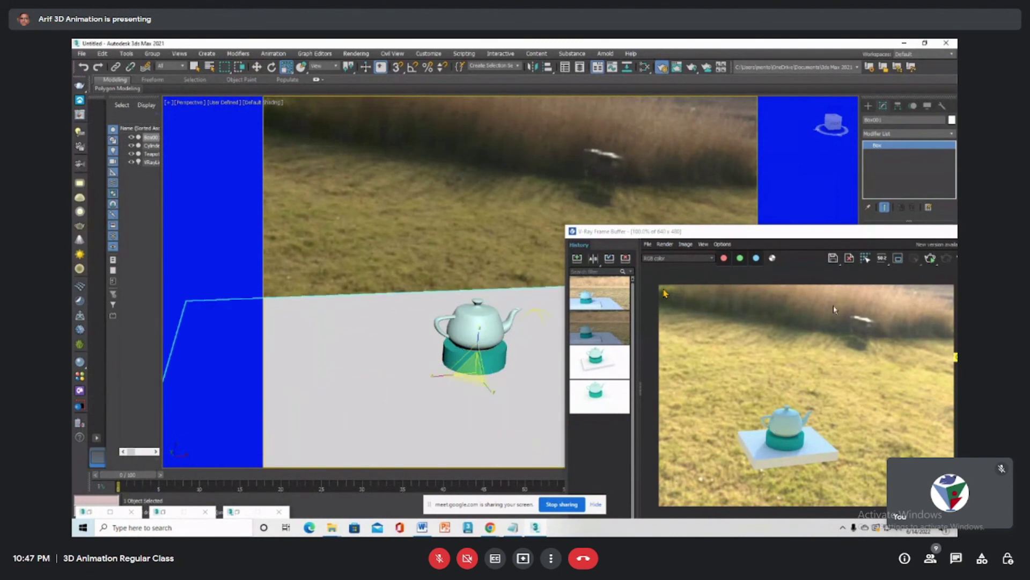
Re-render the scene with the large plane and stop the screen recording
left_click_drag(831, 234, 730, 128)
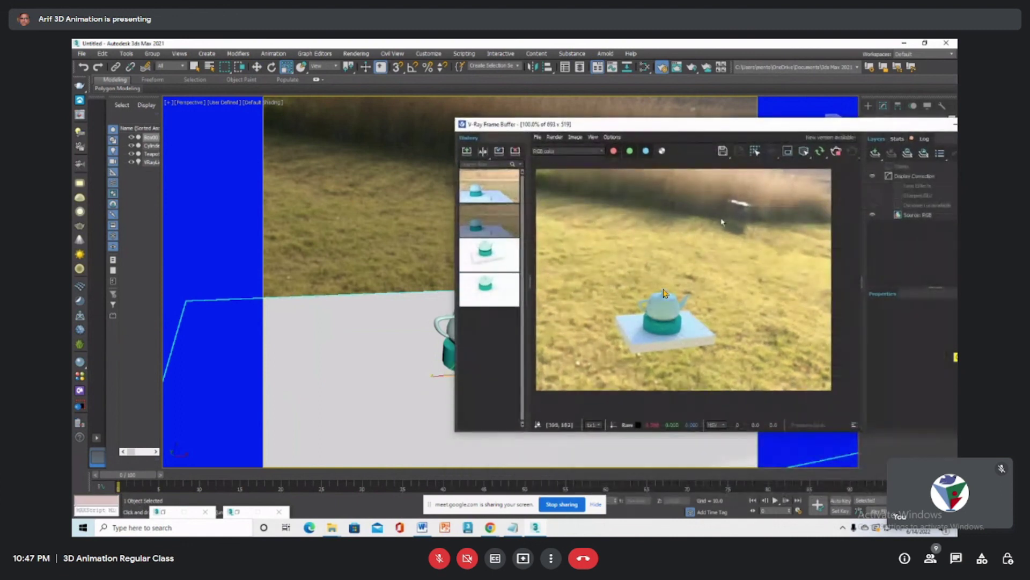
left_click(388, 232)
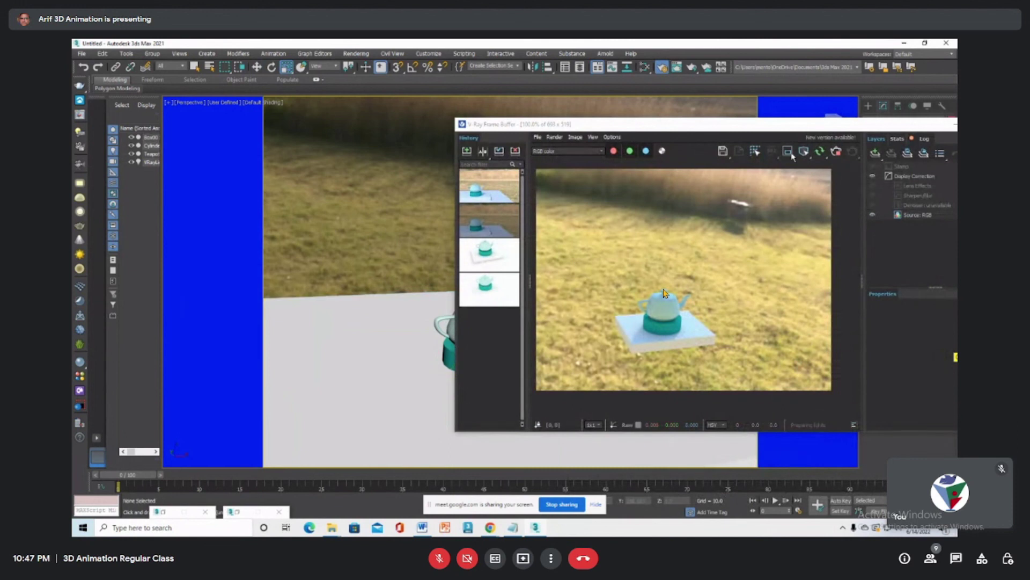
left_click(820, 152)
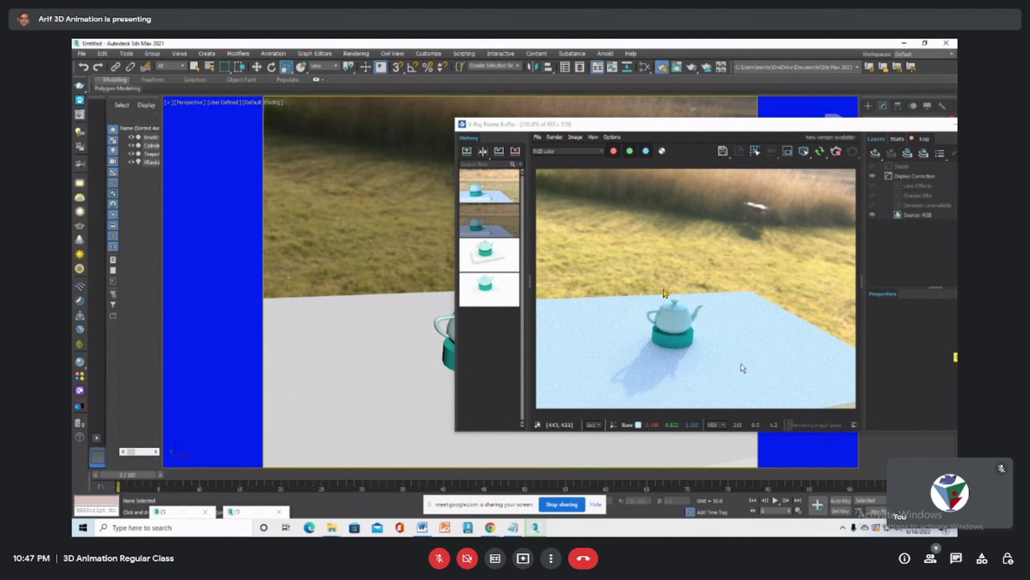
key("F9")
key("F9")
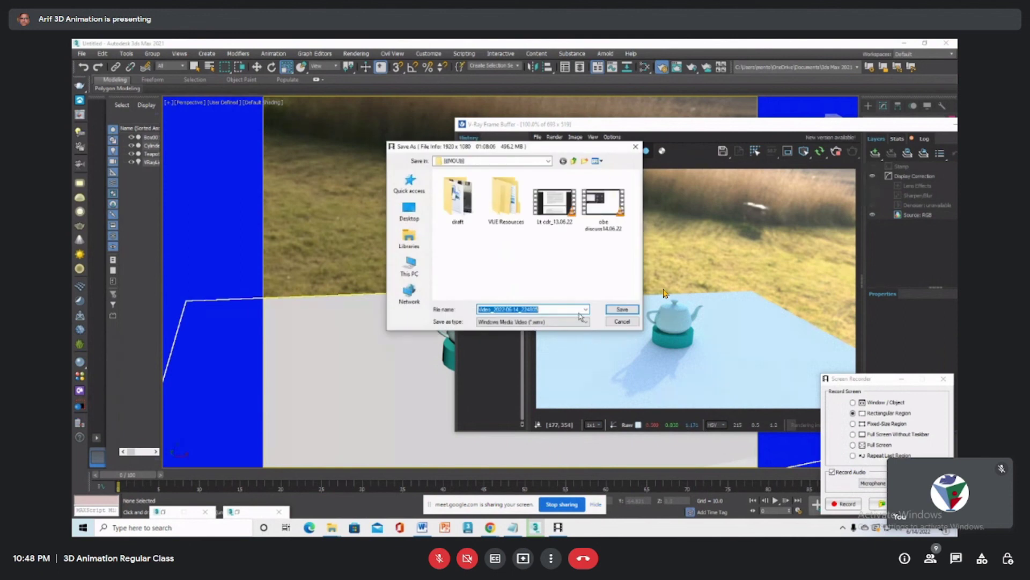
Save the recording as 'Vray P01' in Office (G:)\8th Batch_serve human
left_click(525, 161)
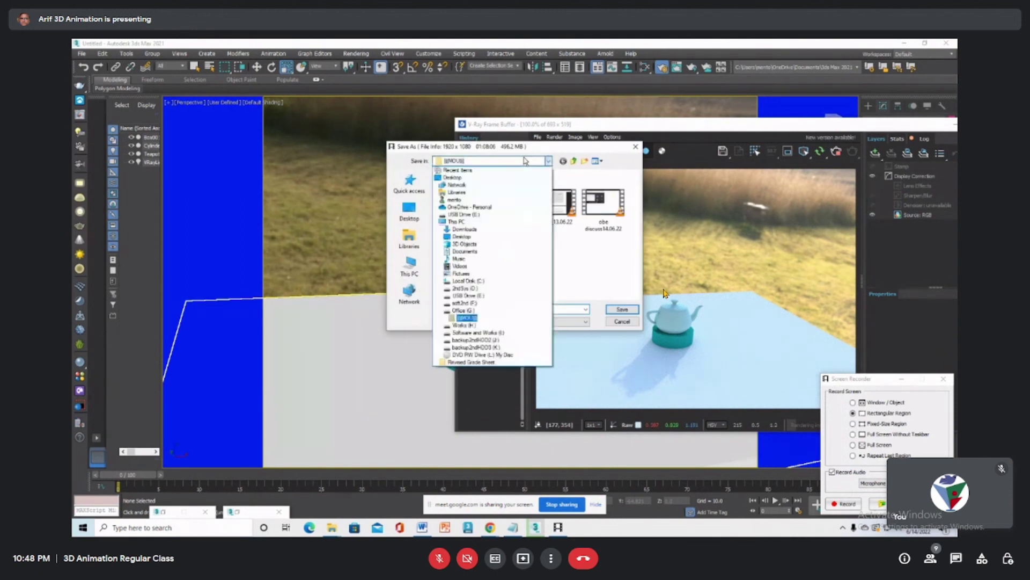
left_click(514, 303)
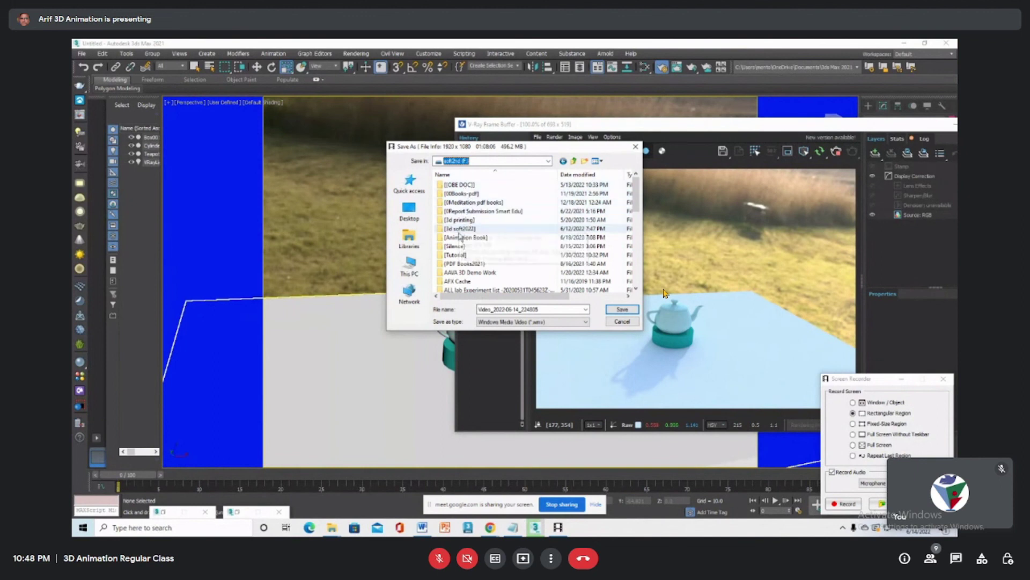
left_click(483, 161)
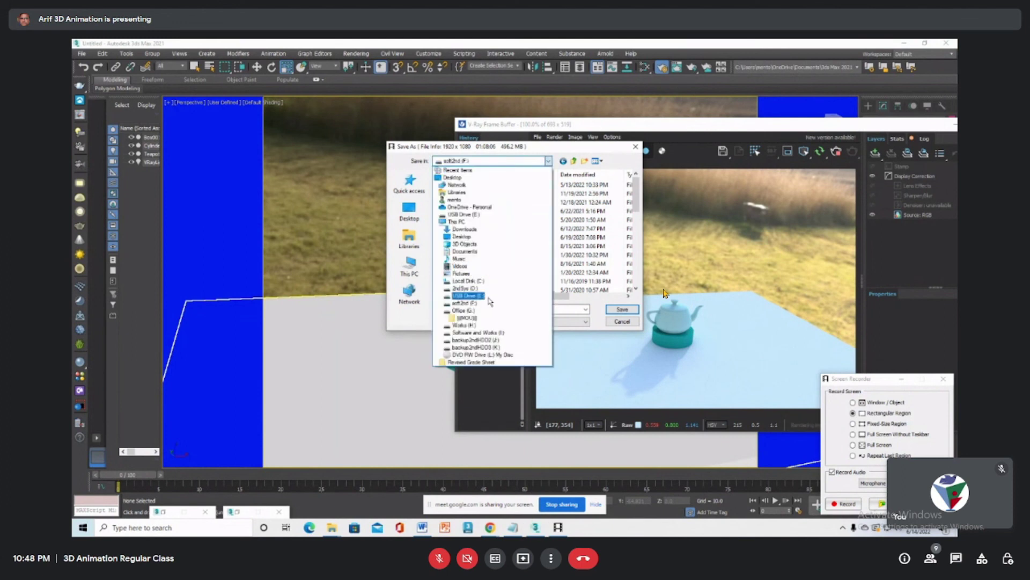
left_click(464, 311)
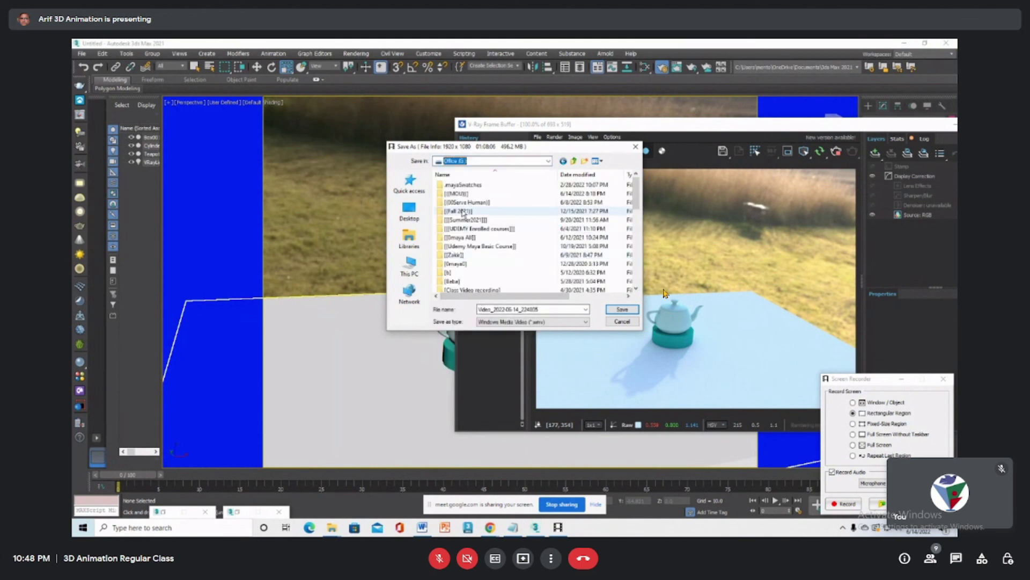
double_click(499, 204)
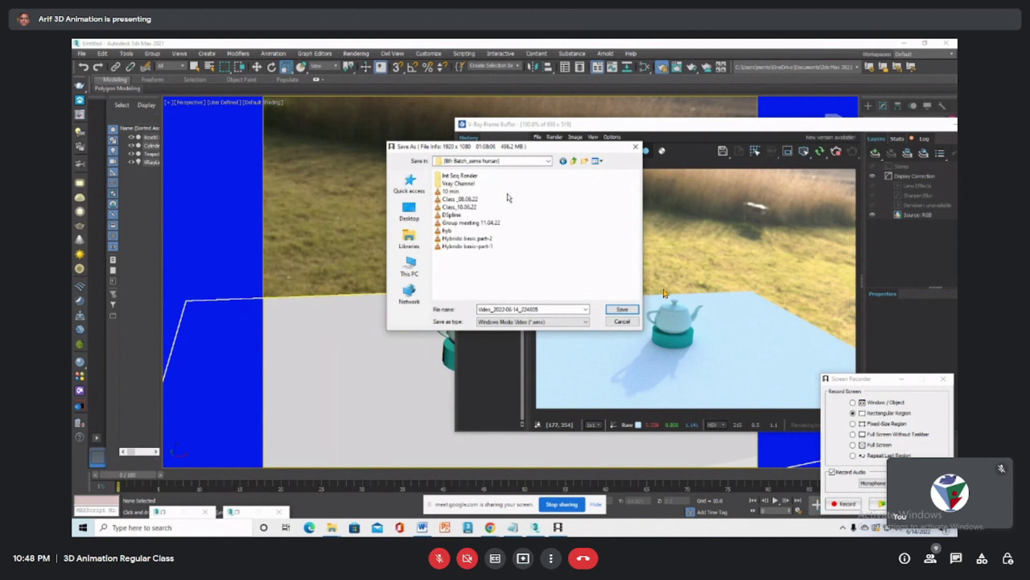
double_click(549, 309)
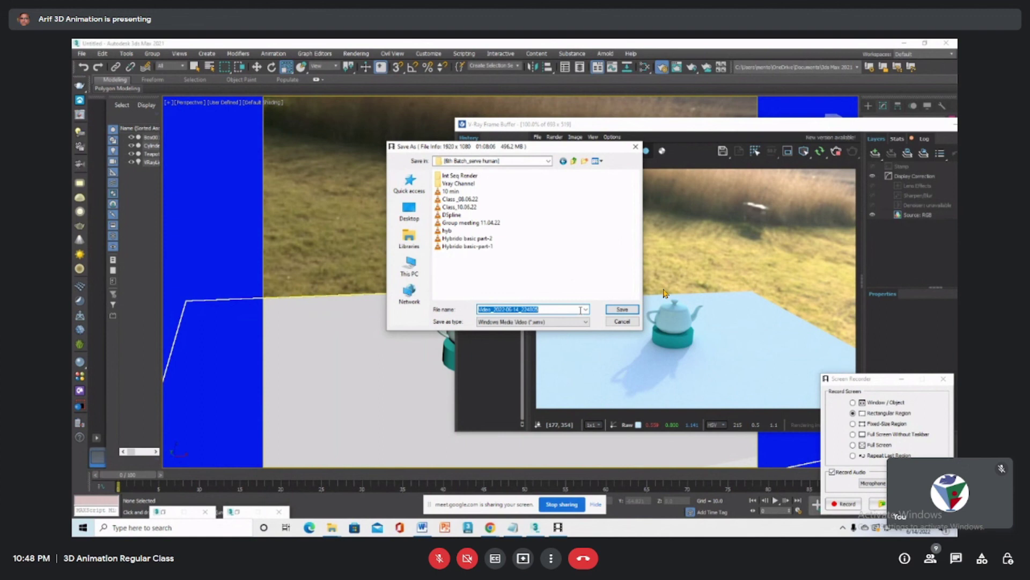
type("Vray")
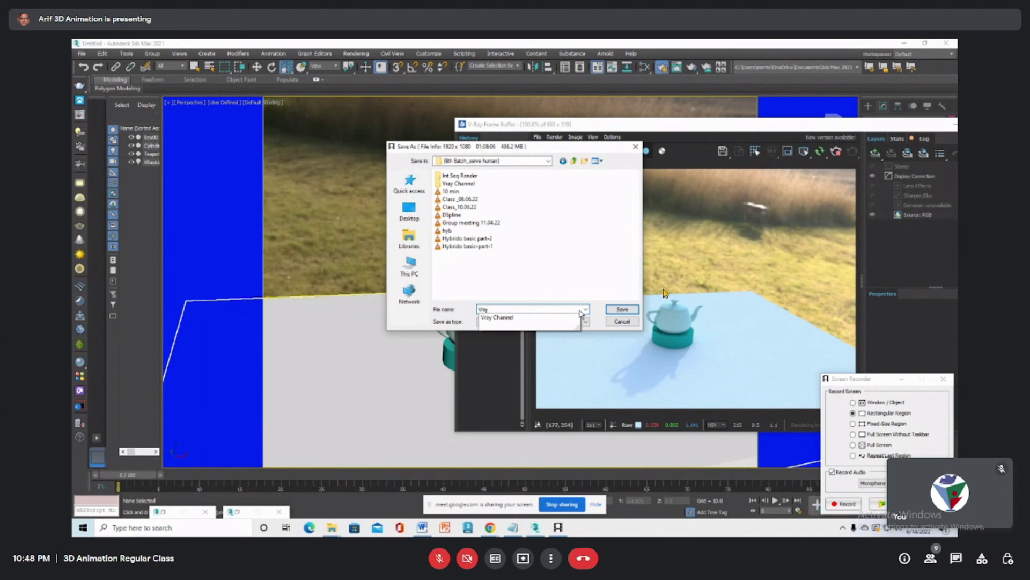
type(" P01")
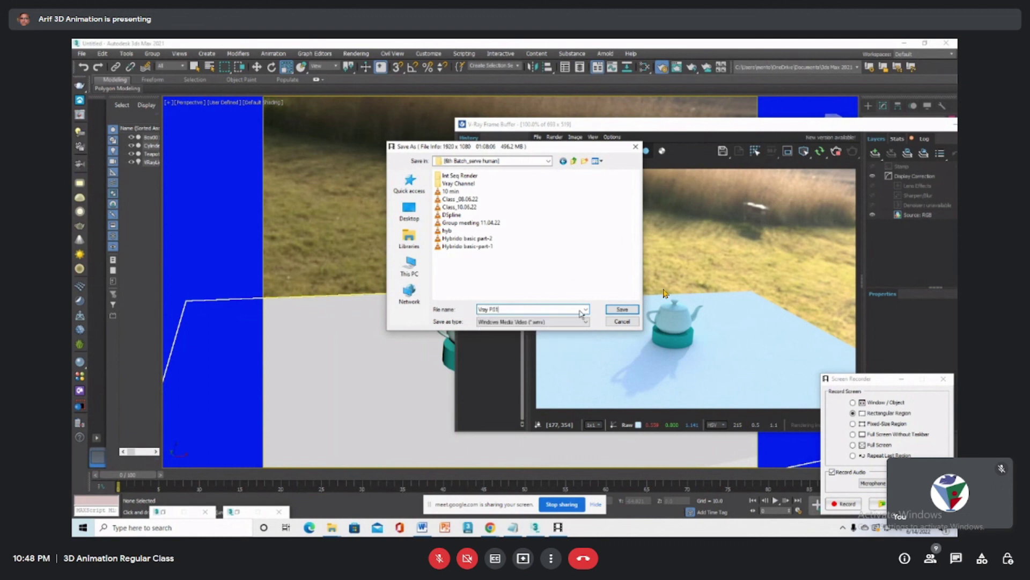
key("Return")
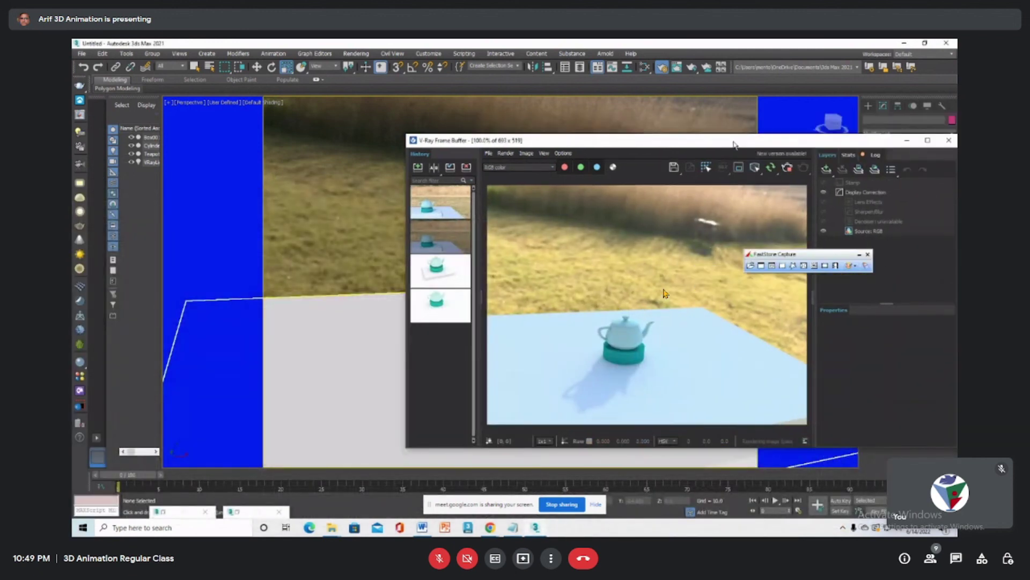
Save the 3ds Max scene as 'Vray P01' in the 6th Batch_serve human folder
left_click(868, 255)
left_click(81, 54)
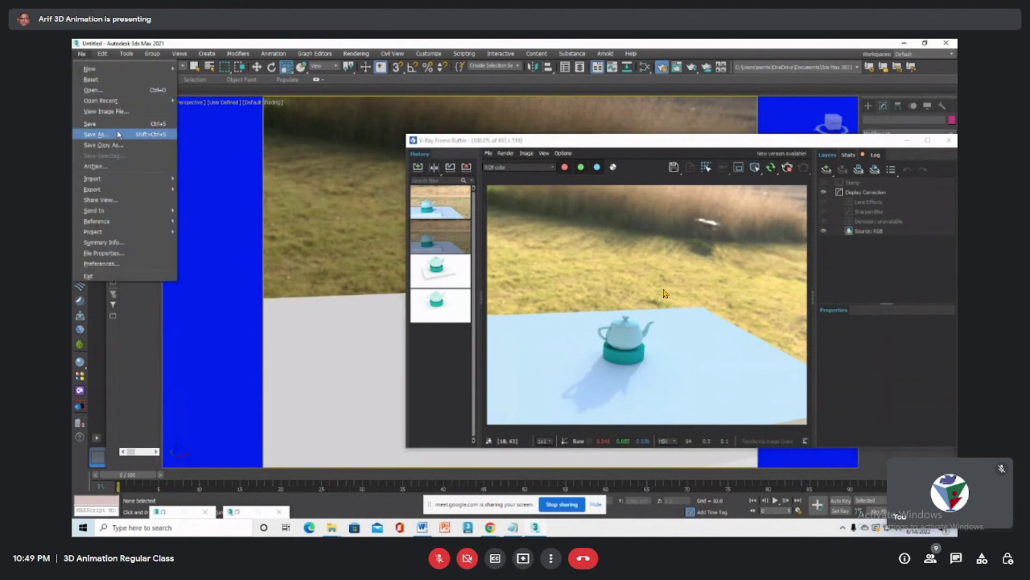
left_click(100, 134)
left_click(525, 120)
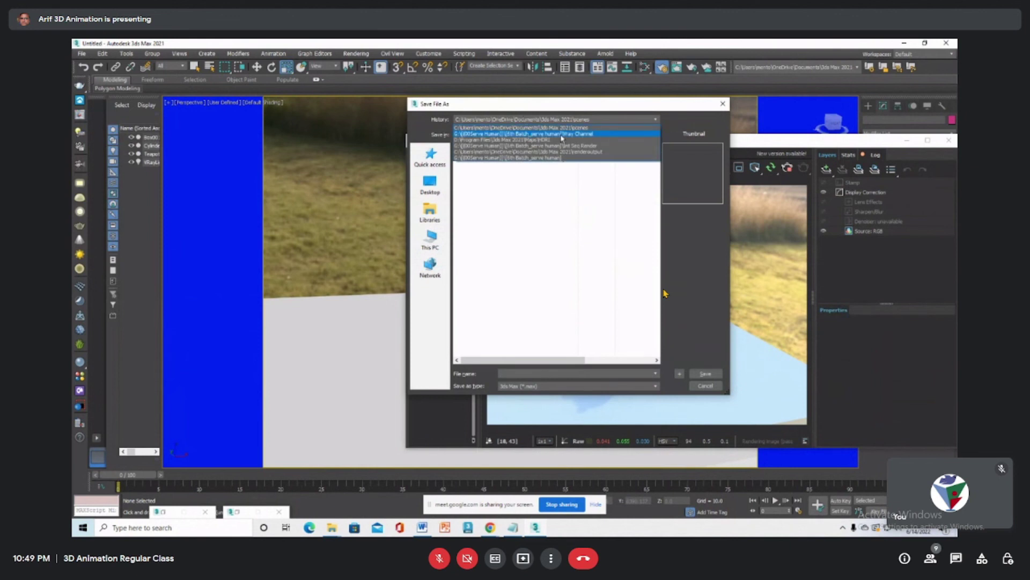
left_click(562, 134)
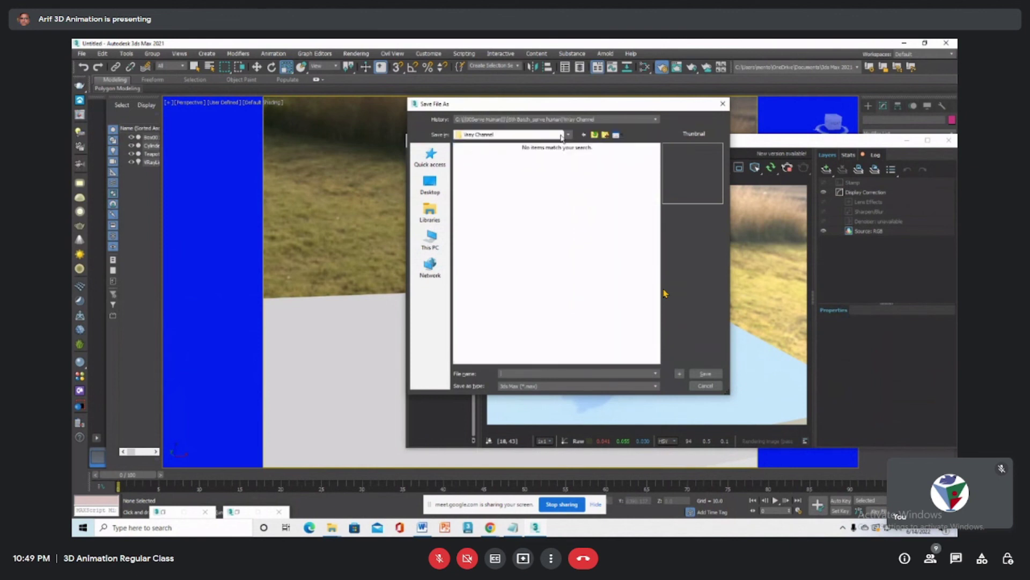
left_click(595, 134)
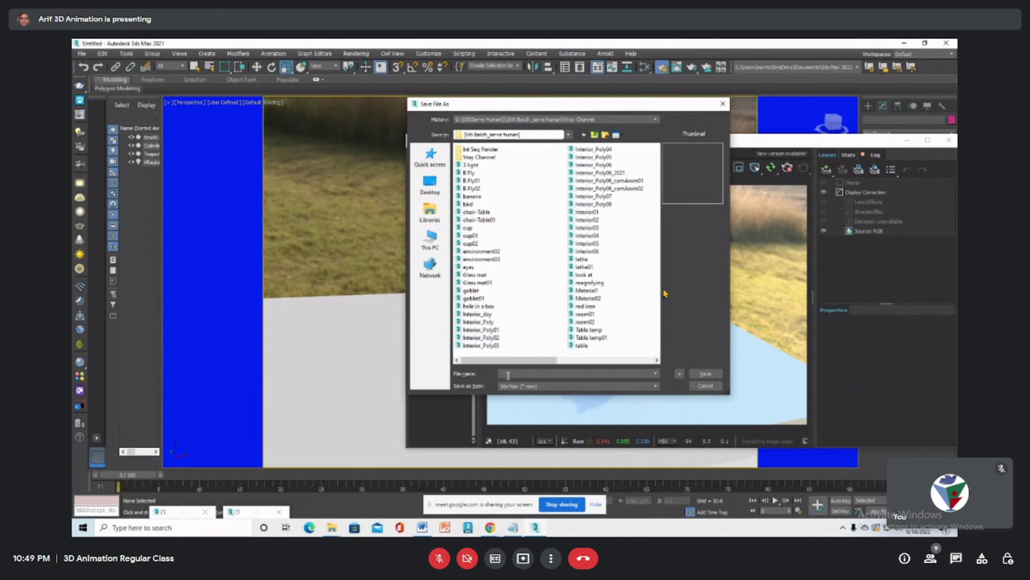
type("V")
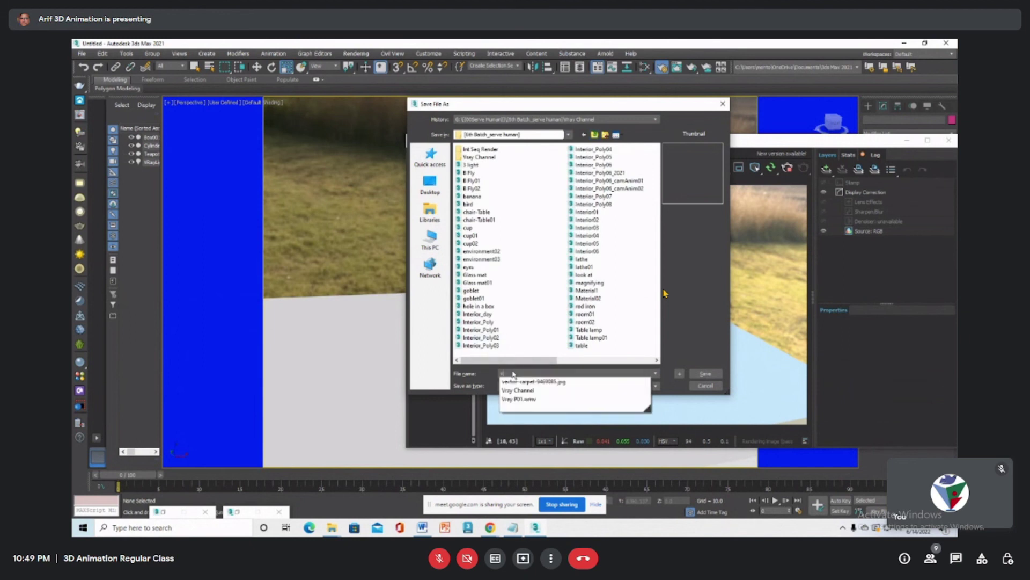
type("ray P")
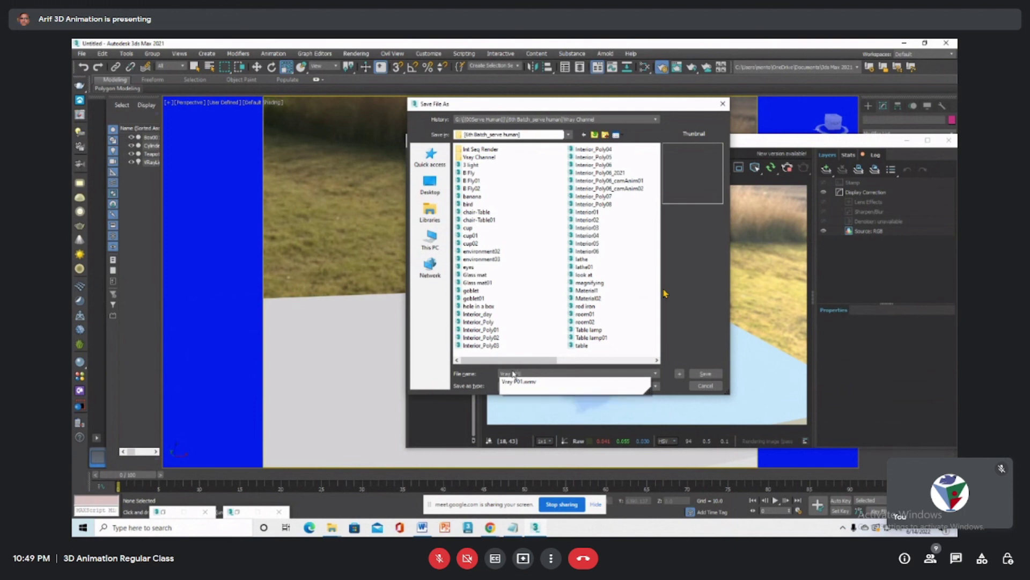
key("Return")
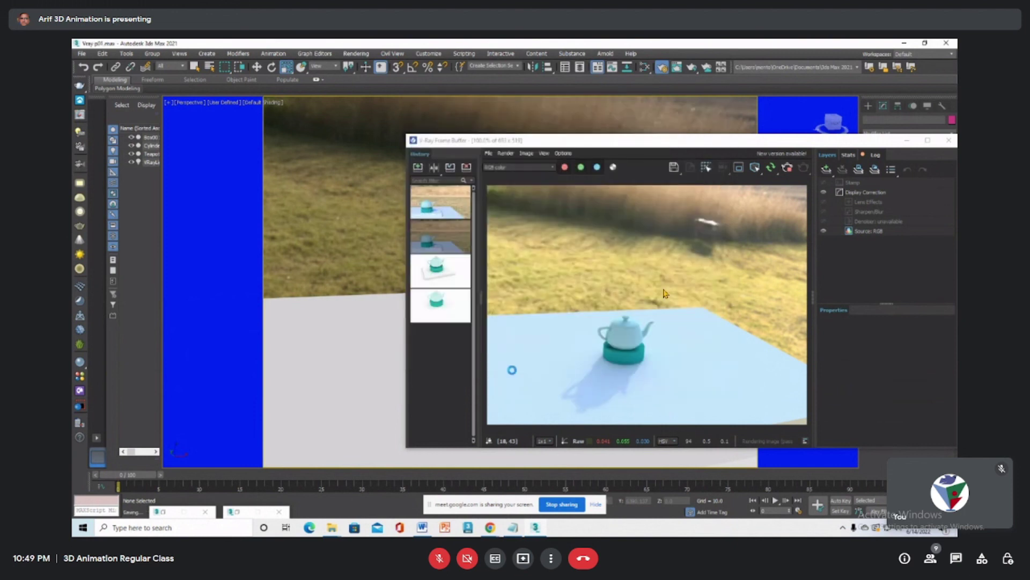
Re-render the scene and move the frame buffer window to the left
key("shift+q")
left_click_drag(640, 143, 679, 129)
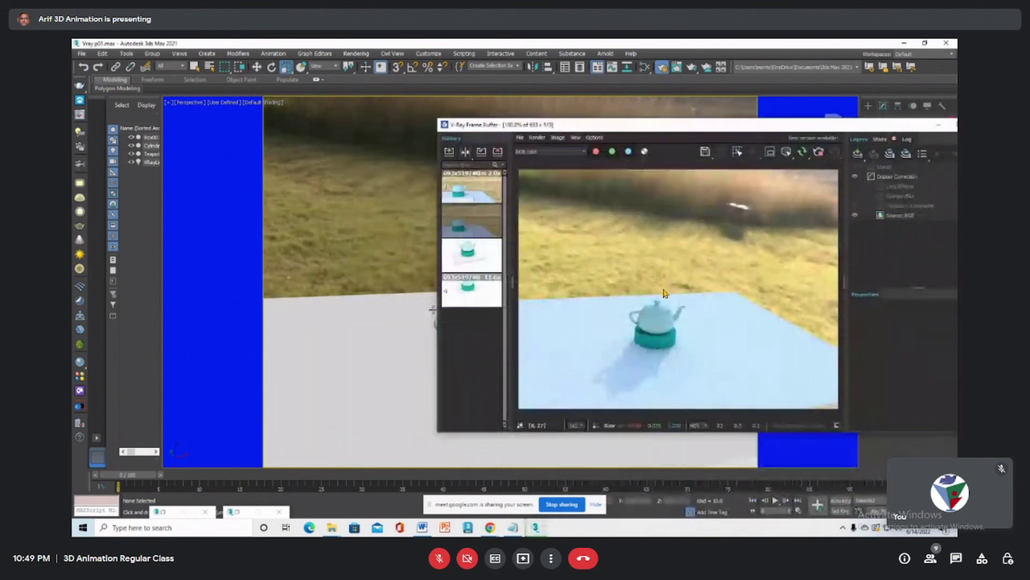
left_click_drag(836, 131, 638, 145)
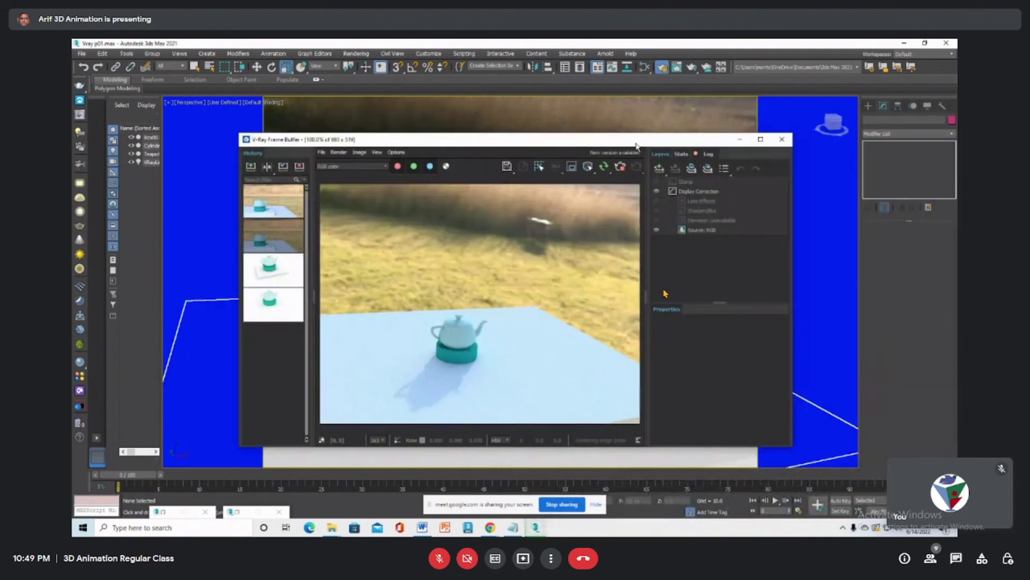
Bring a Google Chrome window to the front from the taskbar
left_click(492, 528)
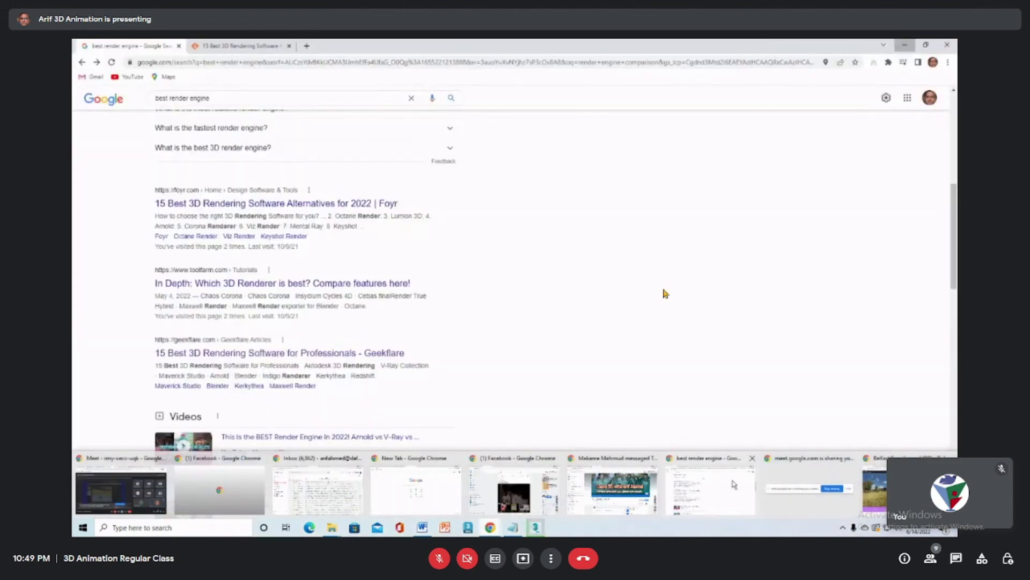
mouse_move(514, 489)
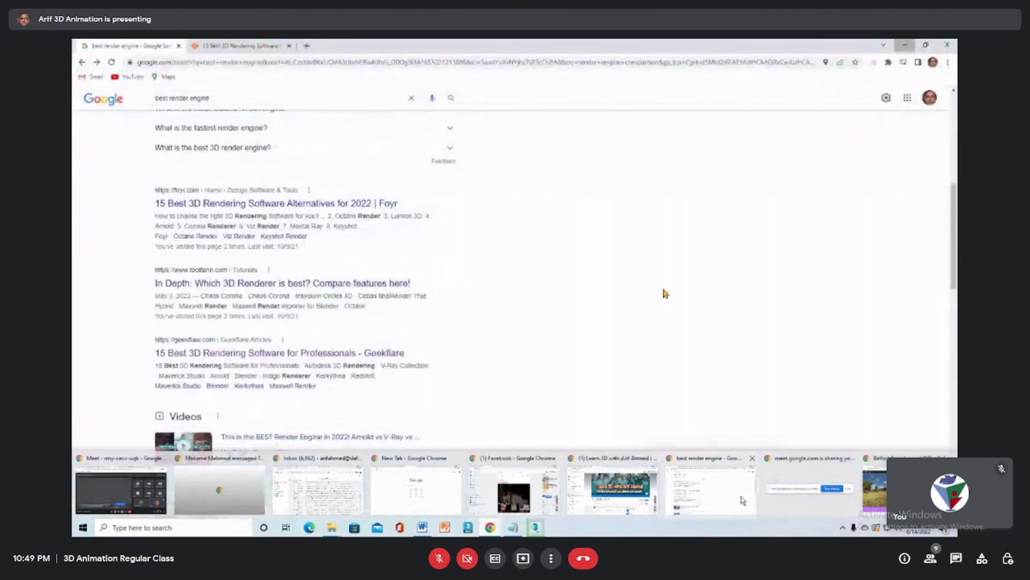
mouse_move(797, 507)
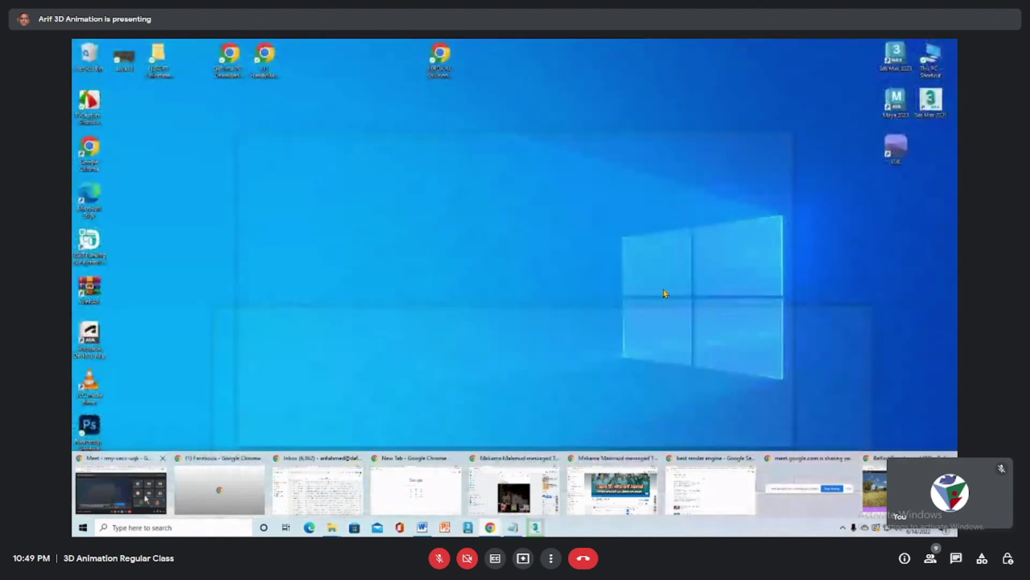
mouse_move(359, 495)
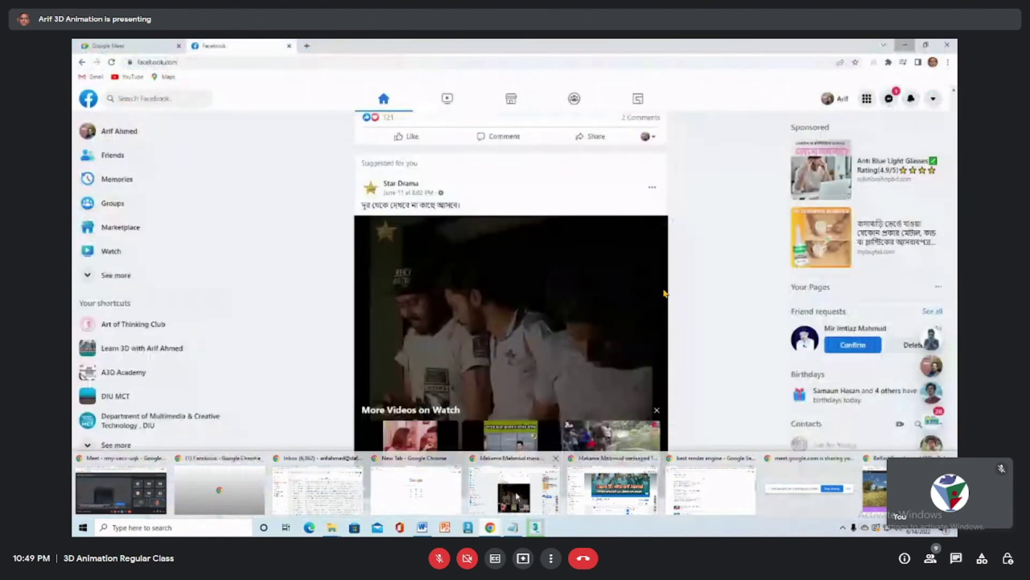
Stop the dressing-table animation playback at frame 60 and return to 3ds Max
left_click(514, 489)
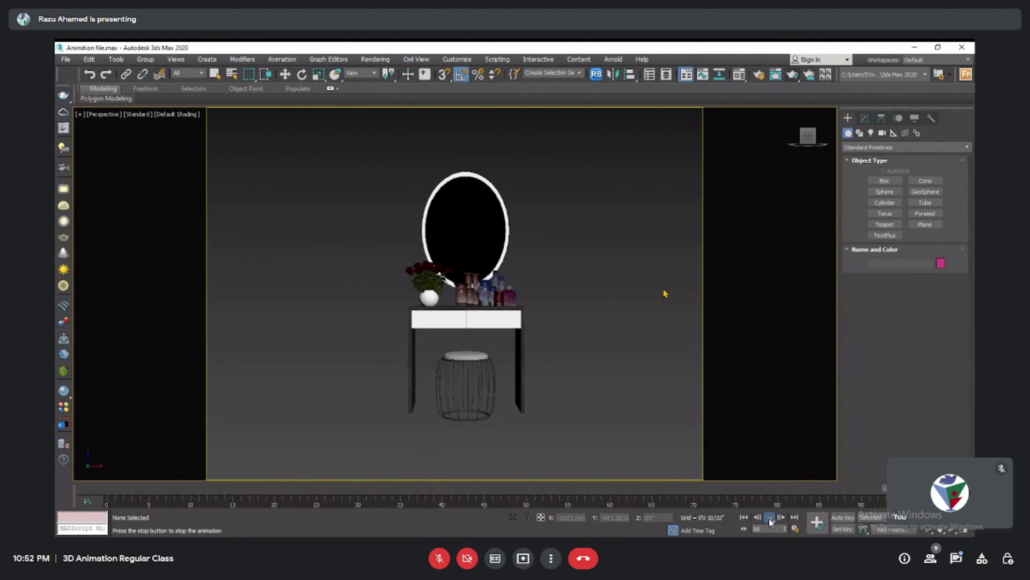
left_click(770, 518)
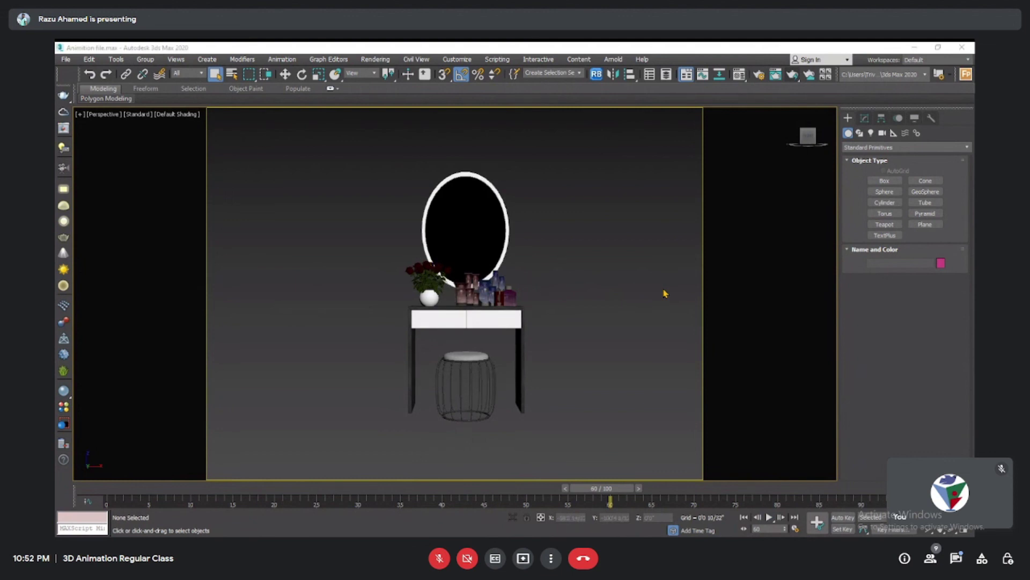
left_click(869, 336)
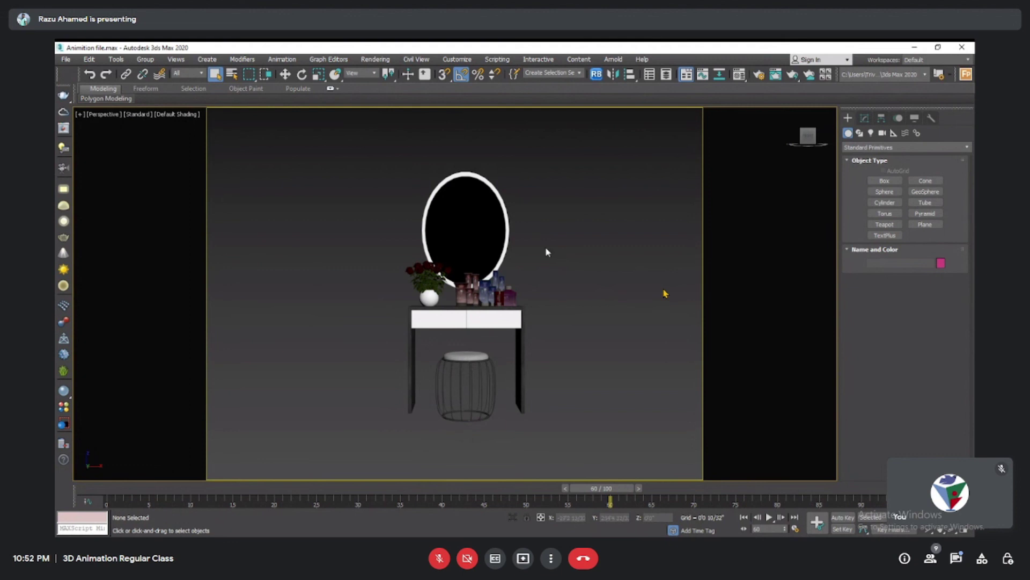
Select and deselect the oval mirror, open and close Render Setup, and pan the view left
left_click(504, 236)
left_click(545, 168)
left_click(285, 74)
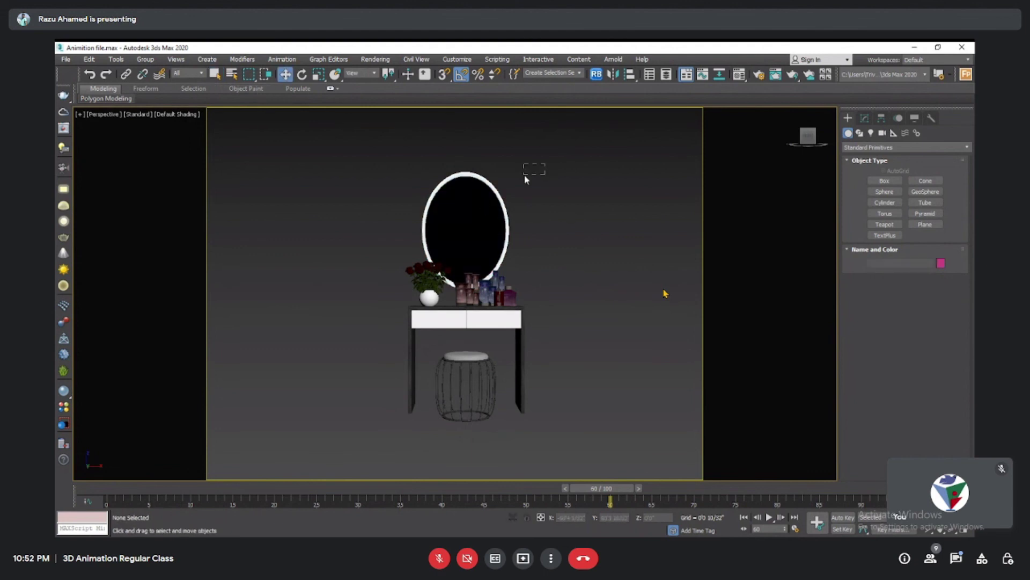
left_click_drag(526, 179, 502, 185)
left_click(609, 201)
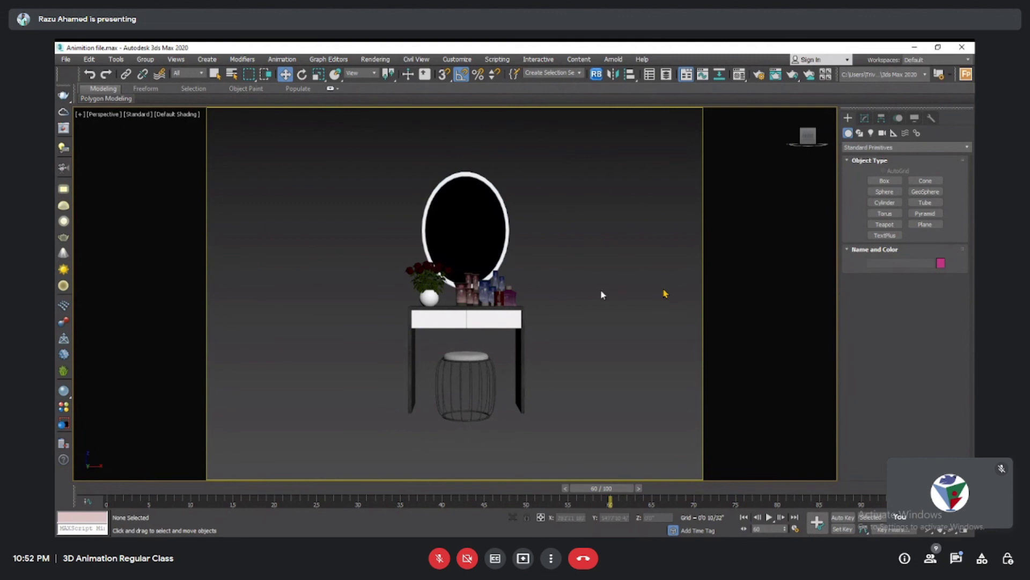
left_click(758, 76)
left_click(717, 118)
middle_click_drag(563, 229, 549, 225)
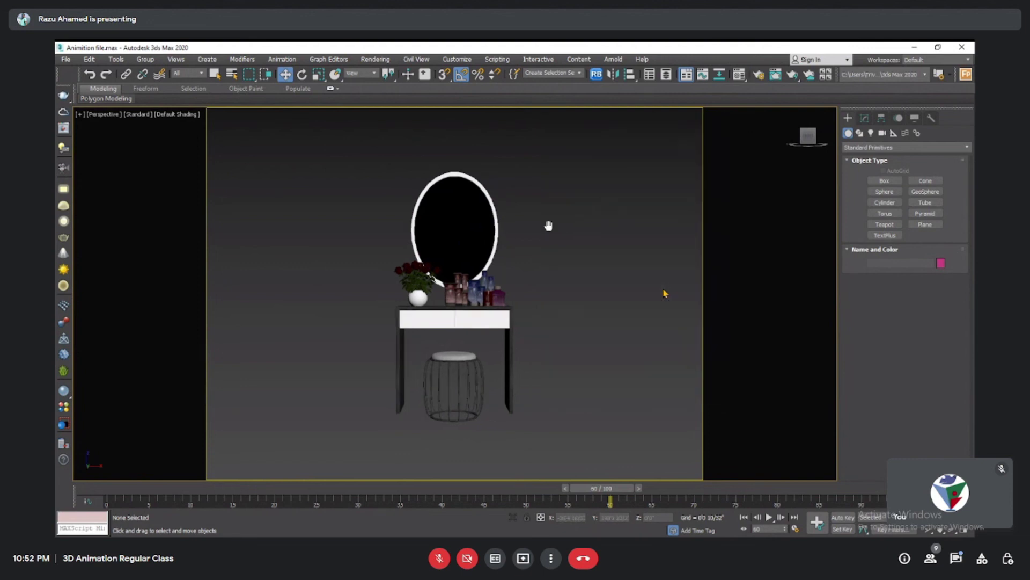